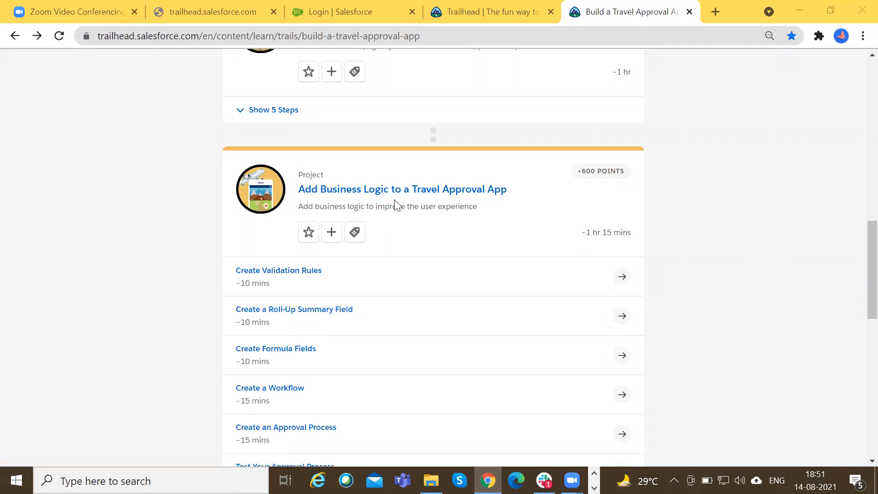
Switch to Notepad with Session 4 Notes.txt and bring the Roll-Up Summary Field section into view.
{"action": "scroll", "coordinate": [437, 265], "scroll_direction": "down", "scroll_amount": 1}
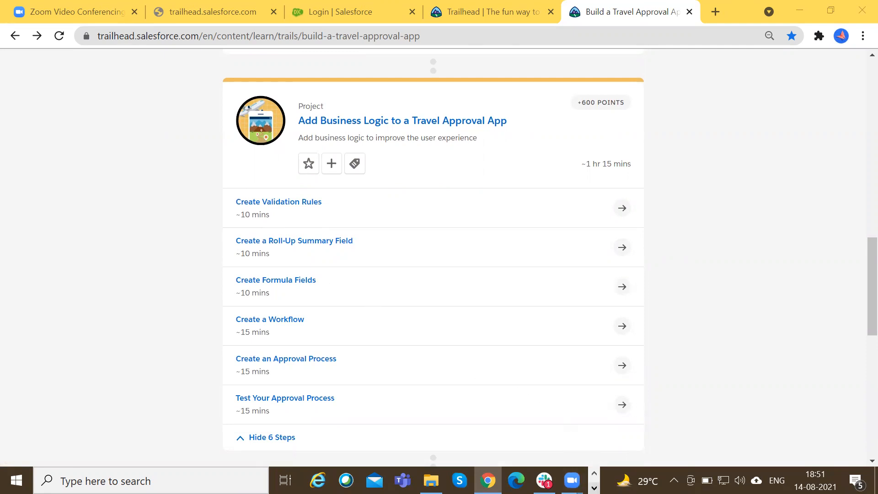
{"action": "left_click", "coordinate": [594, 487]}
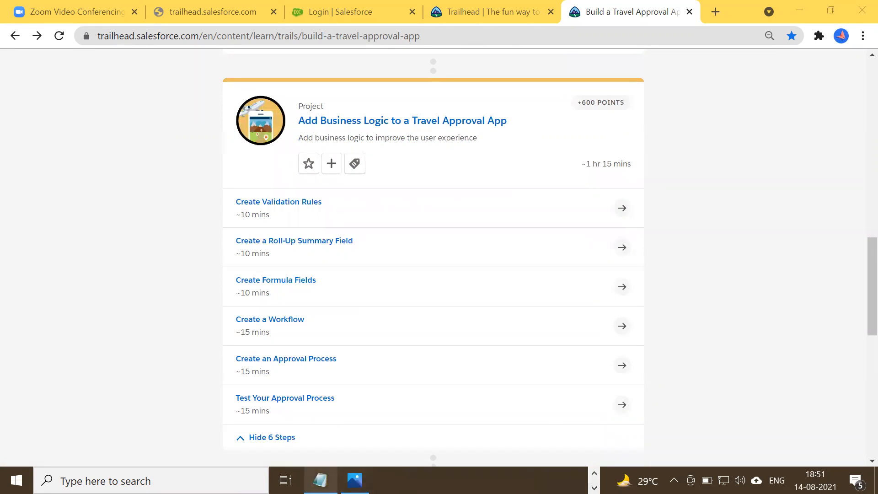
{"action": "left_click", "coordinate": [320, 480]}
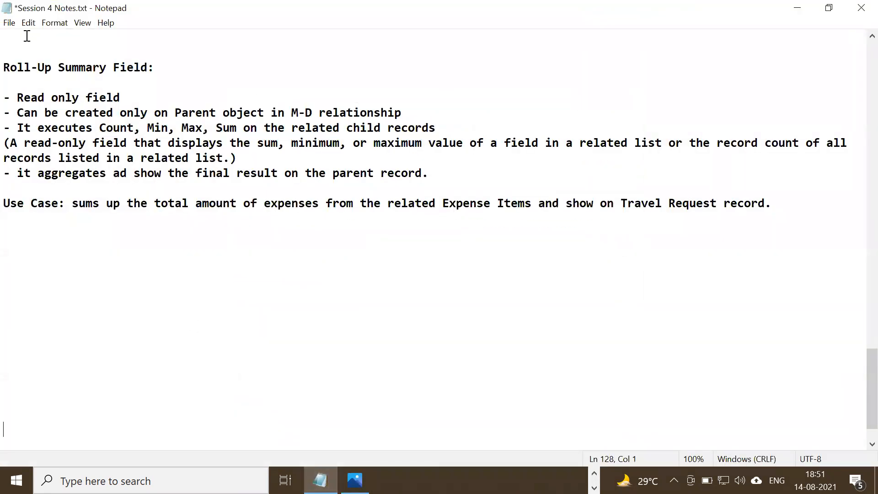
{"action": "scroll", "coordinate": [45, 94], "scroll_direction": "up", "scroll_amount": 1}
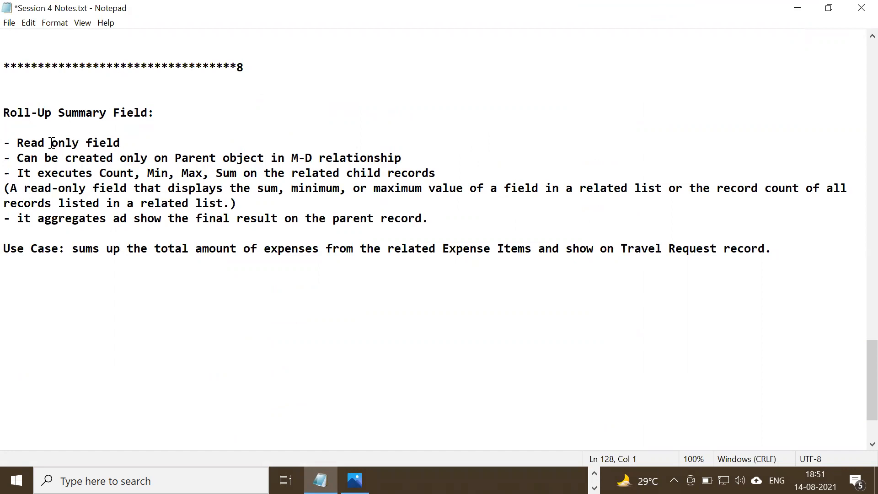
Examine the Roll-Up Summary Field notes on read-only behaviour, creation on the parent object, and the Count, Min, Max and Sum functions.
{"action": "left_click_drag", "start_coordinate": [17, 143], "coordinate": [104, 143]}
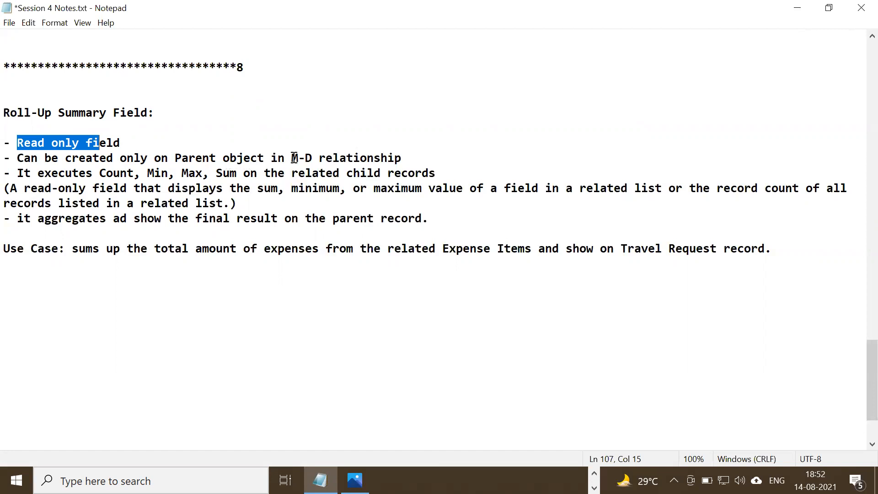
{"action": "left_click", "coordinate": [406, 158]}
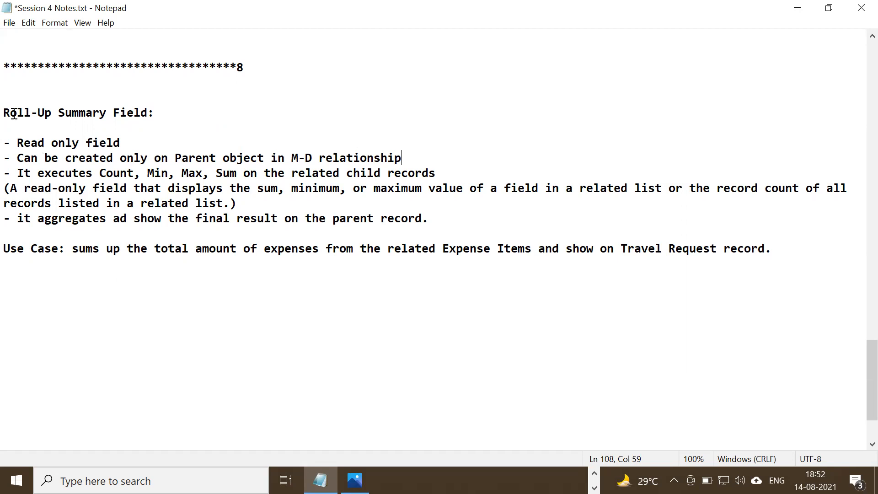
{"action": "left_click_drag", "start_coordinate": [4, 113], "coordinate": [101, 112]}
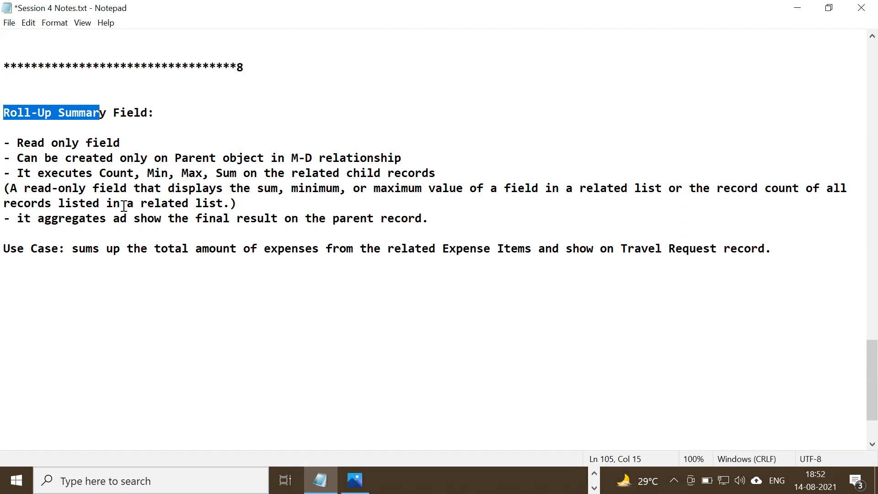
{"action": "left_click", "coordinate": [113, 172]}
{"action": "double_click", "coordinate": [113, 172]}
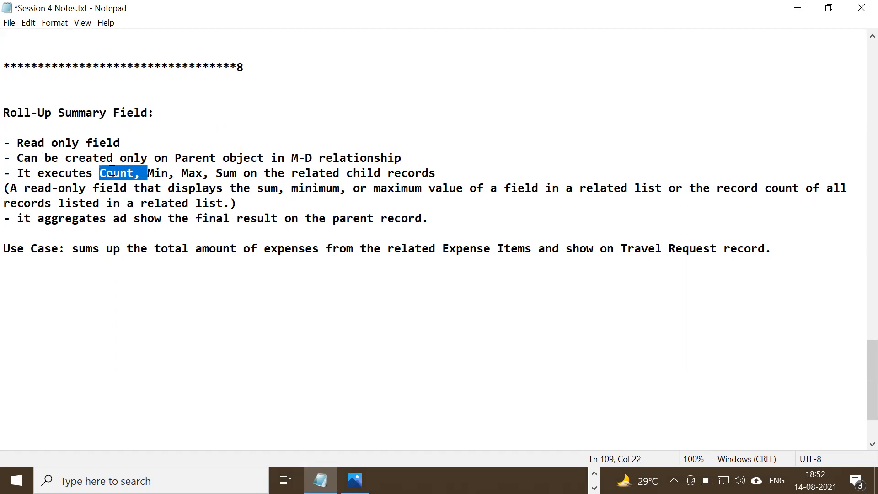
{"action": "double_click", "coordinate": [154, 172]}
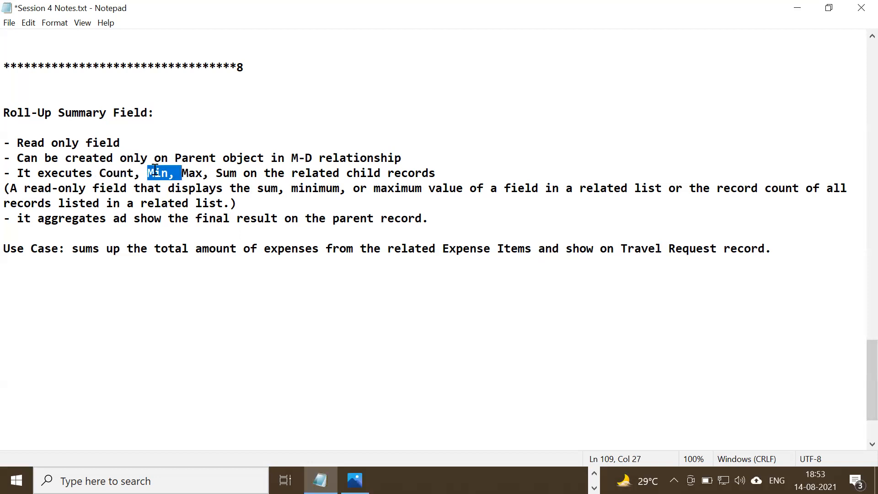
{"action": "double_click", "coordinate": [193, 172]}
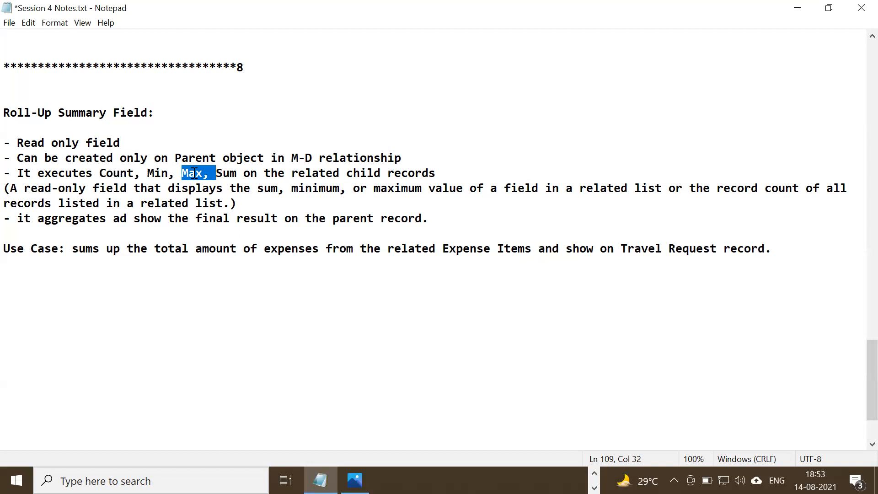
{"action": "double_click", "coordinate": [228, 174]}
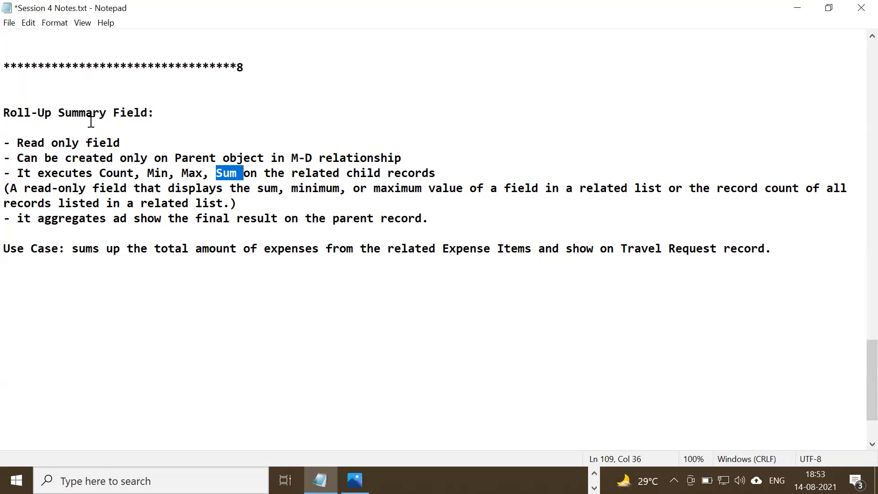
Go over the Count, Max and Sum functions again, plus the related list wording in the Roll-Up Summary Field definition.
{"action": "left_click_drag", "start_coordinate": [98, 170], "coordinate": [131, 173]}
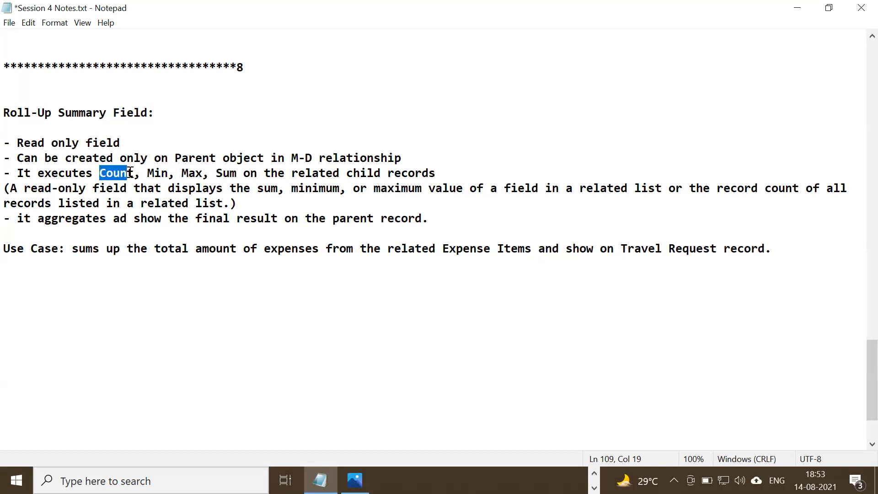
{"action": "double_click", "coordinate": [112, 174]}
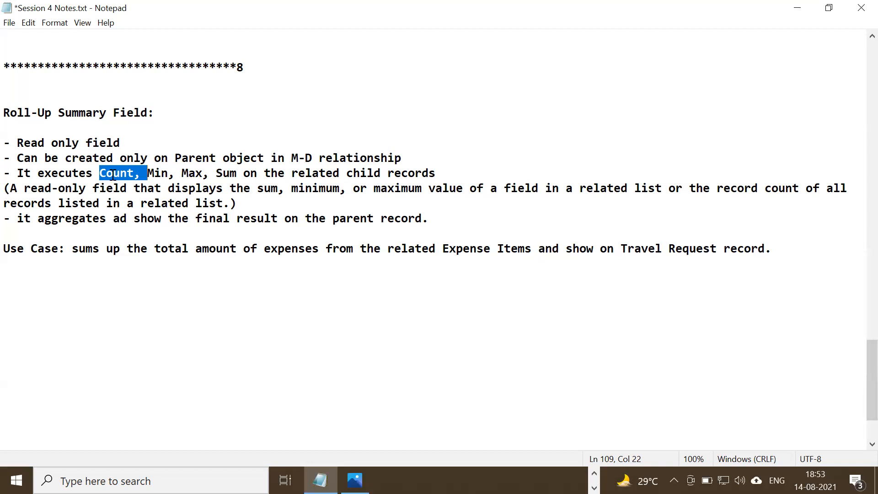
{"action": "left_click", "coordinate": [109, 174]}
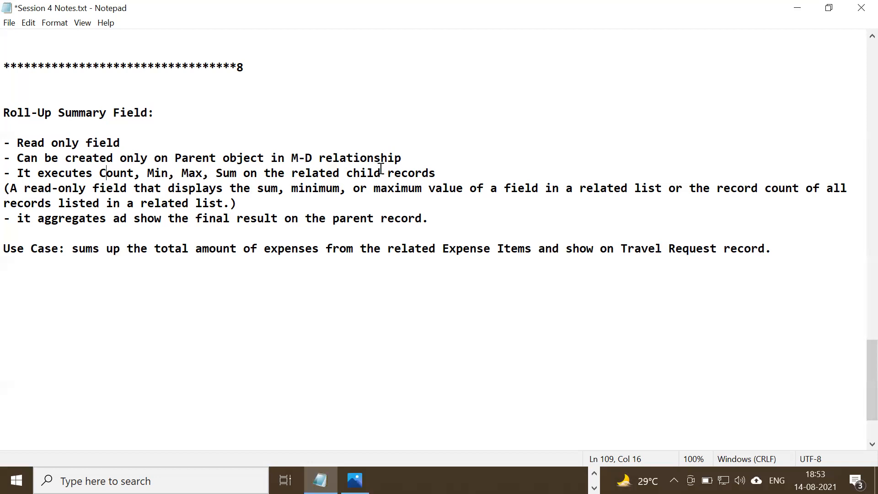
{"action": "double_click", "coordinate": [193, 169]}
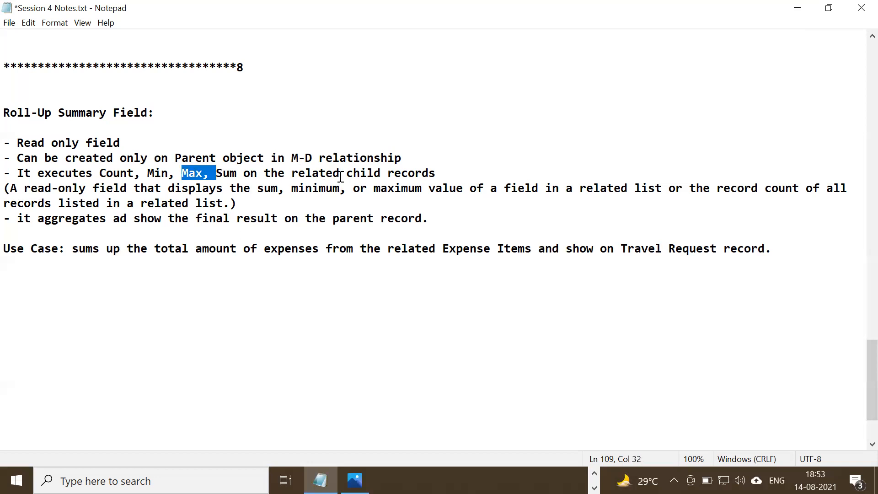
{"action": "double_click", "coordinate": [224, 174]}
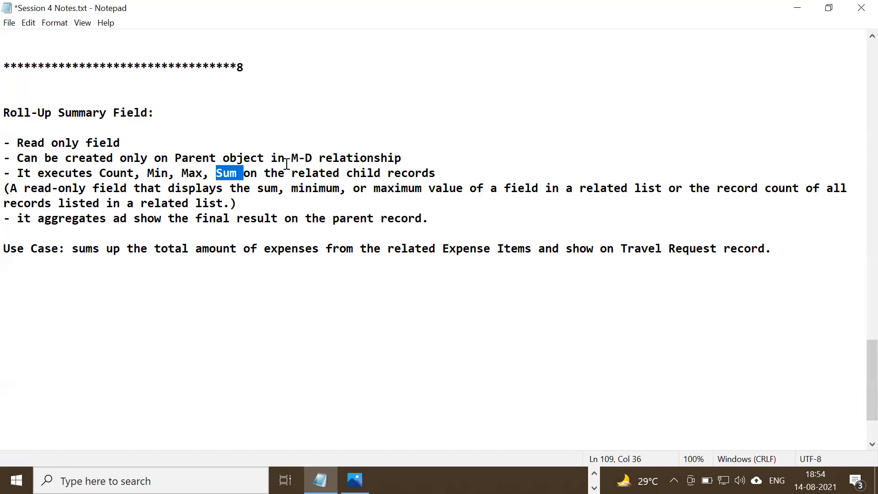
{"action": "left_click_drag", "start_coordinate": [8, 113], "coordinate": [152, 113]}
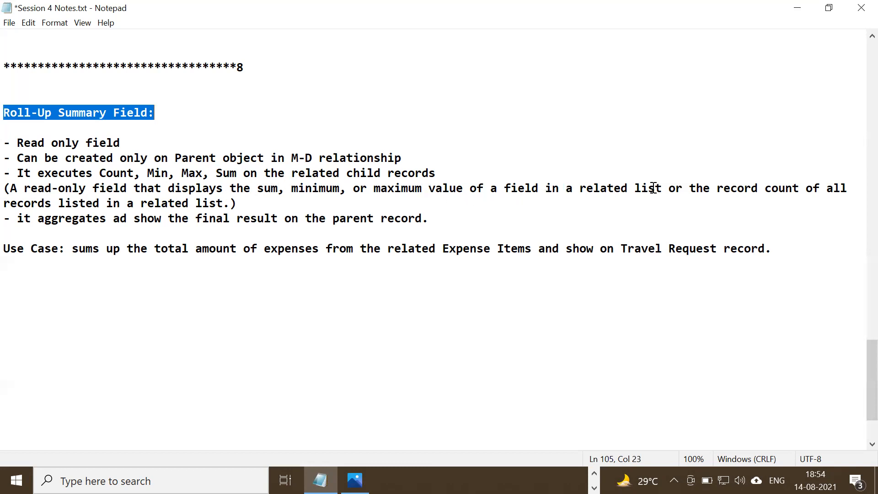
{"action": "left_click_drag", "start_coordinate": [671, 188], "coordinate": [575, 184]}
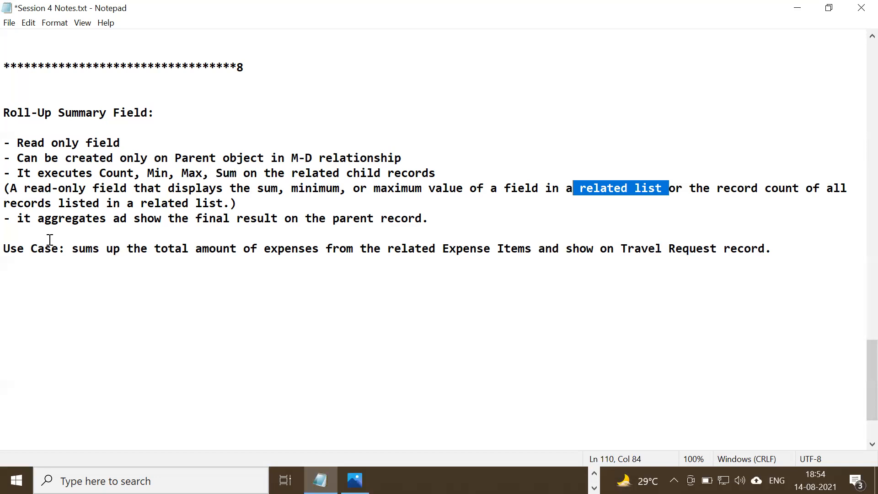
Correct "ad" to "and" in the note line beginning "it aggregates", and save the notes file.
{"action": "double_click", "coordinate": [36, 219]}
{"action": "left_click_drag", "start_coordinate": [100, 218], "coordinate": [103, 219]}
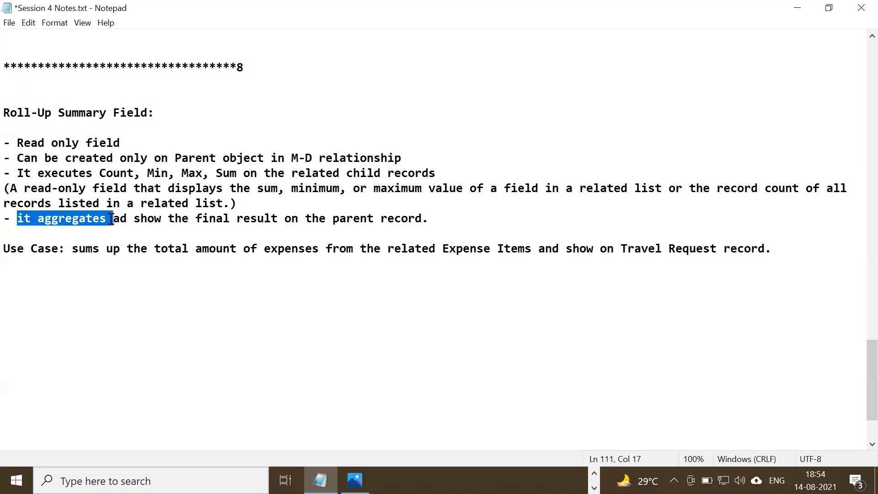
{"action": "left_click", "coordinate": [120, 218]}
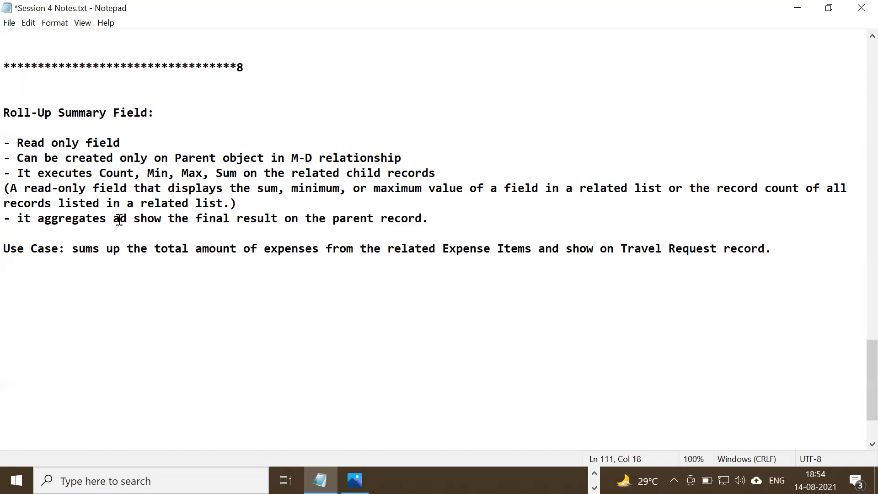
{"action": "type", "text": "n"}
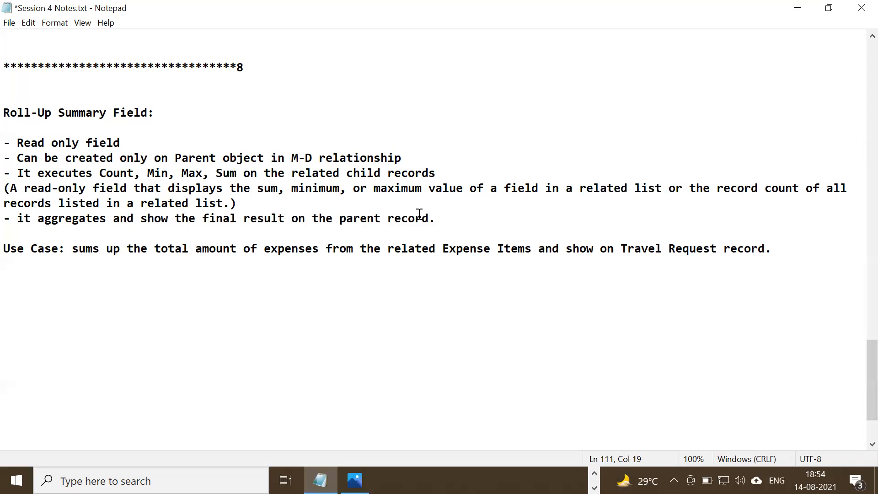
{"action": "key", "text": "ctrl+s"}
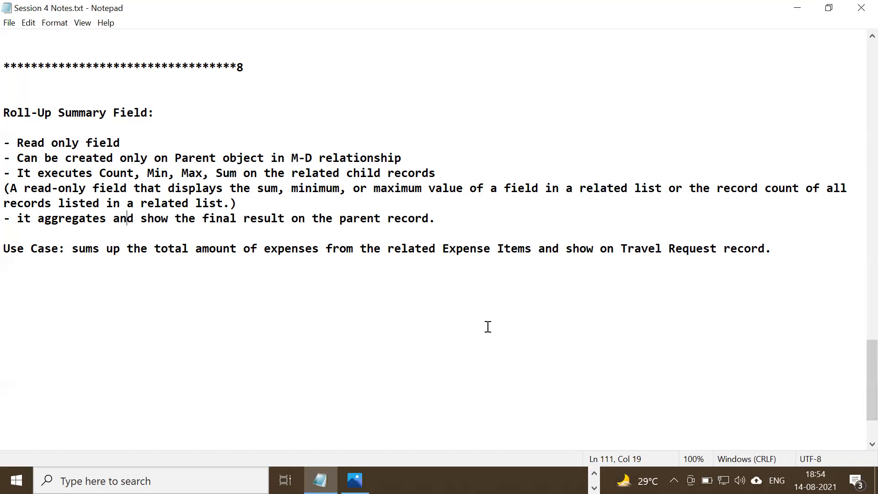
Add three blank lines below the Use Case line in the Roll-Up Summary Field notes.
{"action": "left_click", "coordinate": [835, 268]}
{"action": "key", "text": "Return"}
{"action": "key", "text": "Return"}
{"action": "key", "text": "Return"}
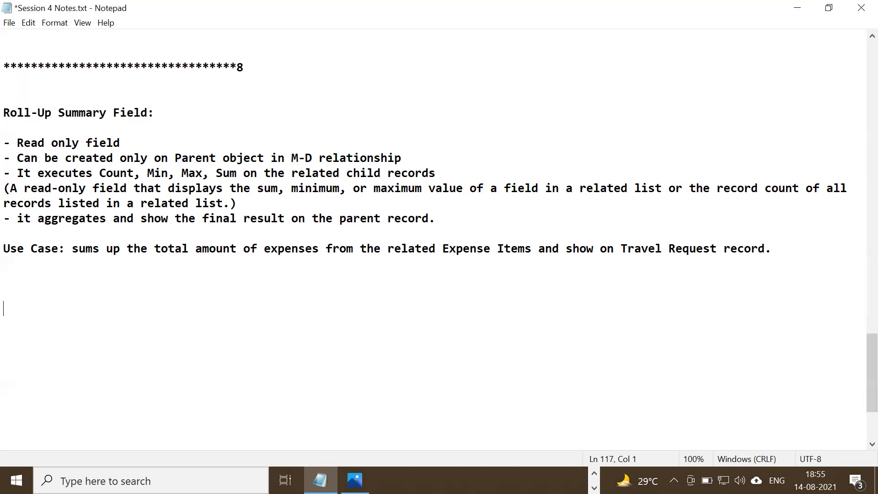
{"action": "left_click", "coordinate": [800, 270]}
Switch to Chrome and look at the title and overview at the start of the Build a Travel Approval App trail.
{"action": "left_click", "coordinate": [594, 473]}
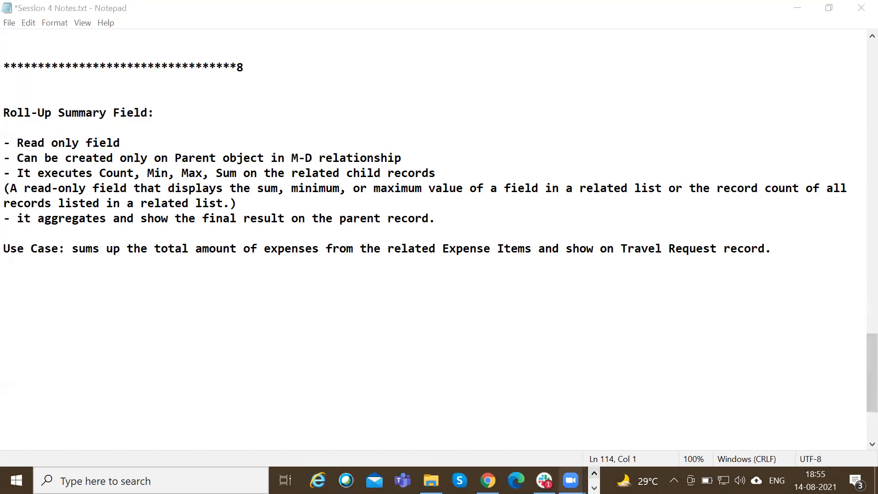
{"action": "left_click", "coordinate": [487, 480]}
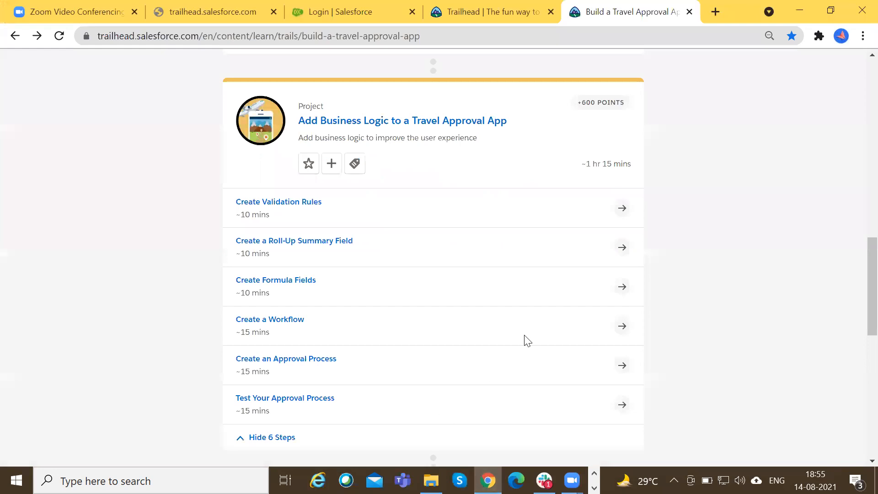
{"action": "scroll", "coordinate": [525, 334], "scroll_direction": "up", "scroll_amount": 10}
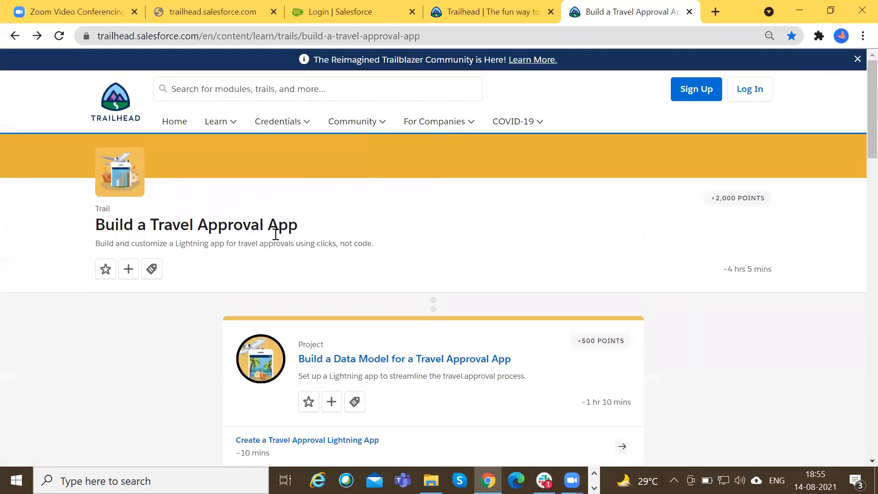
{"action": "scroll", "coordinate": [316, 311], "scroll_direction": "down", "scroll_amount": 3}
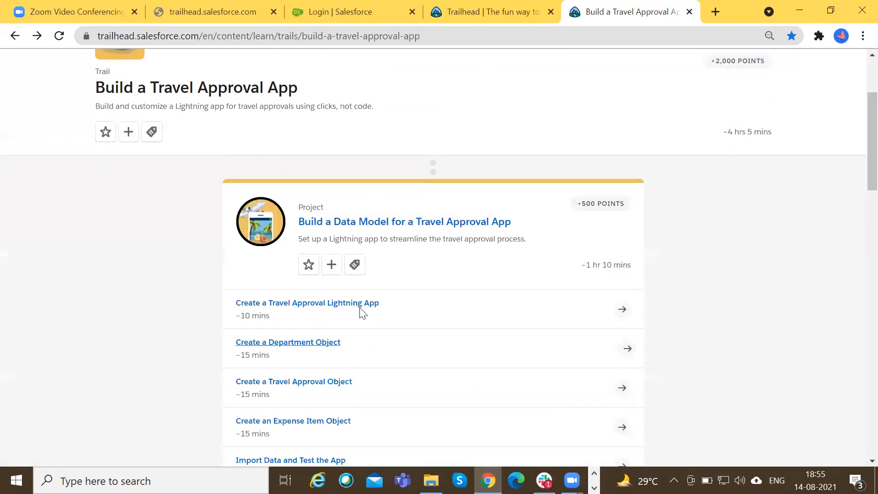
{"action": "scroll", "coordinate": [425, 364], "scroll_direction": "down", "scroll_amount": 2}
{"action": "scroll", "coordinate": [427, 366], "scroll_direction": "up", "scroll_amount": 5}
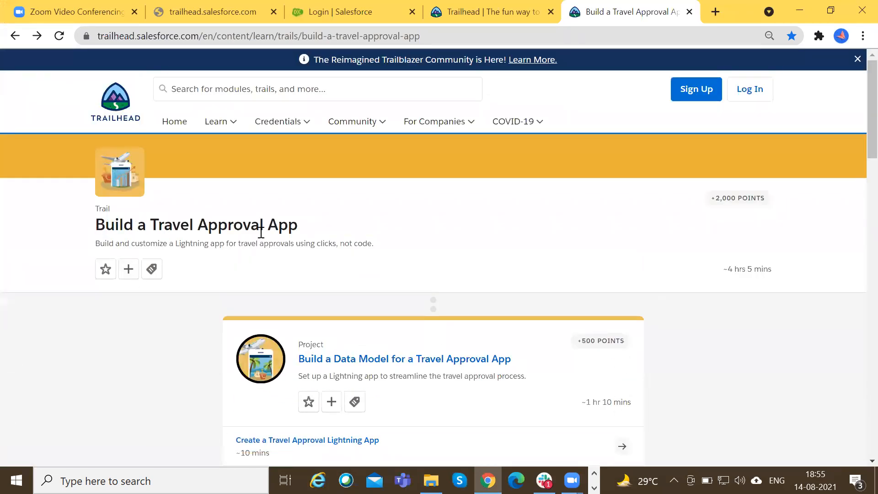
{"action": "left_click_drag", "start_coordinate": [151, 224], "coordinate": [312, 234]}
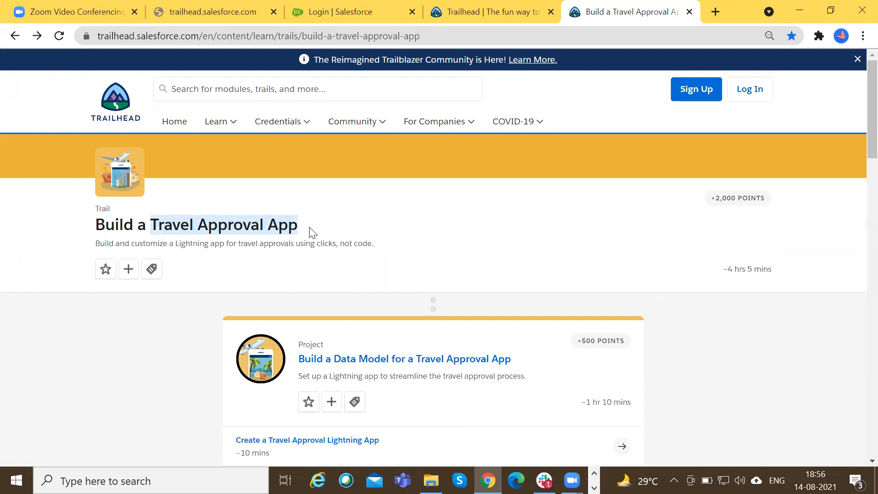
{"action": "double_click", "coordinate": [274, 222]}
Review the units listed under the trail's data model project and its user interface customization project.
{"action": "scroll", "coordinate": [274, 221], "scroll_direction": "down", "scroll_amount": 1}
{"action": "scroll", "coordinate": [274, 221], "scroll_direction": "down", "scroll_amount": 3}
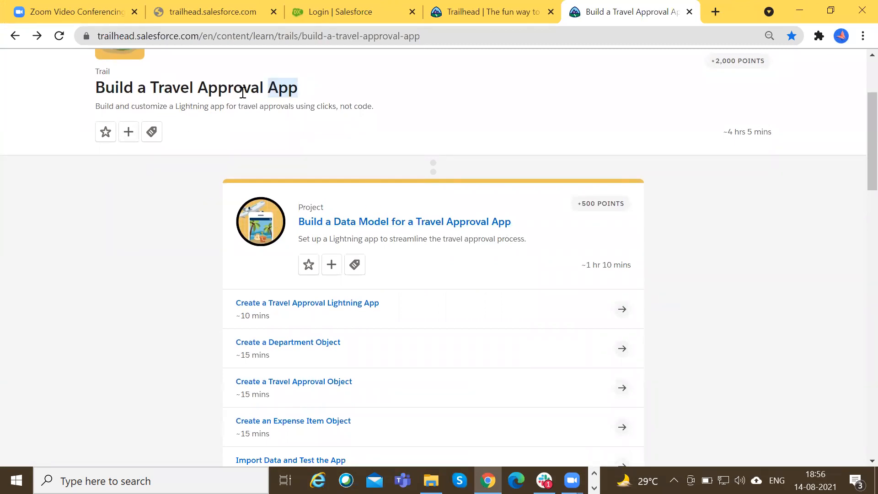
{"action": "scroll", "coordinate": [204, 281], "scroll_direction": "down", "scroll_amount": 2}
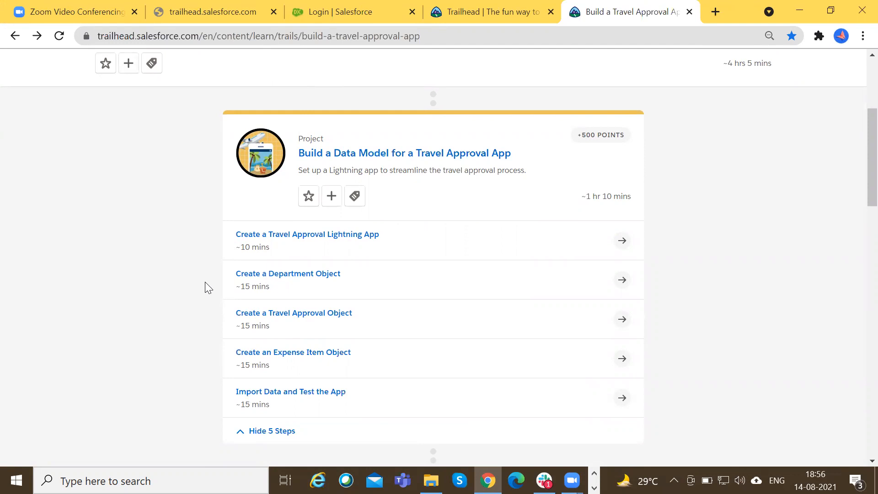
{"action": "scroll", "coordinate": [306, 256], "scroll_direction": "down", "scroll_amount": 1}
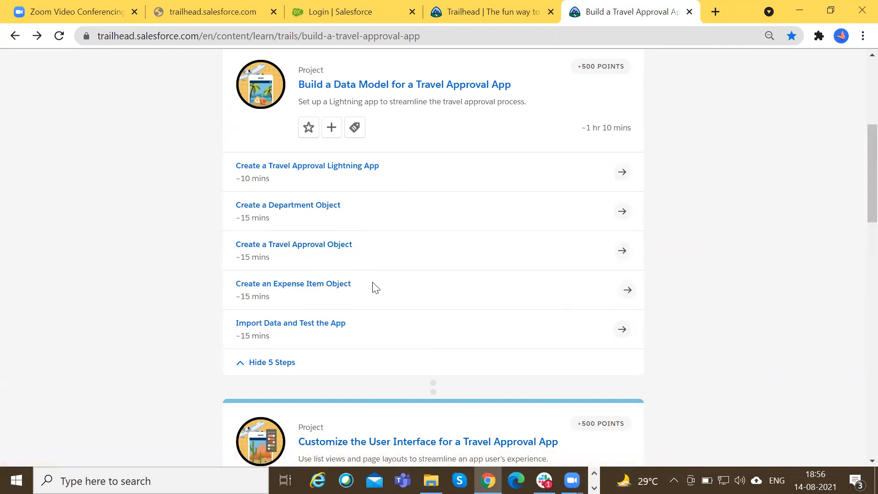
{"action": "scroll", "coordinate": [373, 287], "scroll_direction": "down", "scroll_amount": 3}
{"action": "left_click", "coordinate": [243, 388]}
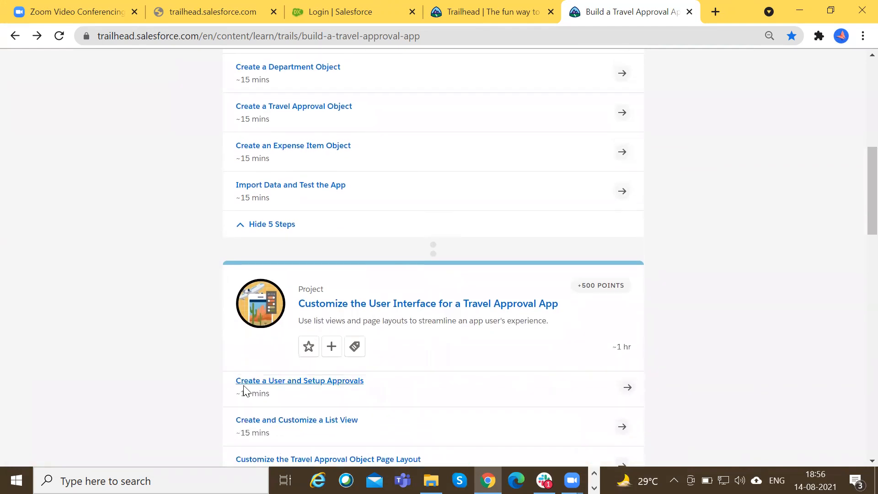
{"action": "scroll", "coordinate": [243, 389], "scroll_direction": "down", "scroll_amount": 3}
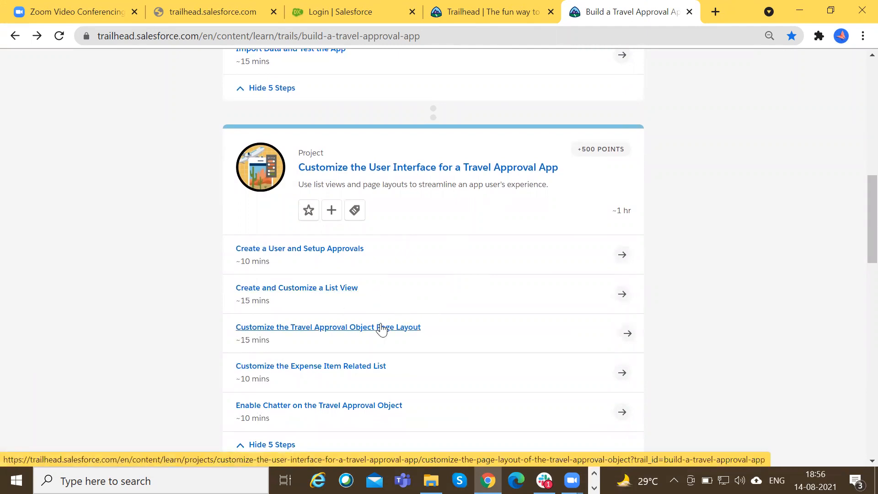
{"action": "scroll", "coordinate": [379, 328], "scroll_direction": "down", "scroll_amount": 1}
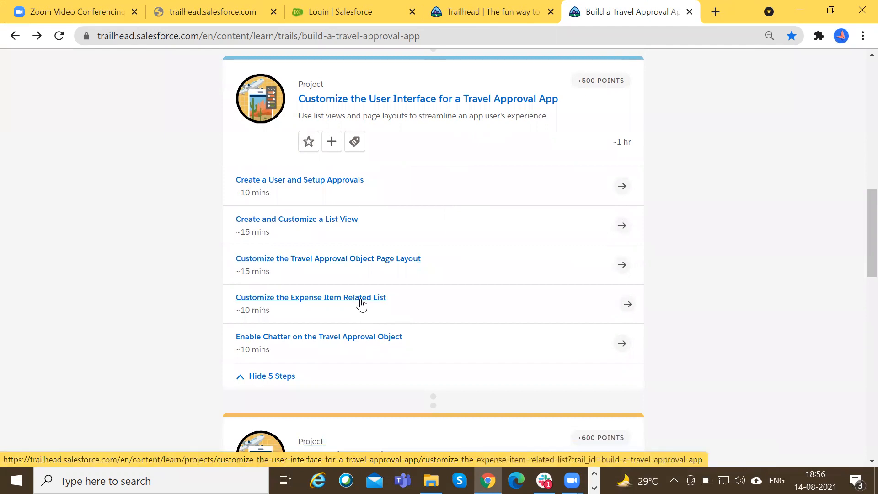
Review the units of the trail's business logic project and look at its reports and dashboards project.
{"action": "scroll", "coordinate": [361, 304], "scroll_direction": "down", "scroll_amount": 5}
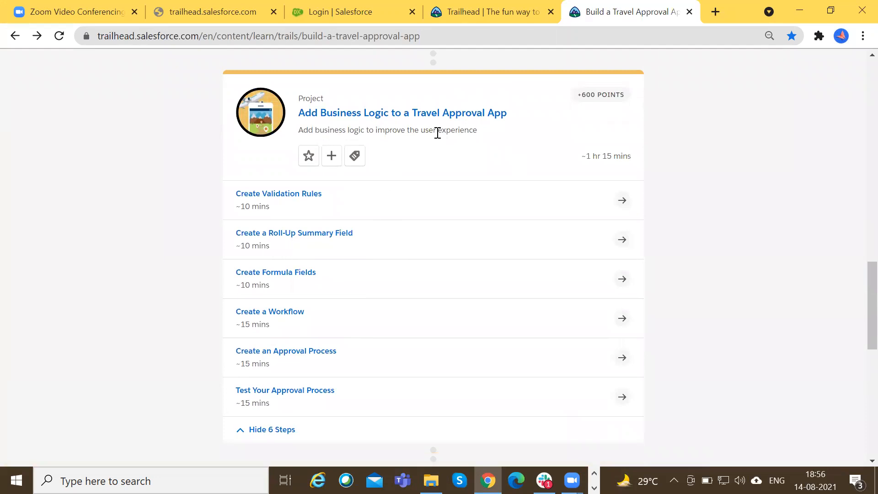
{"action": "scroll", "coordinate": [427, 194], "scroll_direction": "down", "scroll_amount": 5}
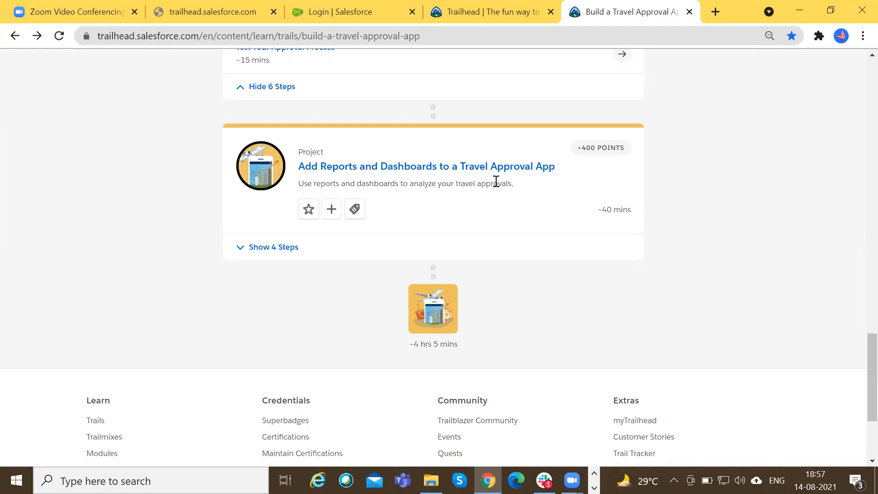
{"action": "scroll", "coordinate": [475, 263], "scroll_direction": "up", "scroll_amount": 4}
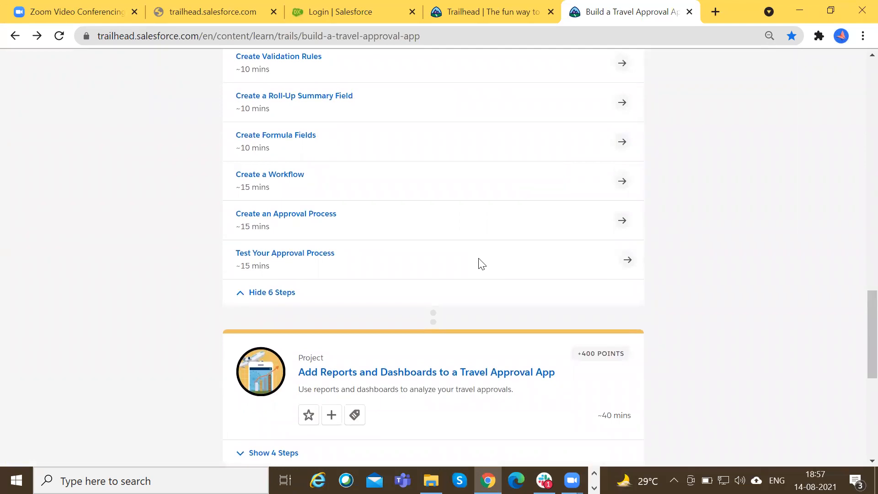
{"action": "scroll", "coordinate": [480, 264], "scroll_direction": "up", "scroll_amount": 10}
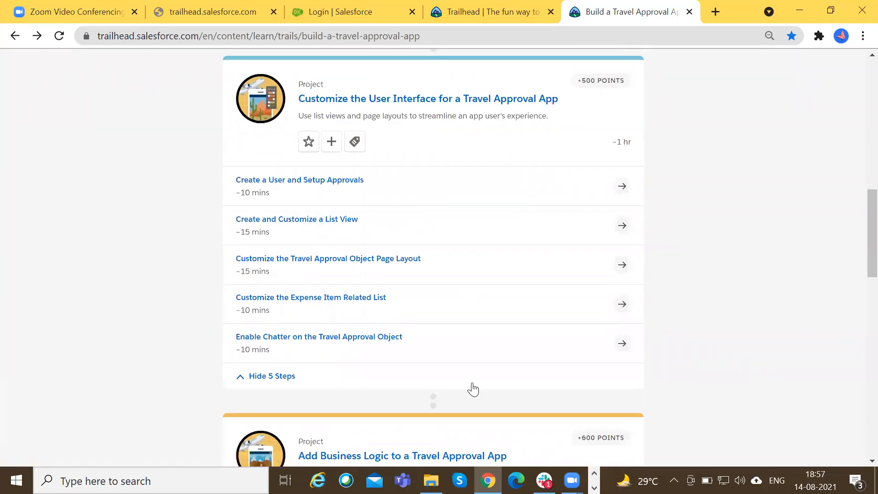
{"action": "scroll", "coordinate": [474, 388], "scroll_direction": "up", "scroll_amount": 10}
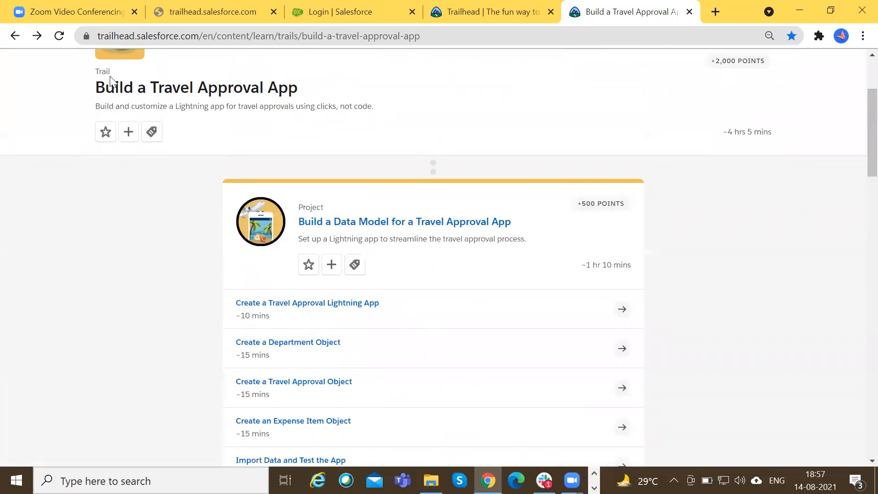
Highlight part of the trail's title and description, and examine the units of the data model project.
{"action": "left_click_drag", "start_coordinate": [151, 87], "coordinate": [229, 105]}
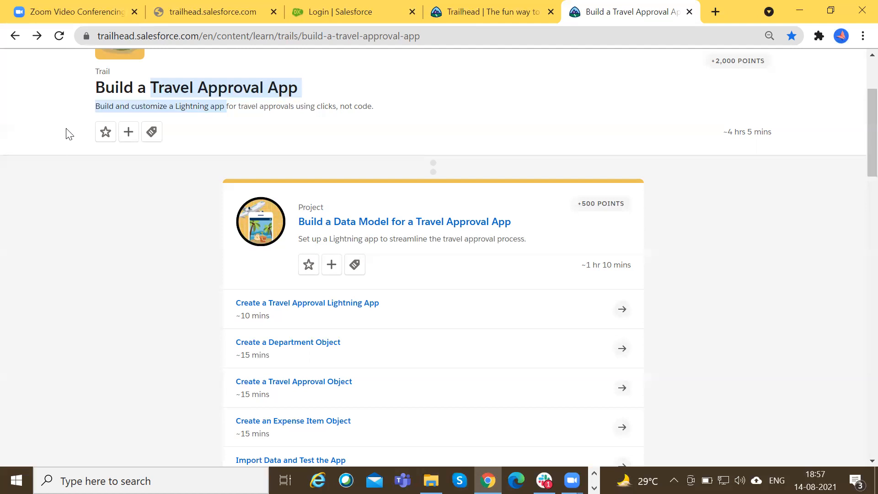
{"action": "scroll", "coordinate": [68, 134], "scroll_direction": "down", "scroll_amount": 4}
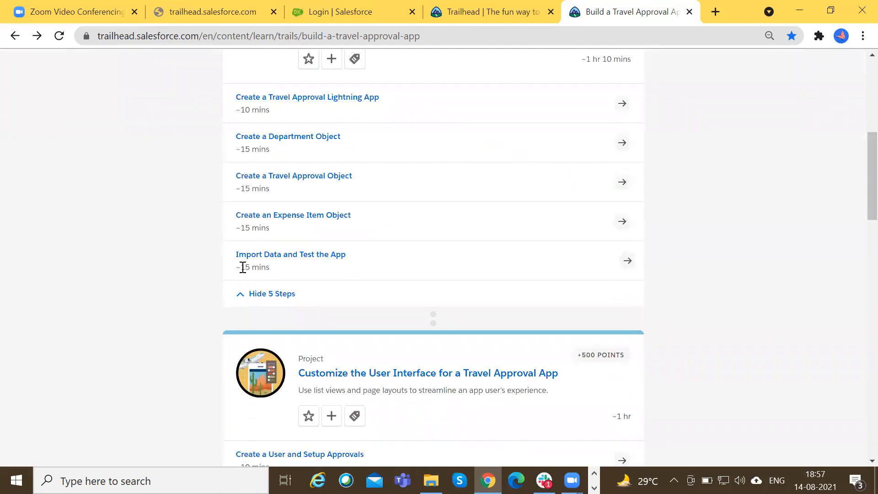
{"action": "scroll", "coordinate": [199, 310], "scroll_direction": "up", "scroll_amount": 4}
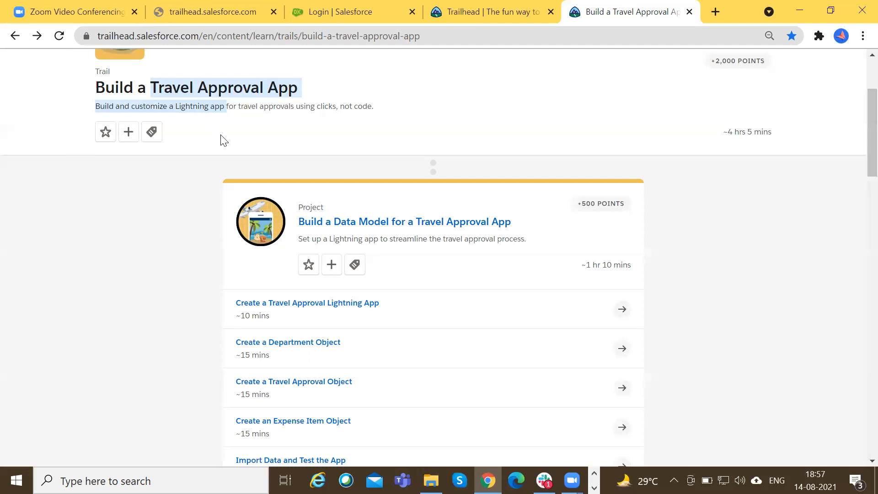
{"action": "scroll", "coordinate": [480, 334], "scroll_direction": "down", "scroll_amount": 4}
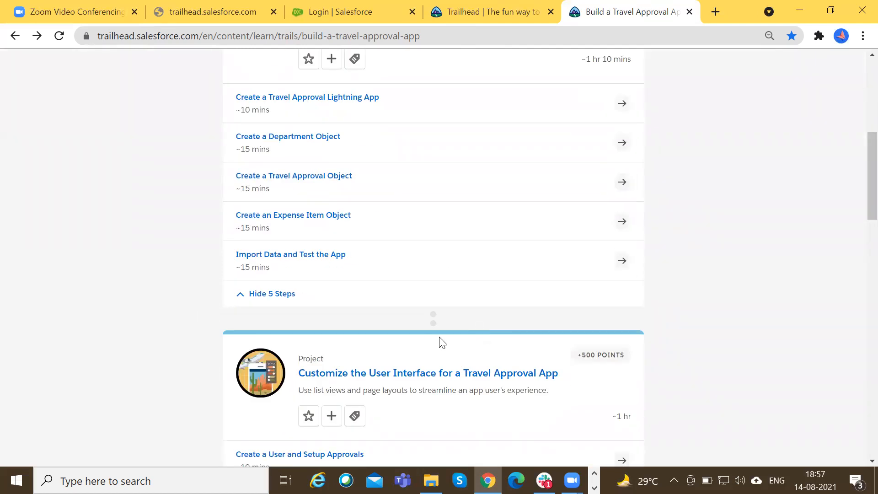
{"action": "scroll", "coordinate": [382, 210], "scroll_direction": "up", "scroll_amount": 3}
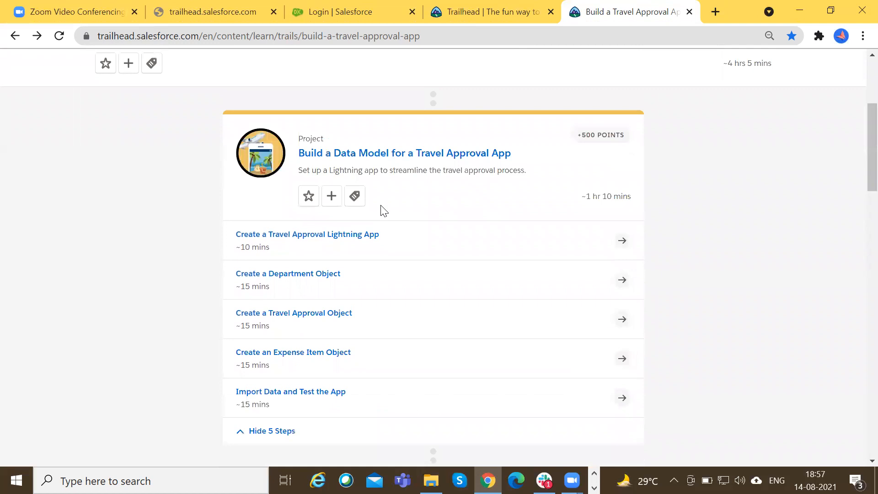
Look through the trail down to the Create a Roll-Up Summary Field unit, return to the overview and clear the text highlight.
{"action": "scroll", "coordinate": [383, 211], "scroll_direction": "down", "scroll_amount": 7}
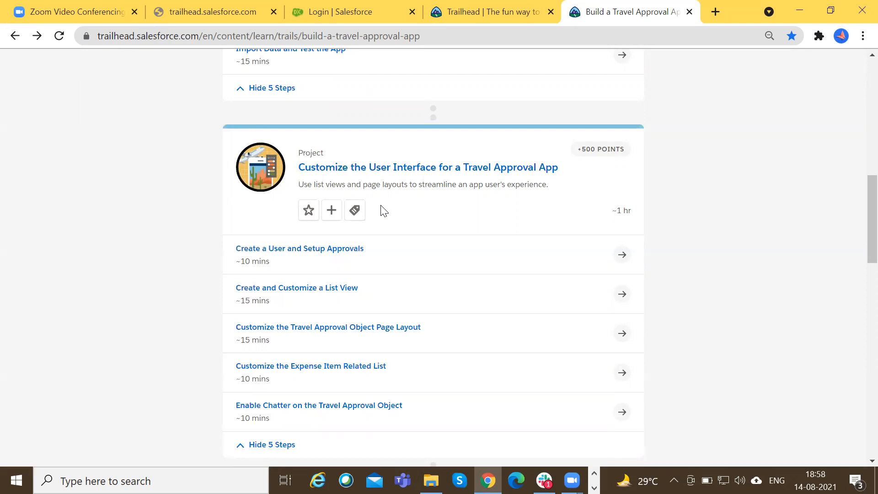
{"action": "scroll", "coordinate": [383, 211], "scroll_direction": "down", "scroll_amount": 9}
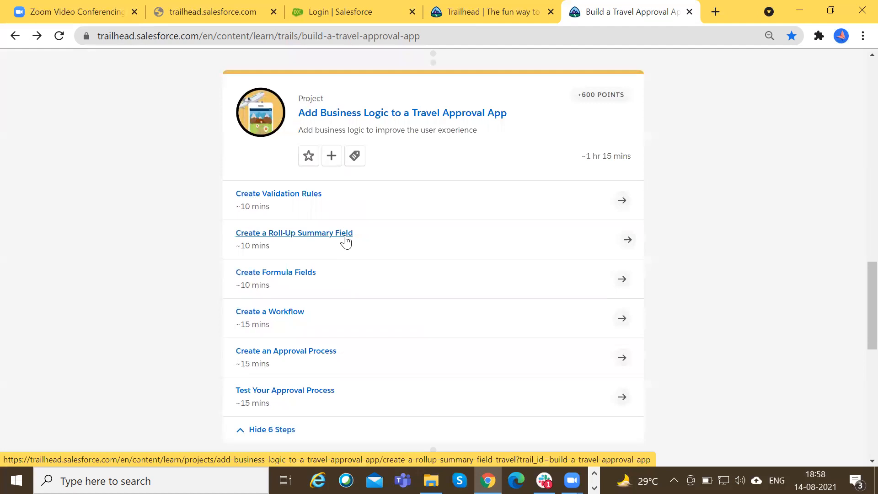
{"action": "scroll", "coordinate": [346, 240], "scroll_direction": "up", "scroll_amount": 20}
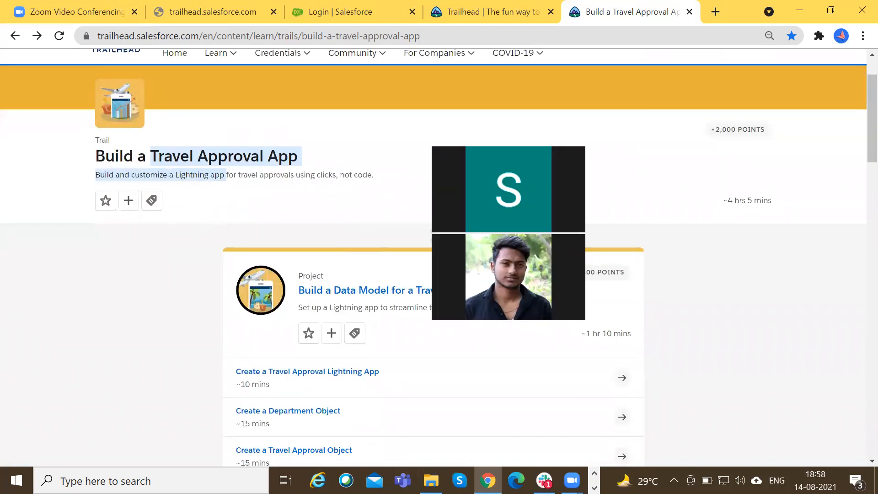
{"action": "left_click", "coordinate": [534, 143]}
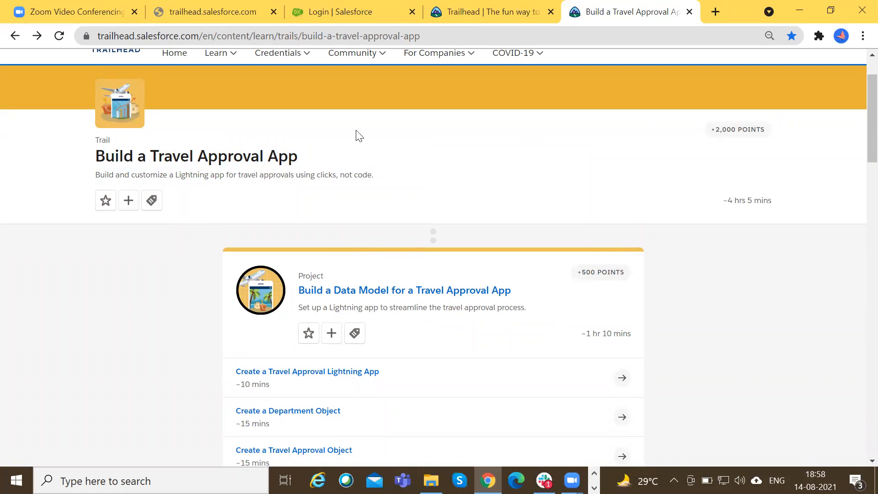
Recheck the object creation units in the data model project and return to the beginning of the trail.
{"action": "scroll", "coordinate": [329, 279], "scroll_direction": "down", "scroll_amount": 5}
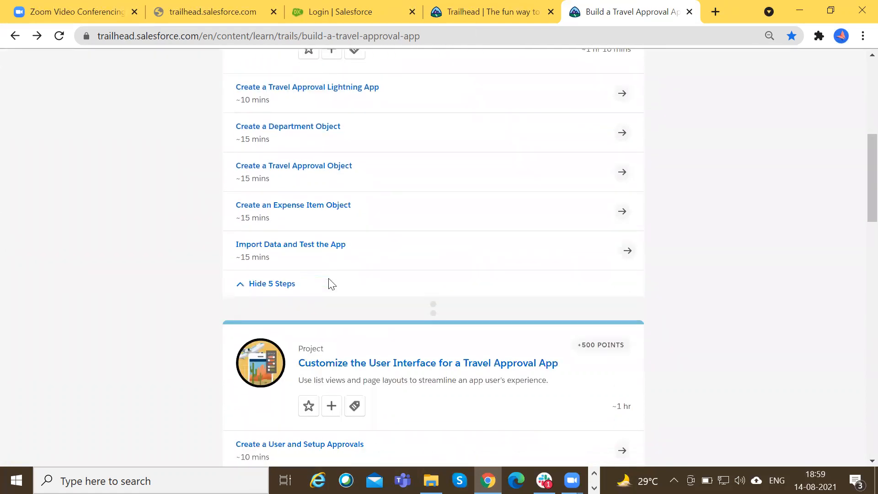
{"action": "scroll", "coordinate": [330, 281], "scroll_direction": "up", "scroll_amount": 1}
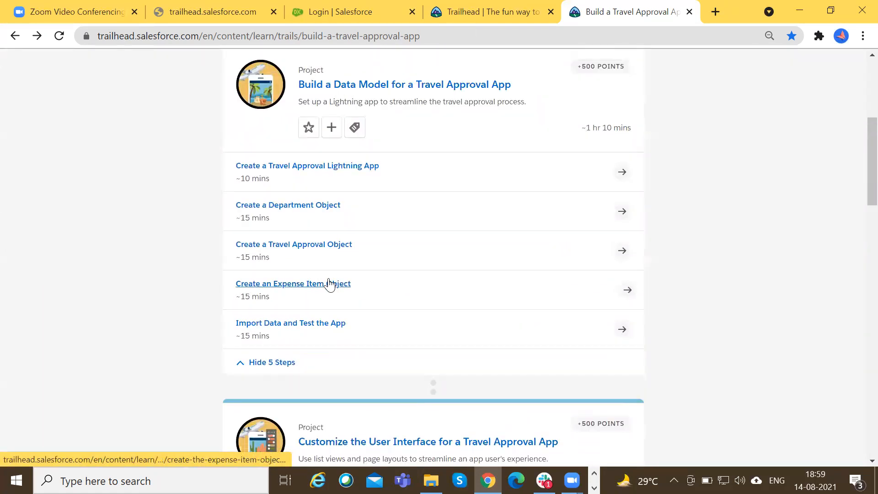
{"action": "scroll", "coordinate": [329, 283], "scroll_direction": "up", "scroll_amount": 6}
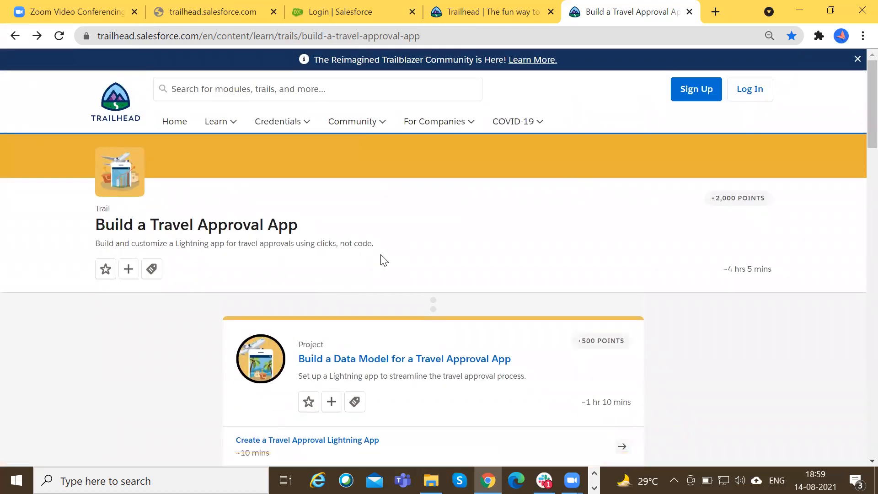
Go through the trail's projects from the overview to reports and dashboards, and re-examine the units under Add Business Logic.
{"action": "scroll", "coordinate": [383, 260], "scroll_direction": "down", "scroll_amount": 2}
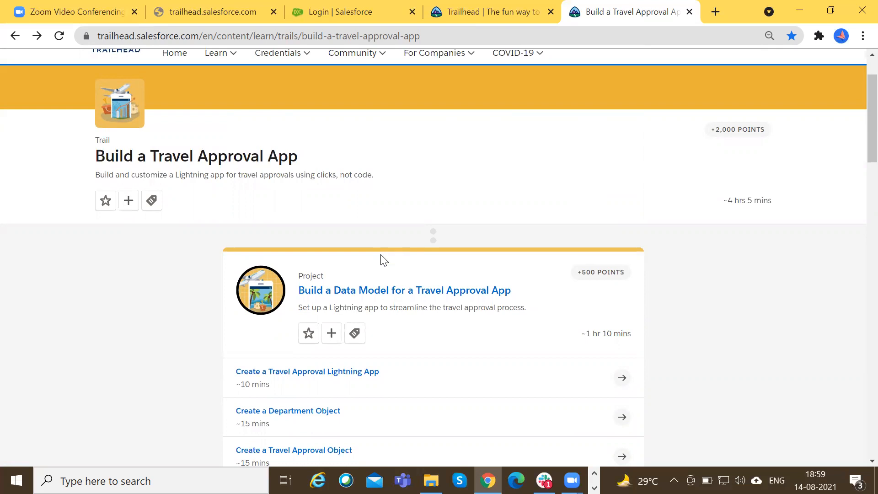
{"action": "scroll", "coordinate": [383, 260], "scroll_direction": "down", "scroll_amount": 15}
{"action": "scroll", "coordinate": [420, 241], "scroll_direction": "down", "scroll_amount": 1}
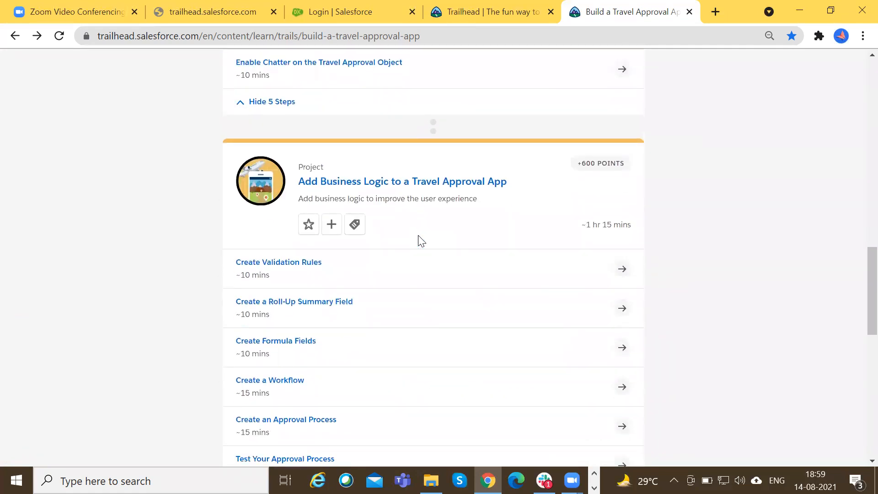
{"action": "scroll", "coordinate": [482, 310], "scroll_direction": "down", "scroll_amount": 5}
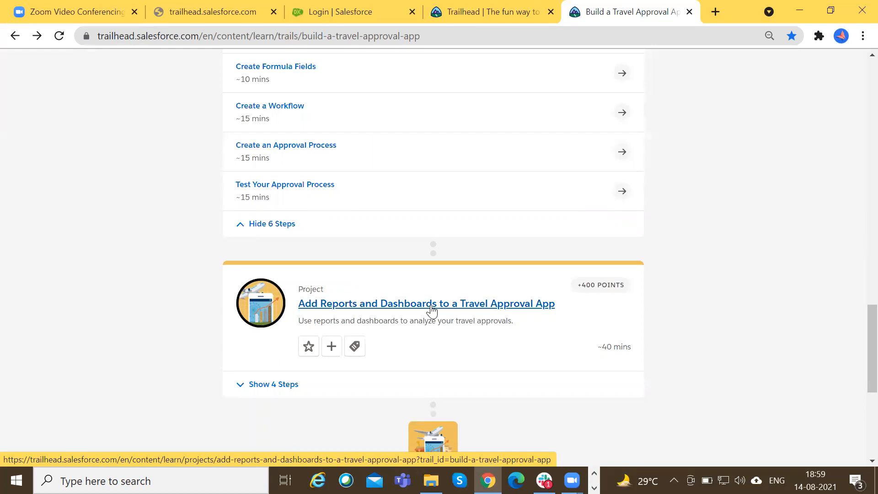
{"action": "scroll", "coordinate": [432, 311], "scroll_direction": "up", "scroll_amount": 4}
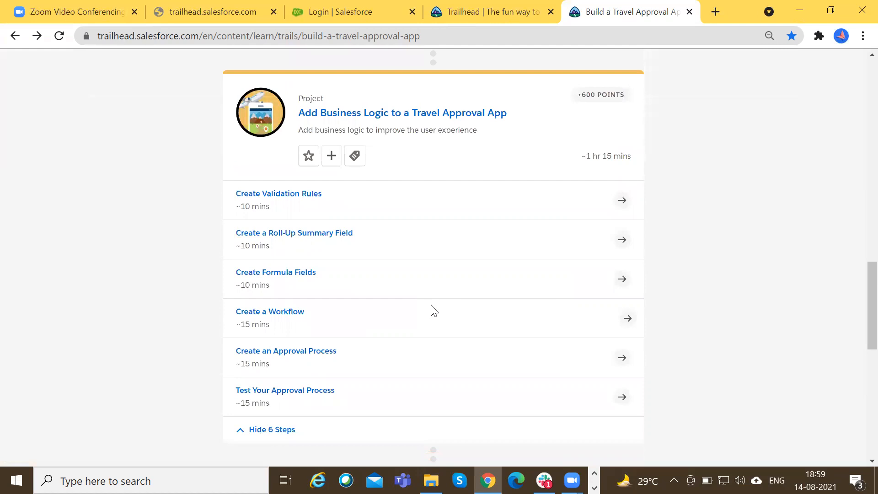
{"action": "scroll", "coordinate": [421, 309], "scroll_direction": "up", "scroll_amount": 1}
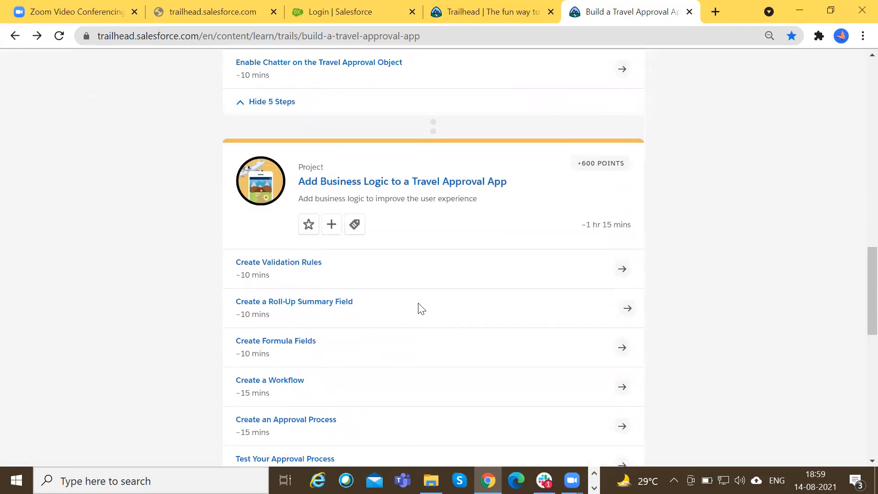
{"action": "scroll", "coordinate": [419, 308], "scroll_direction": "up", "scroll_amount": 12}
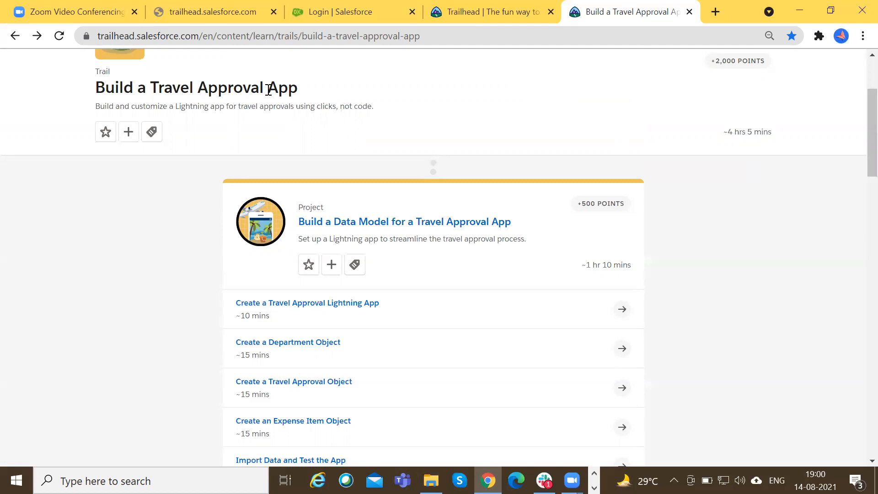
Highlight the trail's title and description, and the heading and description of the user interface customization project.
{"action": "left_click_drag", "start_coordinate": [386, 111], "coordinate": [85, 85]}
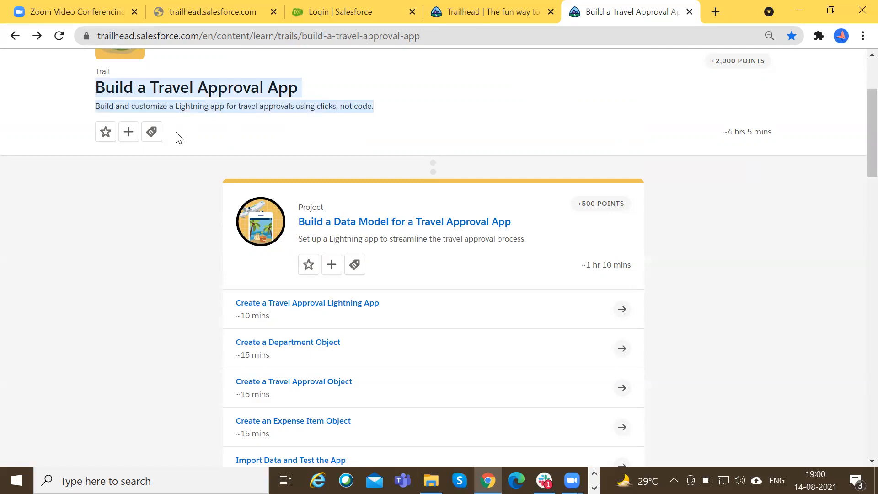
{"action": "scroll", "coordinate": [178, 137], "scroll_direction": "down", "scroll_amount": 5}
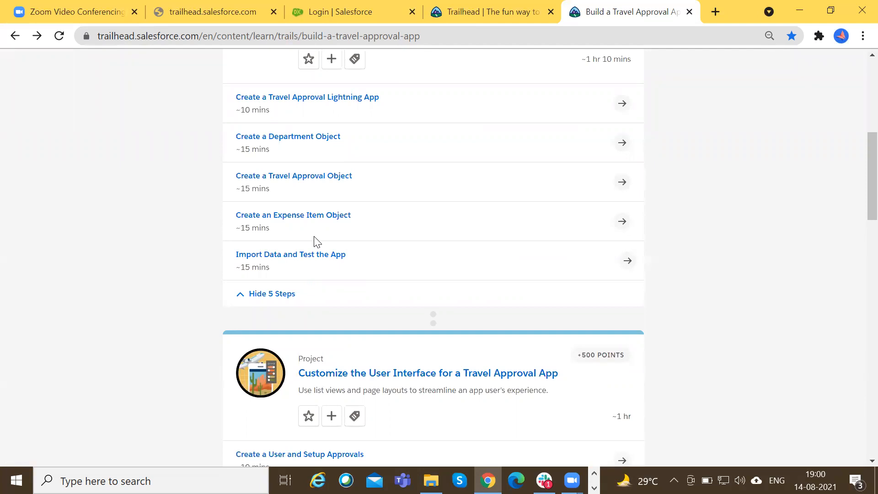
{"action": "scroll", "coordinate": [336, 233], "scroll_direction": "down", "scroll_amount": 5}
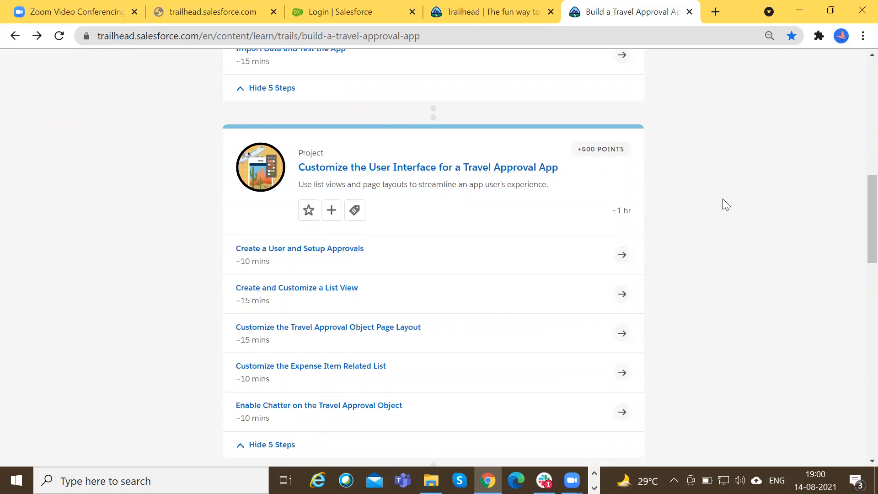
{"action": "left_click_drag", "start_coordinate": [558, 189], "coordinate": [295, 169]}
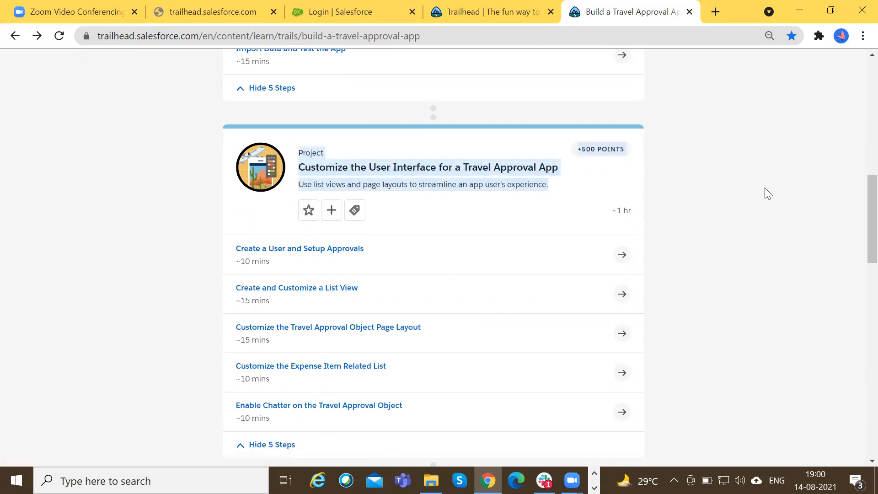
Open the Create a Roll-Up Summary Field unit and highlight "Approval object" and "total amount of expenses" in its introduction.
{"action": "scroll", "coordinate": [765, 187], "scroll_direction": "down", "scroll_amount": 7}
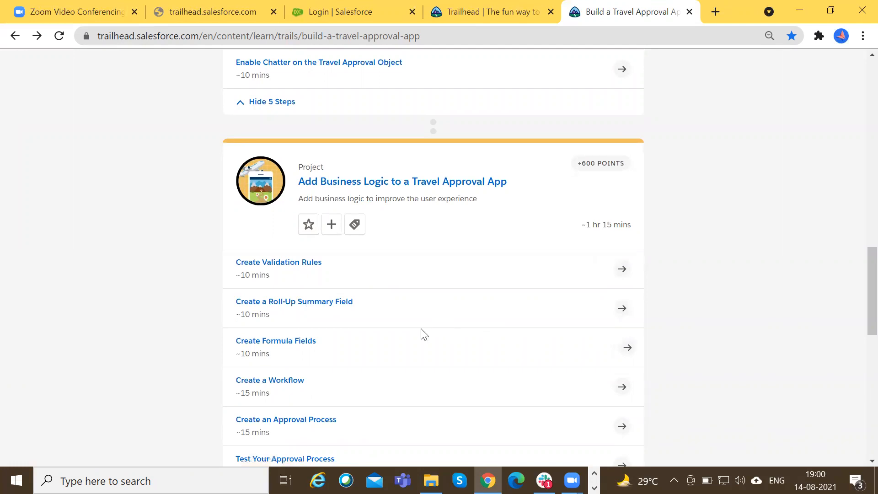
{"action": "left_click", "coordinate": [339, 302]}
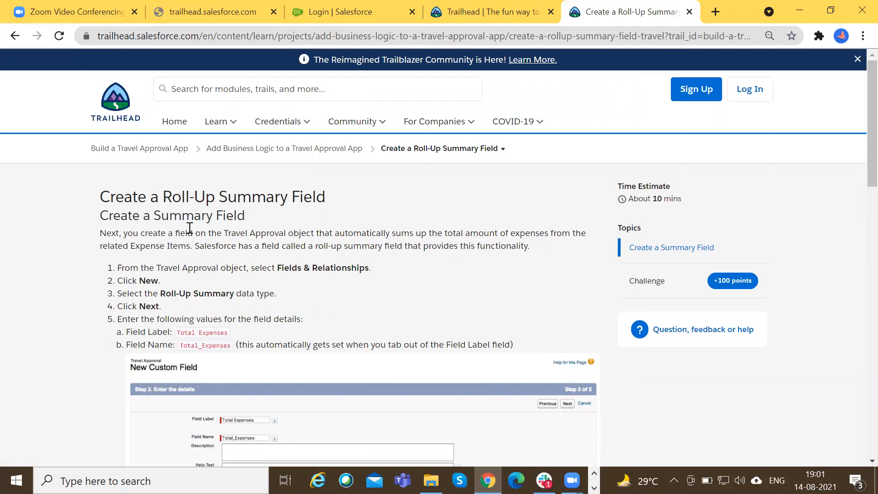
{"action": "left_click_drag", "start_coordinate": [246, 233], "coordinate": [307, 229]}
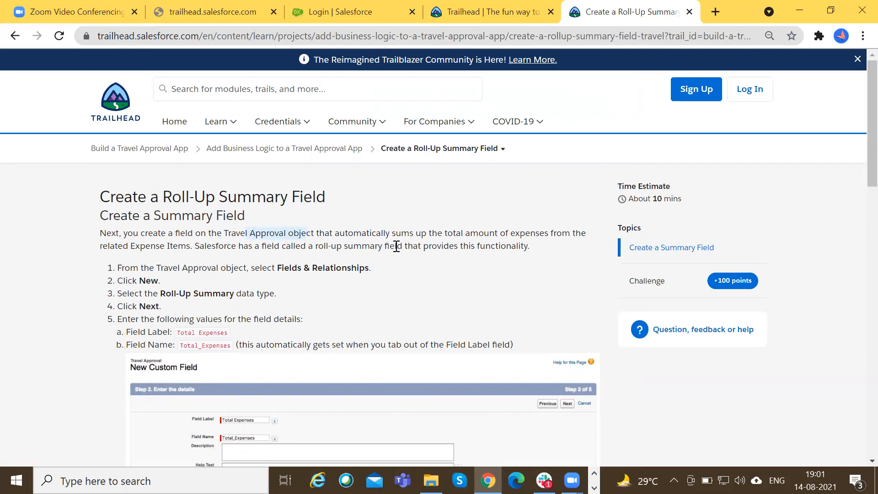
{"action": "left_click_drag", "start_coordinate": [446, 233], "coordinate": [544, 234]}
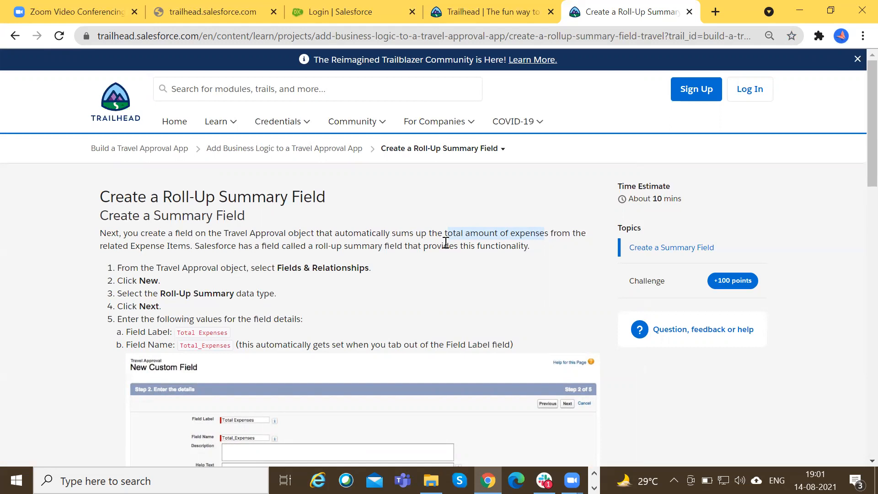
Log in to the Salesforce org with the prefilled credentials and close the tab with the failed Trailhead trailmix page.
{"action": "left_click", "coordinate": [359, 10]}
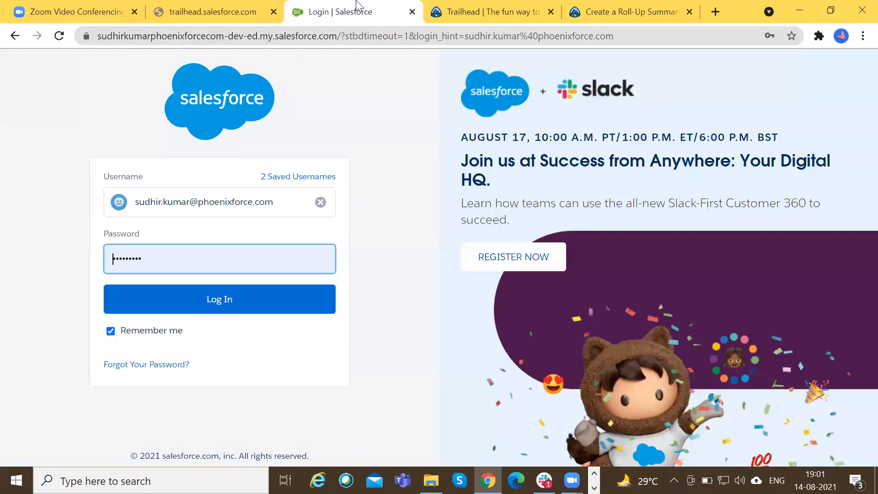
{"action": "left_click", "coordinate": [236, 309]}
{"action": "left_click", "coordinate": [219, 6]}
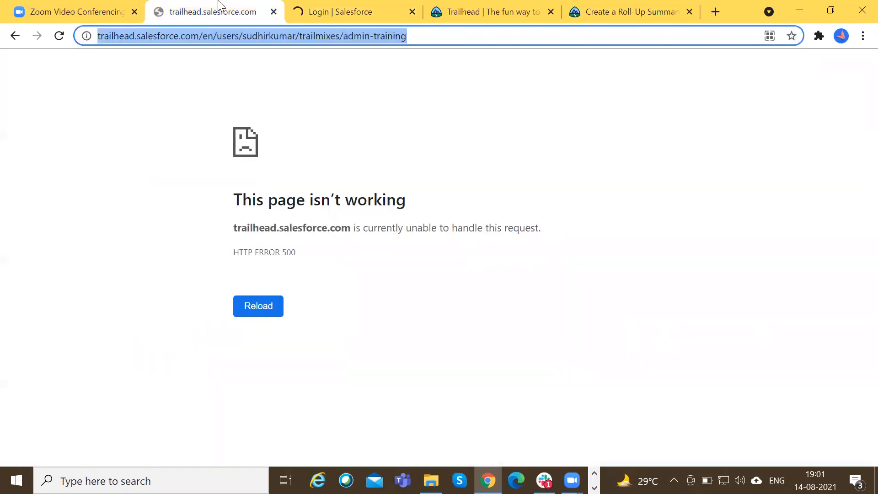
{"action": "key", "text": "ctrl+w"}
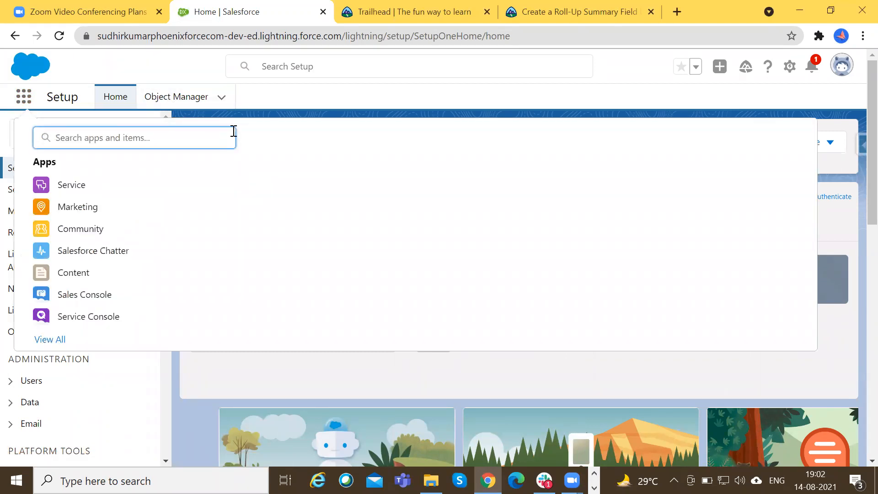
Search the org's apps and items for "tra" and open the Travel App in a new browser tab.
{"action": "right_click", "coordinate": [213, 5]}
{"action": "left_click", "coordinate": [139, 137]}
{"action": "type", "text": "tra"}
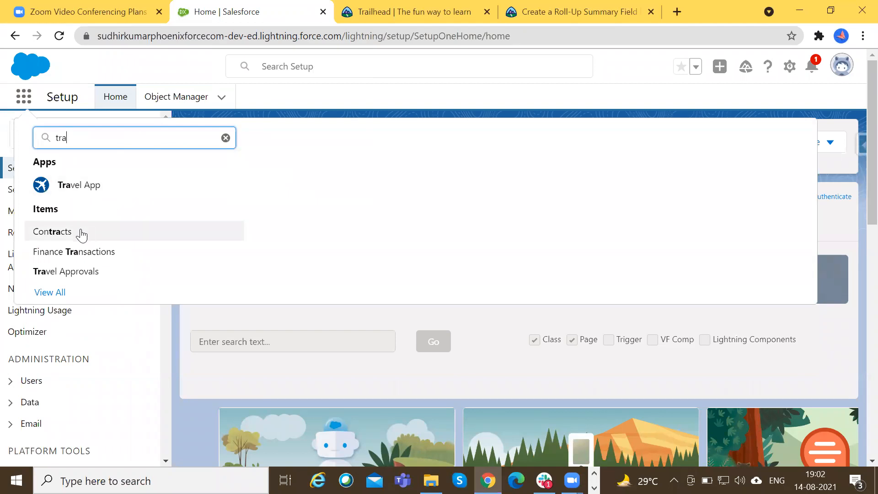
{"action": "right_click", "coordinate": [72, 188]}
{"action": "left_click", "coordinate": [81, 198]}
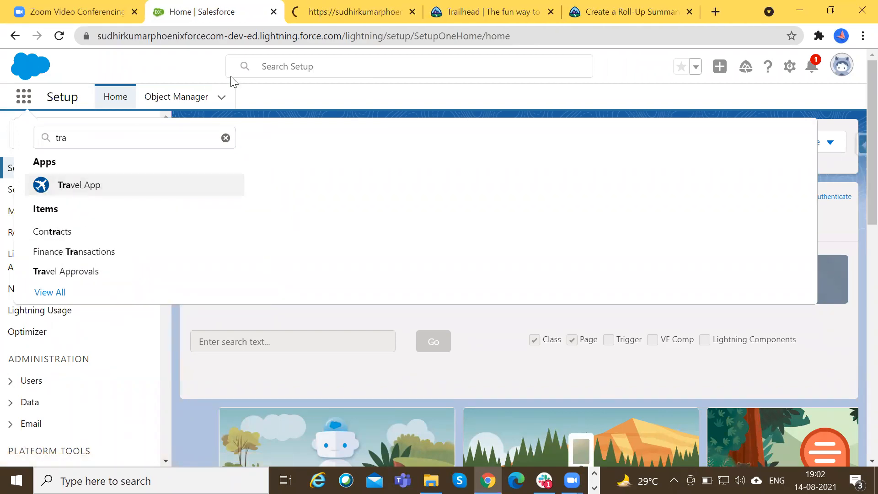
{"action": "left_click", "coordinate": [388, 98]}
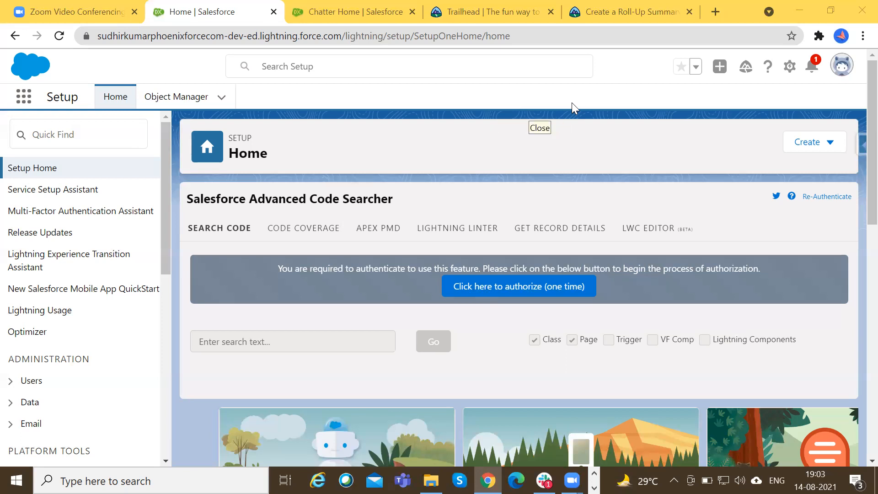
Switch to the browser tab with the Travel App and open its Travel Approvals list.
{"action": "left_click", "coordinate": [87, 11]}
{"action": "left_click", "coordinate": [250, 4]}
{"action": "left_click", "coordinate": [345, 7]}
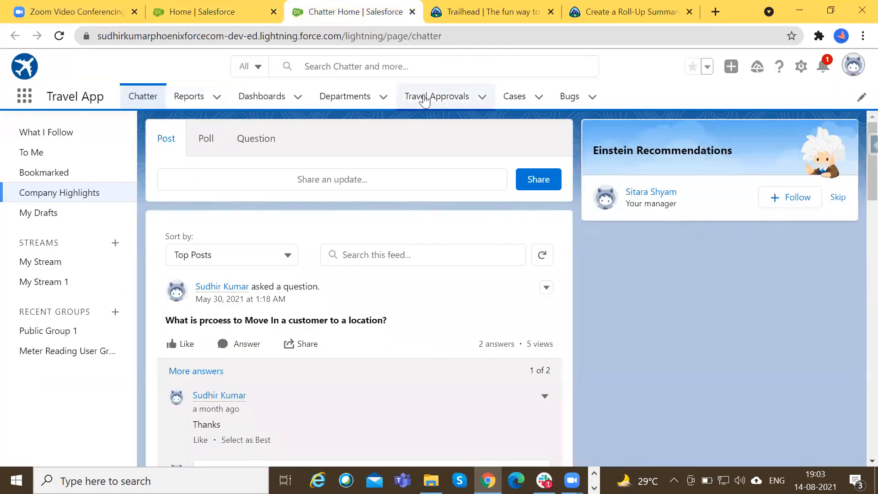
{"action": "left_click", "coordinate": [428, 101]}
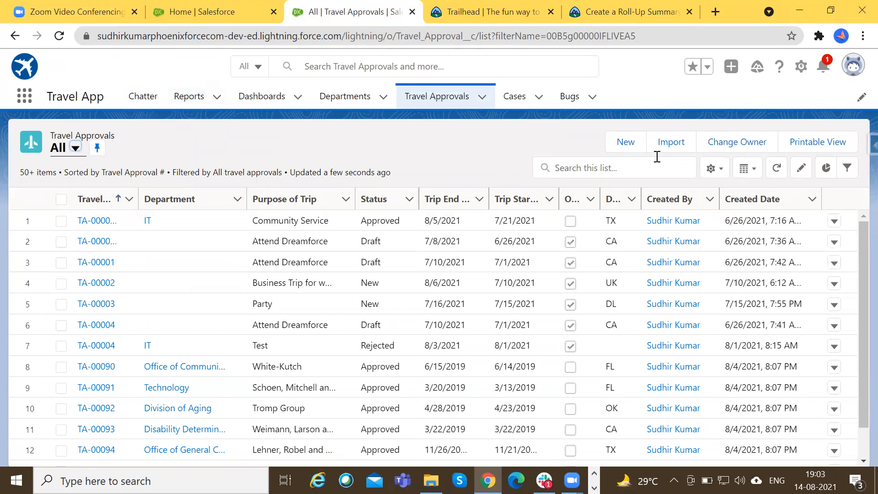
Start a new travel approval with the purpose "Empowerforce Trip" and the status New.
{"action": "left_click", "coordinate": [623, 147]}
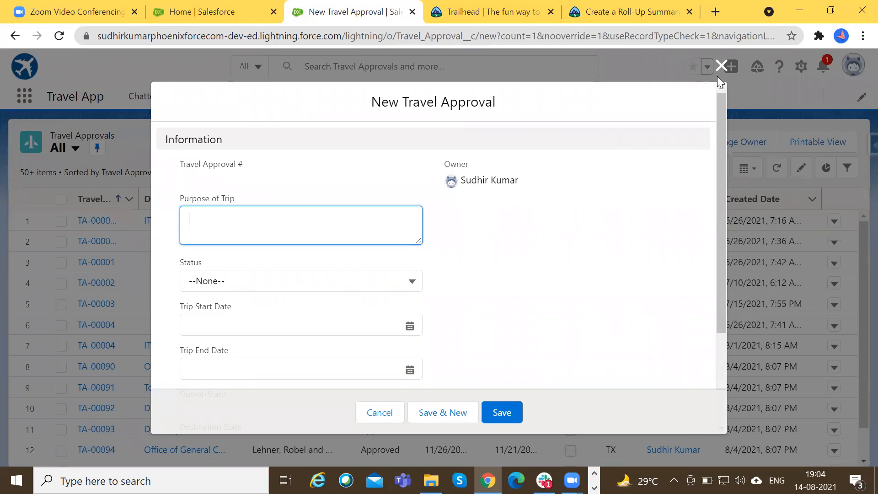
{"action": "left_click", "coordinate": [630, 224]}
{"action": "left_click", "coordinate": [247, 234]}
{"action": "type", "text": "Empowerforce Trip"}
{"action": "left_click", "coordinate": [245, 280]}
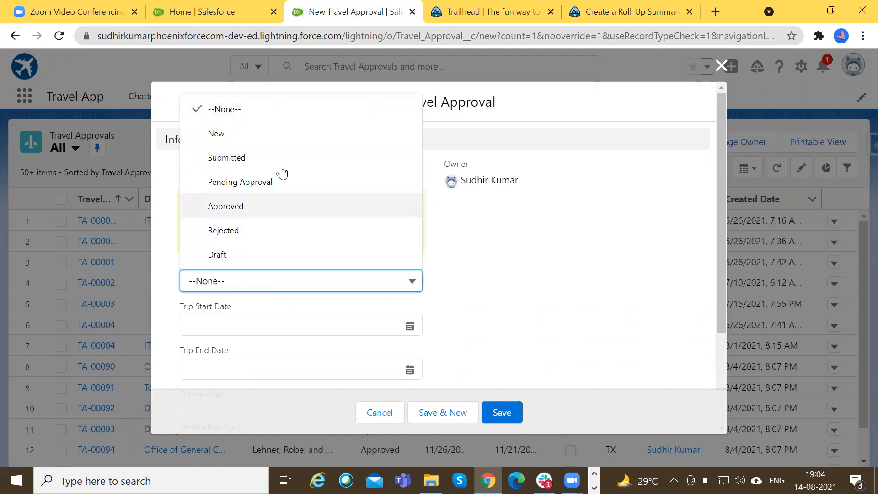
{"action": "left_click", "coordinate": [245, 133]}
{"action": "key", "text": "Tab"}
Set the trip start date to today, 8/14/2021, and the end date to 8/11/2021, and try to save the travel approval.
{"action": "left_click", "coordinate": [255, 319]}
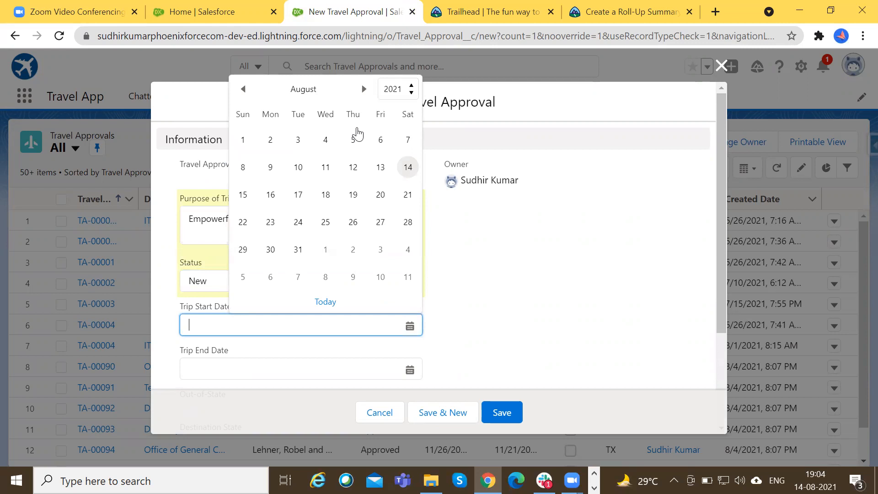
{"action": "left_click", "coordinate": [324, 302]}
{"action": "left_click", "coordinate": [297, 370]}
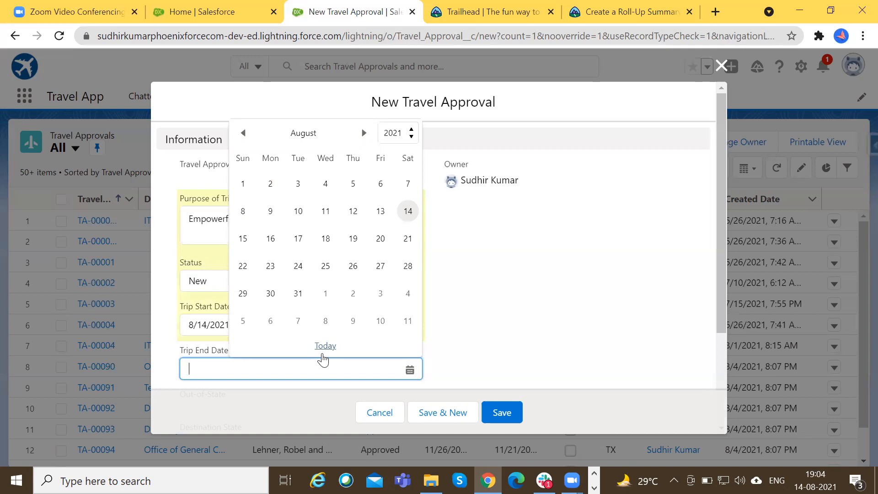
{"action": "left_click", "coordinate": [511, 307]}
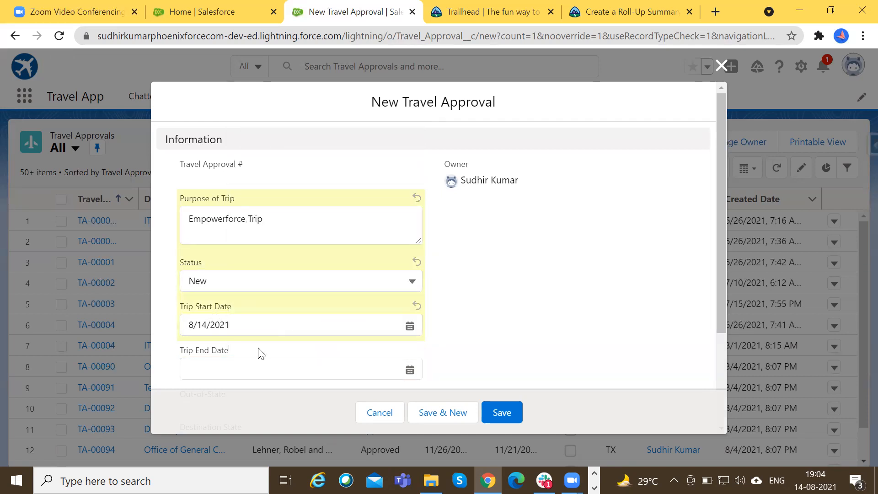
{"action": "left_click", "coordinate": [316, 363]}
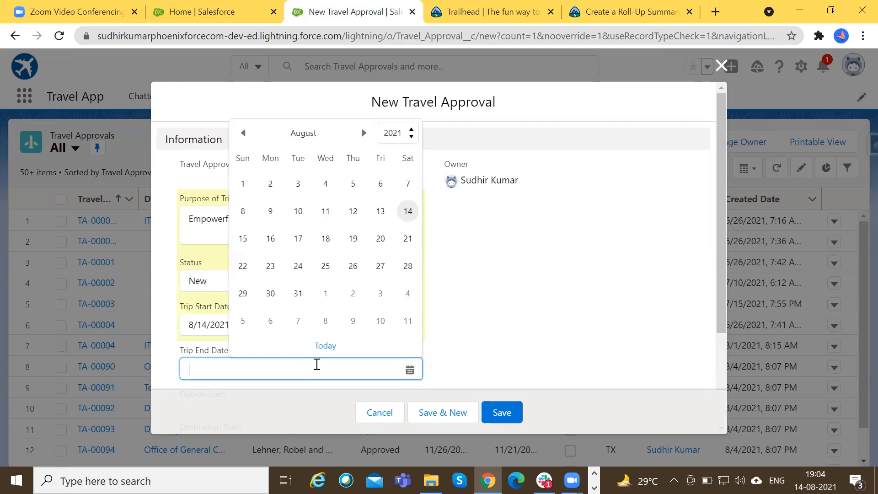
{"action": "left_click", "coordinate": [325, 211]}
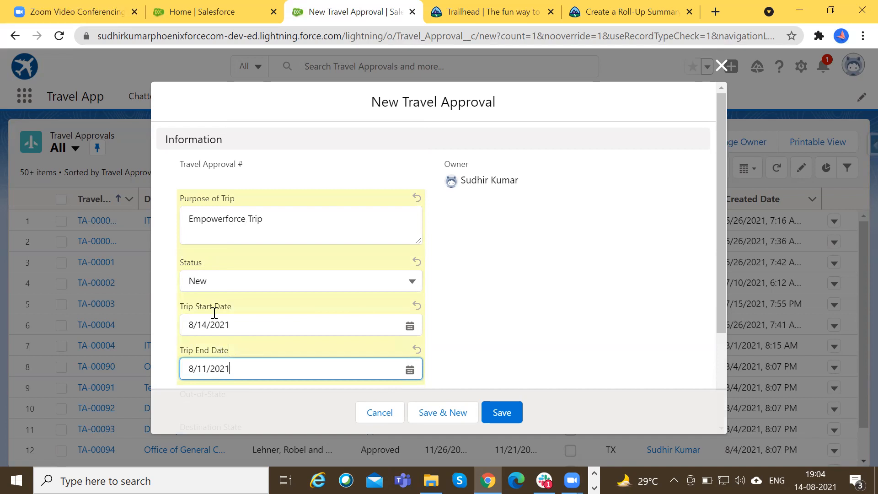
{"action": "left_click", "coordinate": [504, 413]}
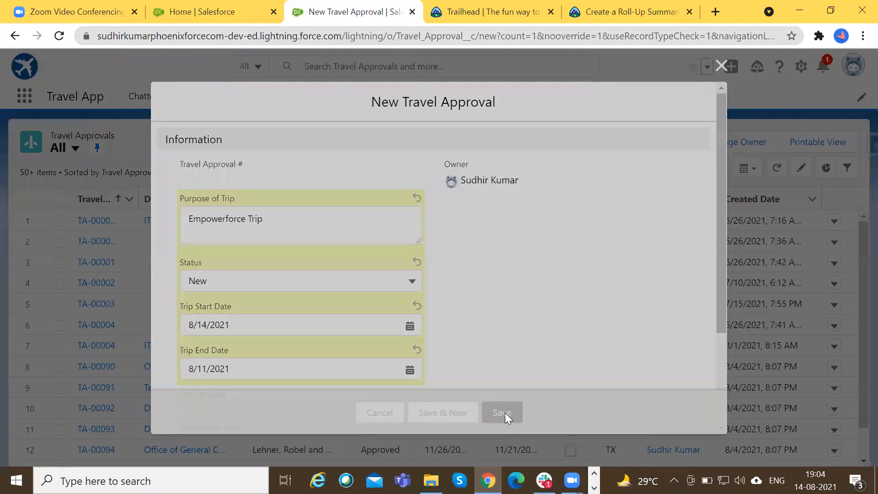
Highlight the validation text under the trip end date.
{"action": "scroll", "coordinate": [360, 351], "scroll_direction": "down", "scroll_amount": 3}
{"action": "left_click", "coordinate": [451, 337]}
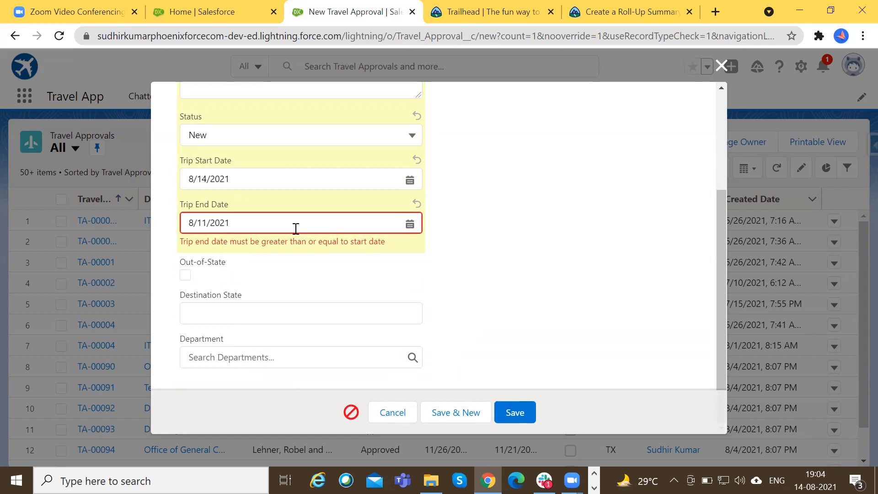
{"action": "left_click_drag", "start_coordinate": [180, 241], "coordinate": [408, 247]}
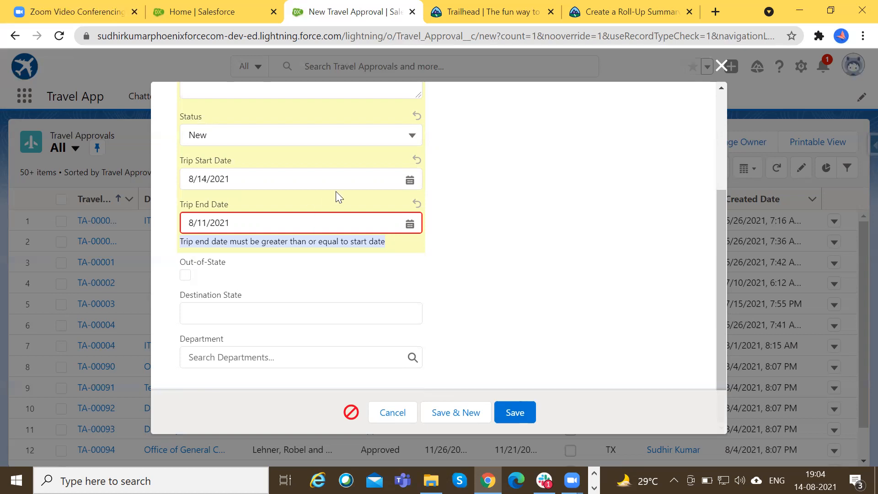
Set the trip end date to 8/28/2021, the destination state to BR and the department to IT, and save the travel approval.
{"action": "left_click", "coordinate": [328, 222]}
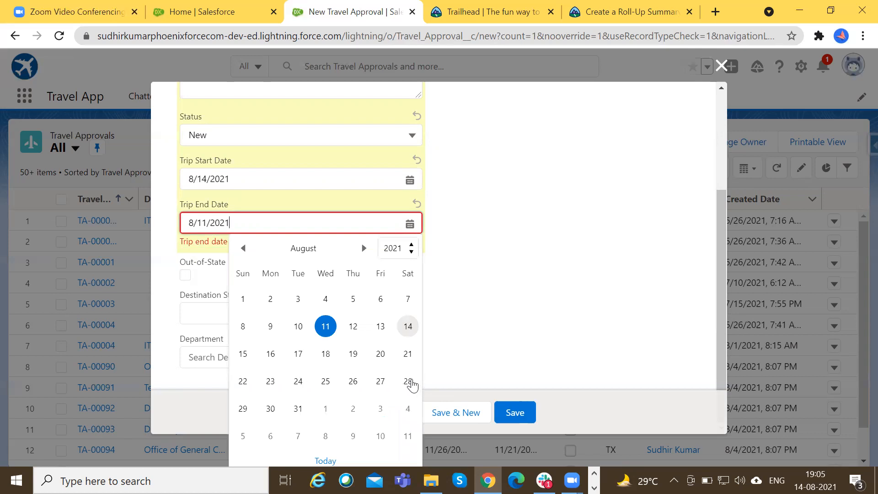
{"action": "left_click", "coordinate": [411, 385]}
{"action": "left_click", "coordinate": [231, 313]}
{"action": "type", "text": "BR"}
{"action": "left_click", "coordinate": [244, 360]}
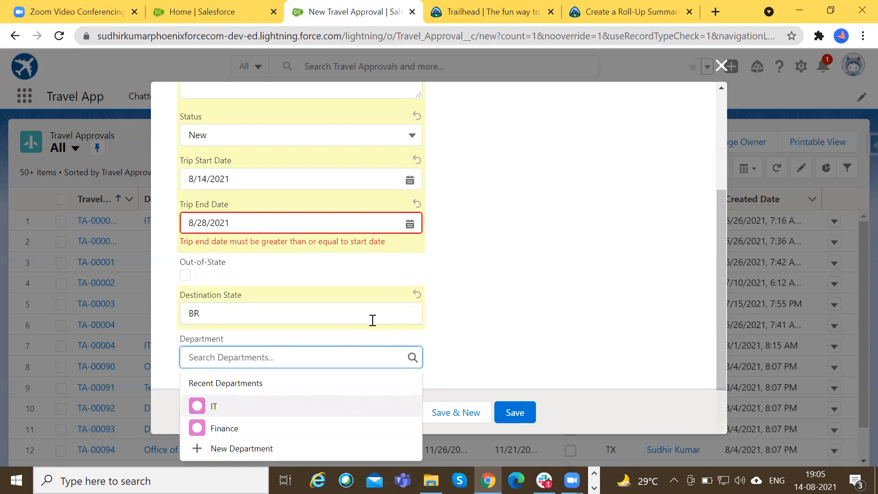
{"action": "left_click", "coordinate": [257, 408]}
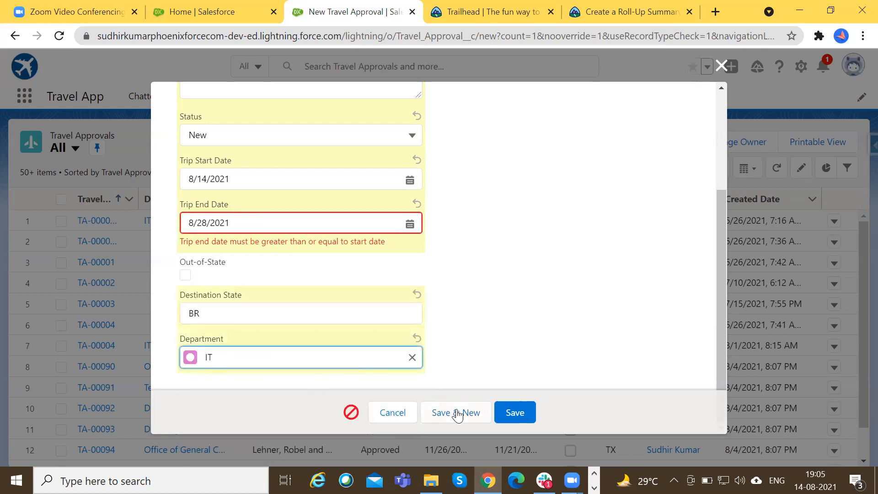
{"action": "left_click", "coordinate": [514, 412]}
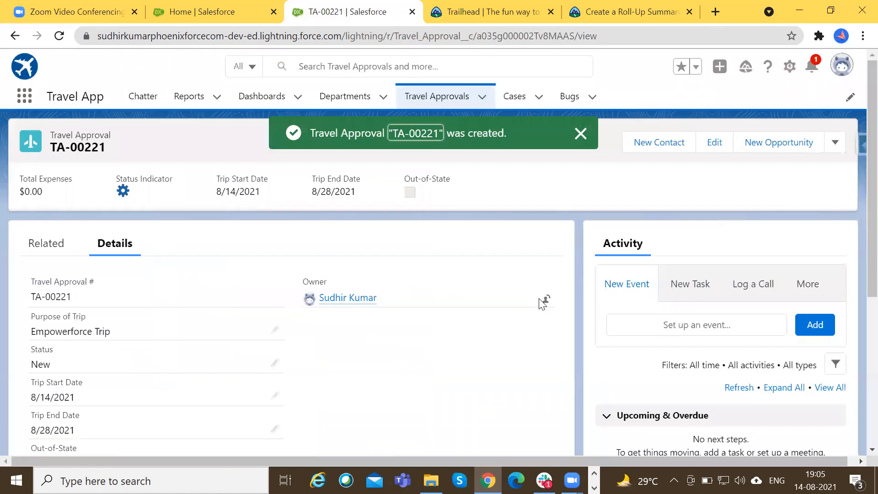
{"action": "left_click", "coordinate": [580, 134]}
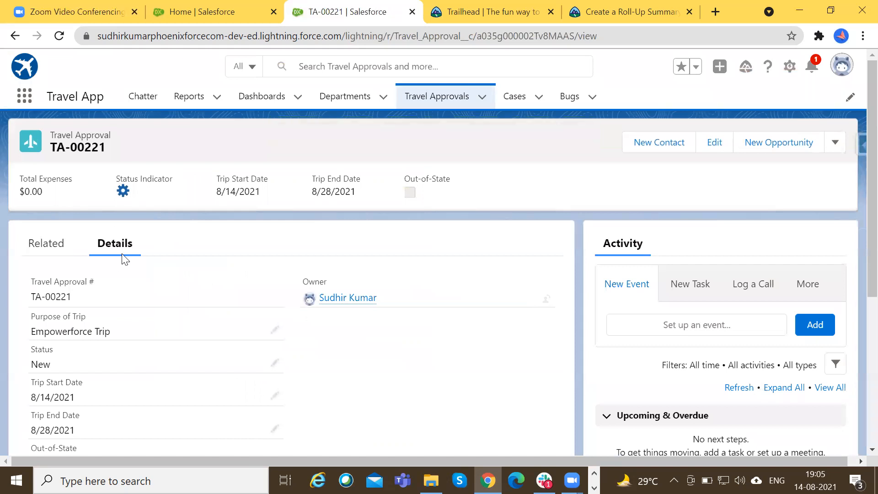
Review the saved travel approval's details, including its department, Total Expenses and Maximum Expense Amount fields.
{"action": "scroll", "coordinate": [125, 259], "scroll_direction": "down", "scroll_amount": 3}
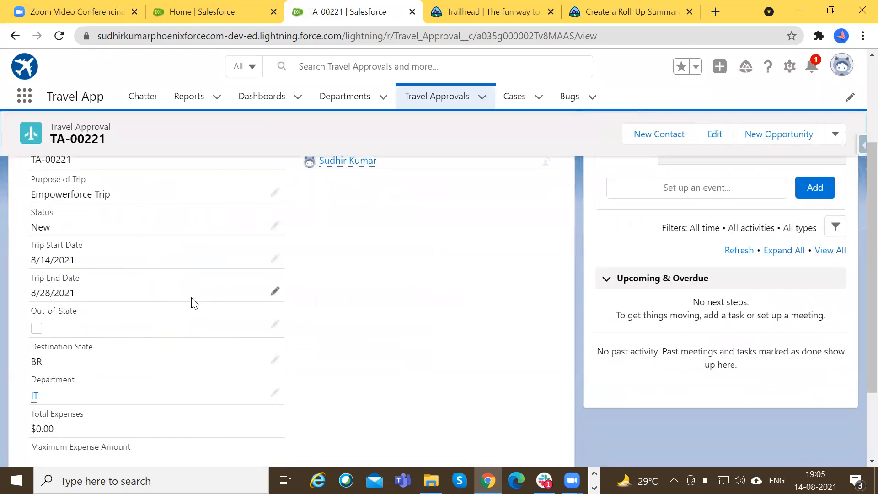
{"action": "scroll", "coordinate": [191, 303], "scroll_direction": "down", "scroll_amount": 2}
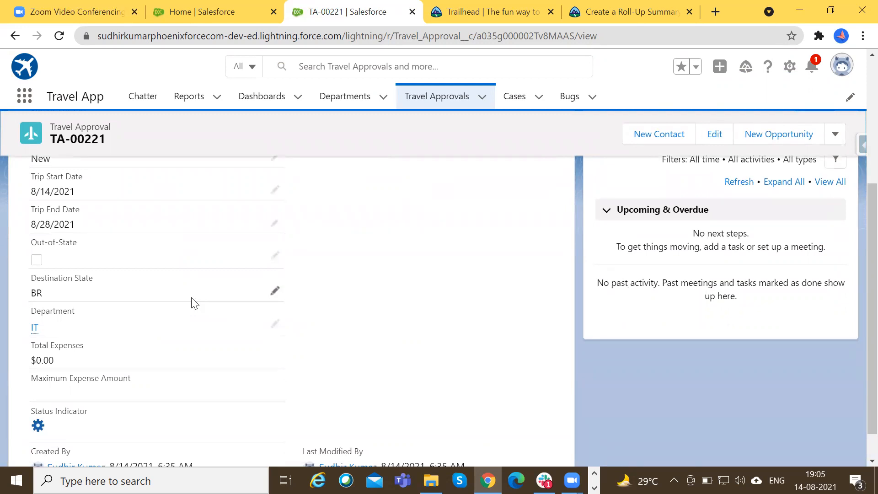
{"action": "scroll", "coordinate": [159, 312], "scroll_direction": "down", "scroll_amount": 1}
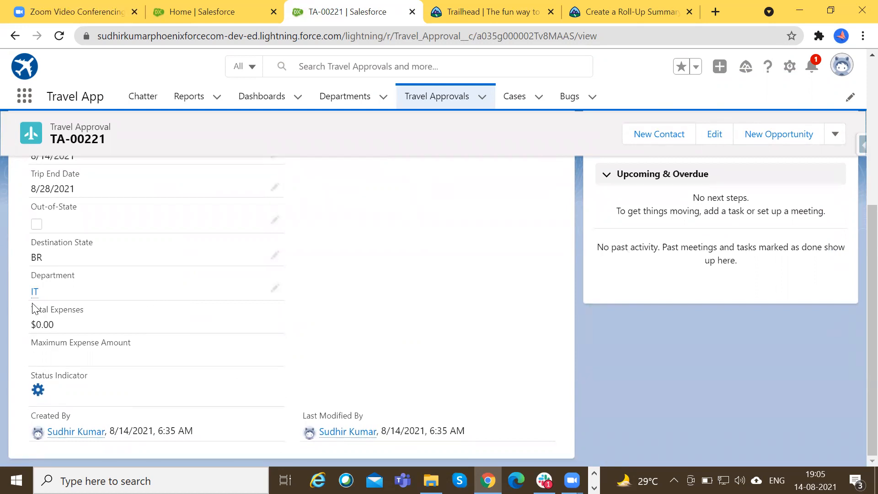
{"action": "scroll", "coordinate": [33, 309], "scroll_direction": "up", "scroll_amount": 5}
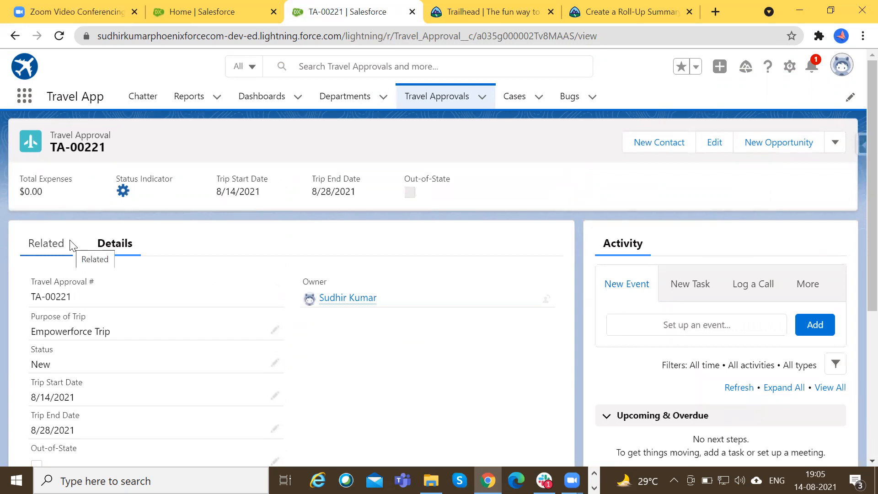
Search Setup for "schema", open Schema Builder in a new tab and examine how Department, Travel Approval and Expense Item are related.
{"action": "left_click", "coordinate": [213, 11]}
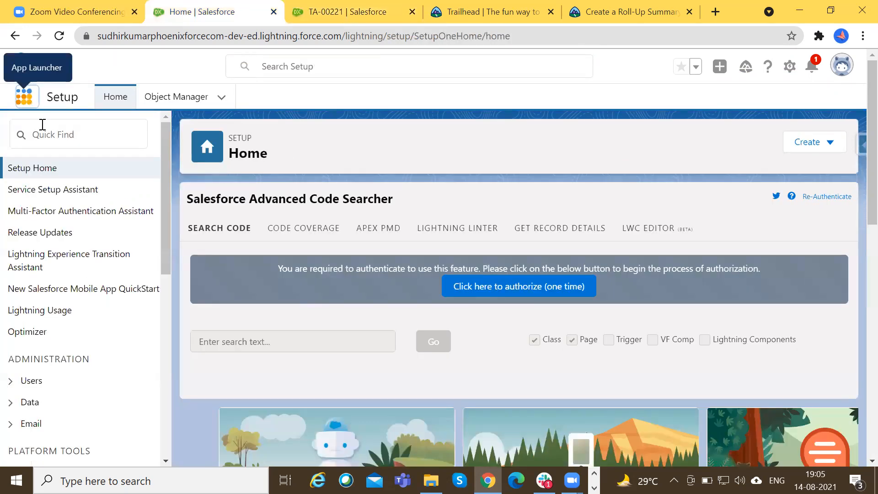
{"action": "left_click", "coordinate": [42, 131]}
{"action": "type", "text": "sc"}
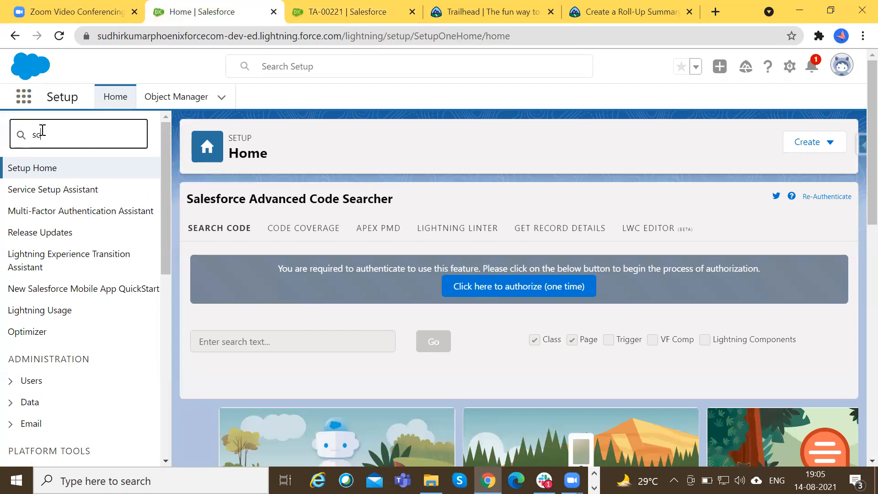
{"action": "type", "text": "hema"}
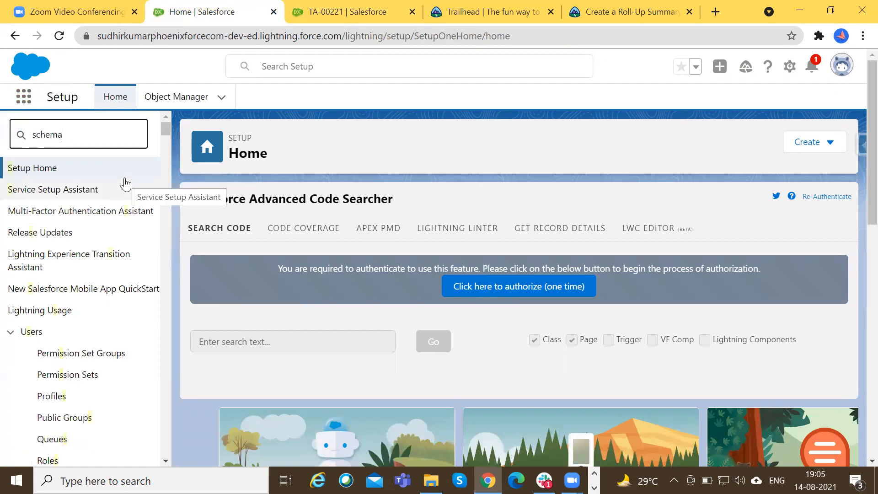
{"action": "left_click", "coordinate": [78, 242]}
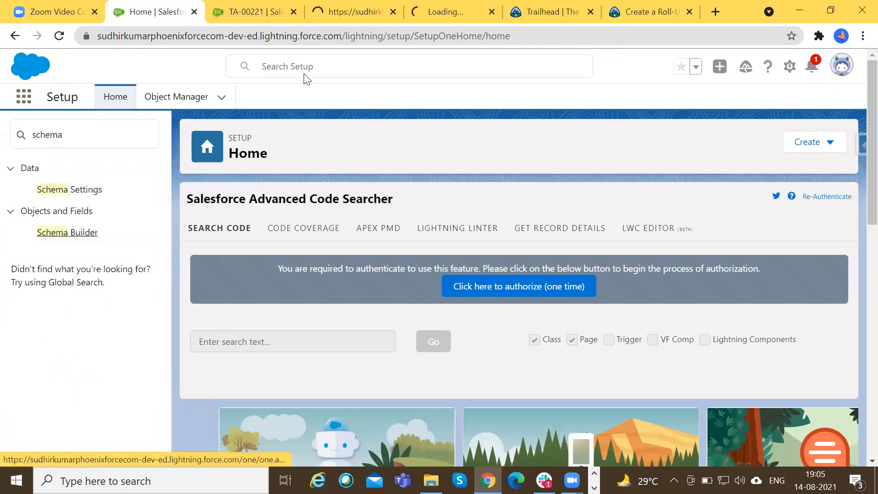
{"action": "left_click", "coordinate": [355, 11]}
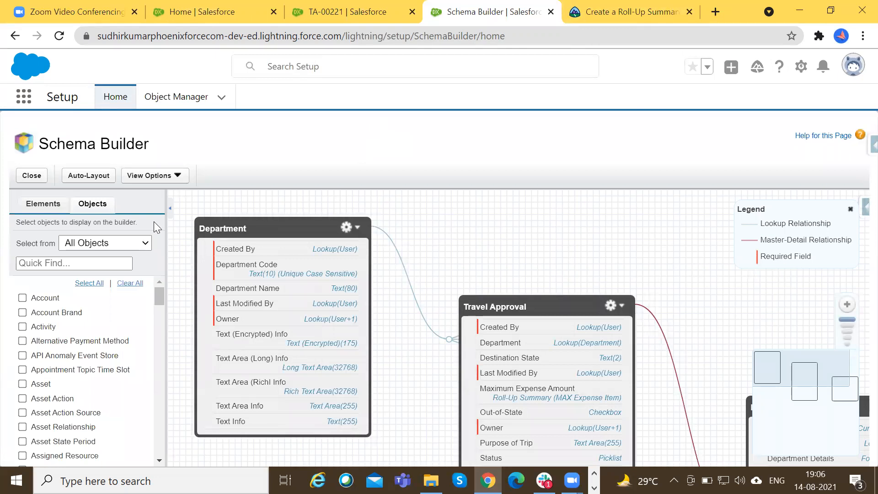
{"action": "left_click", "coordinate": [848, 337]}
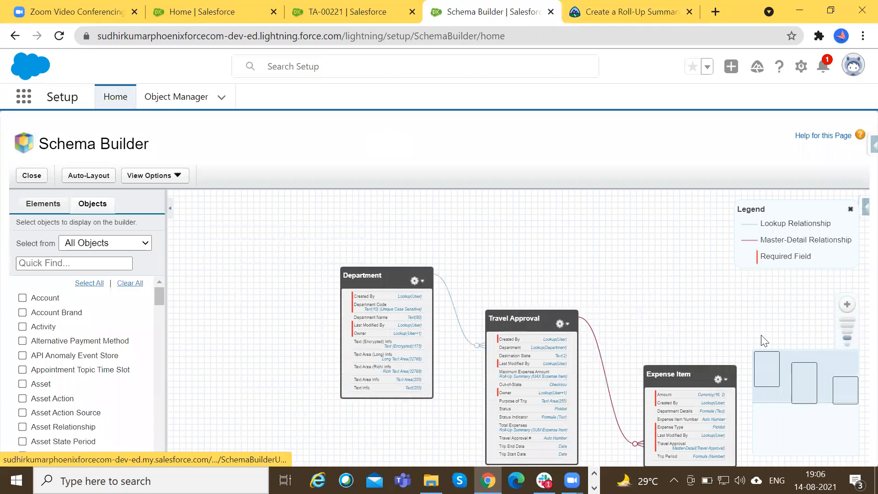
{"action": "left_click_drag", "start_coordinate": [667, 284], "coordinate": [620, 245]}
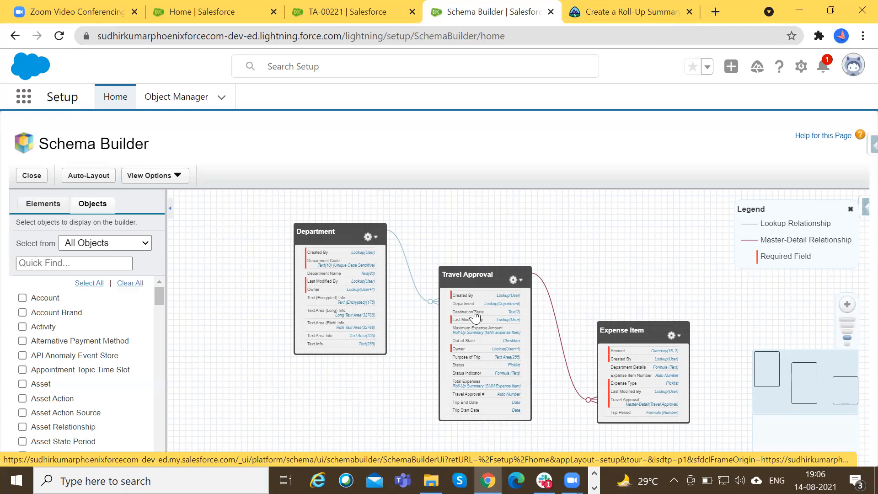
Return to the Empowerforce Trip travel approval and view its related lists, including Expense Items.
{"action": "left_click", "coordinate": [350, 10]}
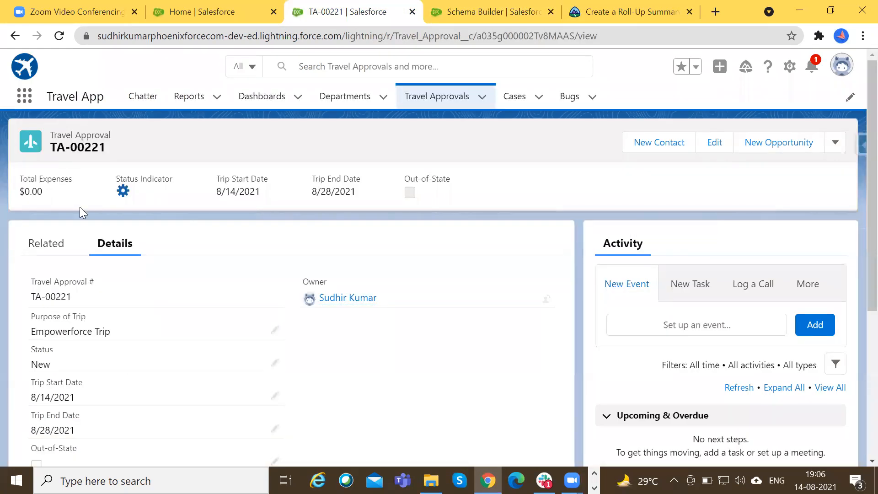
{"action": "left_click", "coordinate": [51, 246]}
{"action": "scroll", "coordinate": [132, 328], "scroll_direction": "down", "scroll_amount": 1}
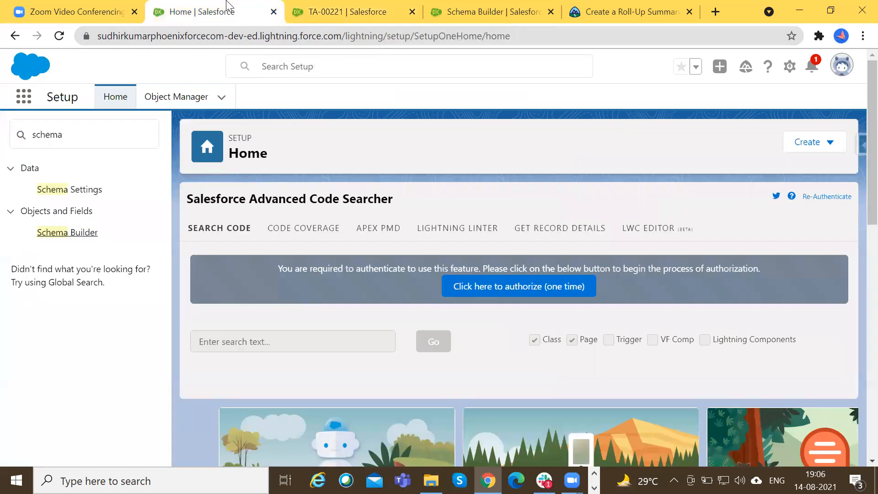
Open the Object Manager from Setup in a new browser tab and rearrange the open tabs.
{"action": "left_click", "coordinate": [226, 10]}
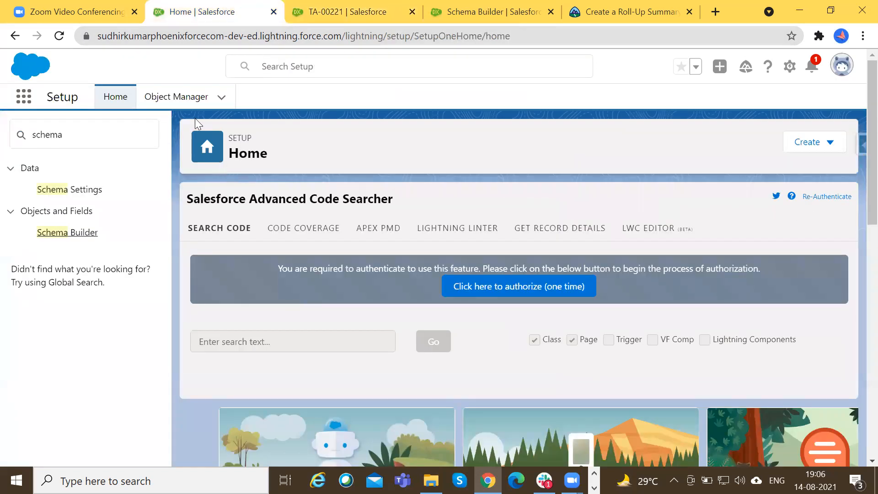
{"action": "left_click", "coordinate": [181, 99], "text": "ctrl"}
{"action": "left_click_drag", "start_coordinate": [512, 5], "coordinate": [393, 5]}
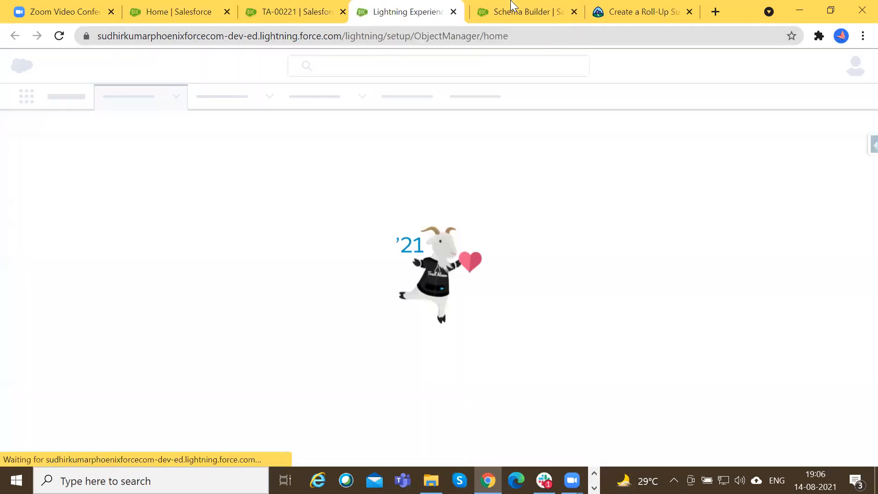
Compare the TA-00221 travel approval's details and related lists, and view the blank New Expense Item form before cancelling it.
{"action": "left_click", "coordinate": [320, 11]}
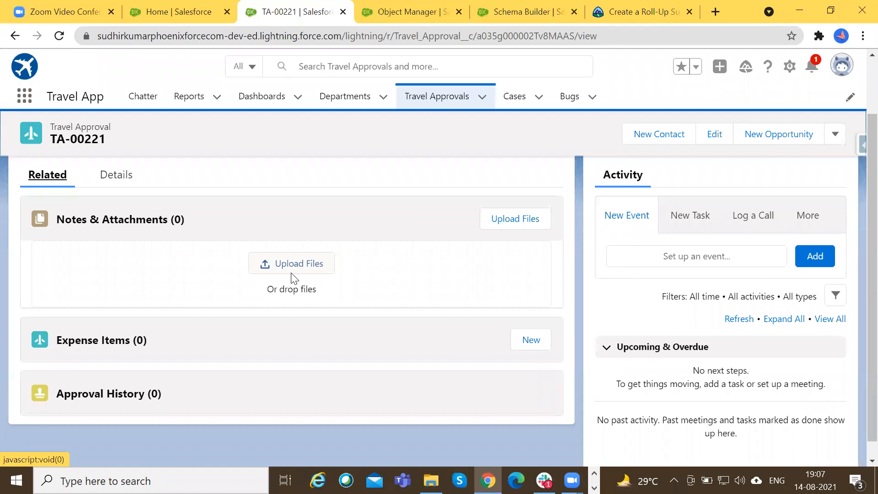
{"action": "left_click", "coordinate": [124, 178]}
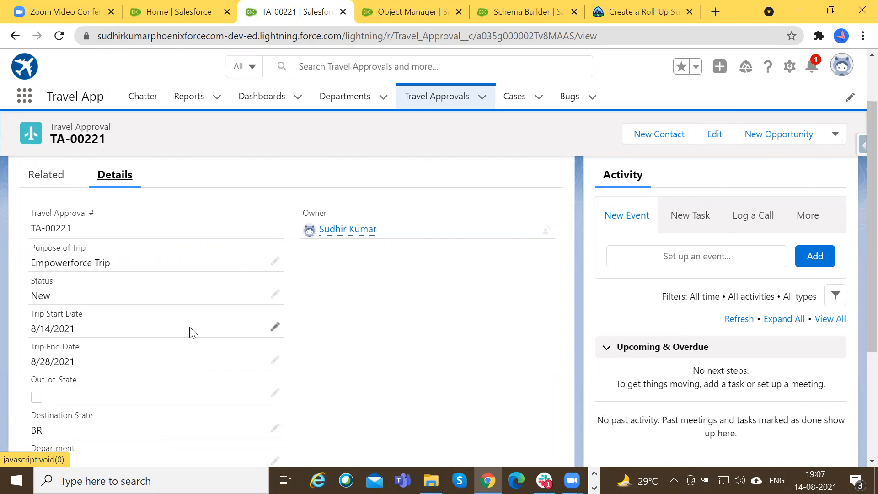
{"action": "left_click", "coordinate": [45, 177]}
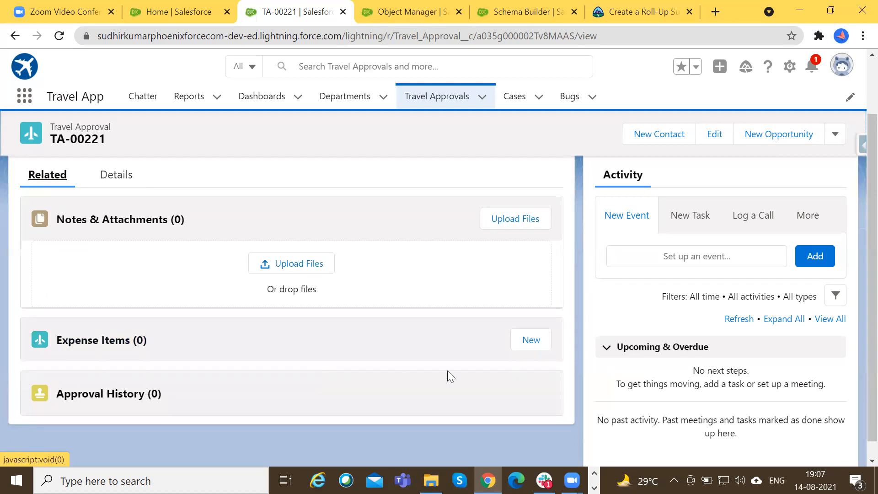
{"action": "left_click", "coordinate": [529, 341]}
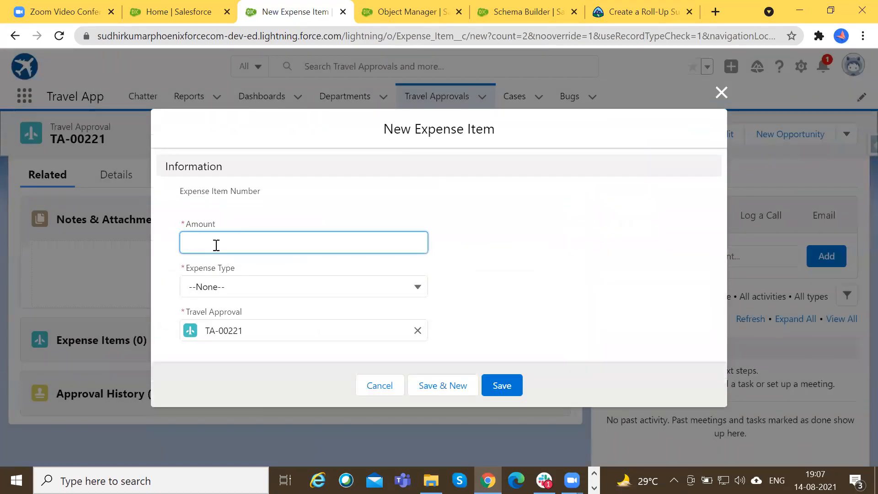
{"action": "left_click", "coordinate": [366, 391]}
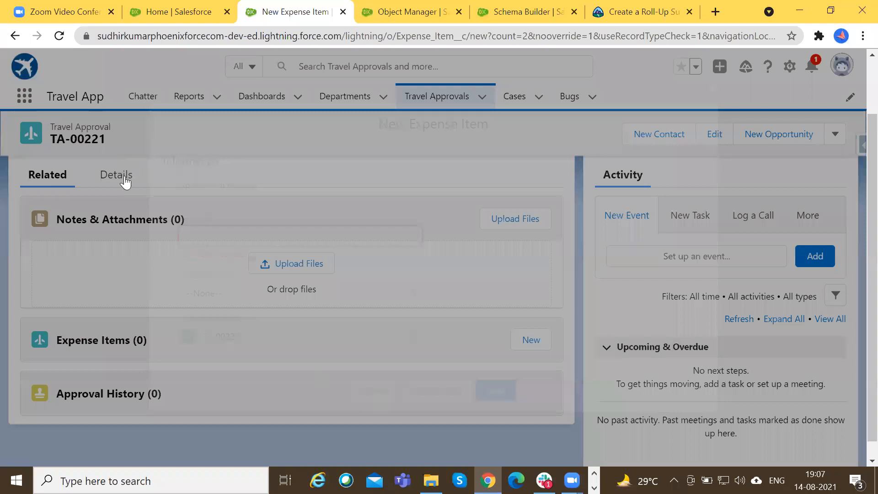
Review the travel approval's details against its related Expense Items, focusing on the Total Expenses field.
{"action": "left_click", "coordinate": [120, 176]}
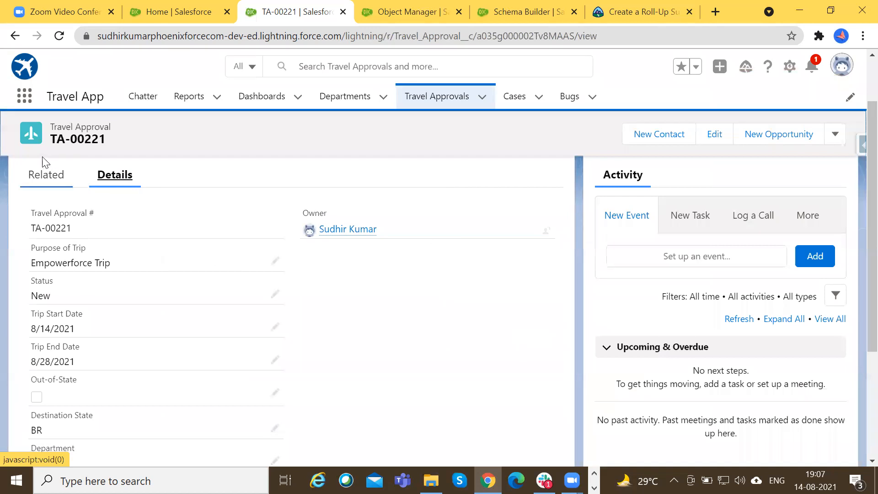
{"action": "left_click", "coordinate": [44, 184]}
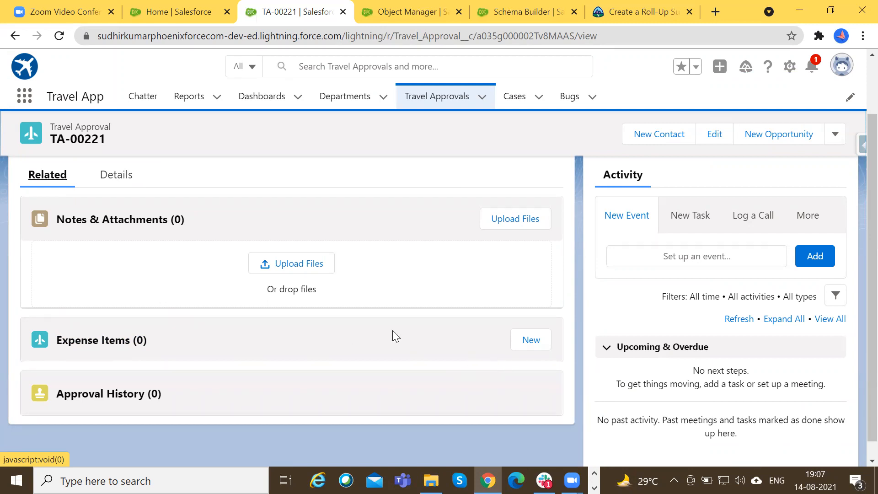
{"action": "left_click", "coordinate": [117, 176]}
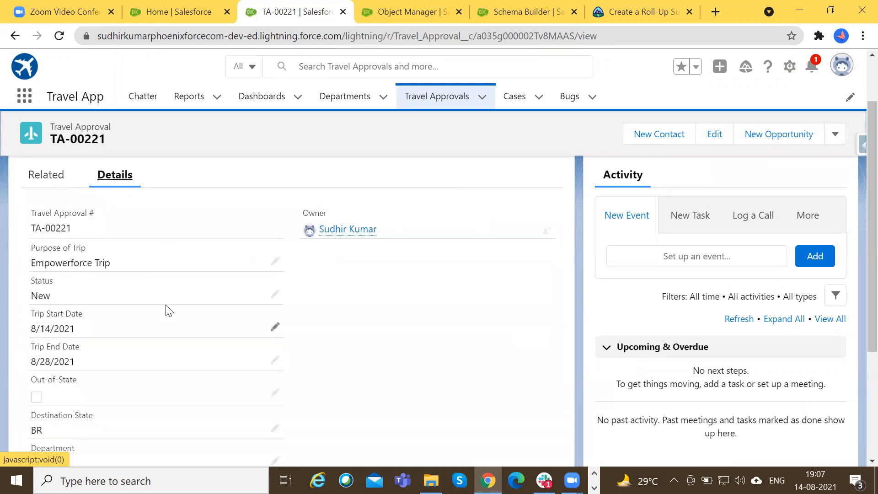
{"action": "scroll", "coordinate": [169, 311], "scroll_direction": "down", "scroll_amount": 3}
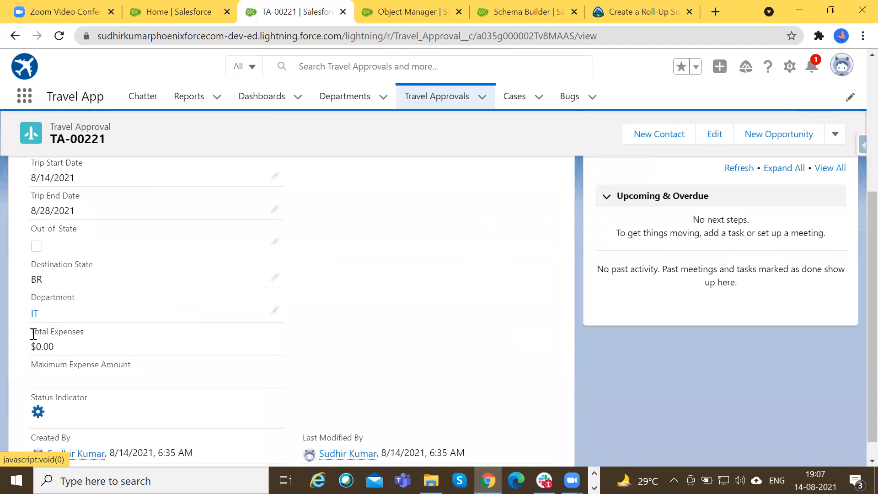
{"action": "left_click_drag", "start_coordinate": [32, 335], "coordinate": [123, 337]}
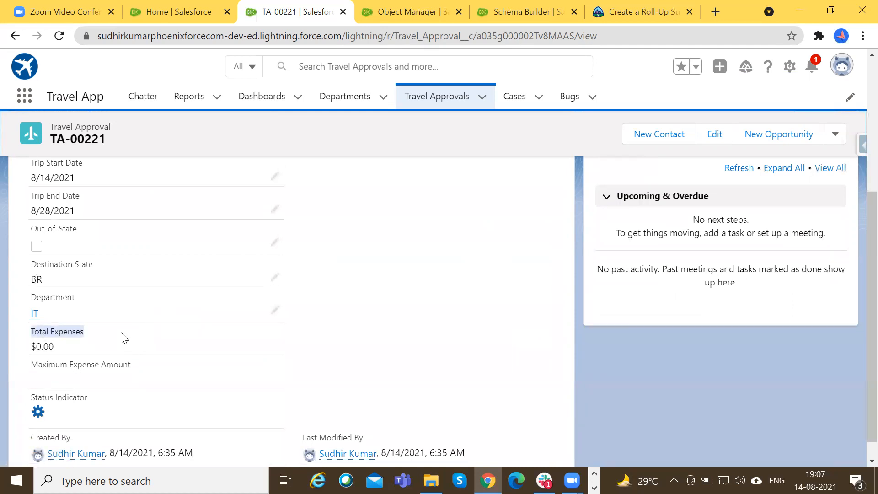
{"action": "left_click", "coordinate": [185, 9]}
{"action": "left_click", "coordinate": [245, 7]}
{"action": "scroll", "coordinate": [71, 270], "scroll_direction": "up", "scroll_amount": 5}
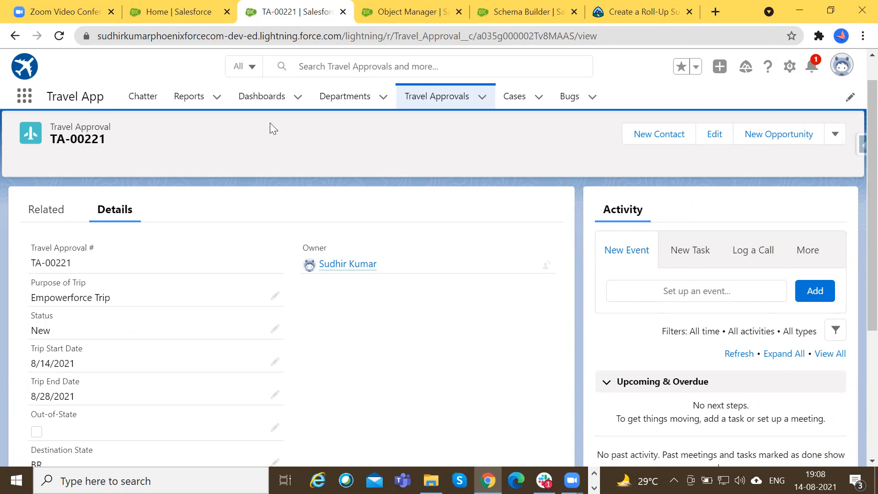
Search the Object Manager for "travel" and open the Travel Approval object.
{"action": "left_click", "coordinate": [442, 6]}
{"action": "left_click", "coordinate": [631, 139]}
{"action": "type", "text": "travel"}
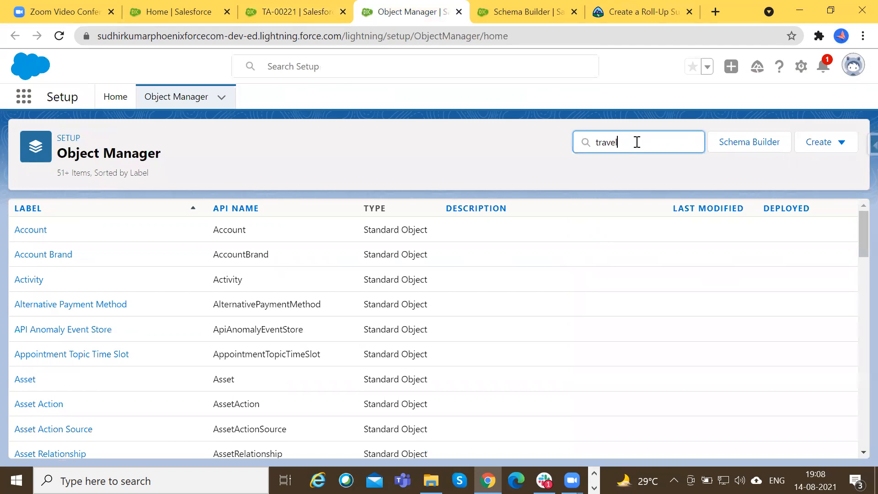
{"action": "left_click", "coordinate": [61, 237]}
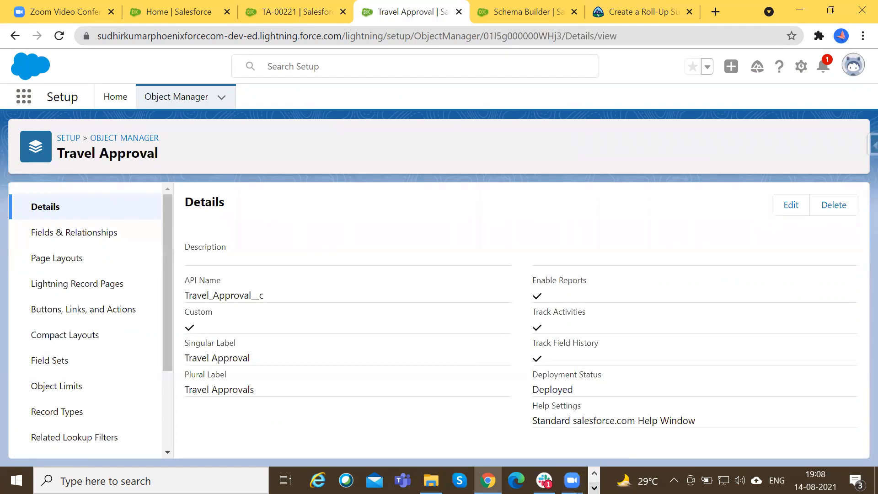
Switch to the Session 4 Notes in Notepad and capitalise "Sums" at the start of the use case sentence.
{"action": "left_click", "coordinate": [594, 488]}
{"action": "left_click", "coordinate": [320, 481]}
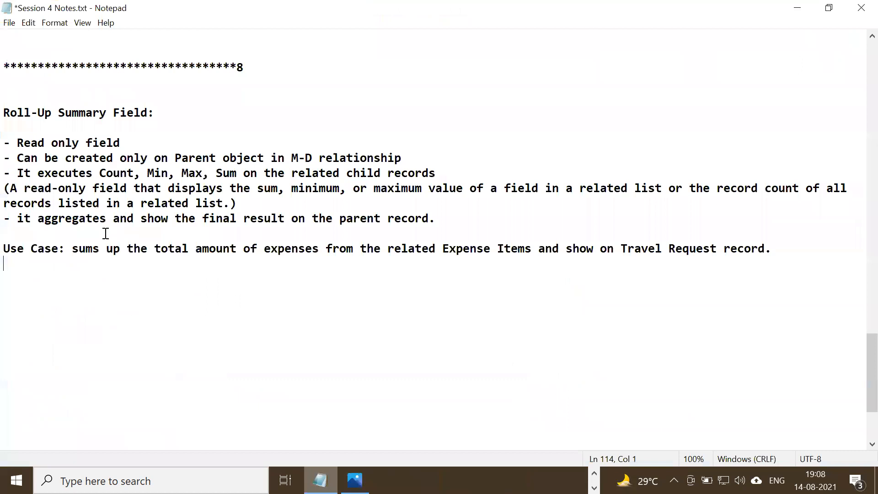
{"action": "left_click", "coordinate": [73, 248]}
{"action": "key", "text": "Delete"}
{"action": "type", "text": "S"}
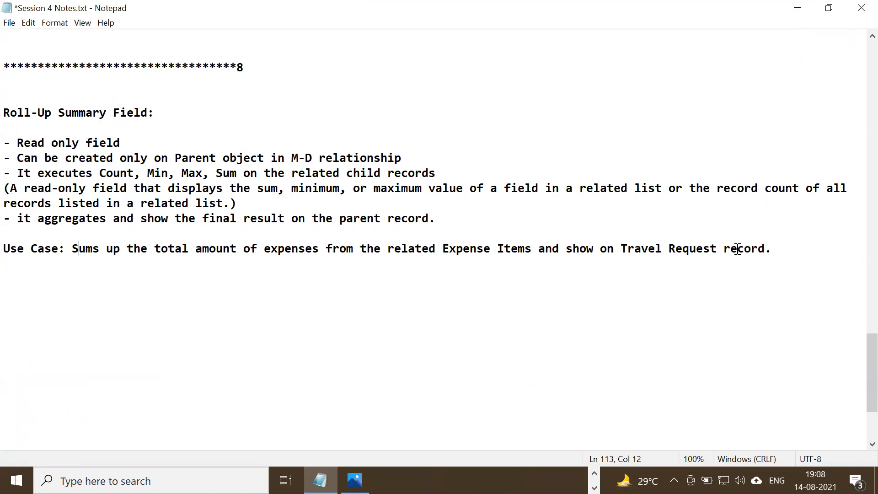
Add a "Steps:" heading beneath the use case, separated by a blank line.
{"action": "left_click", "coordinate": [780, 247]}
{"action": "key", "text": "Return"}
{"action": "key", "text": "Return"}
{"action": "type", "text": "Step"}
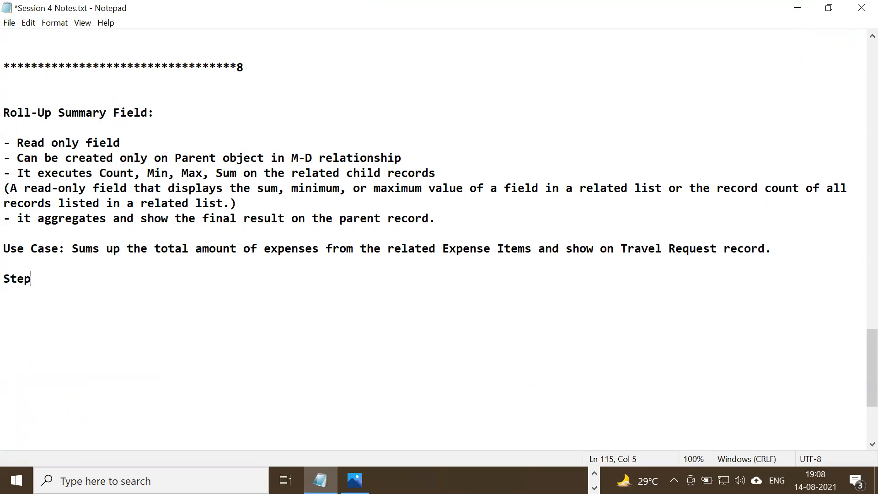
{"action": "type", "text": "s:"}
{"action": "key", "text": "Return"}
{"action": "key", "text": "Return"}
Write the first item under Steps as "1. Identify the objects:".
{"action": "type", "text": "1. "}
{"action": "type", "text": "Iee"}
{"action": "key", "text": "BackSpace"}
{"action": "key", "text": "BackSpace"}
{"action": "type", "text": "dentiy the"}
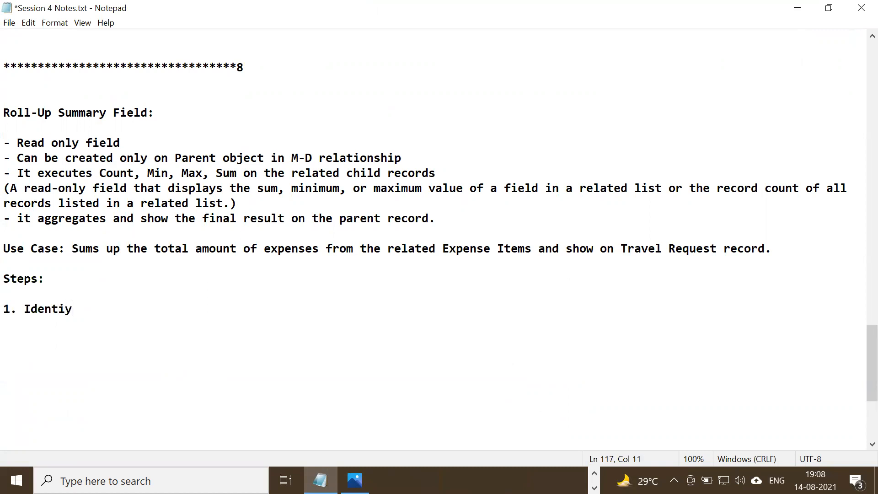
{"action": "key", "text": "BackSpace"}
{"action": "key", "text": "BackSpace"}
{"action": "key", "text": "BackSpace"}
{"action": "key", "text": "BackSpace"}
{"action": "key", "text": "BackSpace"}
{"action": "type", "text": "fy the objext"}
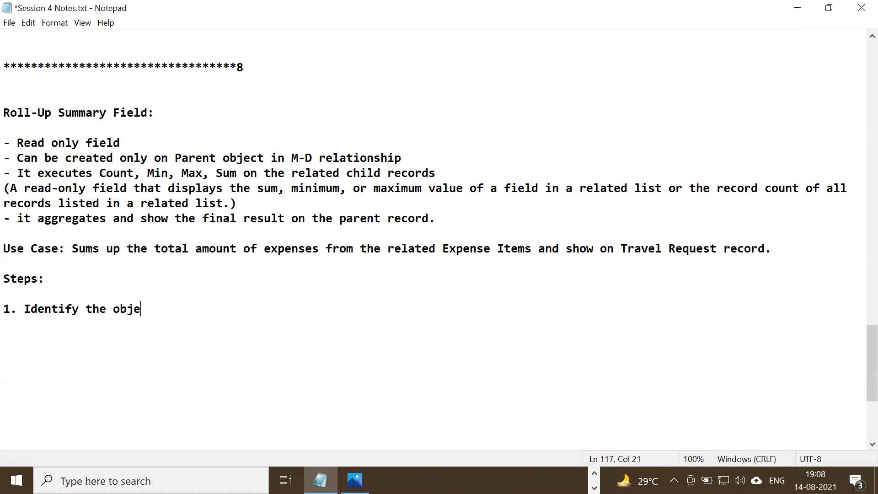
{"action": "key", "text": "BackSpace"}
{"action": "key", "text": "BackSpace"}
{"action": "type", "text": "cts:"}
Add "Travel Approval" after the text of item 1.
{"action": "key", "text": "Left"}
{"action": "key", "text": "Left"}
{"action": "key", "text": "Left"}
{"action": "key", "text": "Left"}
{"action": "key", "text": "Right"}
{"action": "key", "text": "Right"}
{"action": "type", "text": "Trave"}
{"action": "key", "text": "BackSpace"}
{"action": "type", "text": "l Apprval"}
{"action": "key", "text": "Left"}
{"action": "key", "text": "Left"}
{"action": "key", "text": "Left"}
{"action": "type", "text": "o"}
{"action": "key", "text": "End"}
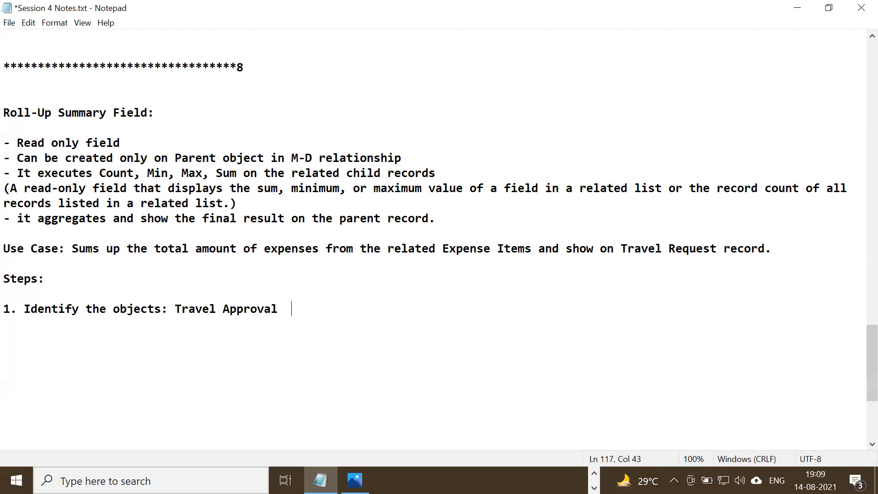
Move "Travel Approval" onto its own line under item 1 and add "Expense Item" on the line below.
{"action": "left_click", "coordinate": [175, 309]}
{"action": "key", "text": "Return"}
{"action": "key", "text": "End"}
{"action": "key", "text": "Return"}
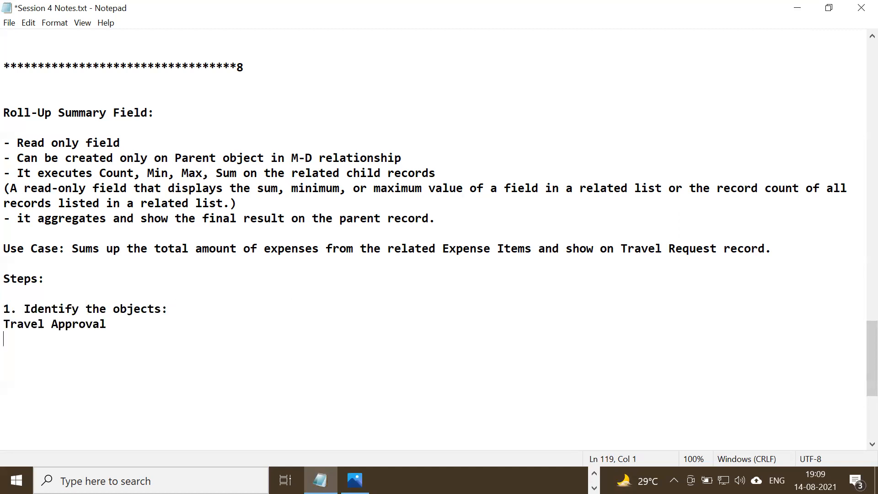
{"action": "type", "text": "Expense Item"}
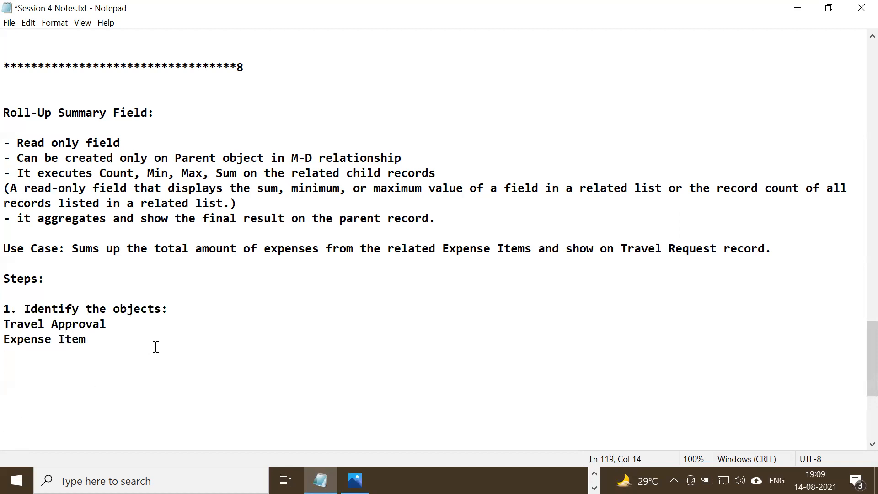
Add the second item, "2. Identify Parent-Child", below the object list.
{"action": "key", "text": "Return"}
{"action": "key", "text": "Return"}
{"action": "key", "text": "BackSpace"}
{"action": "type", "text": "2. Identif"}
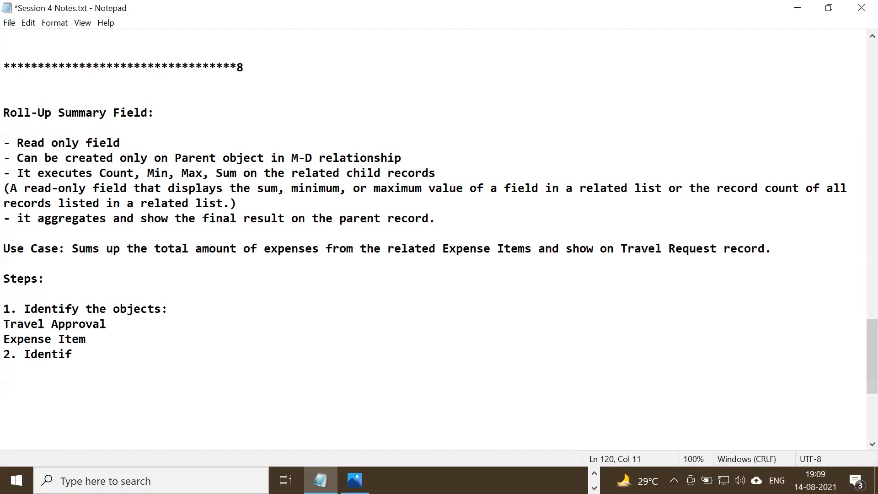
{"action": "type", "text": "y Parent-CHild"}
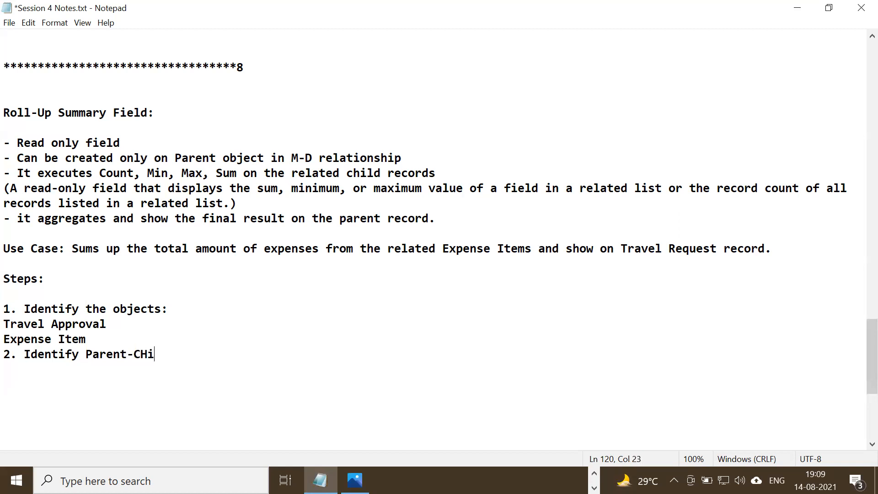
{"action": "key", "text": "Left"}
{"action": "key", "text": "Left"}
{"action": "key", "text": "BackSpace"}
{"action": "type", "text": "h"}
Copy the Travel Approval and Expense Item lines from item 1 and paste them under item 2.
{"action": "left_click", "coordinate": [186, 354]}
{"action": "key", "text": "Home"}
{"action": "key", "text": "shift+Up"}
{"action": "key", "text": "shift+Up"}
{"action": "key", "text": "shift+Up"}
{"action": "key", "text": "shift+Down"}
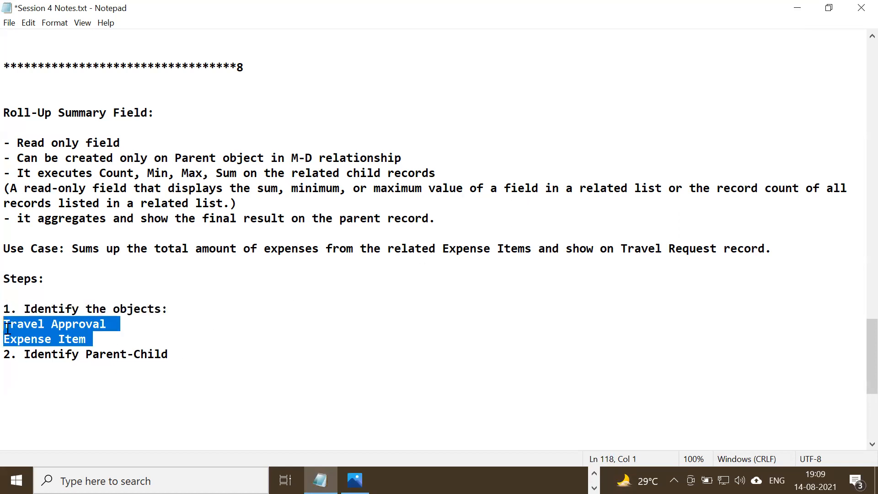
{"action": "key", "text": "ctrl+c"}
{"action": "left_click", "coordinate": [189, 355]}
{"action": "key", "text": "Return"}
{"action": "key", "text": "ctrl+v"}
{"action": "key", "text": "BackSpace"}
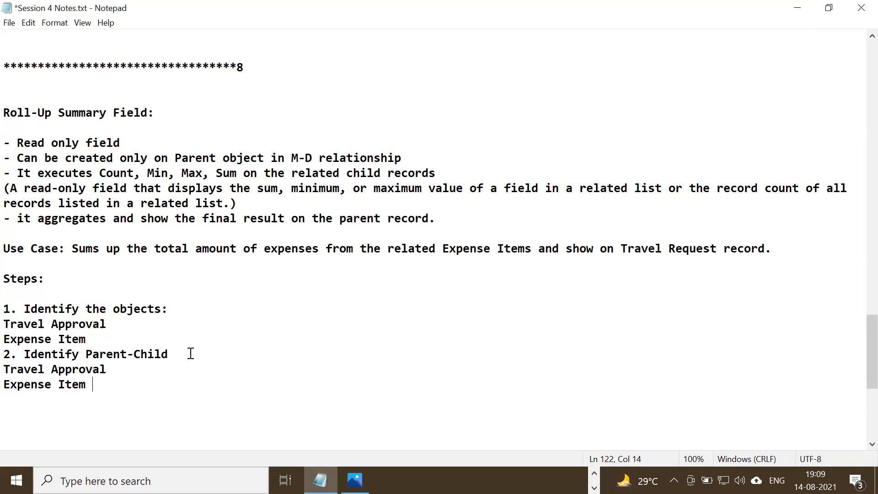
Label Travel Approval as "- Parent object" and Expense Item as "- Child object" under item 2.
{"action": "left_click", "coordinate": [134, 368]}
{"action": "type", "text": "- Parent"}
{"action": "left_click", "coordinate": [110, 388]}
{"action": "type", "text": "- Child object"}
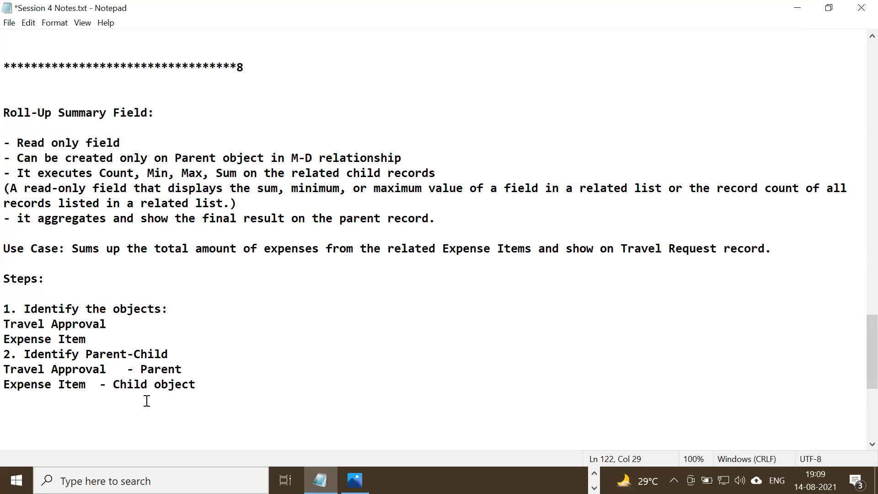
{"action": "double_click", "coordinate": [183, 380]}
{"action": "left_click", "coordinate": [205, 366]}
{"action": "type", "text": "object"}
Insert a blank line before item 2 and align the parent and child labels in one column.
{"action": "left_click", "coordinate": [189, 353]}
{"action": "left_click", "coordinate": [189, 341]}
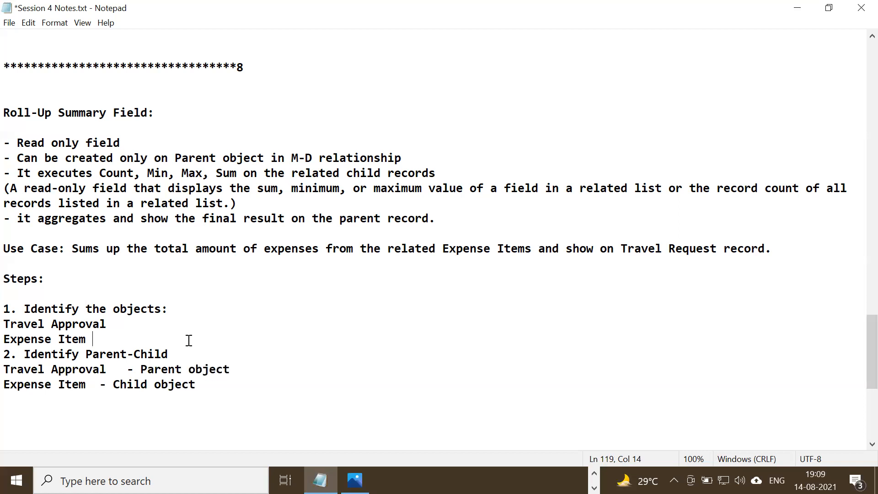
{"action": "key", "text": "Return"}
{"action": "scroll", "coordinate": [184, 341], "scroll_direction": "down", "scroll_amount": 2}
{"action": "left_click", "coordinate": [101, 309]}
{"action": "key", "text": "Tab"}
{"action": "key", "text": "Tab"}
{"action": "left_click", "coordinate": [126, 294]}
{"action": "key", "text": "Tab"}
Add the third item, "3. Identify the relationshp type beyween the objects", after a blank line below item 2.
{"action": "left_click", "coordinate": [274, 310]}
{"action": "key", "text": "Return"}
{"action": "key", "text": "Return"}
{"action": "type", "text": "3. Idenitfy"}
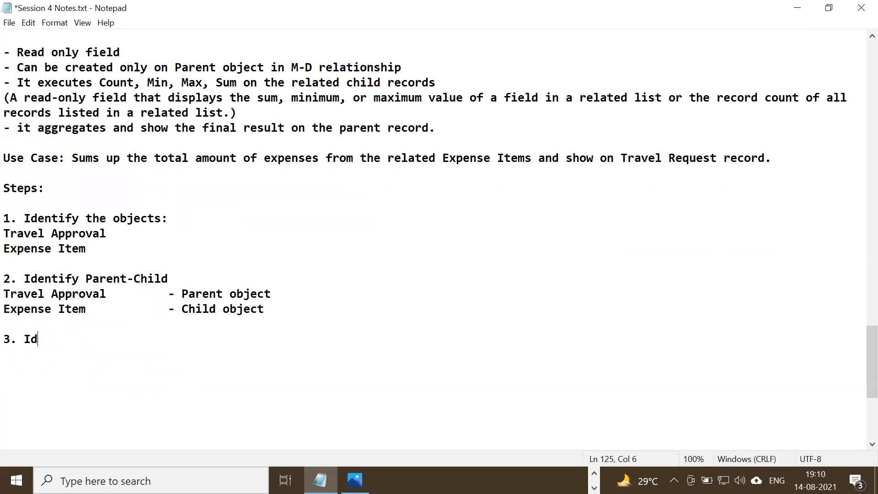
{"action": "key", "text": "BackSpace"}
{"action": "key", "text": "BackSpace"}
{"action": "key", "text": "BackSpace"}
{"action": "key", "text": "BackSpace"}
{"action": "key", "text": "BackSpace"}
{"action": "type", "text": "tify the relatio"}
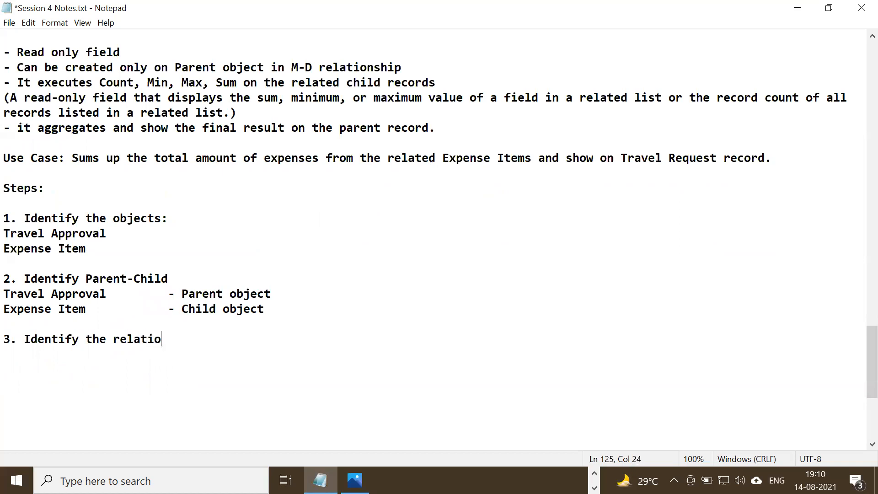
{"action": "type", "text": "nshp type beyween "}
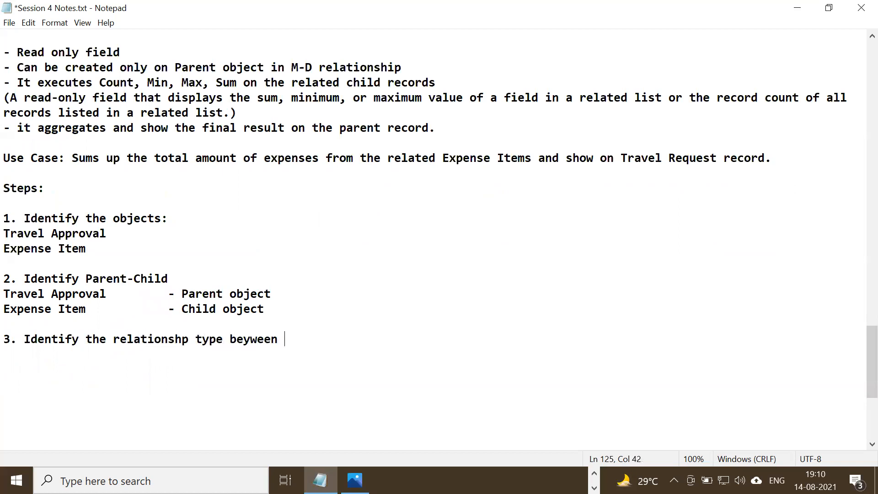
{"action": "type", "text": "the objects"}
Write "- Master Detail relationship" beneath item 3, separated by a blank line.
{"action": "key", "text": "Return"}
{"action": "key", "text": "Return"}
{"action": "type", "text": "- Master Details"}
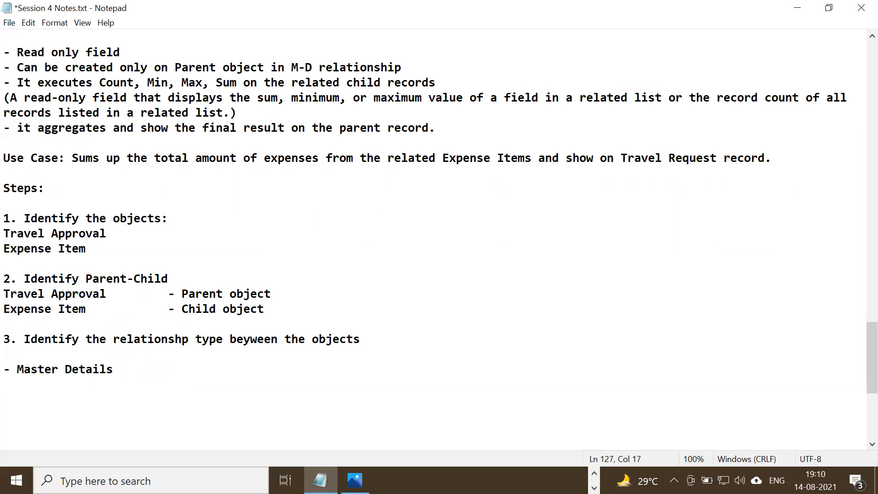
{"action": "key", "text": "BackSpace"}
{"action": "type", "text": "relationship"}
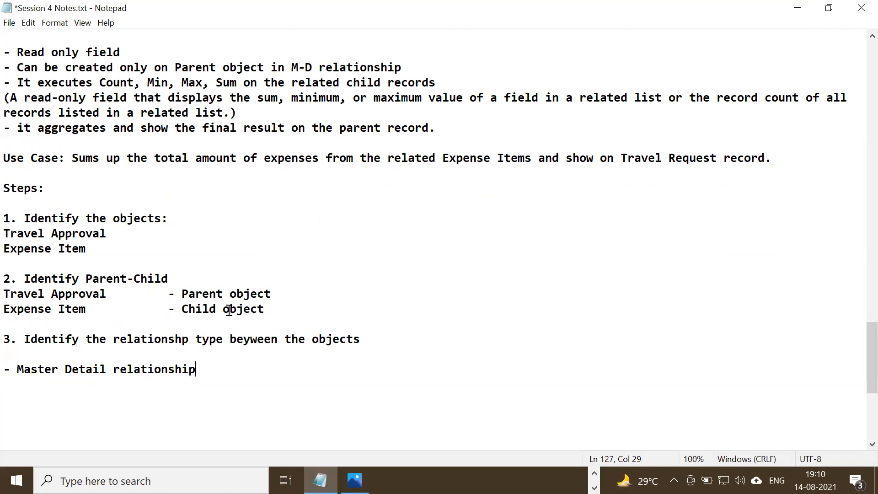
Review the roll-up summary notes and highlight the Expense Item child object line under item 2.
{"action": "scroll", "coordinate": [102, 137], "scroll_direction": "up", "scroll_amount": 3}
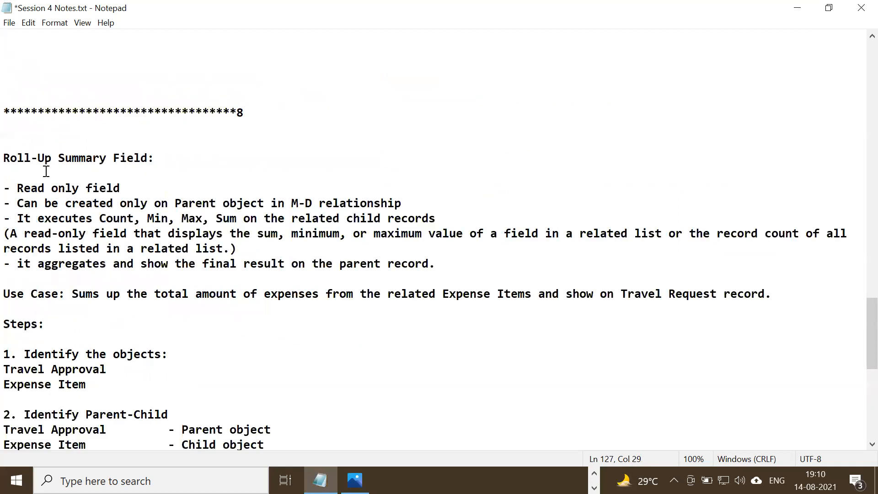
{"action": "scroll", "coordinate": [46, 171], "scroll_direction": "down", "scroll_amount": 2}
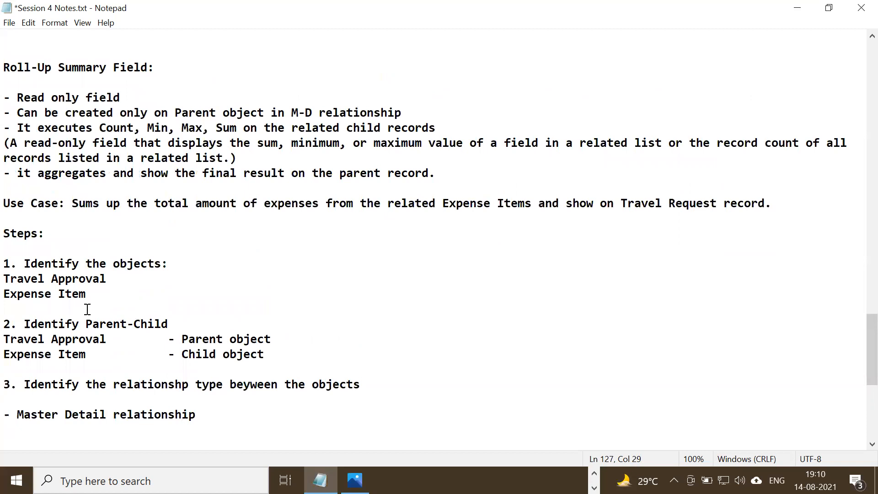
{"action": "left_click_drag", "start_coordinate": [272, 354], "coordinate": [7, 355]}
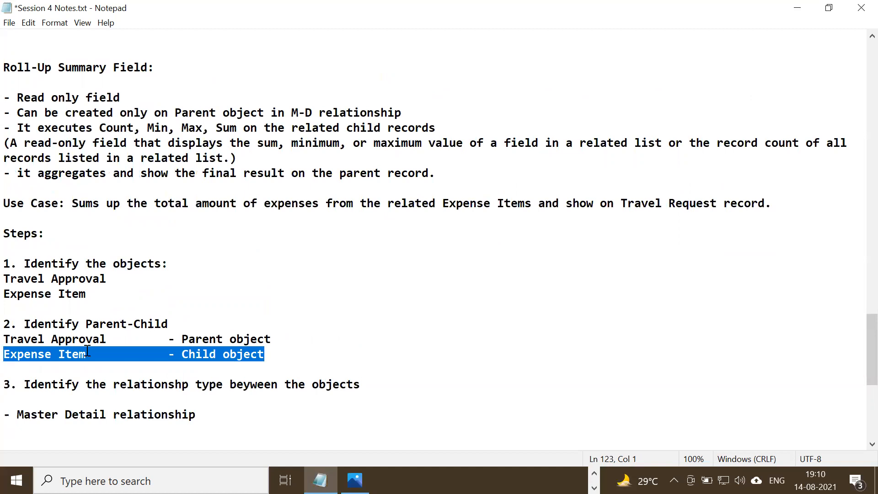
Correct the use case sentence to read "Sum up" and "Travel Approval request record", and save the notes.
{"action": "left_click_drag", "start_coordinate": [182, 338], "coordinate": [272, 339]}
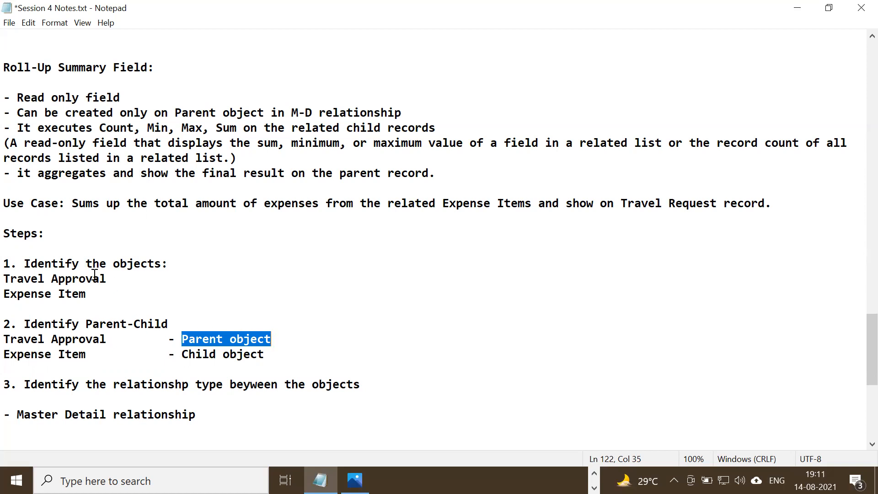
{"action": "left_click", "coordinate": [99, 202]}
{"action": "key", "text": "BackSpace"}
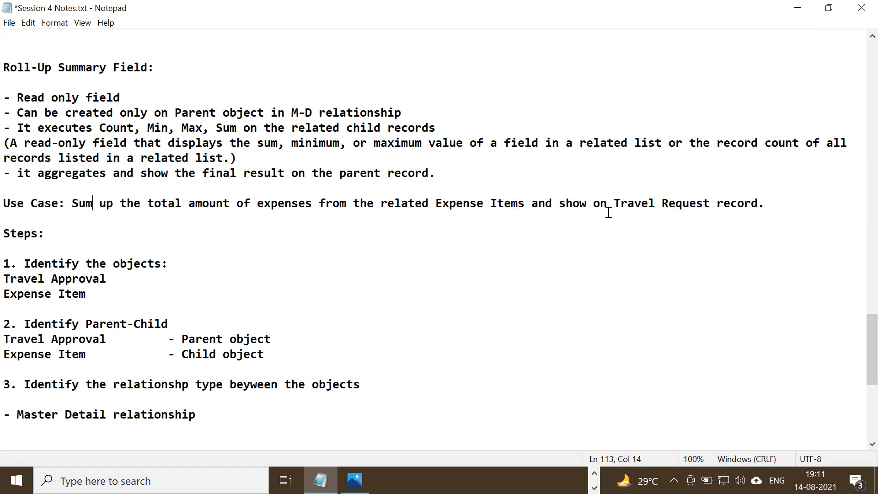
{"action": "left_click", "coordinate": [664, 197]}
{"action": "type", "text": "Approval"}
{"action": "key", "text": "Delete"}
{"action": "type", "text": "r"}
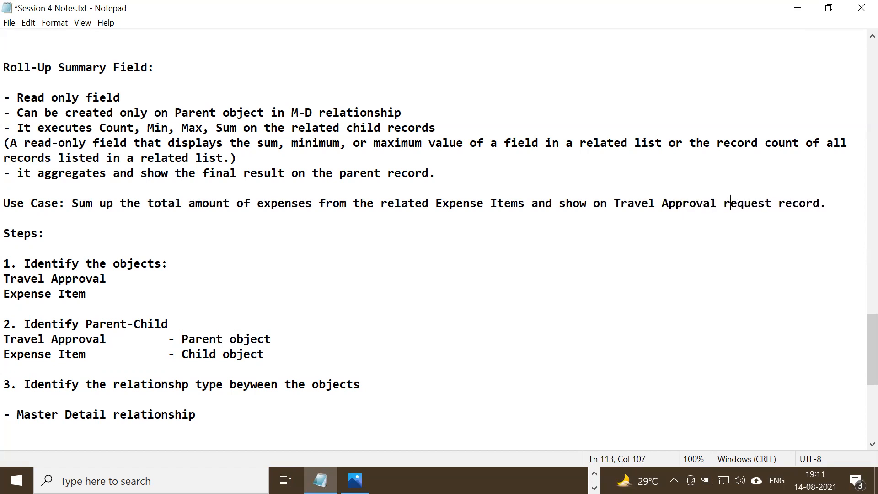
{"action": "key", "text": "ctrl+s"}
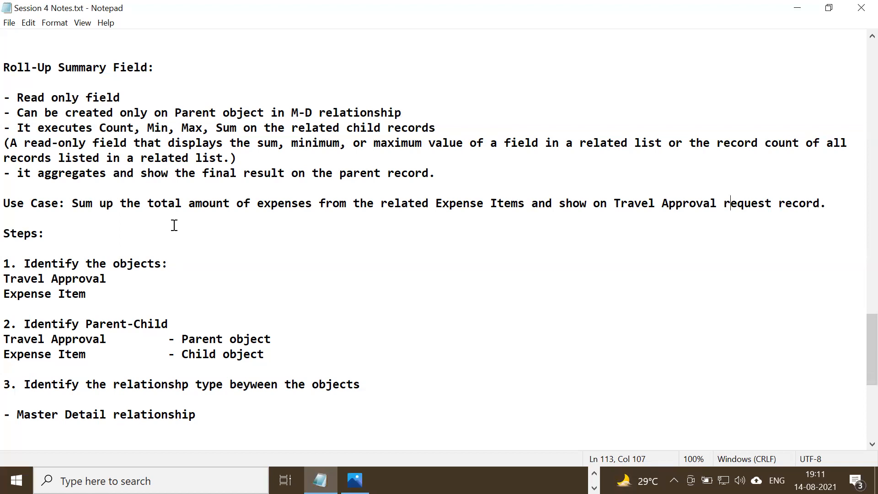
Review the use case sentence, highlighting the aggregate functions, the related Expense Items and the Travel Approval record.
{"action": "left_click_drag", "start_coordinate": [100, 128], "coordinate": [298, 128]}
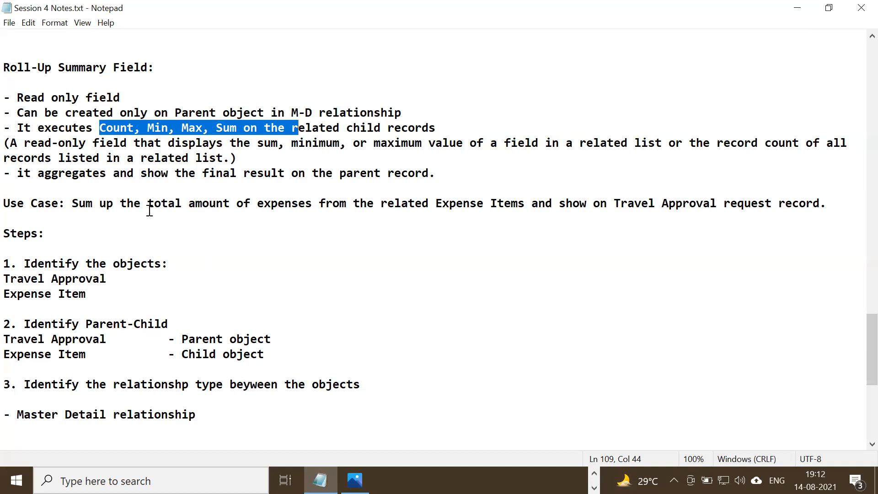
{"action": "left_click_drag", "start_coordinate": [72, 203], "coordinate": [822, 201]}
{"action": "left_click", "coordinate": [512, 202]}
{"action": "left_click_drag", "start_coordinate": [435, 202], "coordinate": [527, 203]}
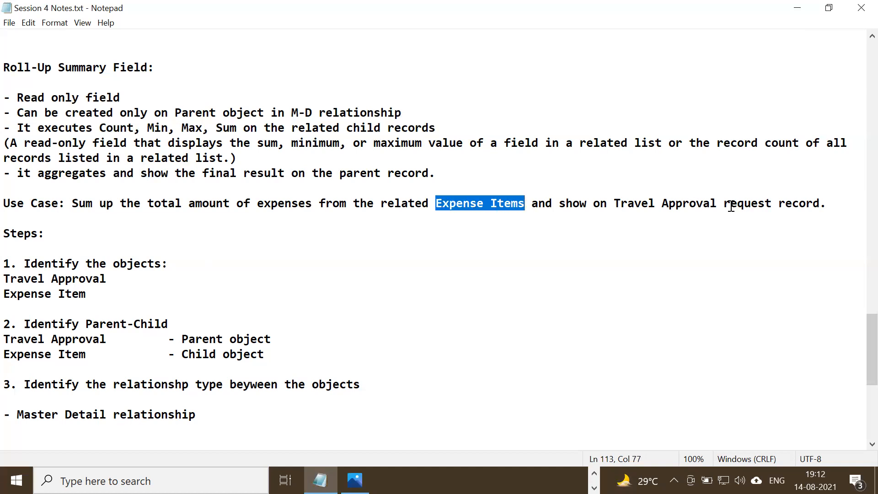
{"action": "left_click_drag", "start_coordinate": [607, 203], "coordinate": [732, 203]}
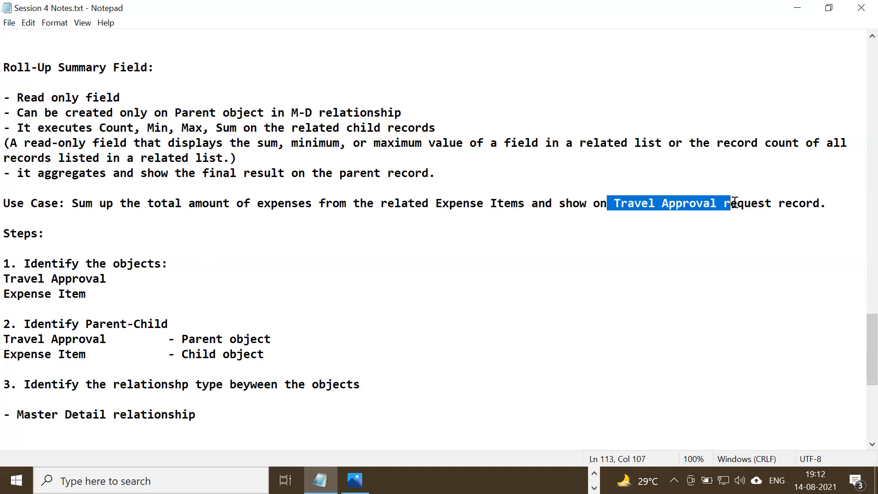
{"action": "left_click", "coordinate": [665, 215]}
{"action": "left_click_drag", "start_coordinate": [432, 202], "coordinate": [527, 202]}
{"action": "left_click_drag", "start_coordinate": [620, 203], "coordinate": [726, 205]}
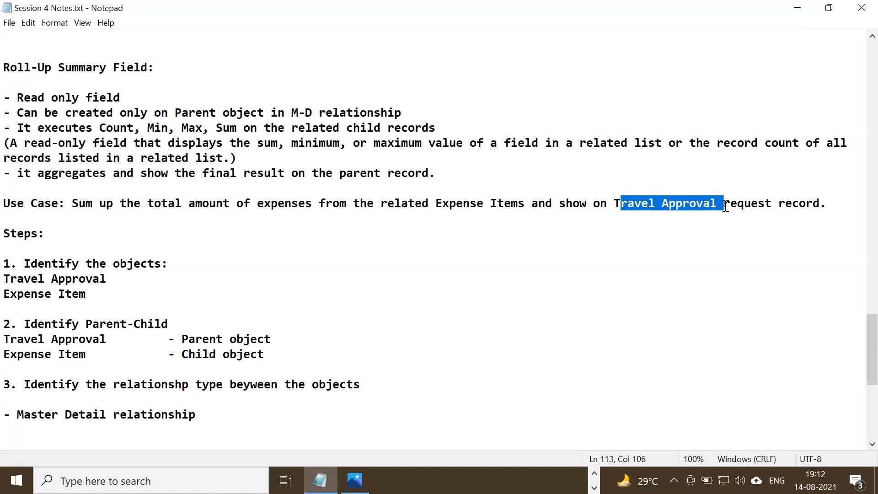
{"action": "left_click", "coordinate": [522, 203]}
{"action": "left_click_drag", "start_coordinate": [526, 203], "coordinate": [391, 204]}
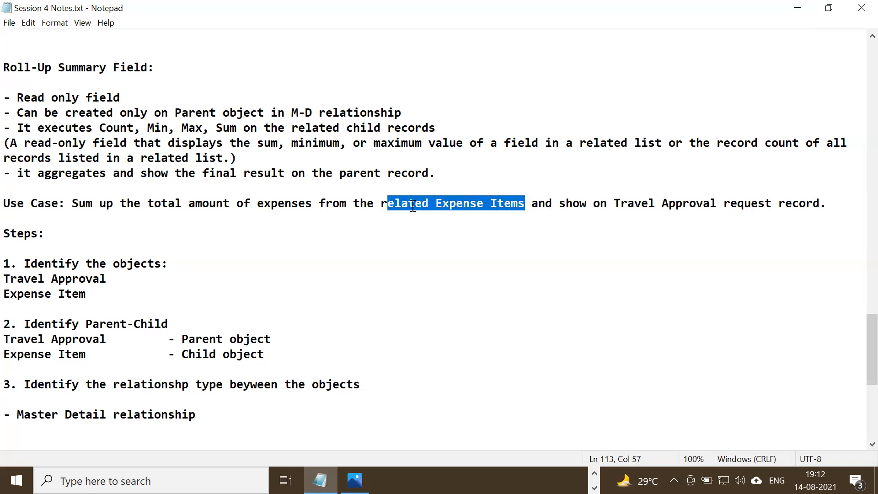
{"action": "left_click", "coordinate": [442, 205]}
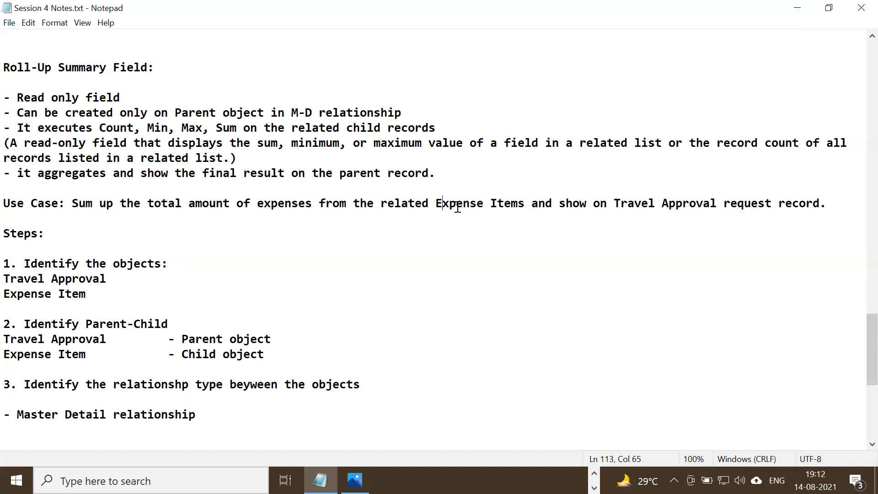
{"action": "left_click_drag", "start_coordinate": [614, 203], "coordinate": [711, 213]}
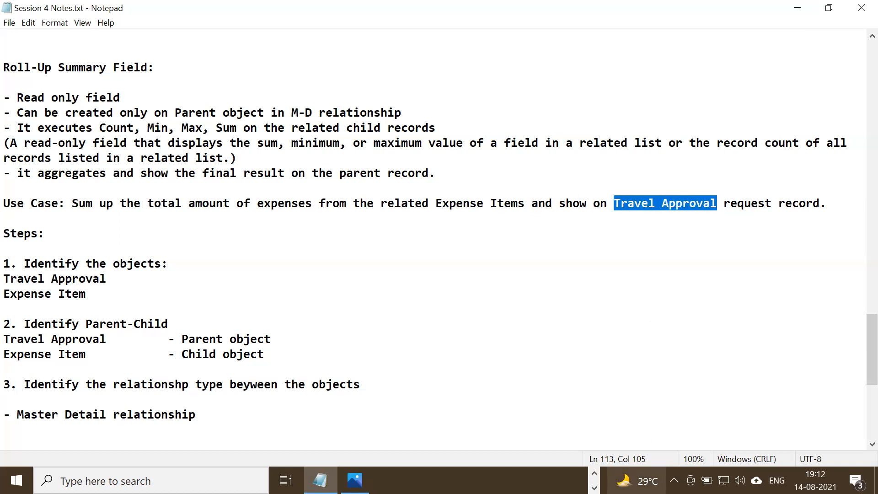
Switch to Salesforce in Chrome, compare the related lists and details of Travel Approval TA-00221, and return to the notes.
{"action": "left_click", "coordinate": [594, 474]}
{"action": "mouse_move", "coordinate": [487, 480]}
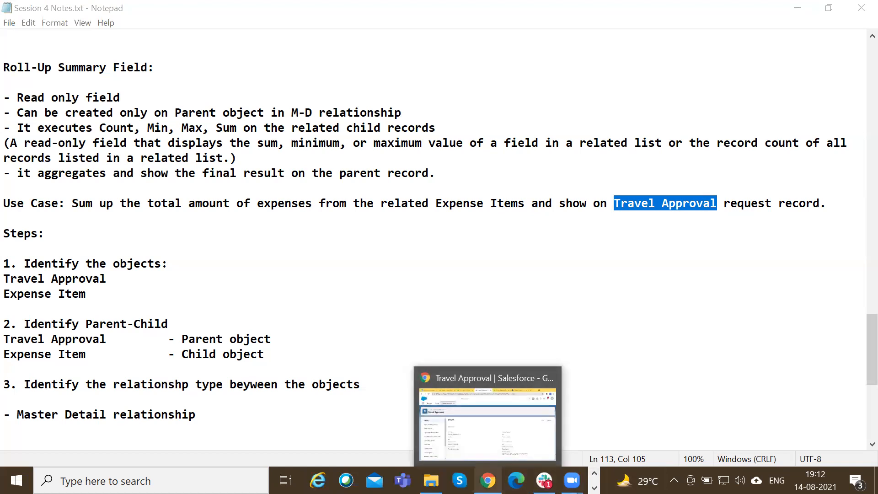
{"action": "left_click", "coordinate": [492, 448]}
{"action": "left_click", "coordinate": [288, 5]}
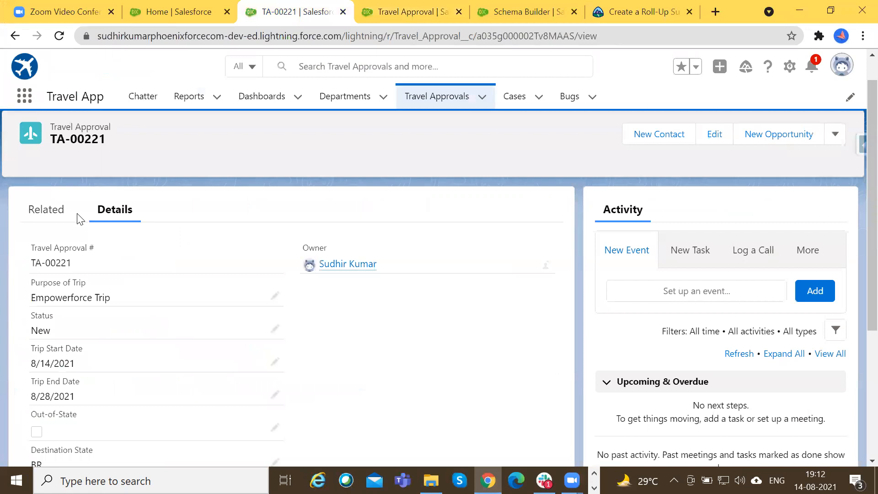
{"action": "left_click", "coordinate": [50, 213]}
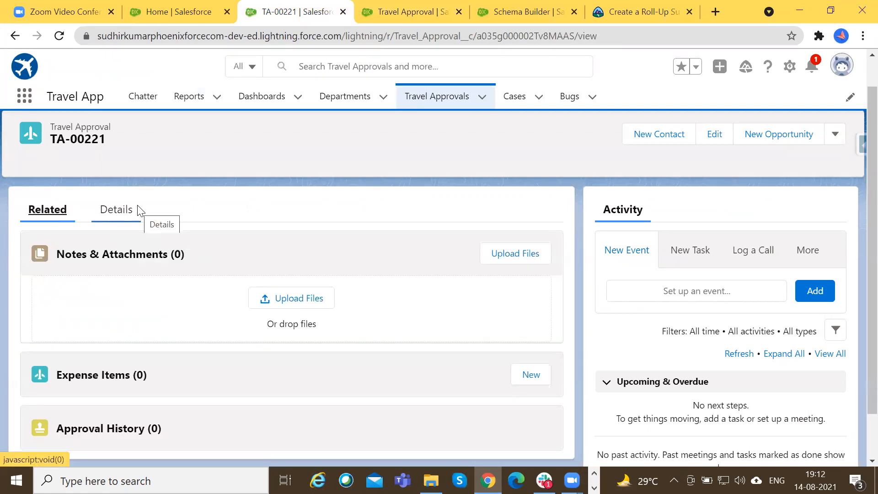
{"action": "left_click", "coordinate": [100, 222]}
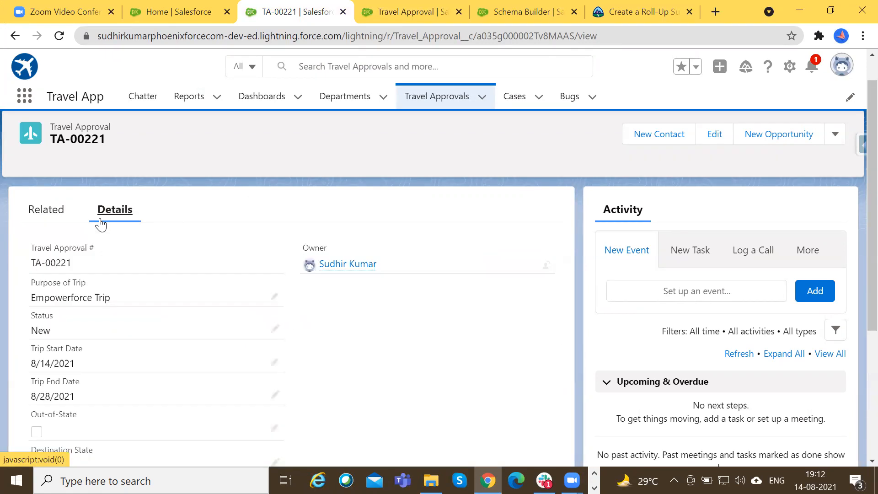
{"action": "left_click", "coordinate": [48, 212]}
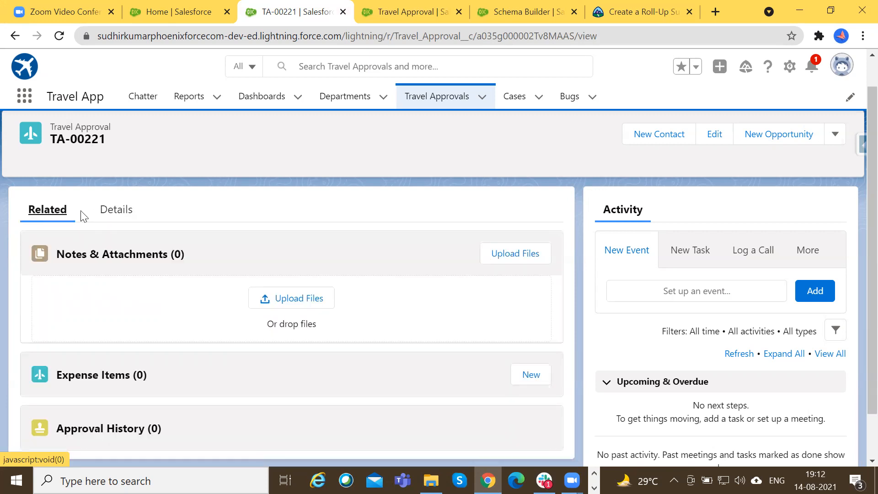
{"action": "left_click", "coordinate": [135, 213]}
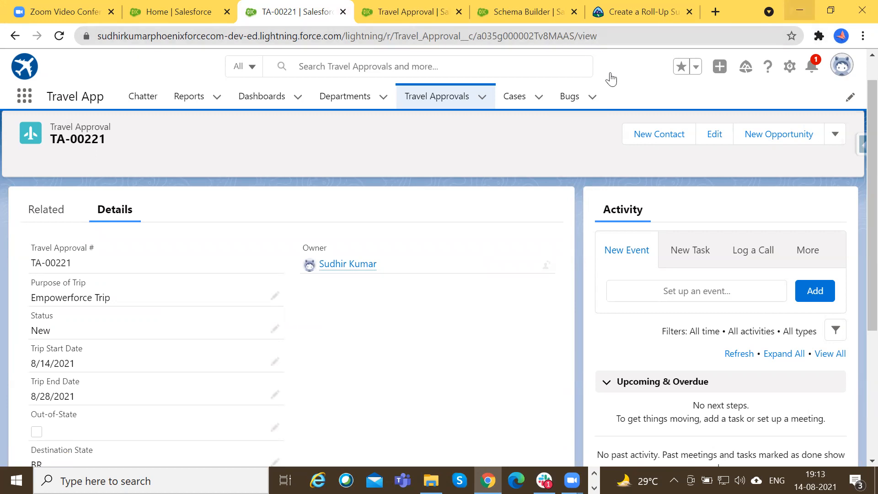
{"action": "left_click", "coordinate": [799, 10]}
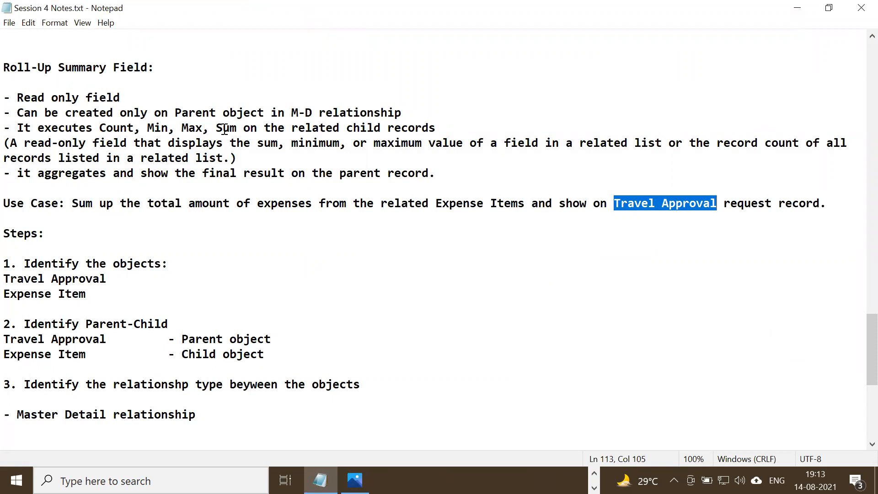
Review the roll-up summary field notes, highlighting the parent object rule and the Count, Min, Max and Sum functions.
{"action": "left_click_drag", "start_coordinate": [227, 157], "coordinate": [8, 99]}
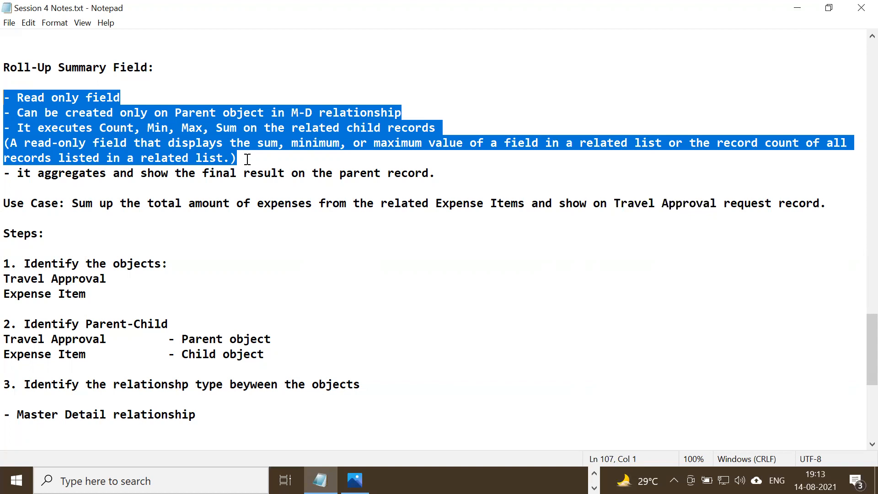
{"action": "left_click", "coordinate": [146, 127]}
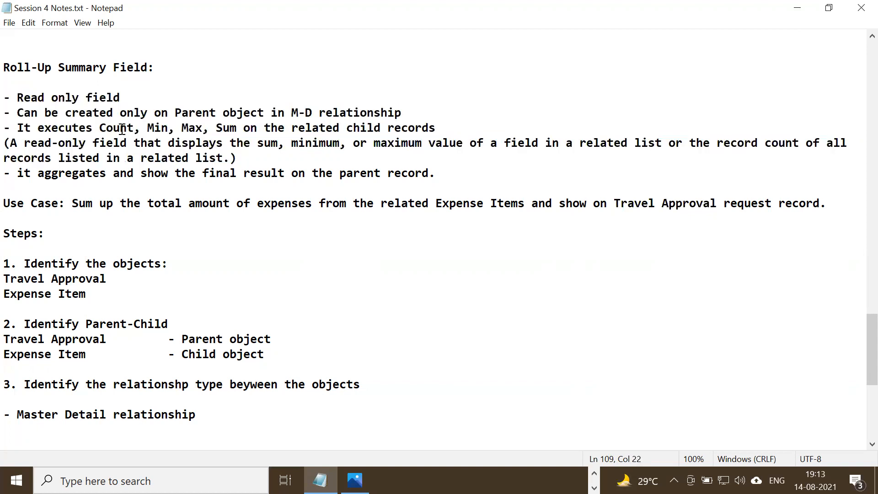
{"action": "left_click_drag", "start_coordinate": [100, 128], "coordinate": [237, 127]}
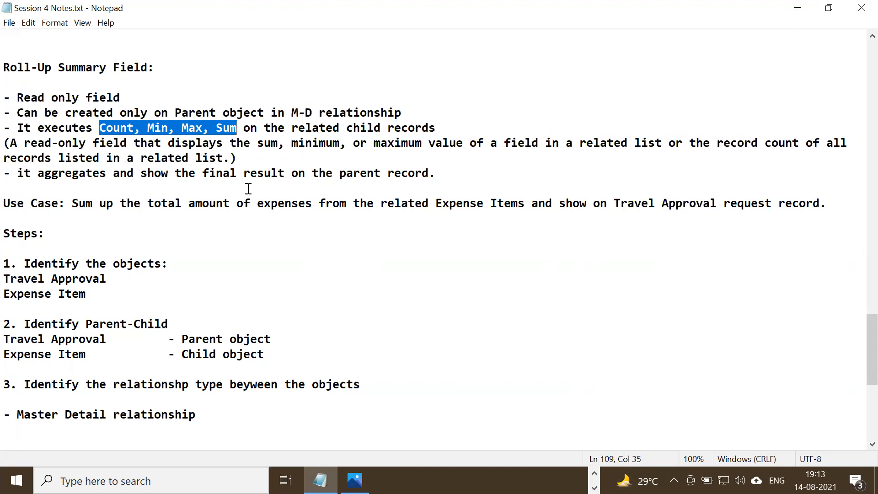
{"action": "left_click_drag", "start_coordinate": [22, 115], "coordinate": [431, 111]}
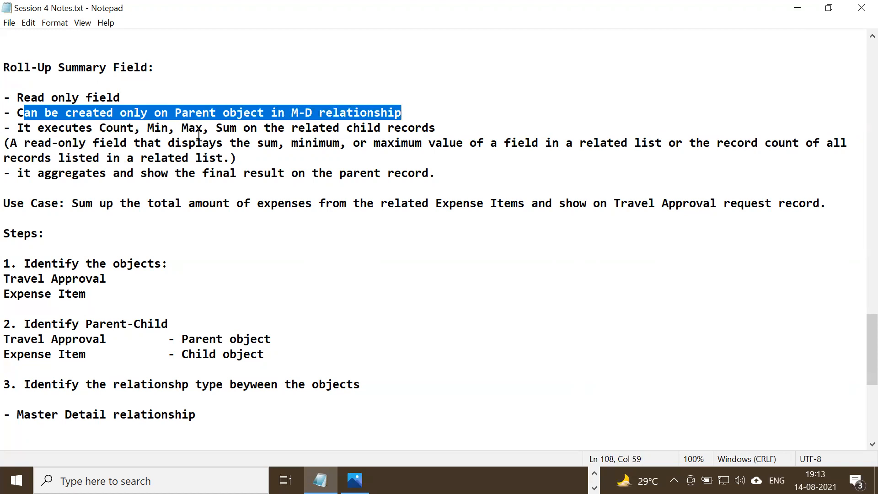
{"action": "left_click_drag", "start_coordinate": [106, 127], "coordinate": [149, 130]}
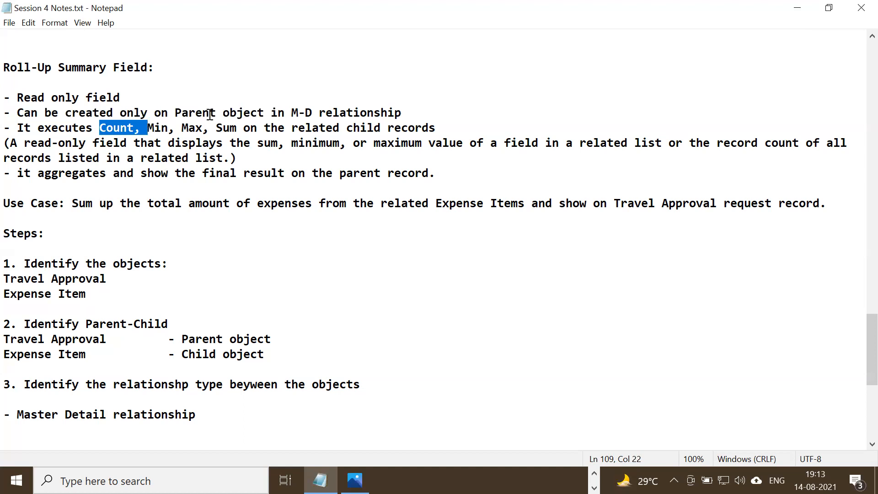
{"action": "double_click", "coordinate": [162, 129]}
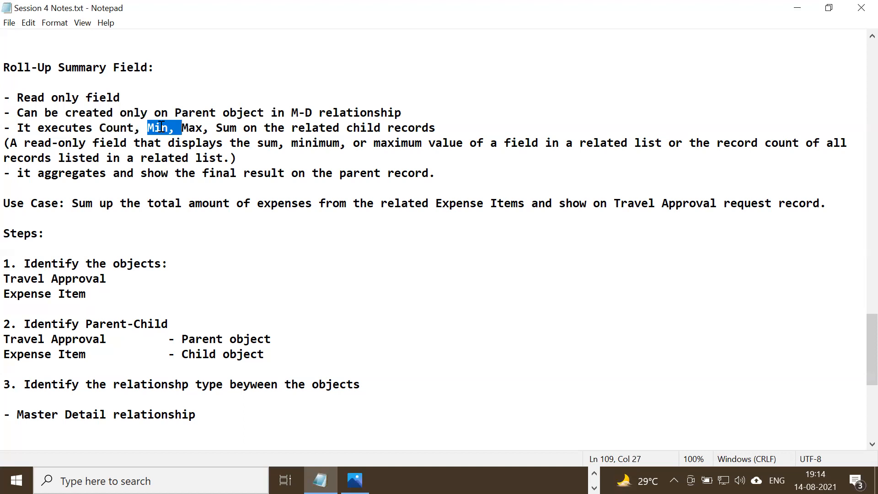
{"action": "double_click", "coordinate": [195, 127]}
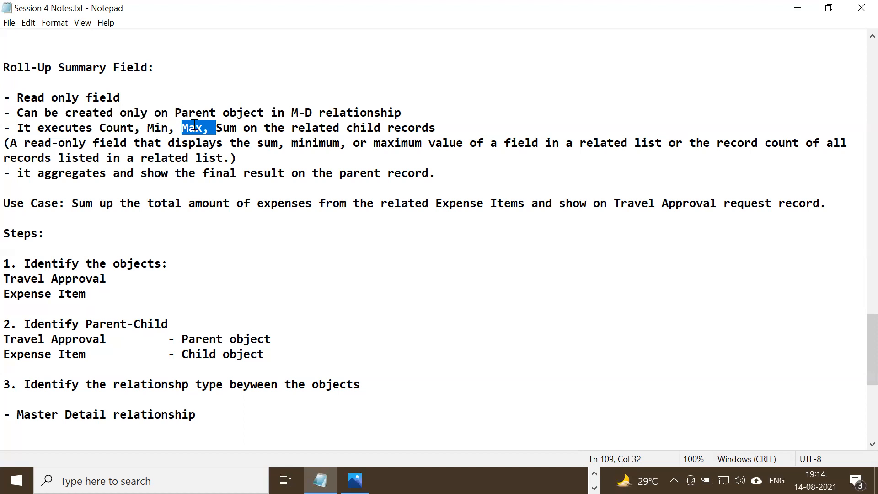
{"action": "double_click", "coordinate": [228, 127]}
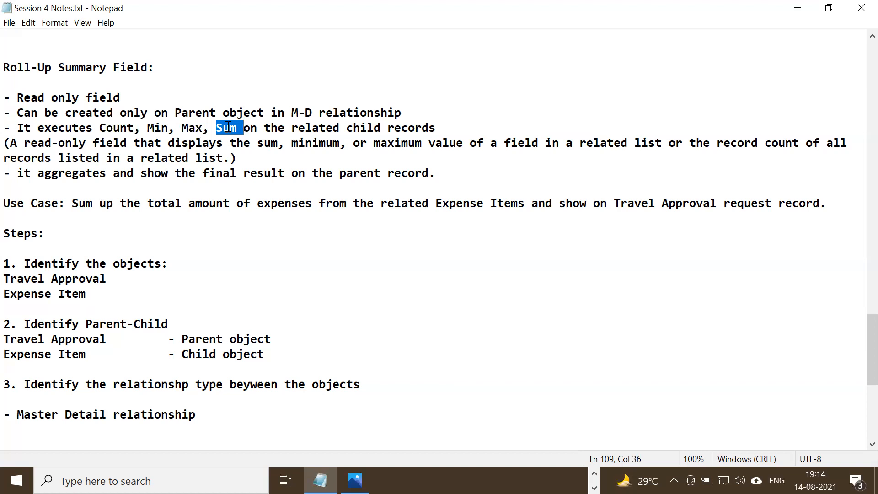
{"action": "left_click_drag", "start_coordinate": [106, 127], "coordinate": [251, 127]}
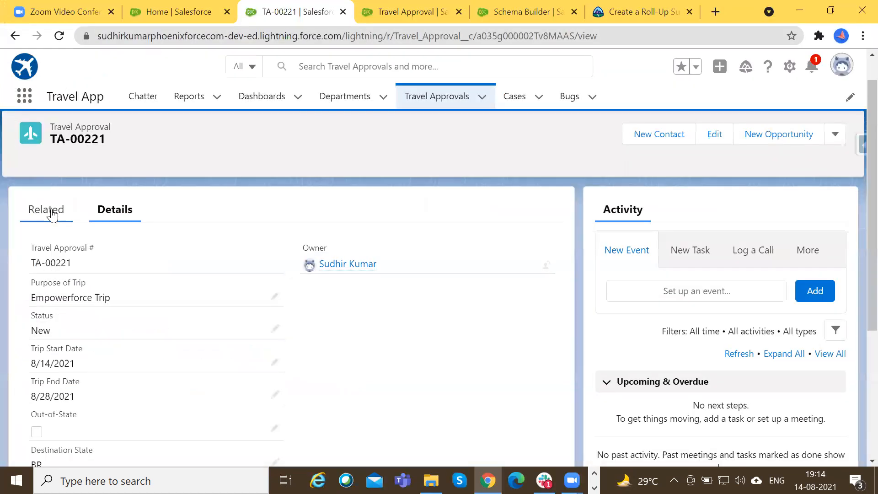
{"action": "left_click", "coordinate": [47, 211]}
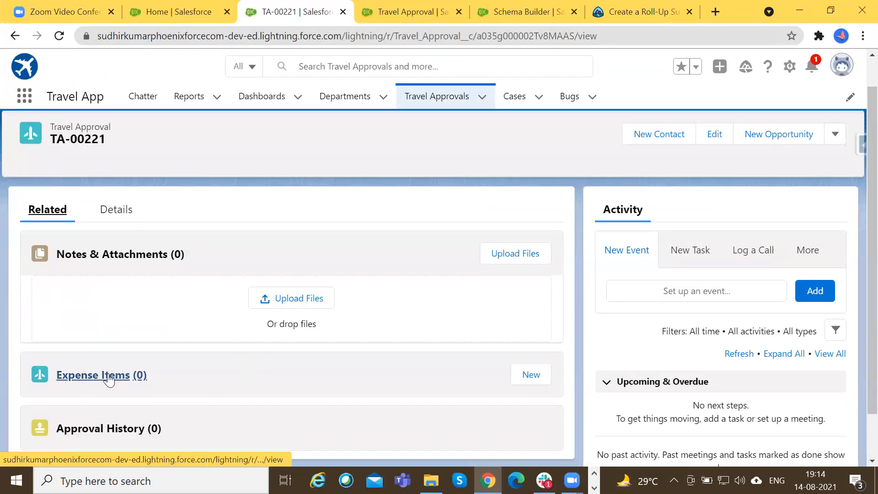
{"action": "left_click", "coordinate": [532, 375]}
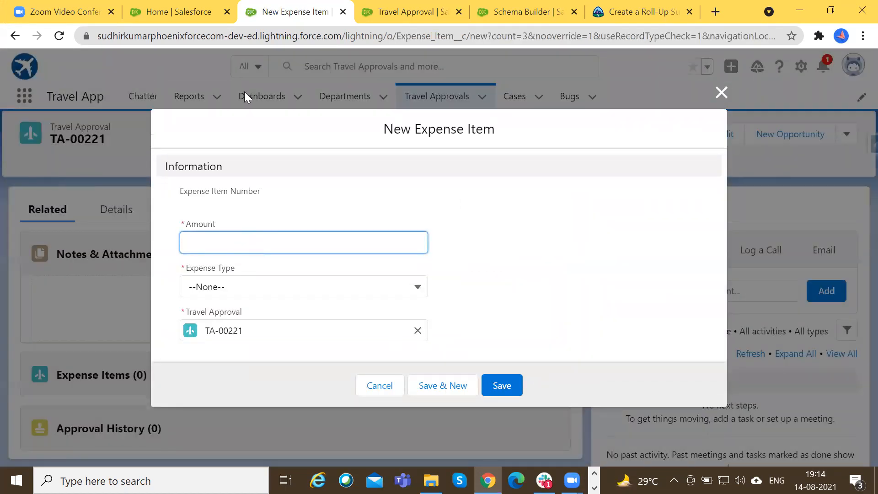
{"action": "left_click", "coordinate": [722, 93]}
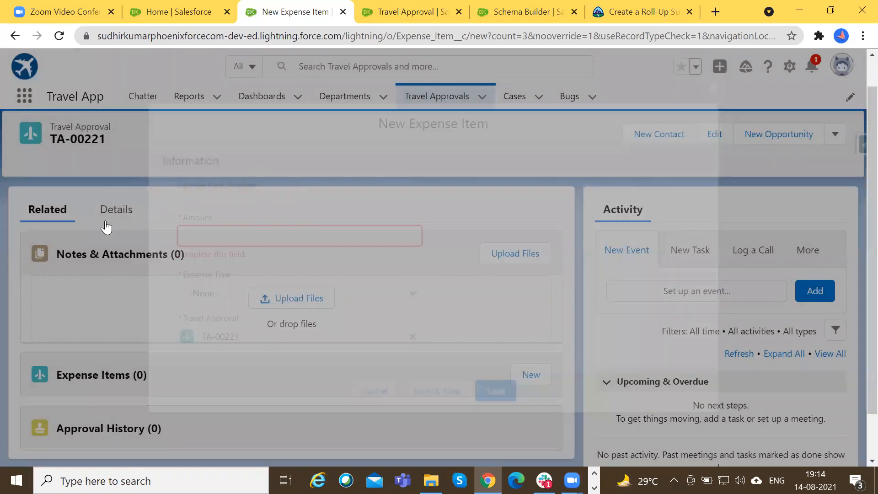
Examine the Total Expenses field in the details of Travel Approval TA-00221.
{"action": "left_click", "coordinate": [108, 220]}
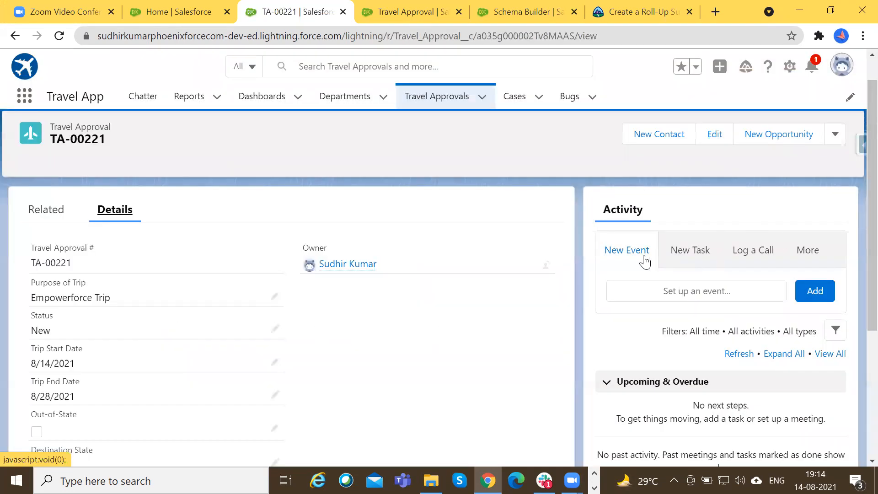
{"action": "scroll", "coordinate": [640, 256], "scroll_direction": "down", "scroll_amount": 3}
{"action": "scroll", "coordinate": [90, 386], "scroll_direction": "down", "scroll_amount": 2}
{"action": "scroll", "coordinate": [80, 378], "scroll_direction": "up", "scroll_amount": 2}
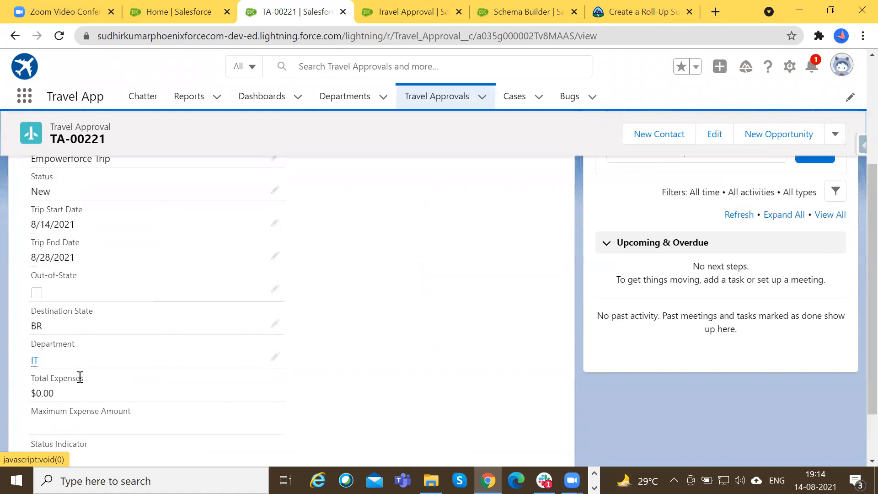
{"action": "scroll", "coordinate": [79, 374], "scroll_direction": "up", "scroll_amount": 3}
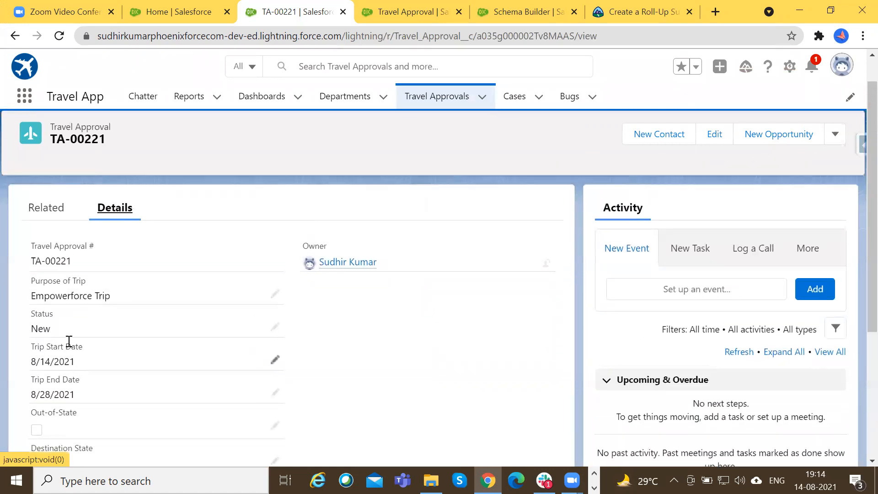
Add a $10 expense item of type Meals to Travel Approval TA-00221 and save it, continuing with another new item.
{"action": "left_click", "coordinate": [50, 210]}
{"action": "left_click", "coordinate": [526, 378]}
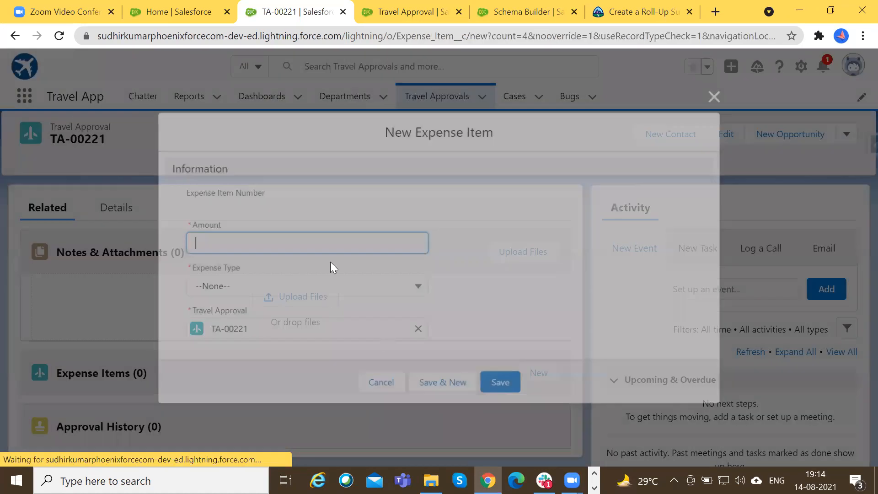
{"action": "type", "text": "10"}
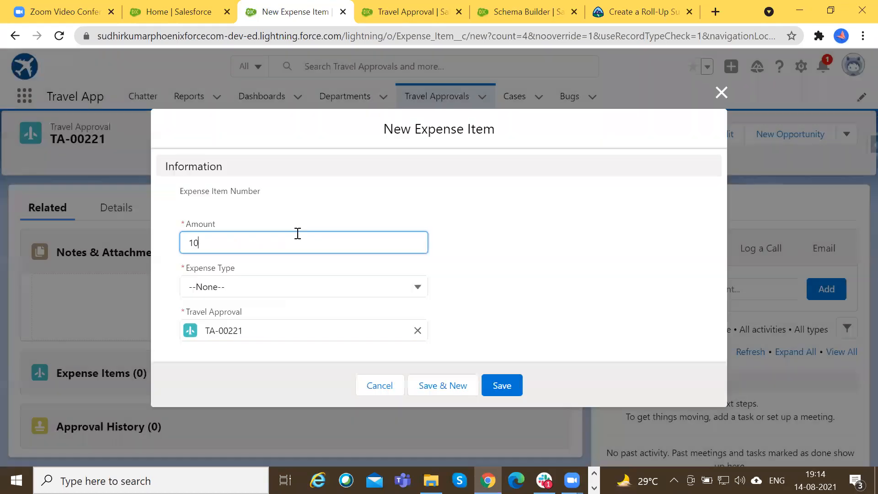
{"action": "left_click", "coordinate": [303, 284]}
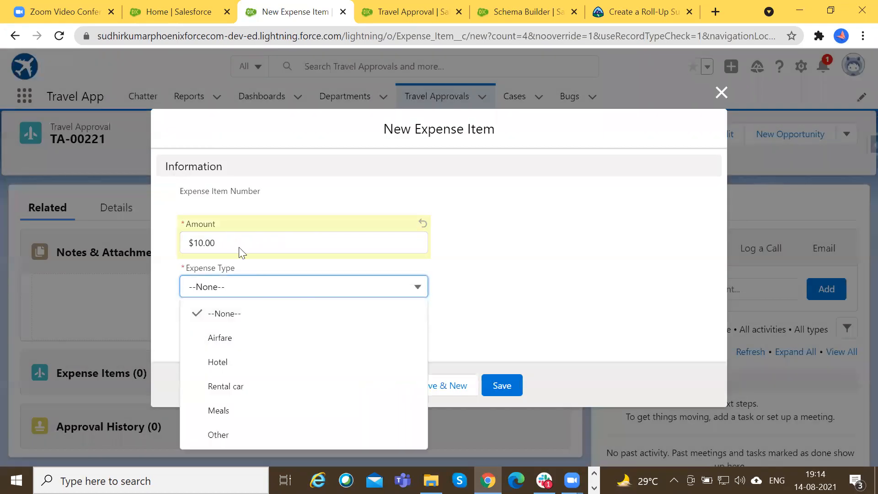
{"action": "left_click", "coordinate": [256, 412]}
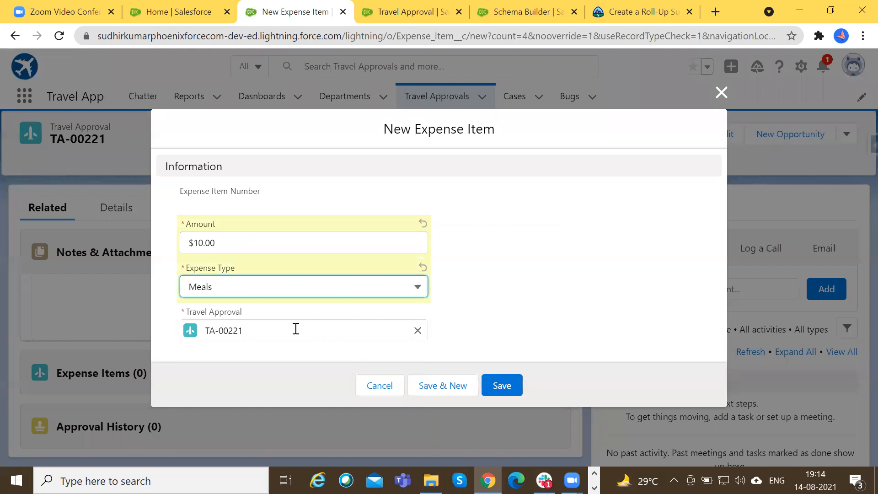
{"action": "left_click", "coordinate": [458, 386]}
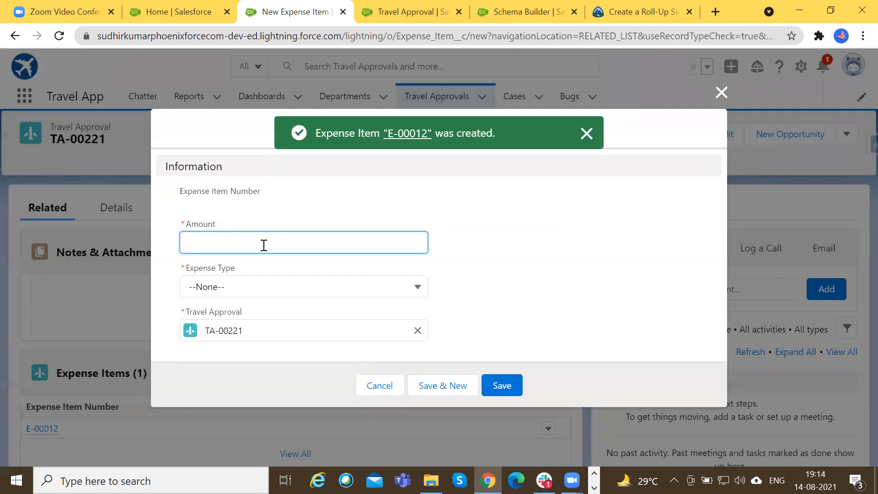
Enter a $100 expense item of type Airfare for TA-00221 and save it, continuing with another new item.
{"action": "left_click", "coordinate": [264, 245]}
{"action": "type", "text": "100"}
{"action": "left_click", "coordinate": [268, 287]}
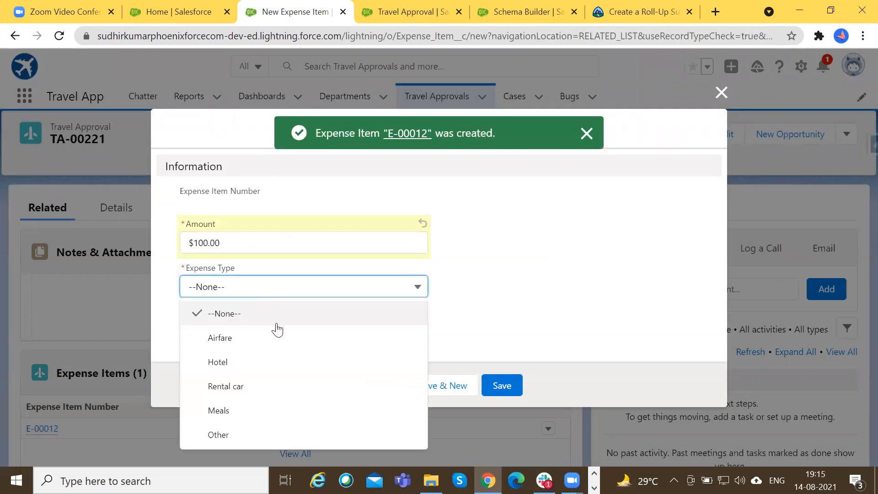
{"action": "left_click", "coordinate": [278, 338]}
{"action": "left_click", "coordinate": [446, 386]}
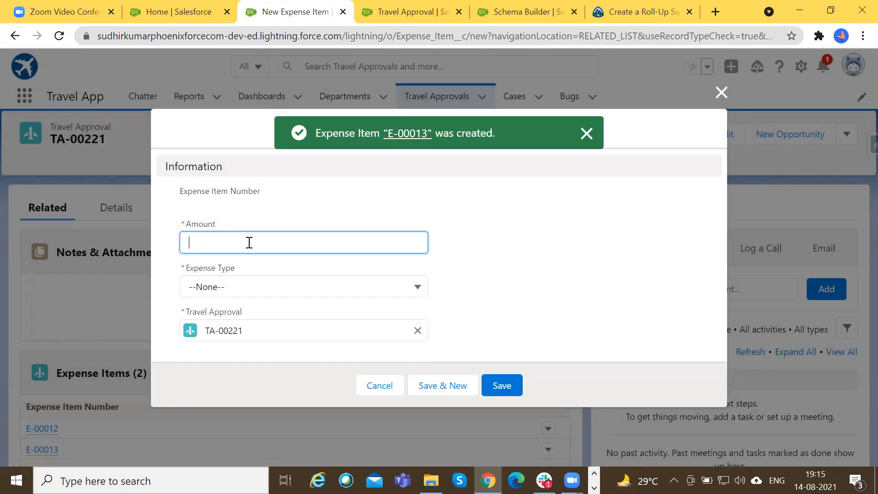
Enter a $20 expense item of type Hotel for TA-00221 and save it, continuing with another new item.
{"action": "type", "text": "20"}
{"action": "left_click", "coordinate": [243, 285]}
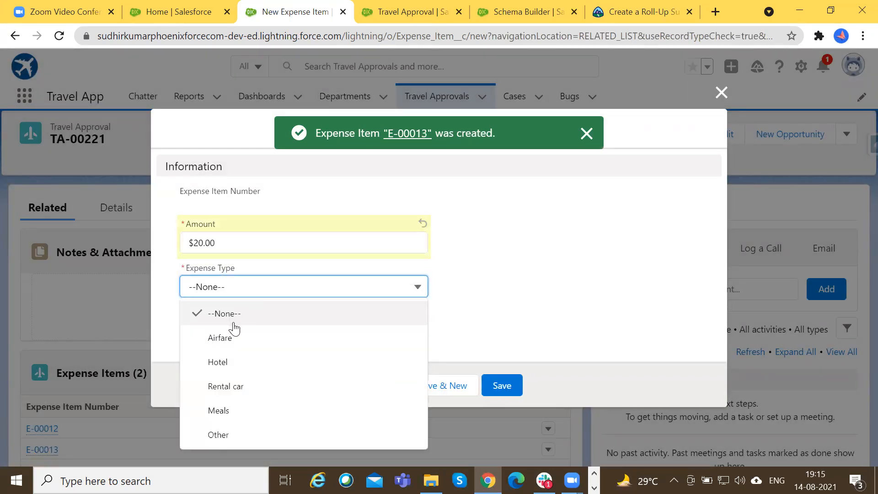
{"action": "left_click", "coordinate": [224, 369]}
{"action": "left_click", "coordinate": [463, 388]}
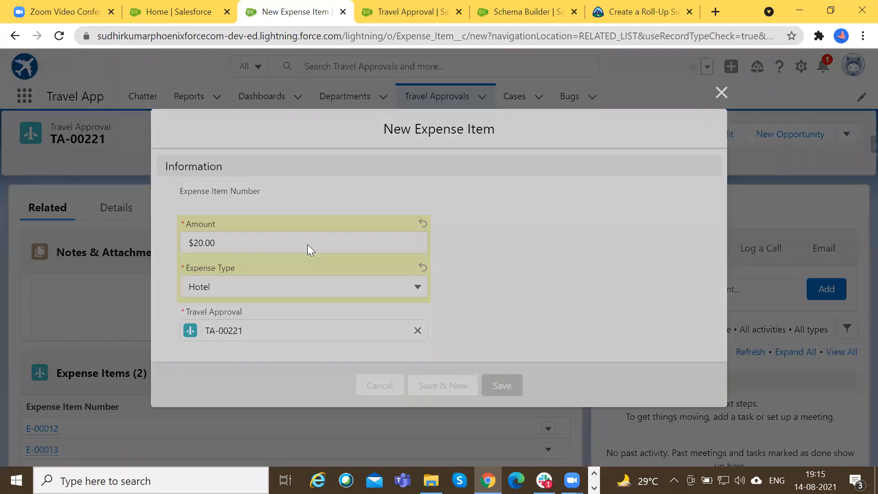
Enter a $5 expense item of type Rental car for TA-00221 and save it, continuing with another new item.
{"action": "left_click", "coordinate": [294, 290]}
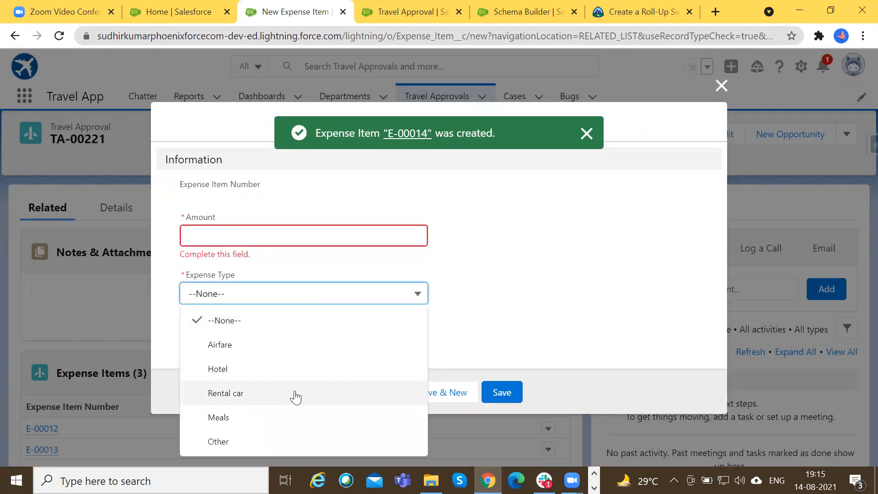
{"action": "left_click", "coordinate": [295, 395]}
{"action": "left_click", "coordinate": [265, 238]}
{"action": "type", "text": "5"}
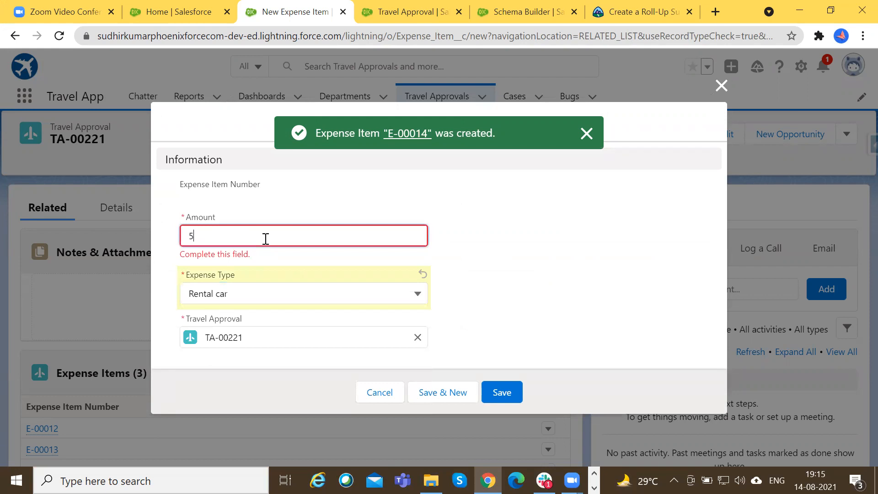
{"action": "left_click", "coordinate": [435, 392]}
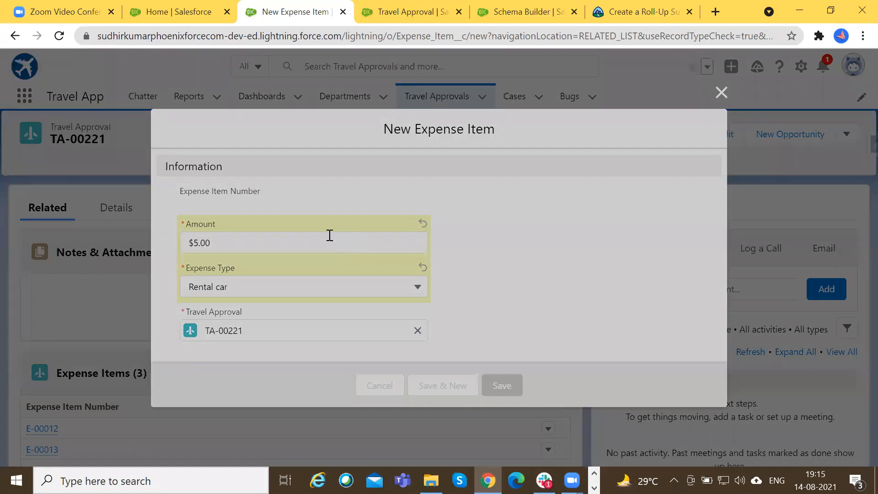
Enter a $30 expense item of type Other for TA-00221 and save it, returning to the travel approval record.
{"action": "left_click", "coordinate": [331, 294]}
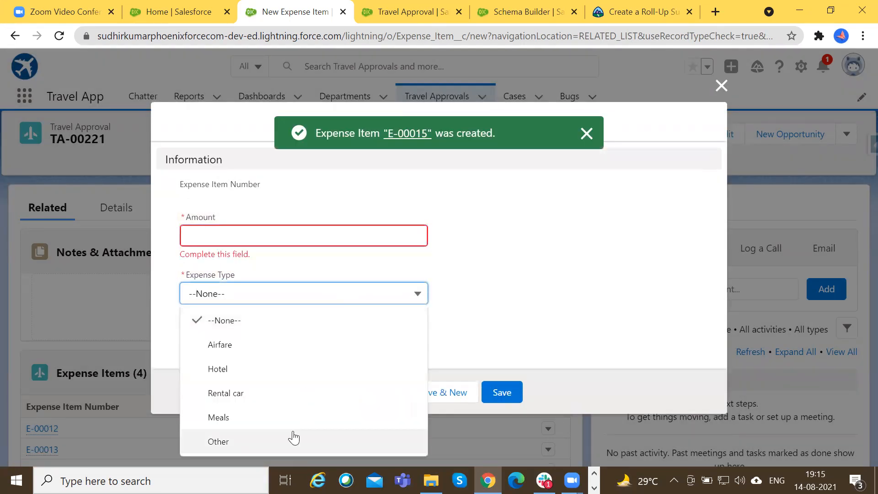
{"action": "left_click", "coordinate": [273, 442]}
{"action": "left_click", "coordinate": [246, 236]}
{"action": "type", "text": "30"}
{"action": "left_click", "coordinate": [503, 392]}
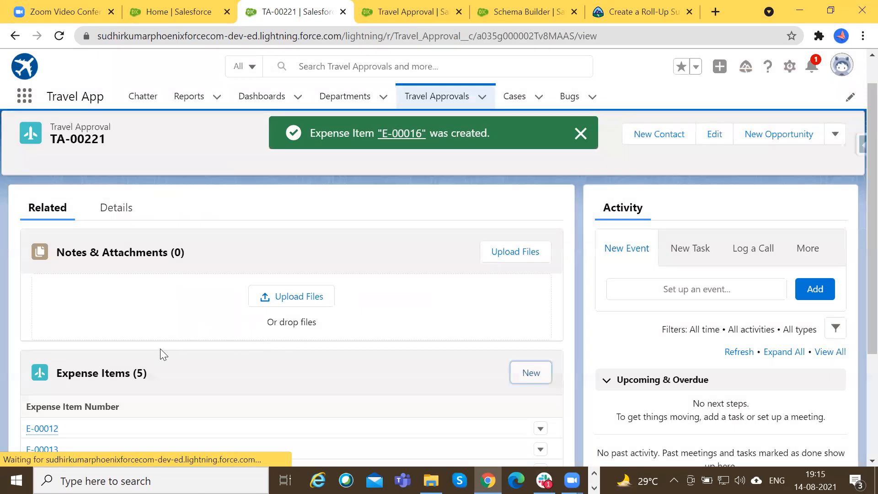
Compare the Expense Items related list with the Total Expenses roll-up value on Travel Approval TA-00221.
{"action": "scroll", "coordinate": [376, 350], "scroll_direction": "down", "scroll_amount": 1}
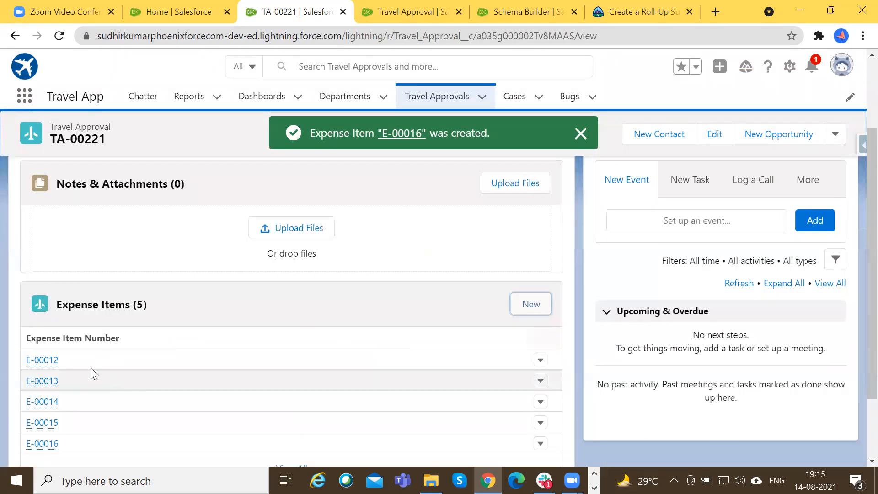
{"action": "scroll", "coordinate": [51, 340], "scroll_direction": "up", "scroll_amount": 3}
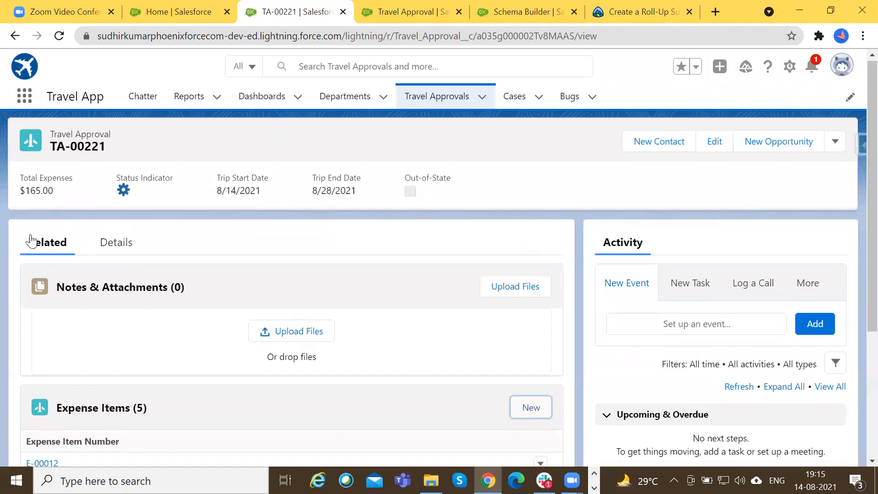
{"action": "scroll", "coordinate": [29, 242], "scroll_direction": "down", "scroll_amount": 2}
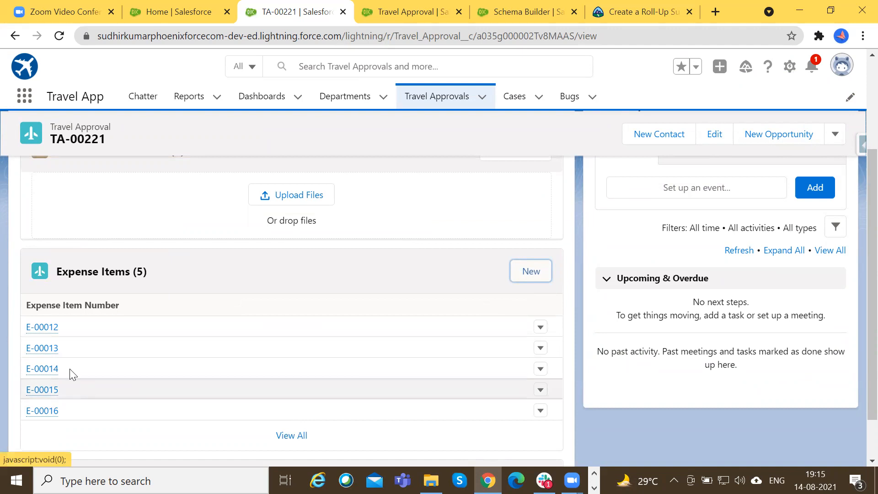
{"action": "scroll", "coordinate": [156, 330], "scroll_direction": "up", "scroll_amount": 3}
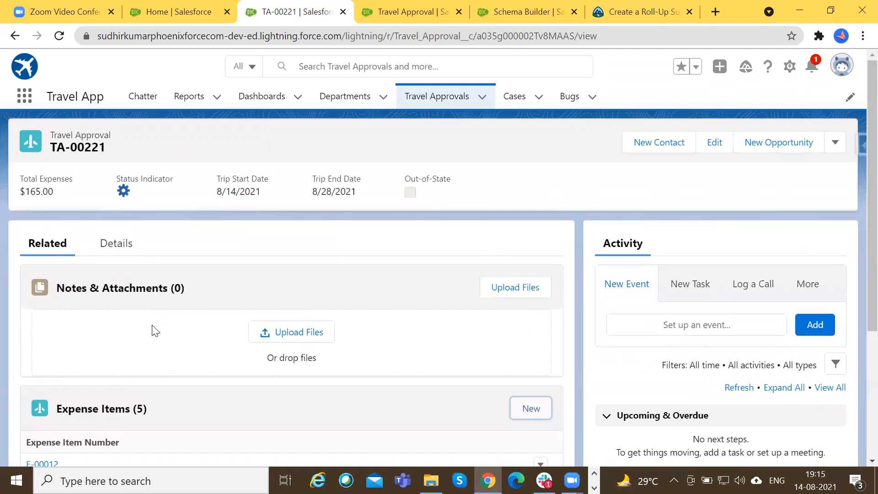
{"action": "scroll", "coordinate": [156, 330], "scroll_direction": "down", "scroll_amount": 4}
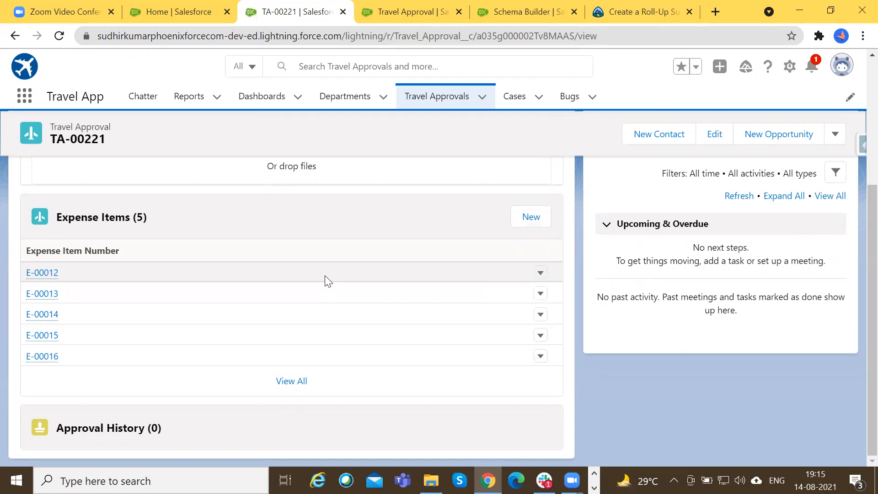
{"action": "scroll", "coordinate": [328, 281], "scroll_direction": "up", "scroll_amount": 3}
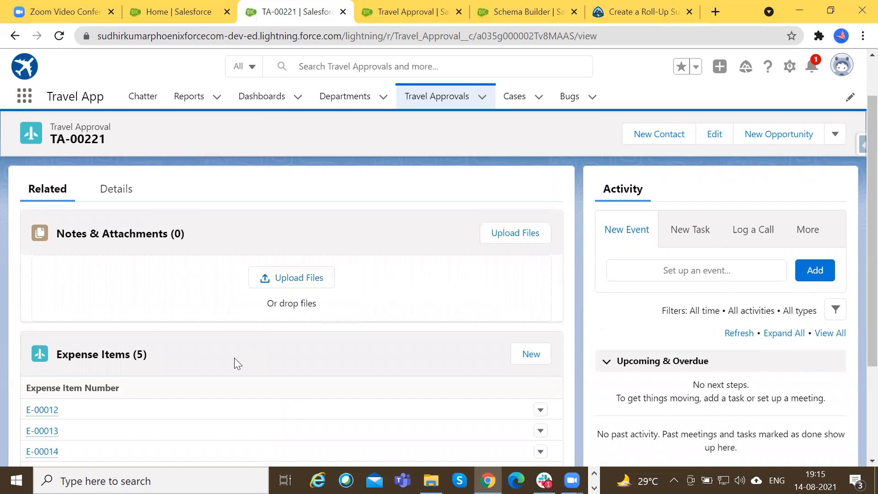
{"action": "scroll", "coordinate": [235, 363], "scroll_direction": "down", "scroll_amount": 2}
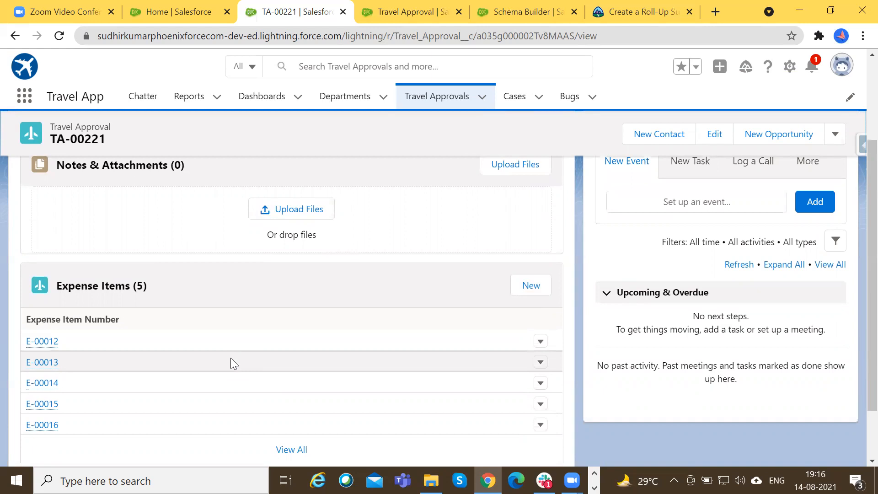
{"action": "scroll", "coordinate": [231, 358], "scroll_direction": "up", "scroll_amount": 2}
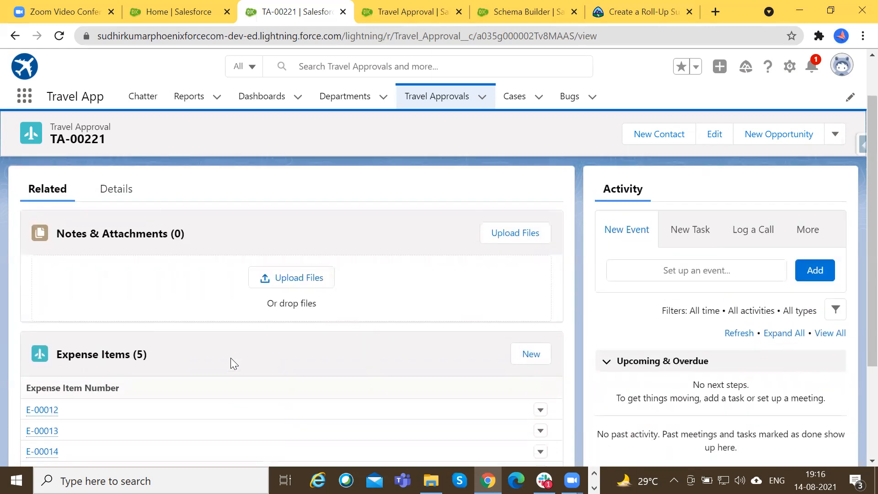
{"action": "scroll", "coordinate": [231, 363], "scroll_direction": "down", "scroll_amount": 2}
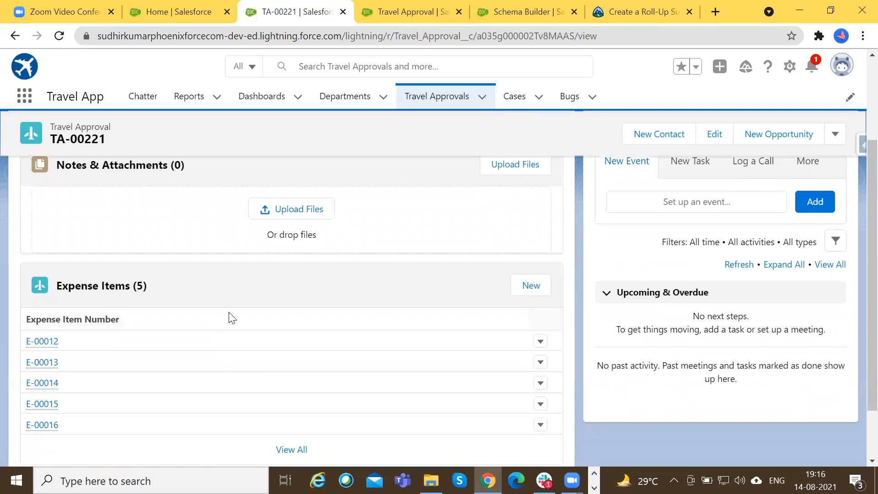
{"action": "scroll", "coordinate": [232, 316], "scroll_direction": "up", "scroll_amount": 2}
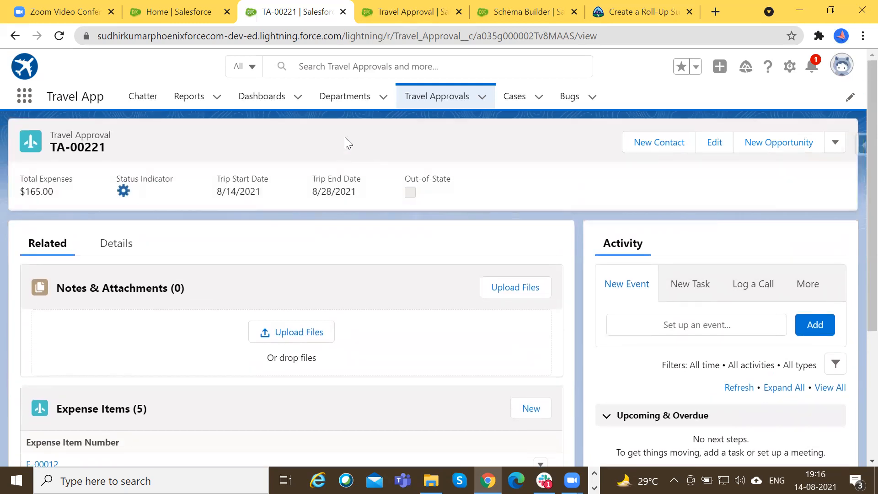
{"action": "scroll", "coordinate": [201, 346], "scroll_direction": "down", "scroll_amount": 2}
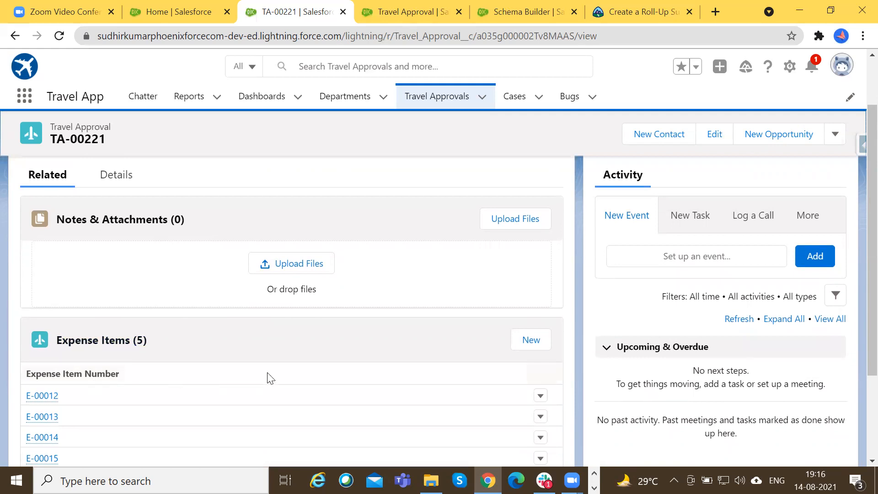
{"action": "scroll", "coordinate": [148, 373], "scroll_direction": "down", "scroll_amount": 1}
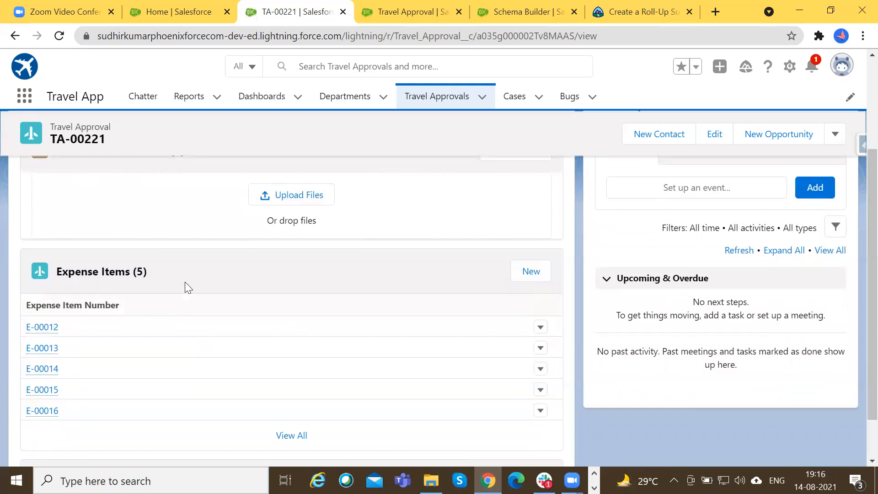
{"action": "scroll", "coordinate": [185, 282], "scroll_direction": "up", "scroll_amount": 2}
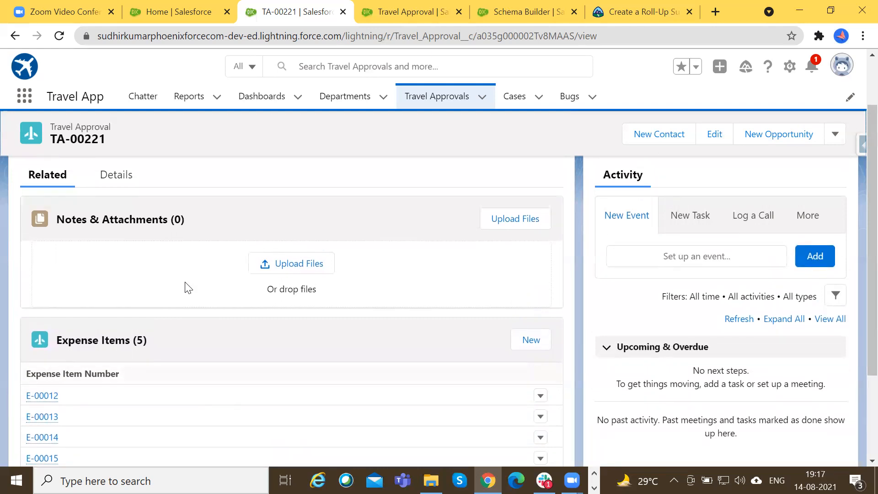
{"action": "scroll", "coordinate": [186, 286], "scroll_direction": "up", "scroll_amount": 2}
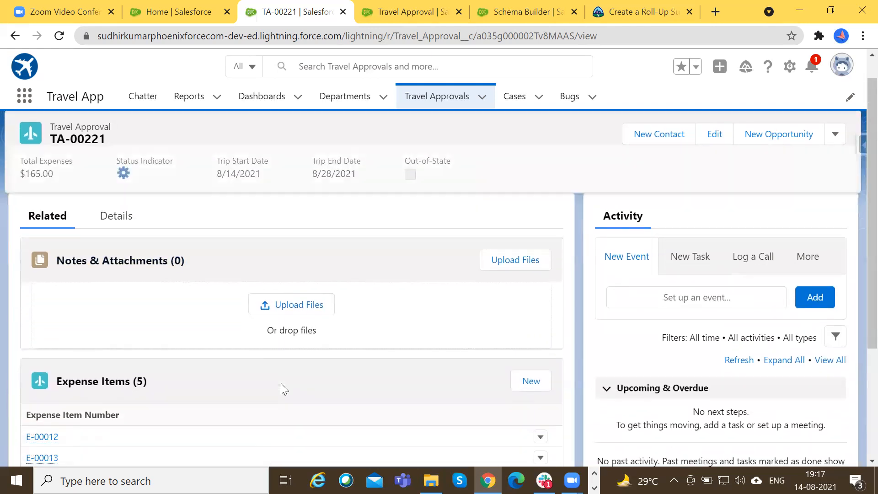
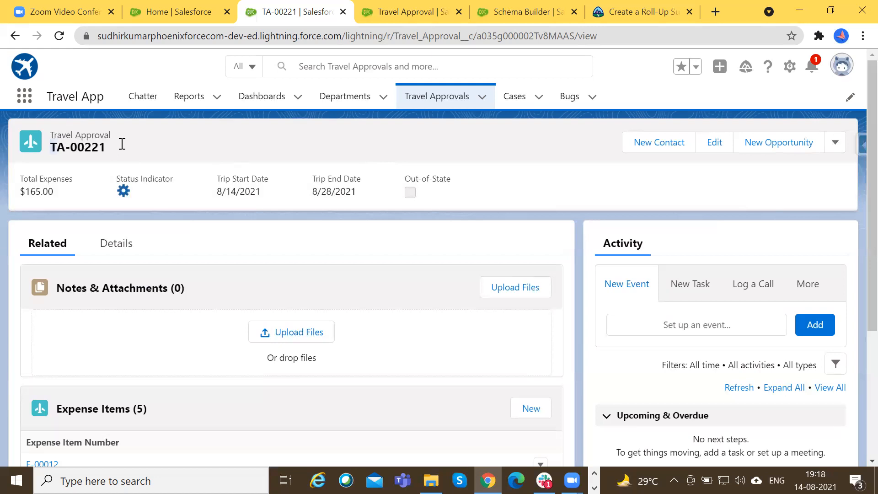
Compare the Details and Related sections of Travel Approval TA-00221.
{"action": "left_click_drag", "start_coordinate": [51, 137], "coordinate": [110, 129]}
{"action": "left_click", "coordinate": [112, 129]}
{"action": "scroll", "coordinate": [114, 232], "scroll_direction": "down", "scroll_amount": 2}
{"action": "scroll", "coordinate": [112, 235], "scroll_direction": "up", "scroll_amount": 2}
{"action": "left_click", "coordinate": [128, 250]}
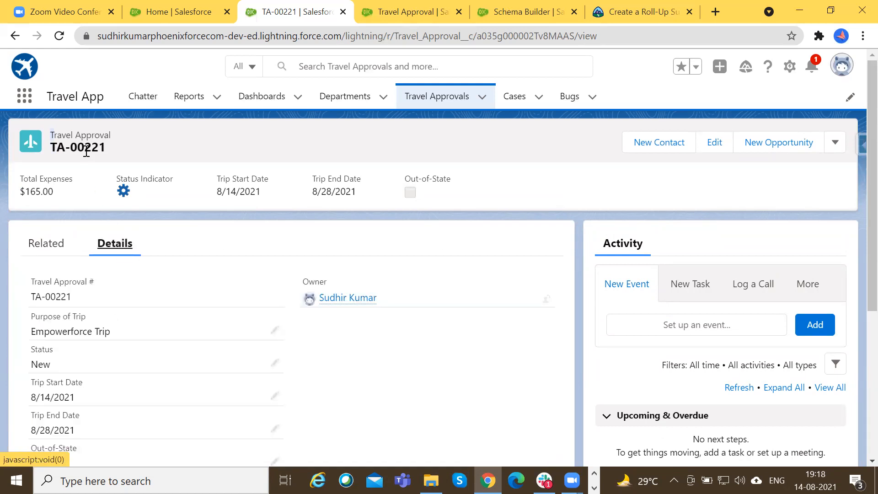
{"action": "left_click", "coordinate": [46, 246]}
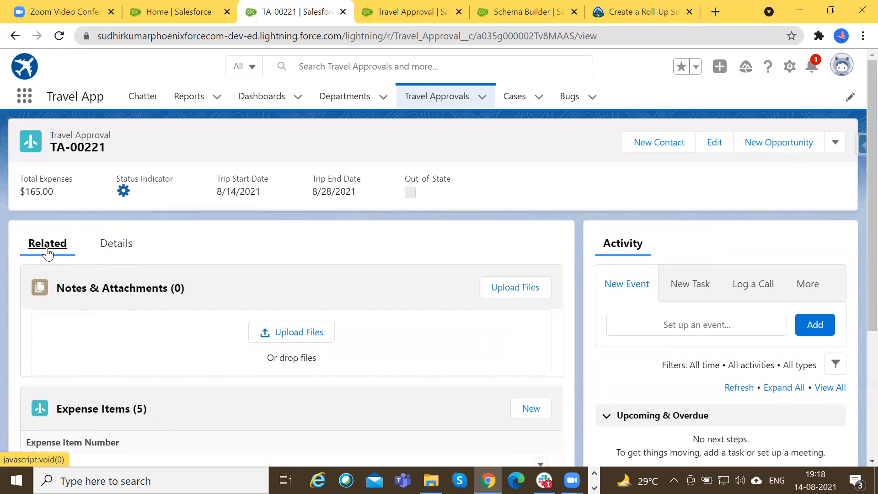
{"action": "left_click", "coordinate": [94, 241]}
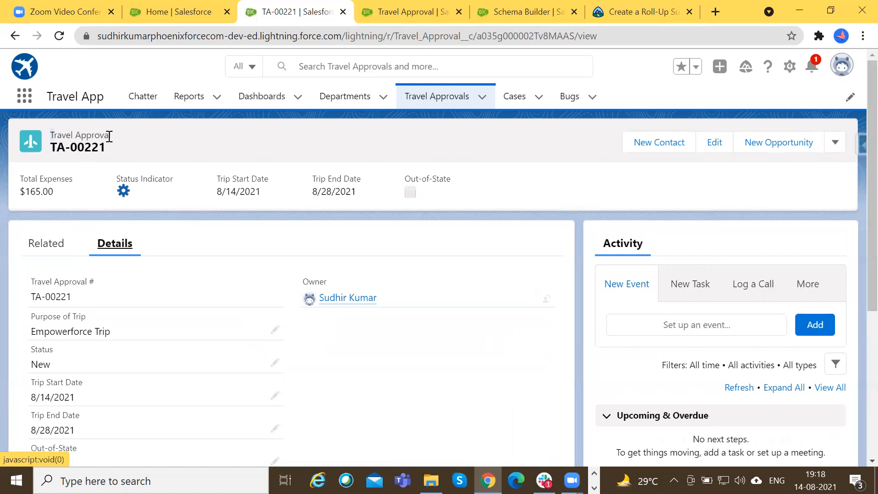
{"action": "left_click", "coordinate": [42, 247]}
Examine the Expense Items related list on TA-00221 against the parent Travel Approval record's header.
{"action": "scroll", "coordinate": [192, 312], "scroll_direction": "down", "scroll_amount": 1}
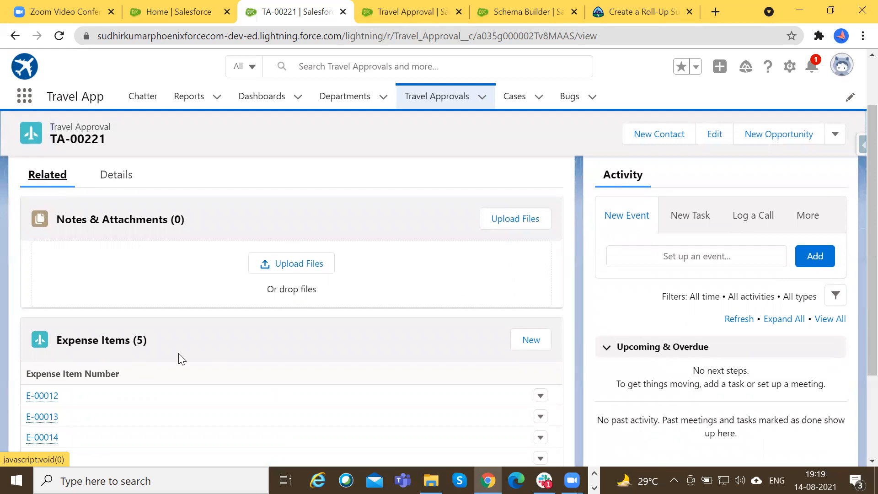
{"action": "scroll", "coordinate": [137, 311], "scroll_direction": "down", "scroll_amount": 2}
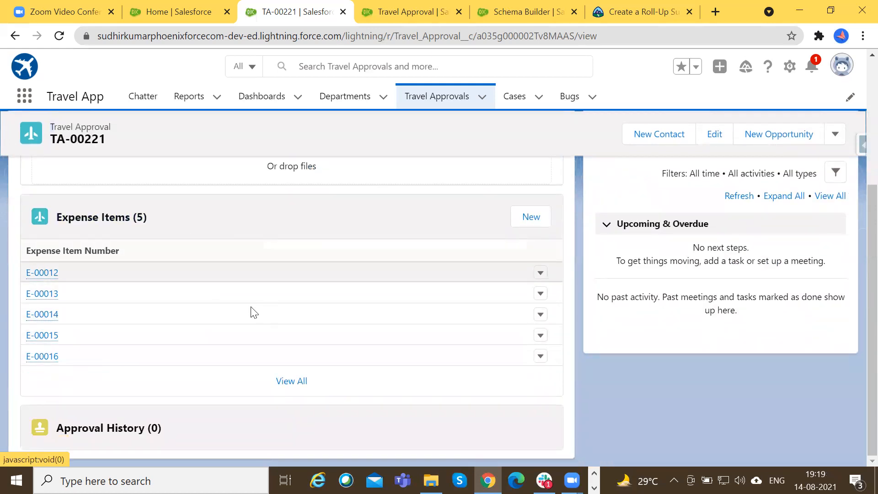
{"action": "scroll", "coordinate": [402, 286], "scroll_direction": "up", "scroll_amount": 3}
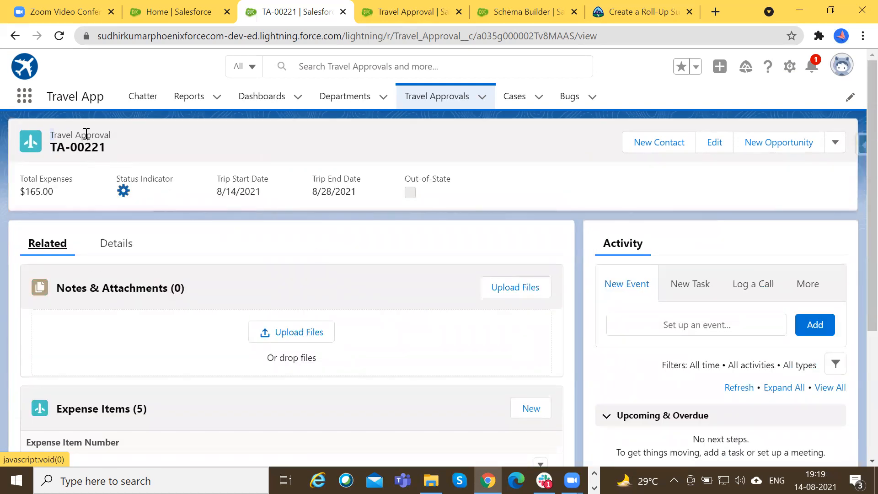
{"action": "left_click_drag", "start_coordinate": [49, 133], "coordinate": [111, 131]}
{"action": "scroll", "coordinate": [45, 245], "scroll_direction": "down", "scroll_amount": 2}
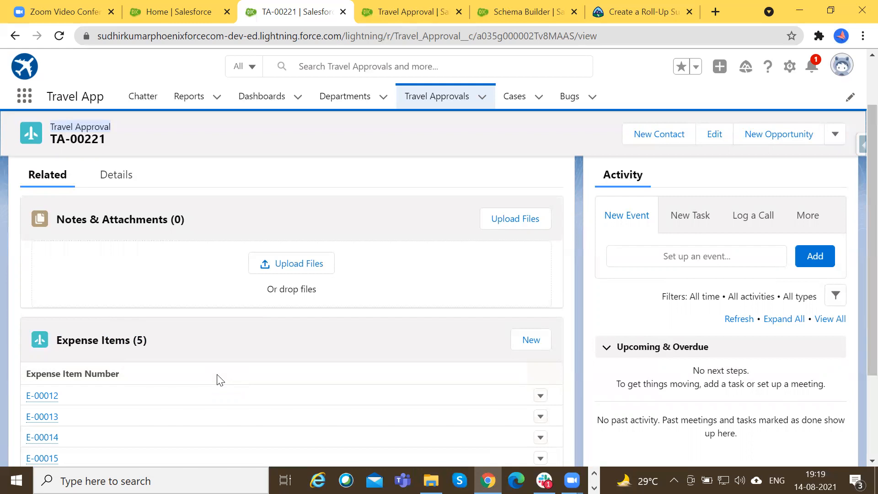
{"action": "scroll", "coordinate": [219, 379], "scroll_direction": "up", "scroll_amount": 2}
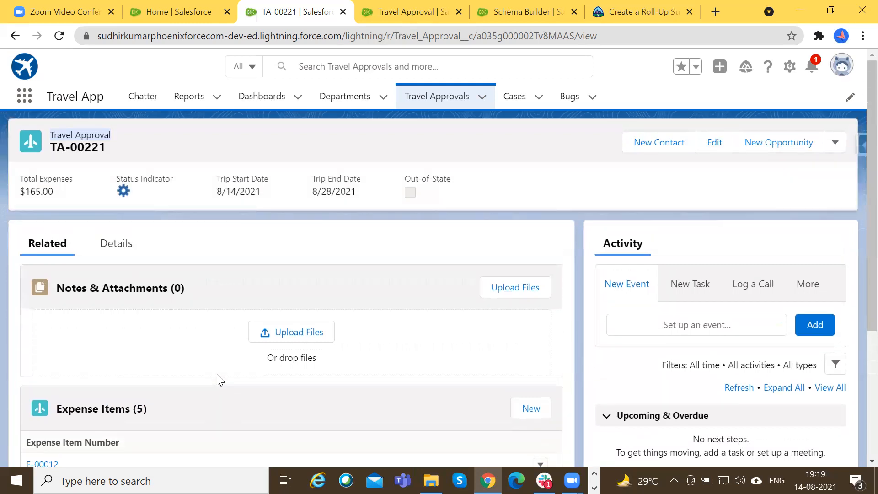
{"action": "scroll", "coordinate": [216, 374], "scroll_direction": "down", "scroll_amount": 2}
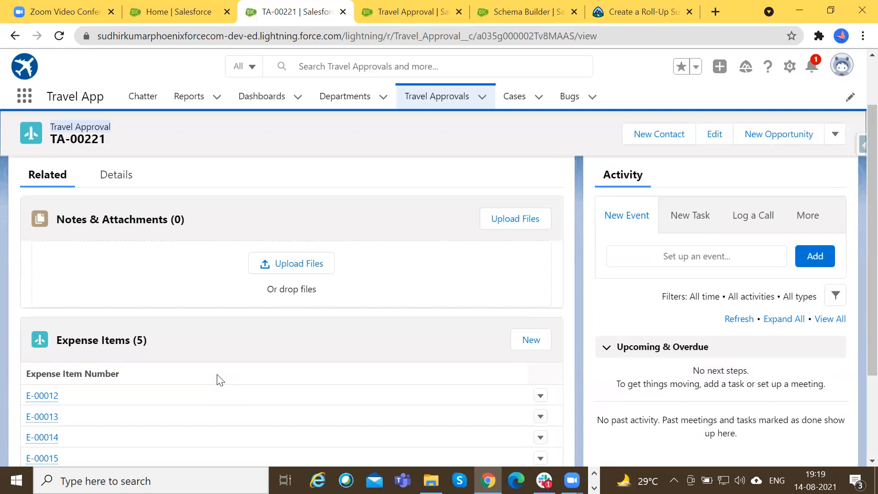
{"action": "scroll", "coordinate": [218, 378], "scroll_direction": "up", "scroll_amount": 2}
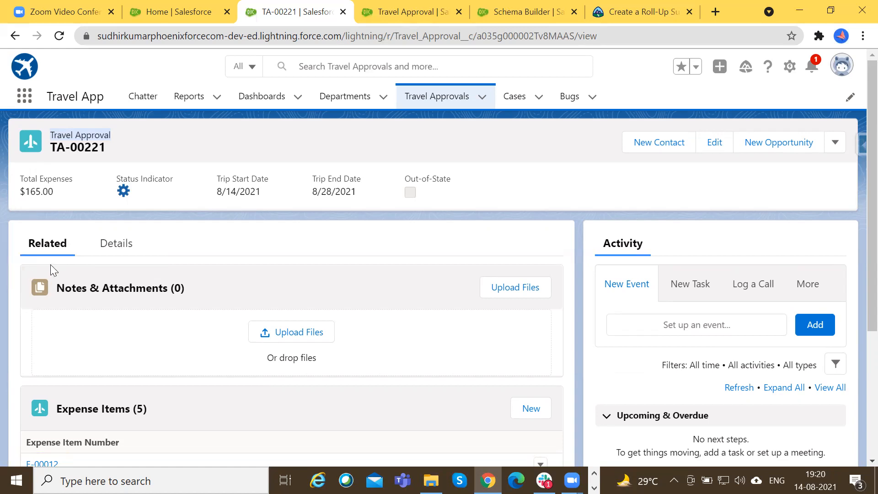
Open the Travel Approval object's setup from the record and show its page layouts.
{"action": "left_click", "coordinate": [788, 73]}
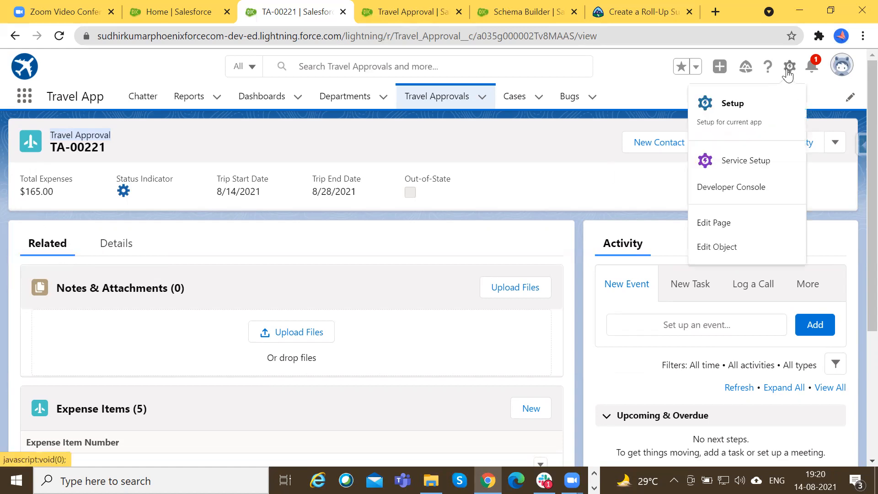
{"action": "left_click", "coordinate": [725, 249]}
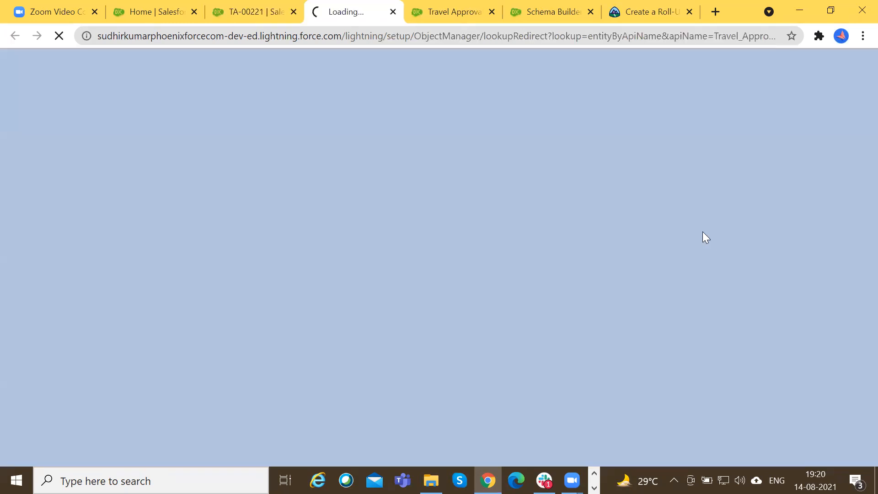
{"action": "left_click", "coordinate": [269, 8]}
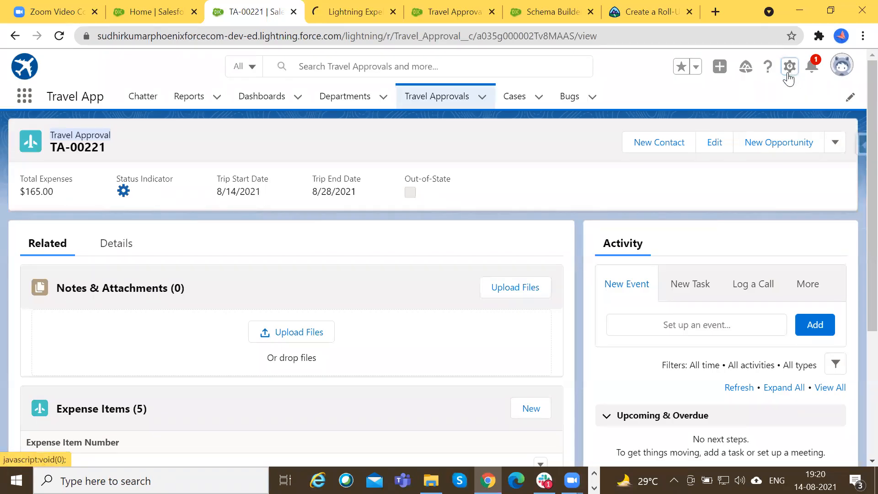
{"action": "left_click", "coordinate": [364, 7]}
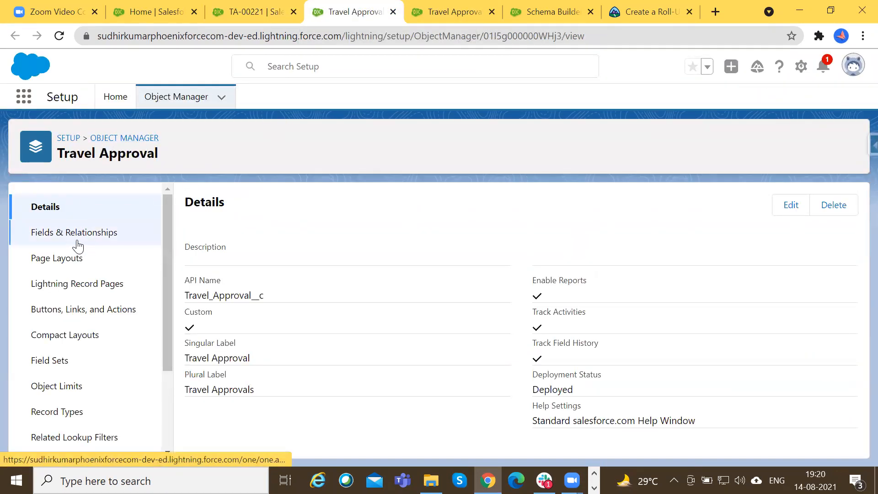
{"action": "left_click", "coordinate": [44, 258]}
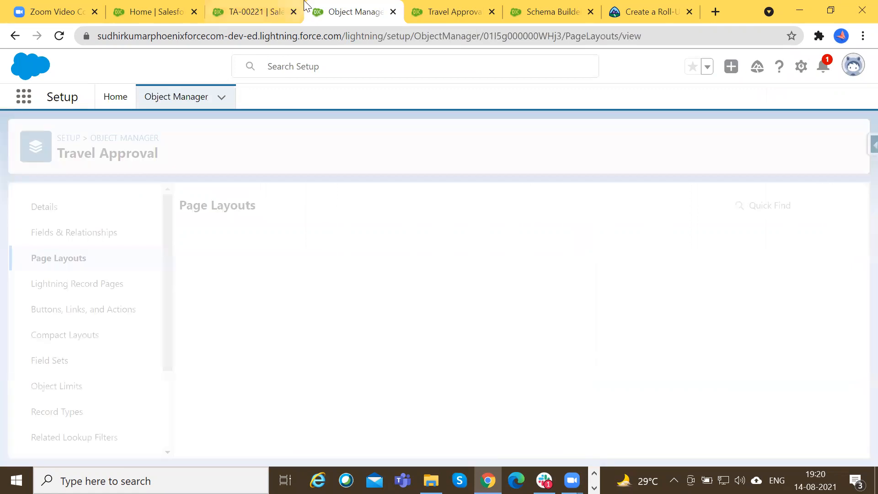
Check the Expense Items related list on TA-00221 and open the Travel Approval Layout for editing.
{"action": "left_click", "coordinate": [261, 7]}
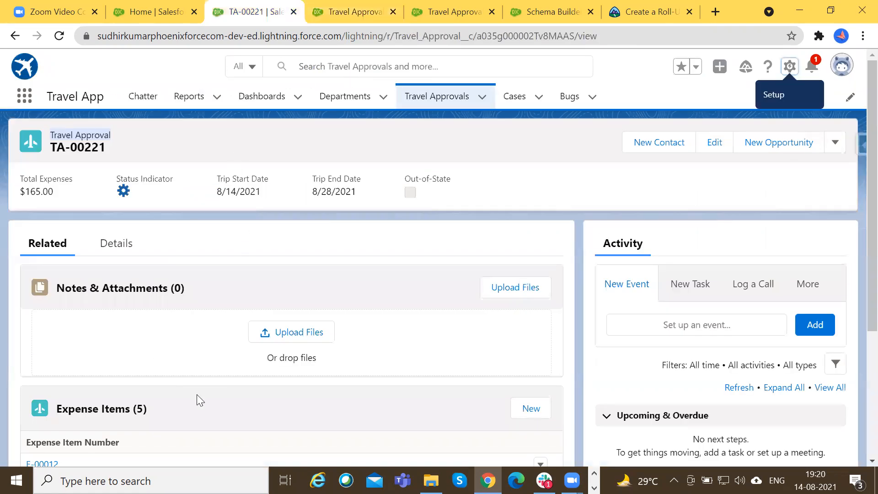
{"action": "scroll", "coordinate": [195, 410], "scroll_direction": "down", "scroll_amount": 1}
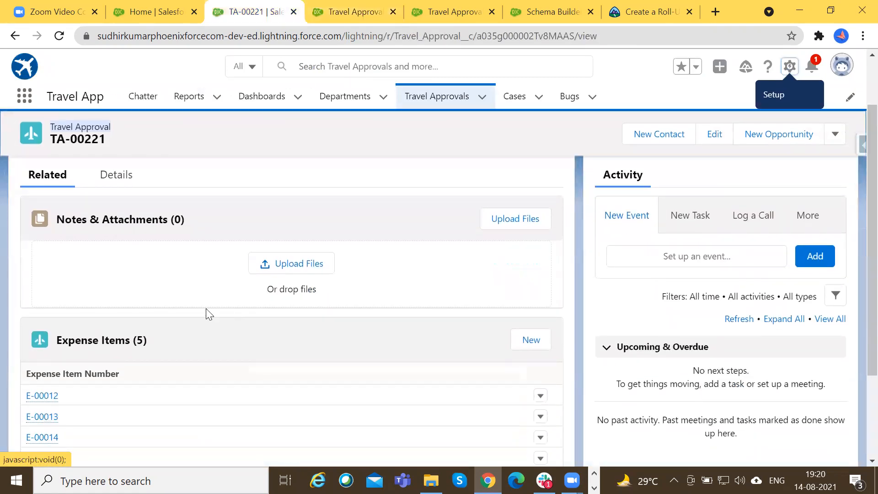
{"action": "scroll", "coordinate": [227, 368], "scroll_direction": "up", "scroll_amount": 1}
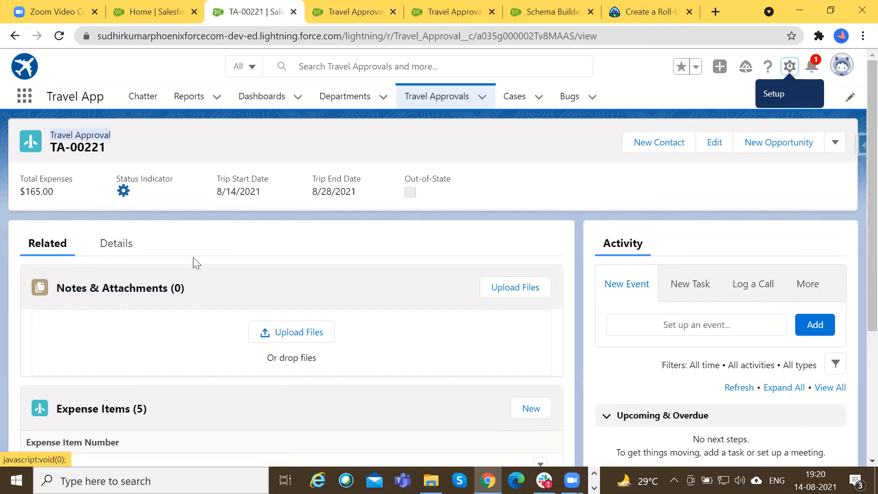
{"action": "left_click", "coordinate": [357, 12]}
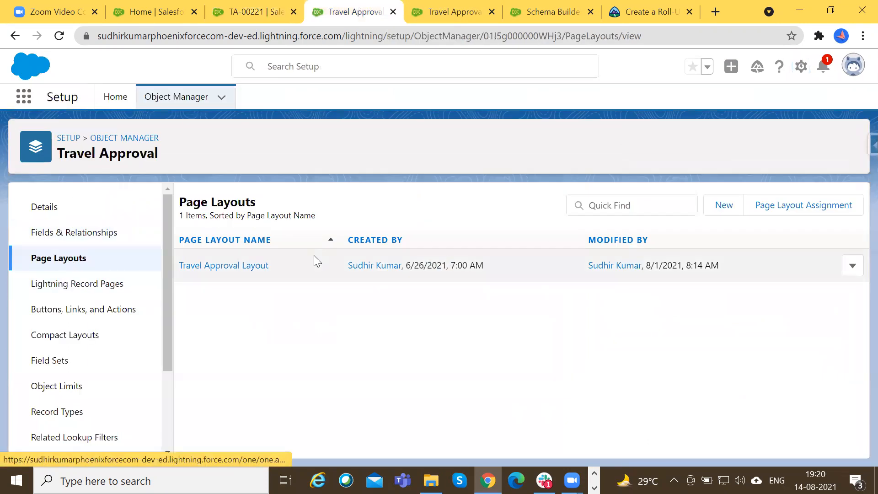
{"action": "left_click", "coordinate": [251, 269]}
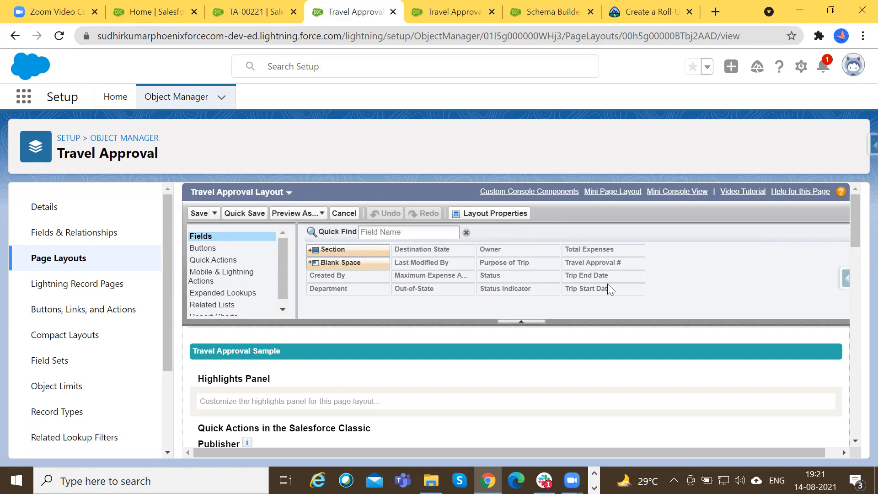
Review the Travel Approval Layout's available elements and the fields placed in its Information section.
{"action": "scroll", "coordinate": [567, 302], "scroll_direction": "down", "scroll_amount": 2}
{"action": "scroll", "coordinate": [508, 347], "scroll_direction": "up", "scroll_amount": 2}
{"action": "scroll", "coordinate": [262, 266], "scroll_direction": "down", "scroll_amount": 1}
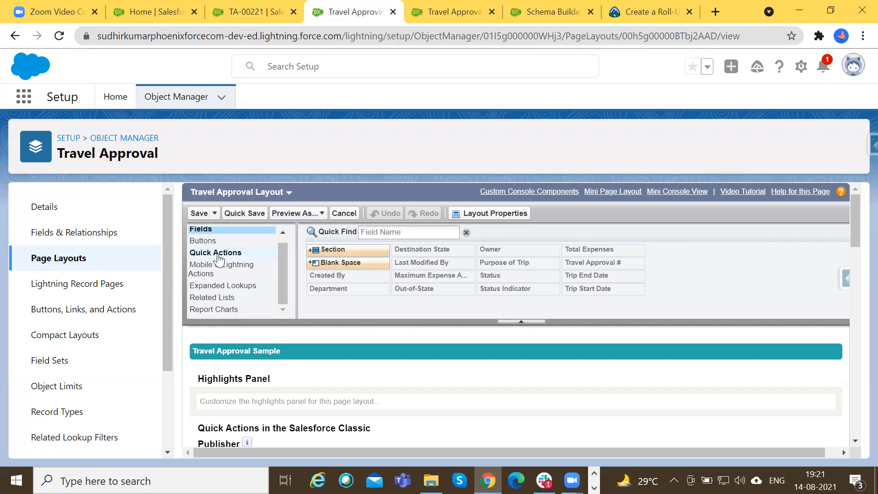
{"action": "scroll", "coordinate": [214, 249], "scroll_direction": "down", "scroll_amount": 2}
{"action": "scroll", "coordinate": [277, 318], "scroll_direction": "down", "scroll_amount": 5}
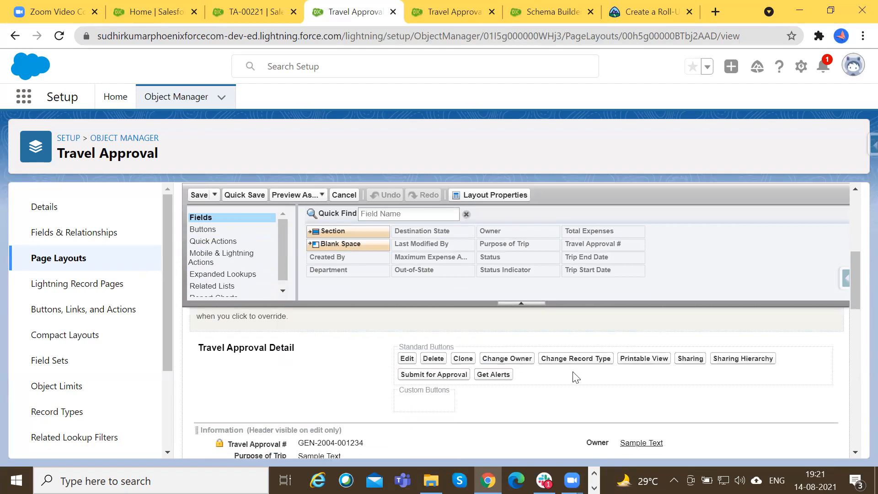
{"action": "scroll", "coordinate": [269, 352], "scroll_direction": "down", "scroll_amount": 1}
{"action": "scroll", "coordinate": [274, 351], "scroll_direction": "up", "scroll_amount": 1}
{"action": "scroll", "coordinate": [277, 350], "scroll_direction": "down", "scroll_amount": 4}
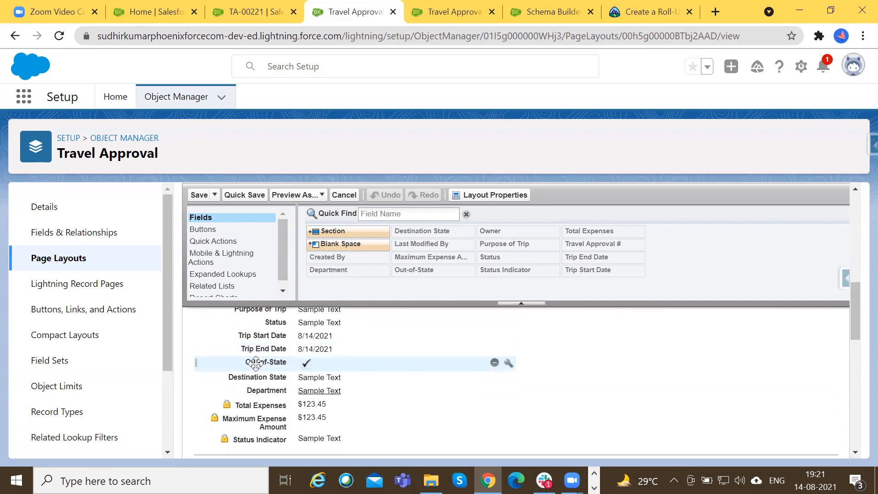
Examine the Related Lists section of the Travel Approval Layout.
{"action": "scroll", "coordinate": [255, 363], "scroll_direction": "down", "scroll_amount": 7}
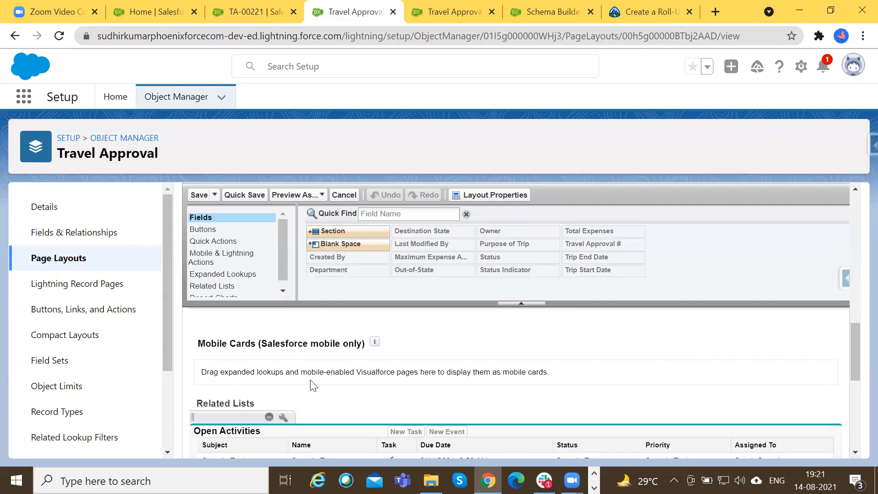
{"action": "left_click_drag", "start_coordinate": [198, 401], "coordinate": [252, 402]}
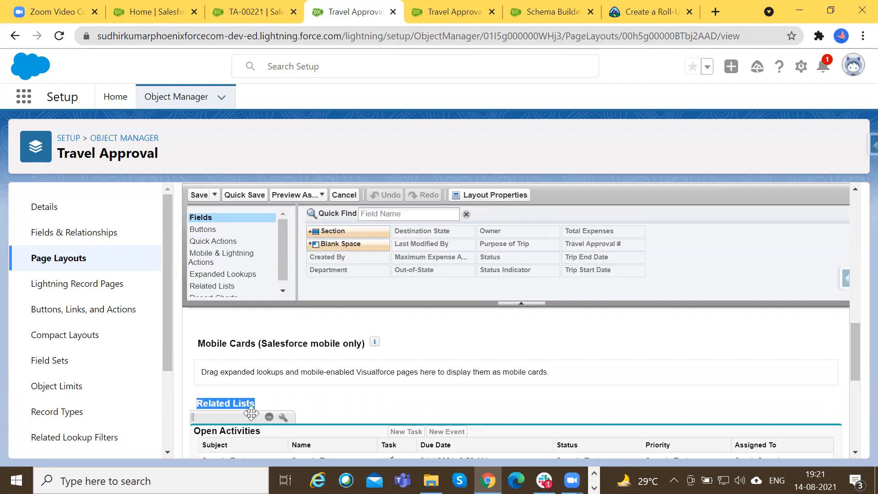
{"action": "scroll", "coordinate": [270, 421], "scroll_direction": "down", "scroll_amount": 2}
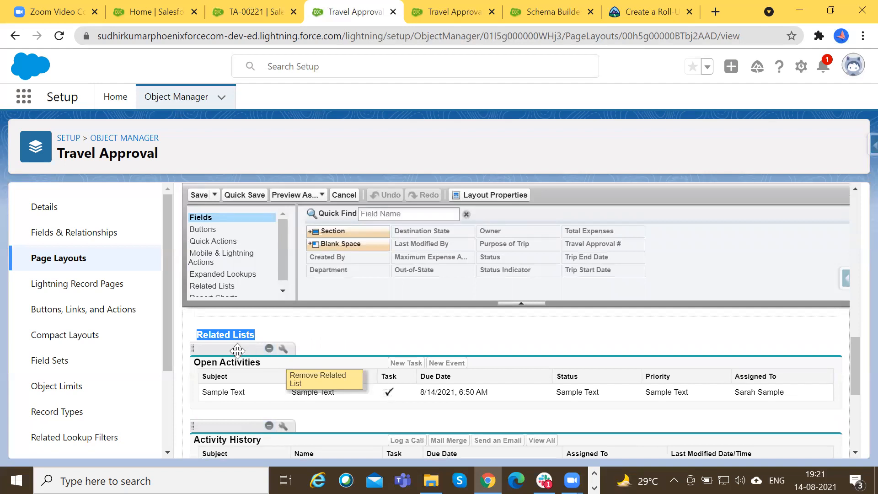
{"action": "left_click", "coordinate": [213, 338]}
{"action": "left_click_drag", "start_coordinate": [196, 333], "coordinate": [252, 335]}
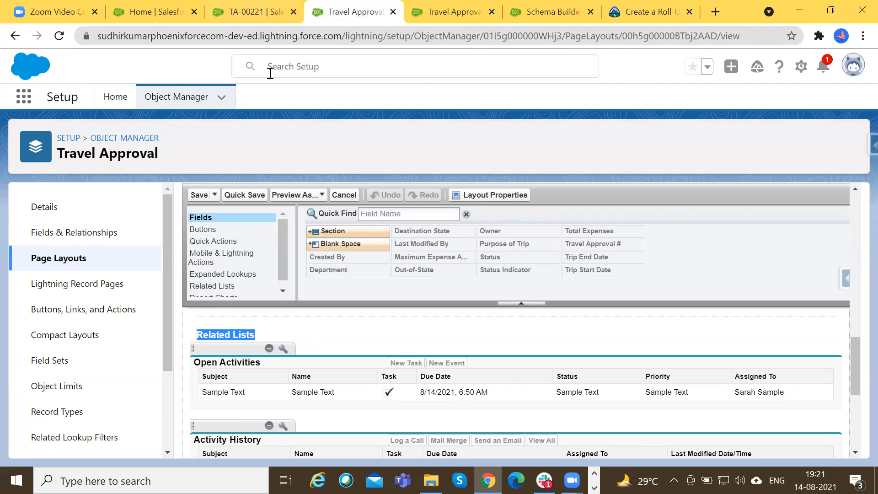
Compare the Details fields on record TA-00221 with the Information section of the Travel Approval Layout.
{"action": "key", "text": "ctrl+shift+Tab"}
{"action": "left_click", "coordinate": [117, 245]}
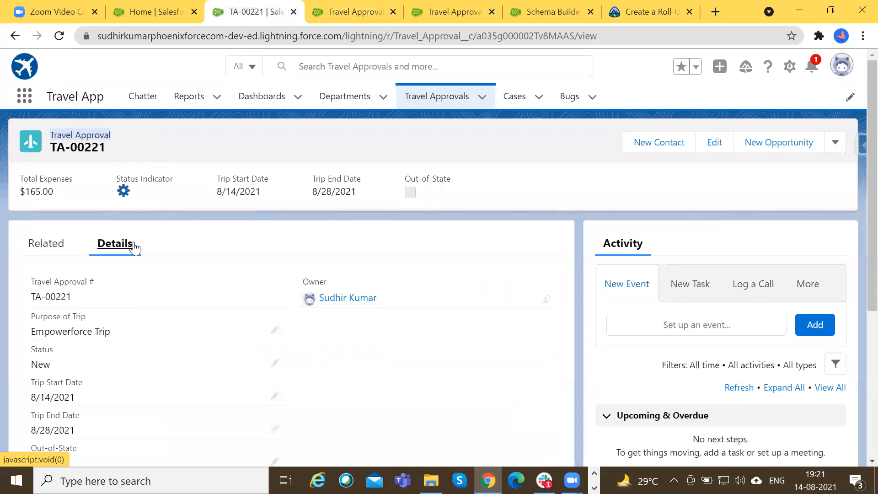
{"action": "left_click", "coordinate": [359, 36]}
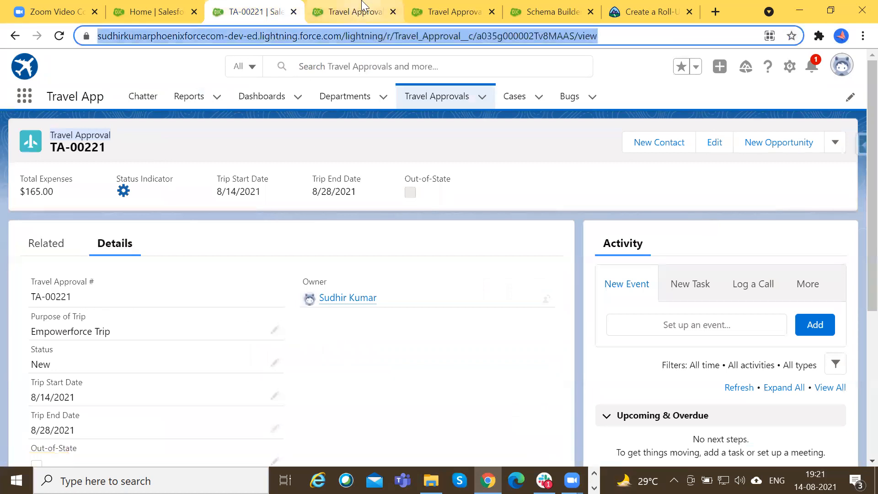
{"action": "left_click", "coordinate": [361, 10]}
{"action": "scroll", "coordinate": [254, 357], "scroll_direction": "up", "scroll_amount": 3}
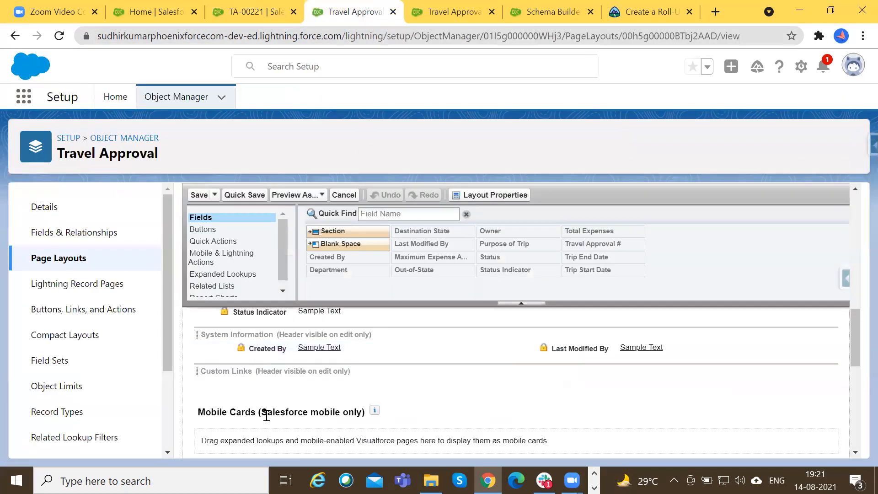
{"action": "scroll", "coordinate": [266, 415], "scroll_direction": "up", "scroll_amount": 5}
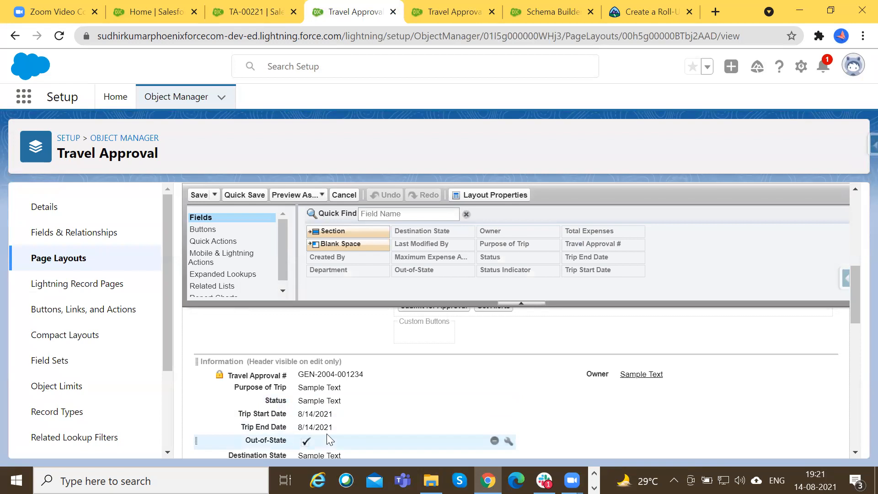
{"action": "scroll", "coordinate": [320, 430], "scroll_direction": "down", "scroll_amount": 3}
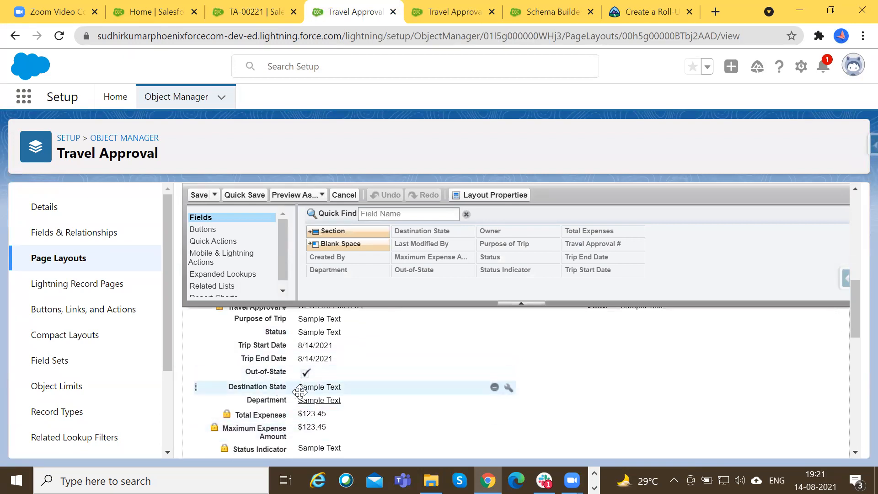
{"action": "left_click", "coordinate": [254, 12]}
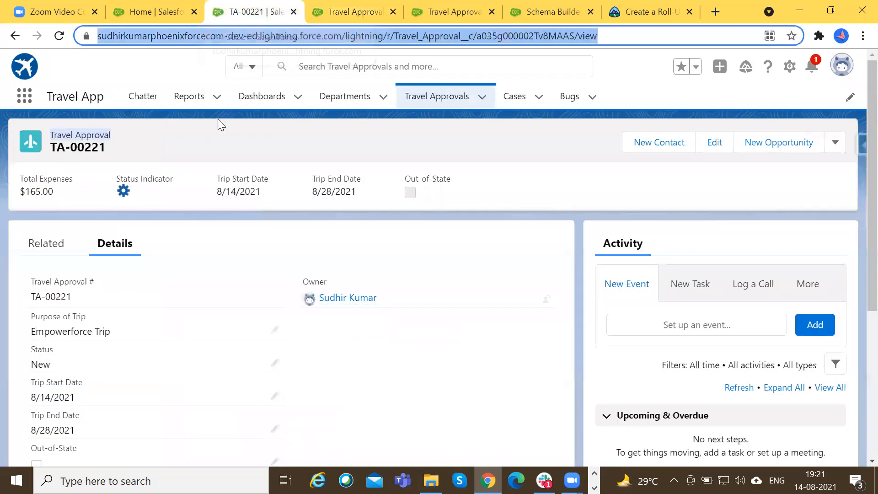
{"action": "scroll", "coordinate": [108, 255], "scroll_direction": "down", "scroll_amount": 3}
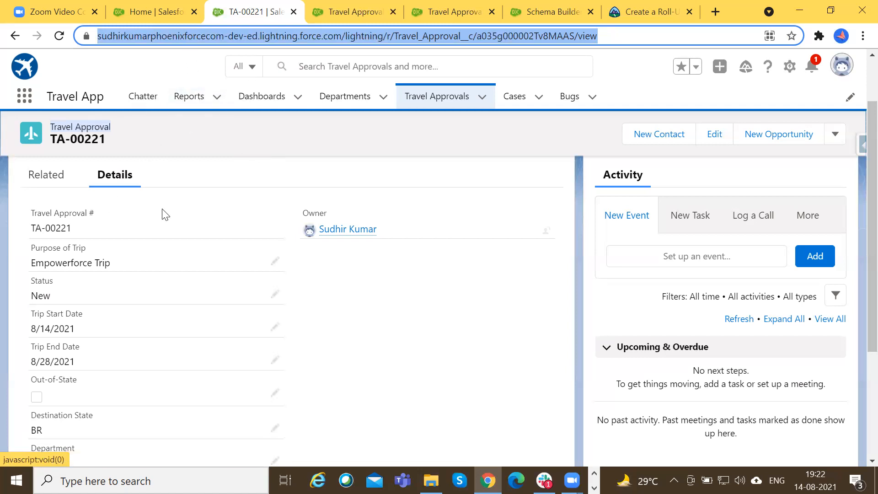
{"action": "key", "text": "ctrl+Tab"}
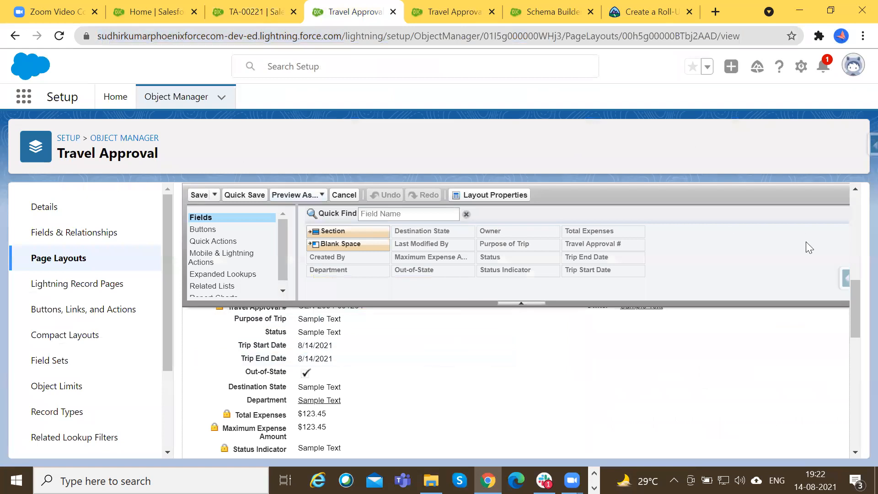
Reduce the browser zoom to 75%, capture the Travel Approval page layout editor, and open the capture in Greenshot's image editor.
{"action": "key", "text": "ctrl+minus"}
{"action": "key", "text": "ctrl+minus"}
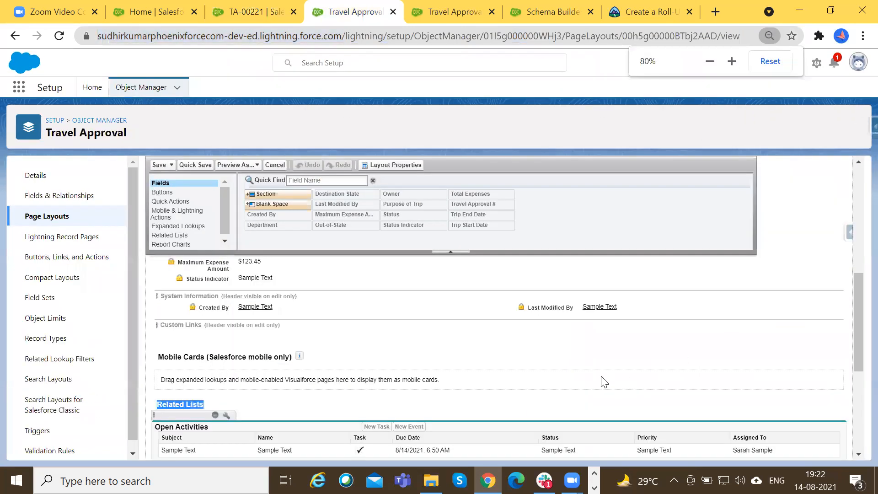
{"action": "key", "text": "ctrl+minus"}
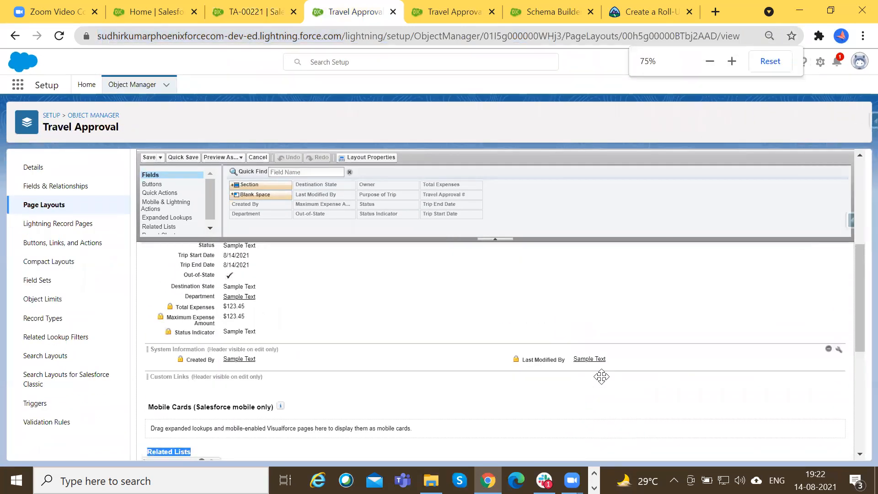
{"action": "scroll", "coordinate": [601, 376], "scroll_direction": "up", "scroll_amount": 3}
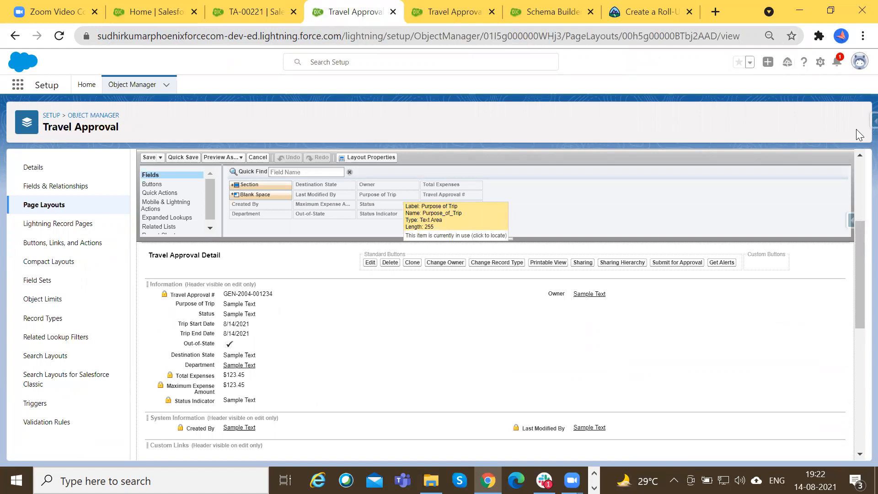
{"action": "key", "text": "Print"}
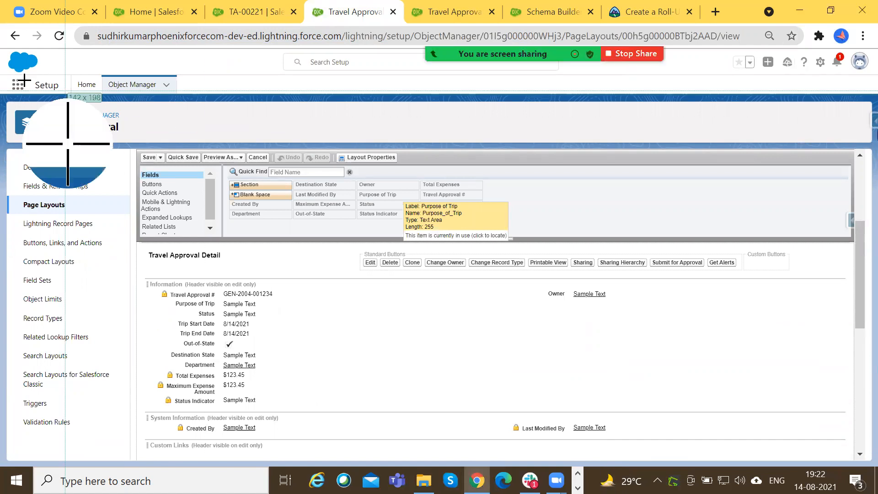
{"action": "left_click_drag", "start_coordinate": [10, 25], "coordinate": [855, 463]}
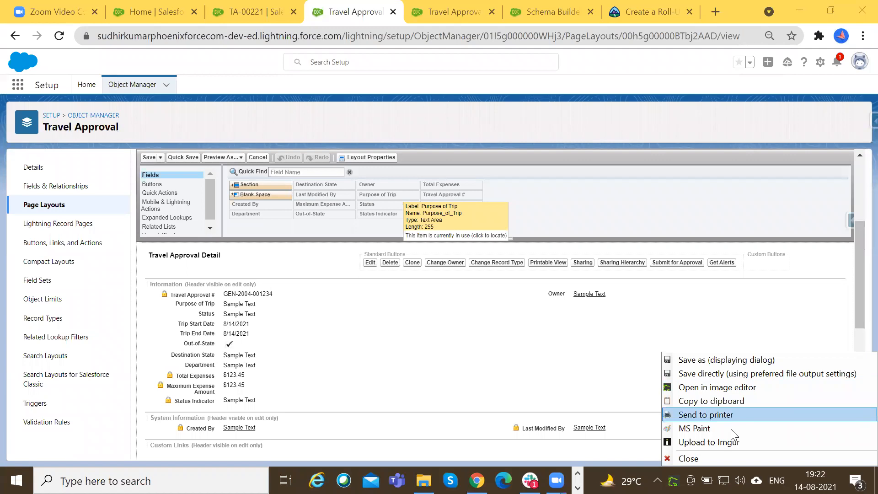
{"action": "left_click", "coordinate": [719, 388]}
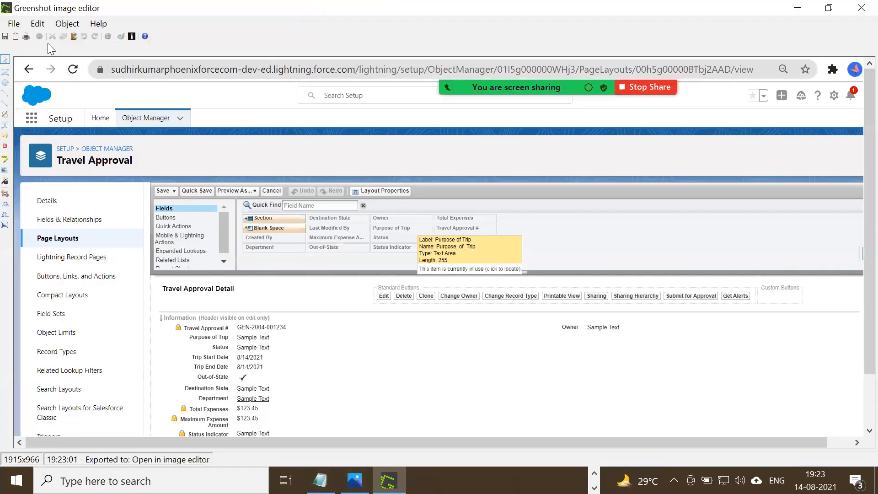
Draw red rectangles around the Travel Approval Detail heading and around the Information through Custom Links sections.
{"action": "left_click", "coordinate": [68, 24]}
{"action": "left_click", "coordinate": [109, 33]}
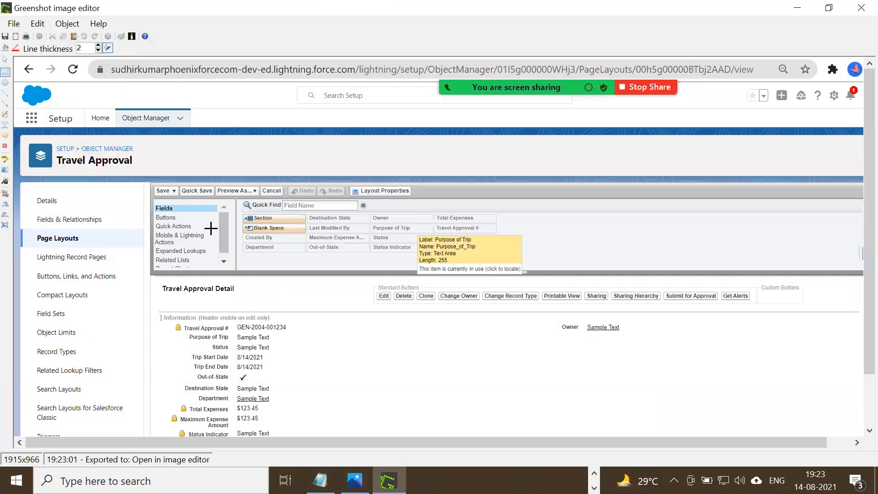
{"action": "scroll", "coordinate": [185, 313], "scroll_direction": "down", "scroll_amount": 1}
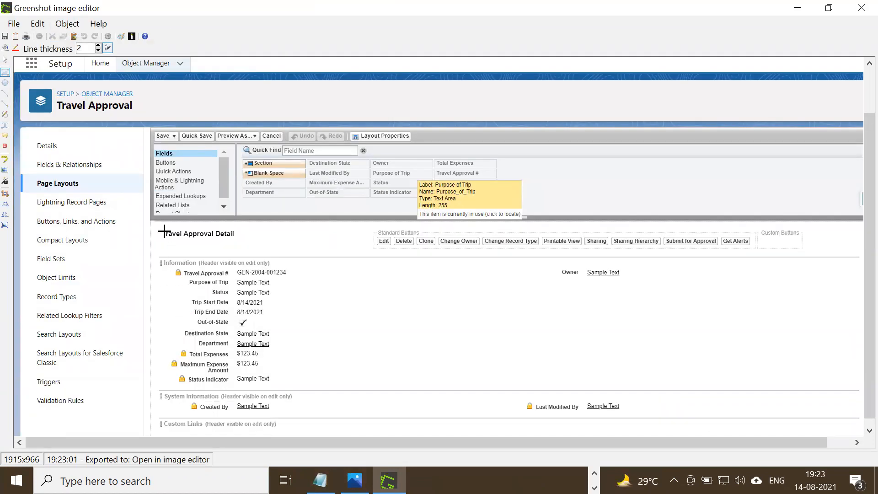
{"action": "left_click_drag", "start_coordinate": [153, 227], "coordinate": [259, 250]}
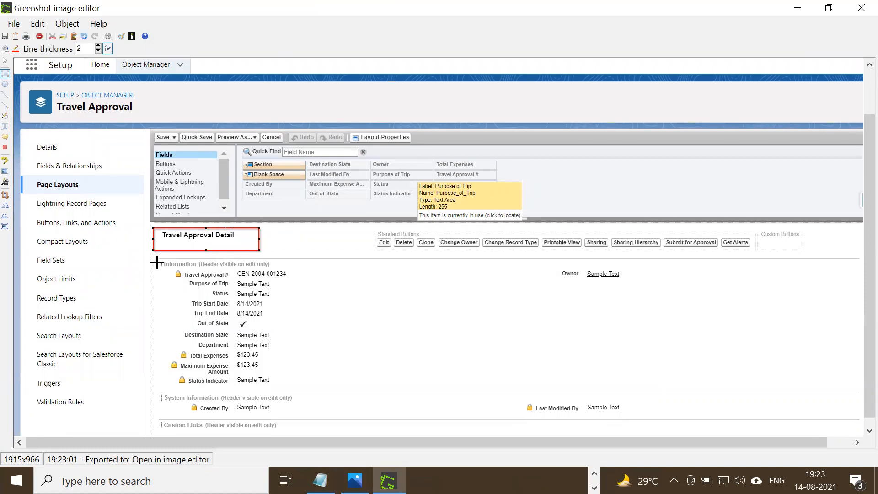
{"action": "left_click_drag", "start_coordinate": [154, 258], "coordinate": [863, 439]}
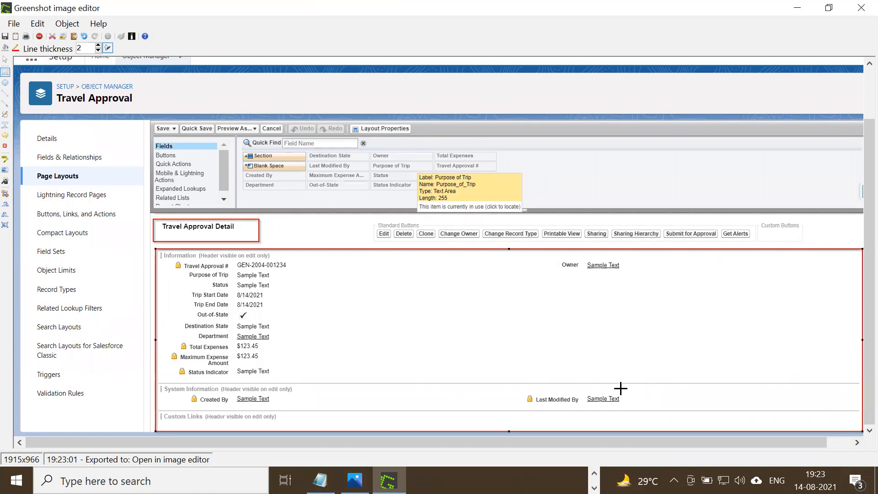
{"action": "scroll", "coordinate": [504, 270], "scroll_direction": "up", "scroll_amount": 3}
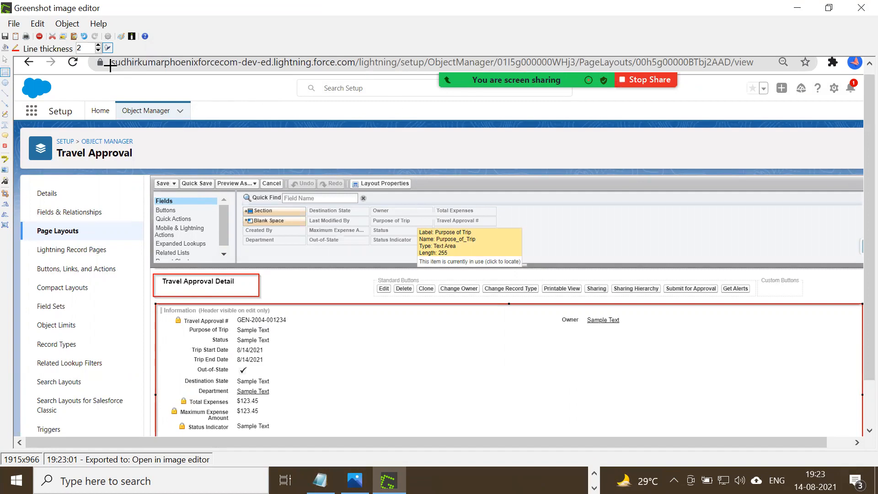
Send the annotated layout capture to MS Paint and enlarge the canvas to 3782 × 1514 px for a second image.
{"action": "left_click", "coordinate": [14, 25]}
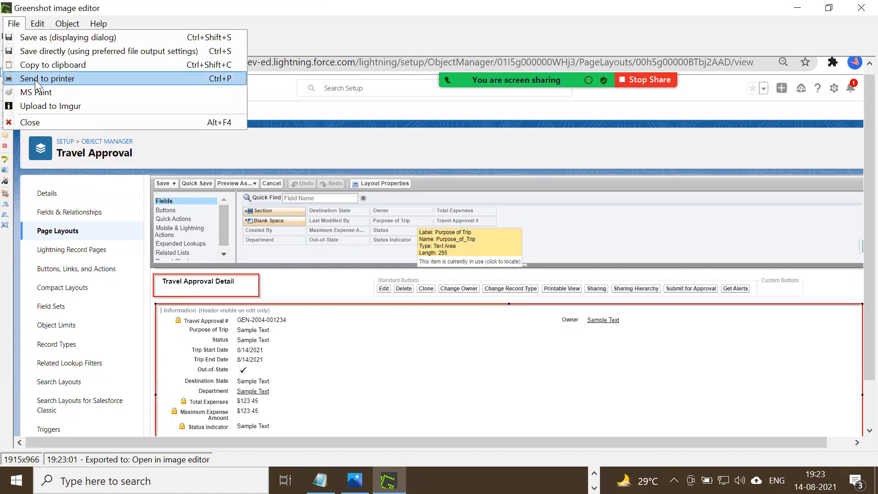
{"action": "left_click", "coordinate": [50, 92]}
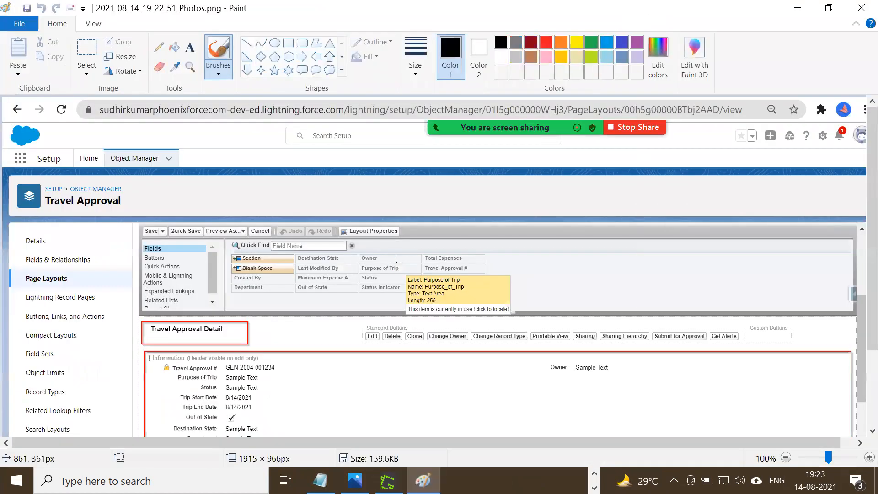
{"action": "scroll", "coordinate": [389, 256], "scroll_direction": "down", "scroll_amount": 3}
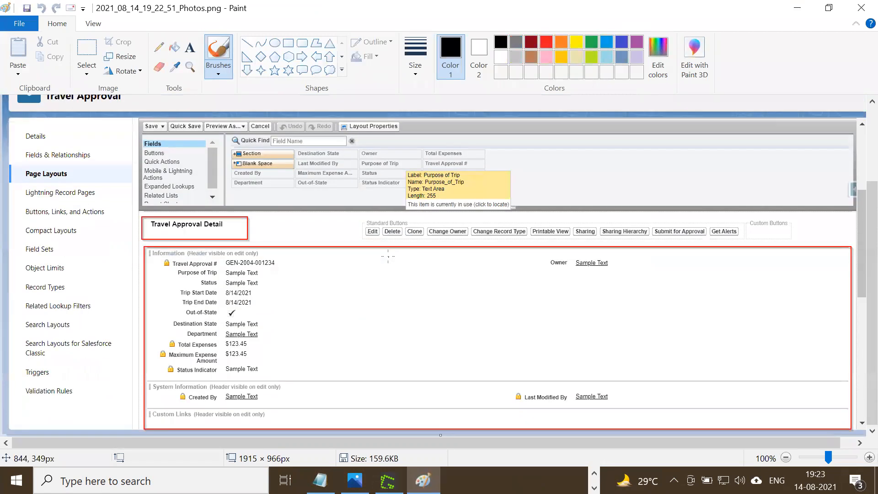
{"action": "scroll", "coordinate": [388, 257], "scroll_direction": "up", "scroll_amount": 3}
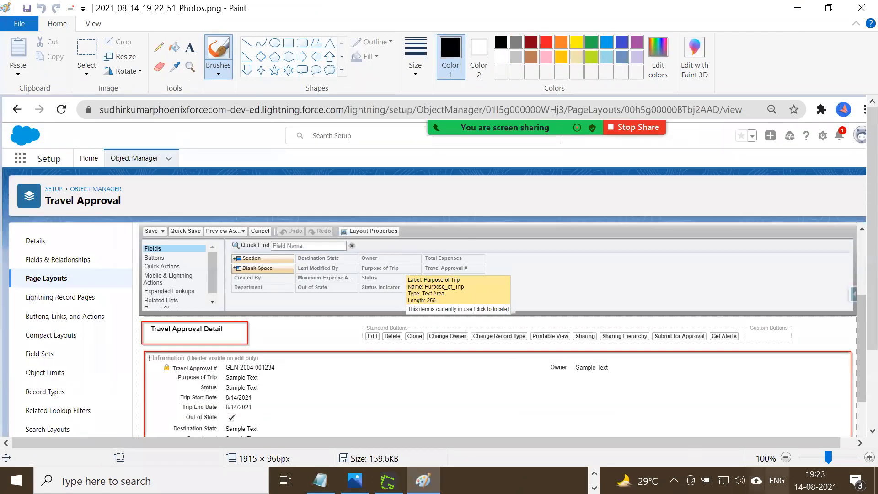
{"action": "left_click", "coordinate": [786, 457]}
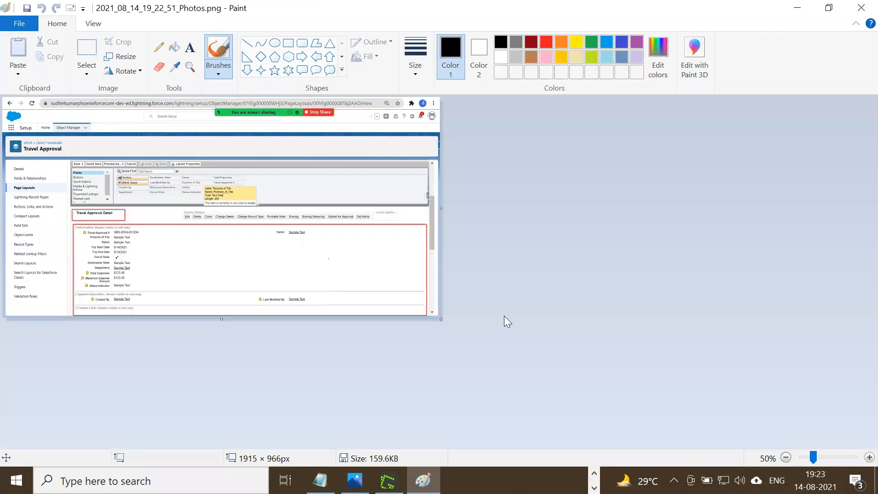
{"action": "left_click_drag", "start_coordinate": [444, 320], "coordinate": [868, 443]}
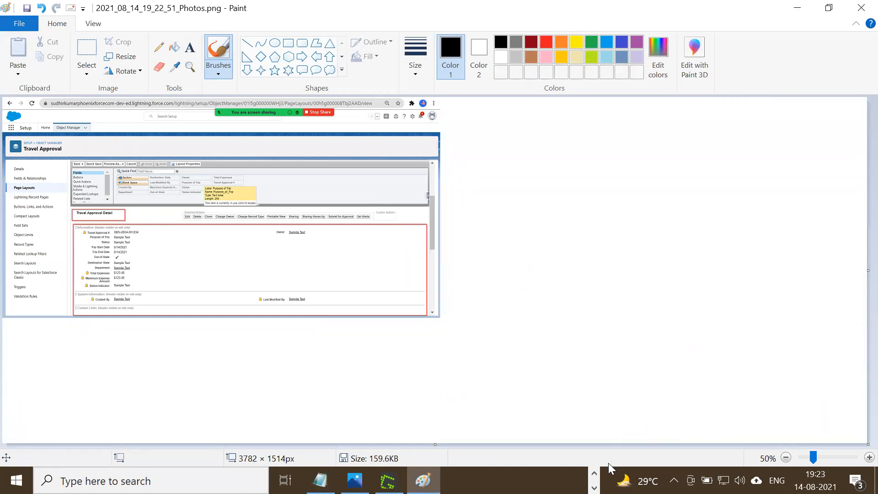
Switch to Chrome, capture the Details view of record TA-00221, and open the capture in Greenshot's image editor.
{"action": "left_click", "coordinate": [594, 473]}
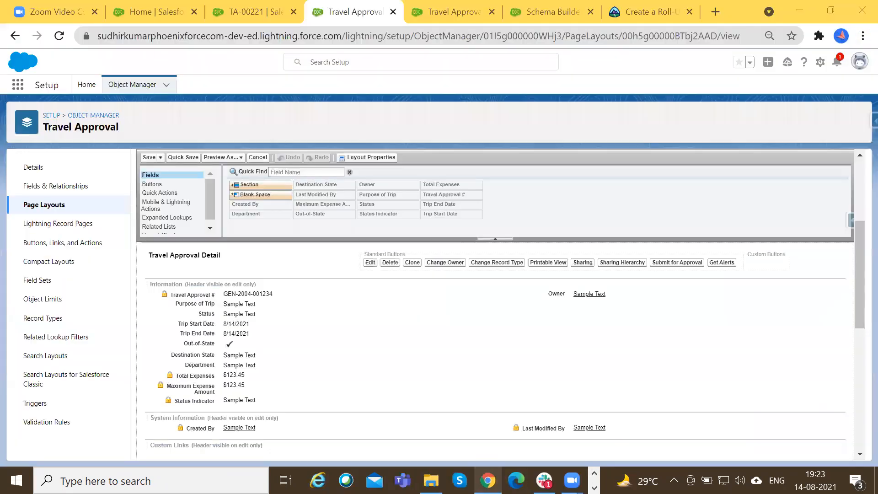
{"action": "left_click", "coordinate": [488, 480]}
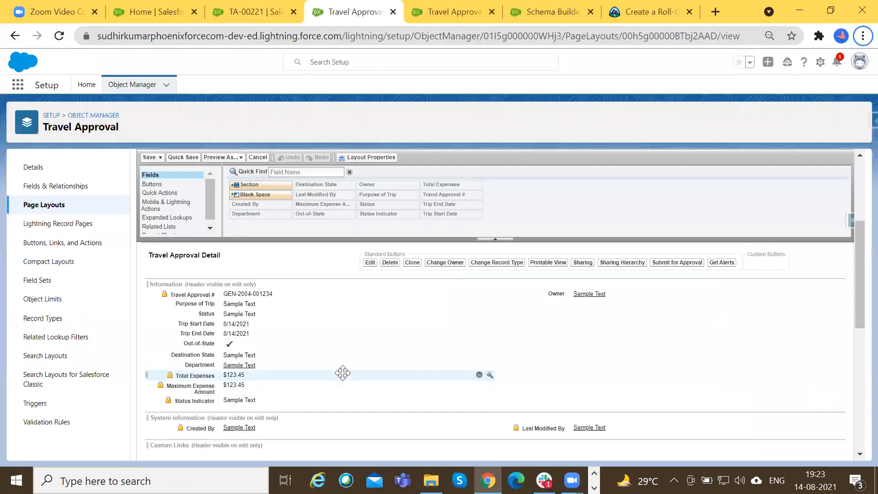
{"action": "key", "text": "ctrl+shift+Tab"}
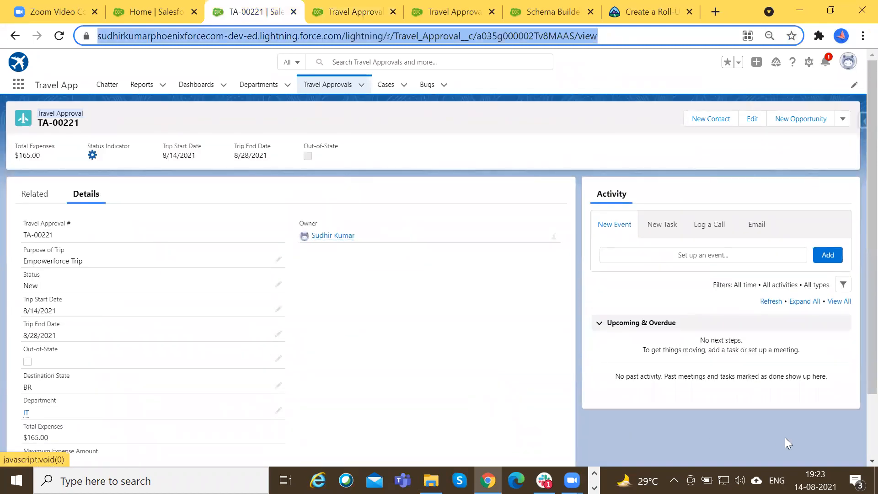
{"action": "key", "text": "Print"}
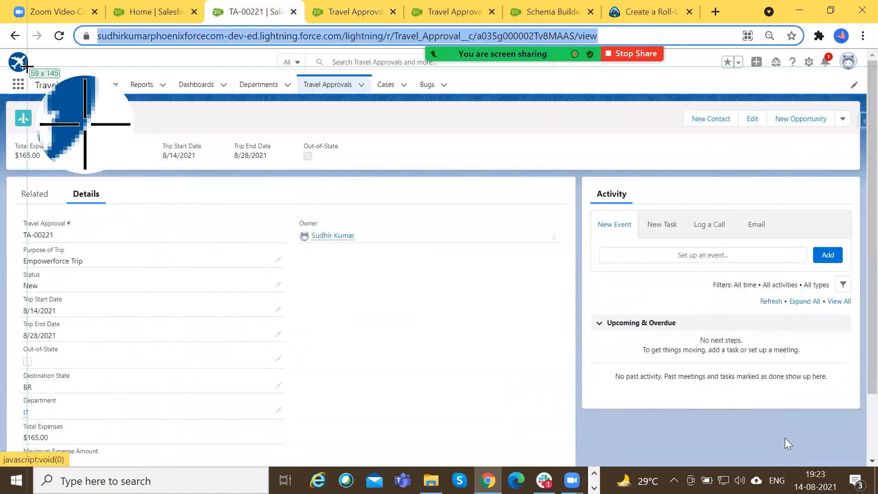
{"action": "left_click_drag", "start_coordinate": [0, 26], "coordinate": [876, 469]}
{"action": "left_click", "coordinate": [727, 387]}
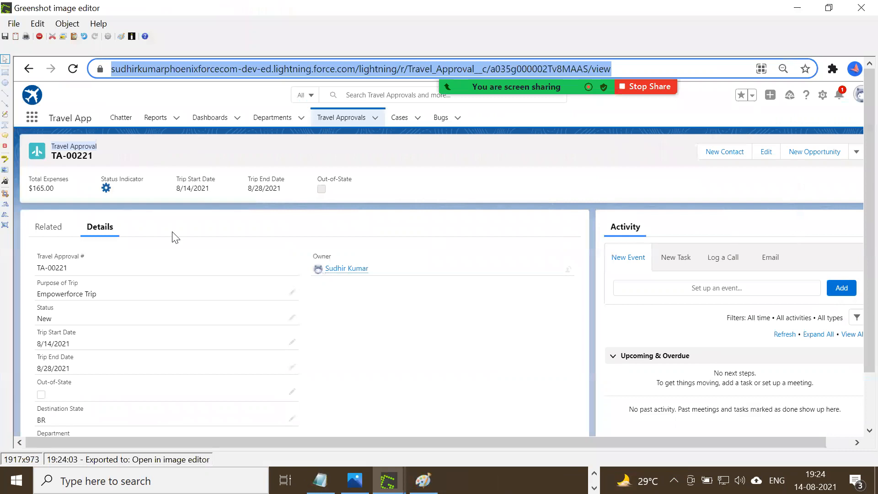
Draw red rectangles around the Details tab heading and around the record fields beneath it.
{"action": "left_click", "coordinate": [67, 23]}
{"action": "left_click", "coordinate": [78, 36]}
{"action": "left_click_drag", "start_coordinate": [73, 158], "coordinate": [166, 181]}
{"action": "scroll", "coordinate": [126, 203], "scroll_direction": "down", "scroll_amount": 1}
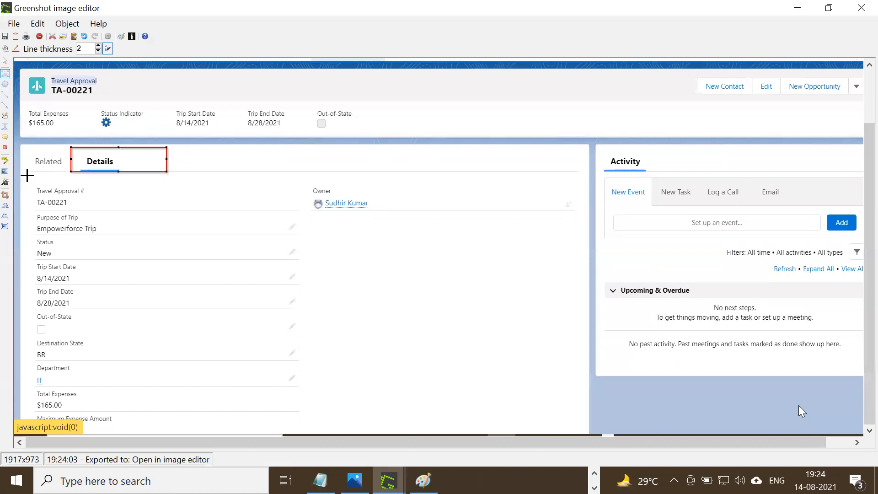
{"action": "left_click_drag", "start_coordinate": [27, 171], "coordinate": [583, 434]}
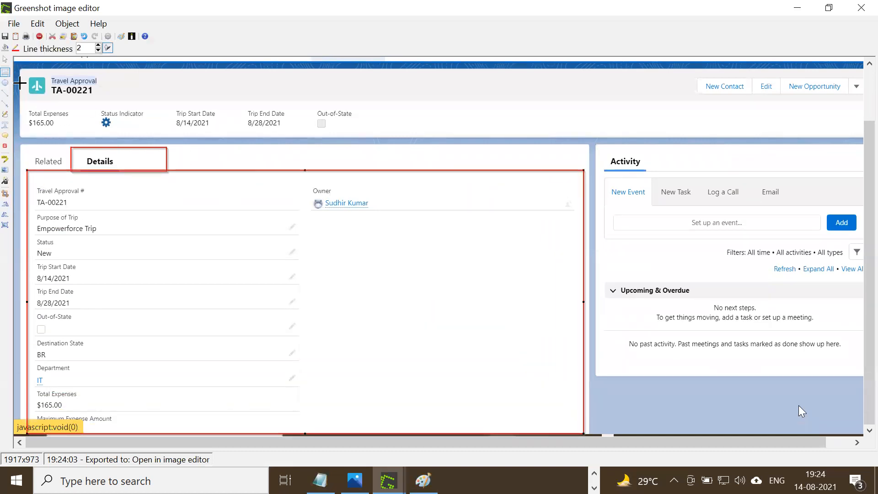
Copy the annotated record capture and paste it into the Paint image that holds the layout capture.
{"action": "left_click", "coordinate": [7, 20]}
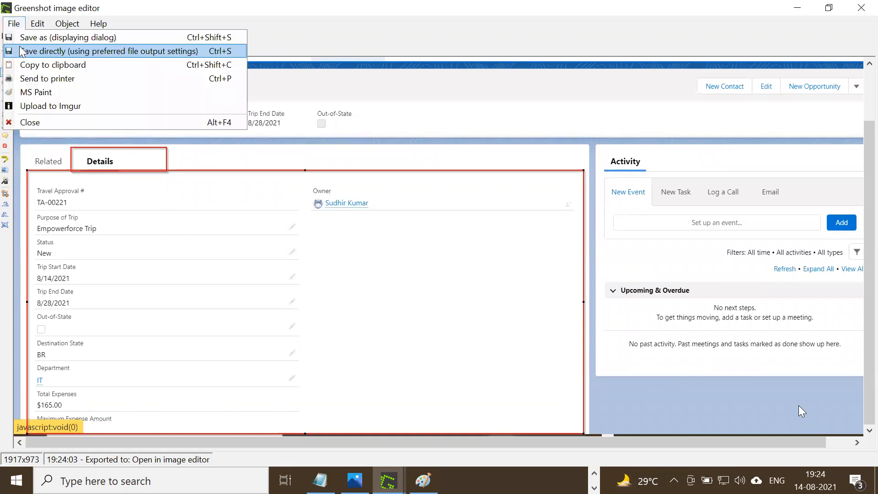
{"action": "left_click", "coordinate": [38, 67]}
{"action": "left_click", "coordinate": [423, 480]}
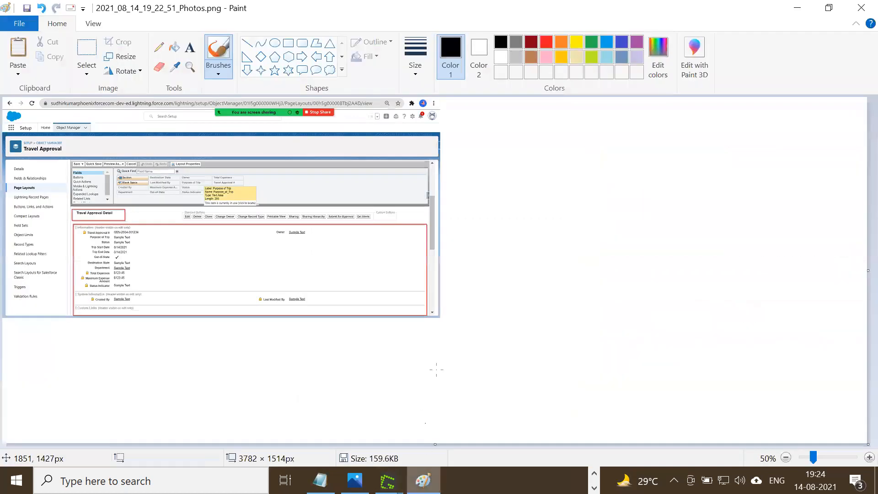
{"action": "key", "text": "ctrl+v"}
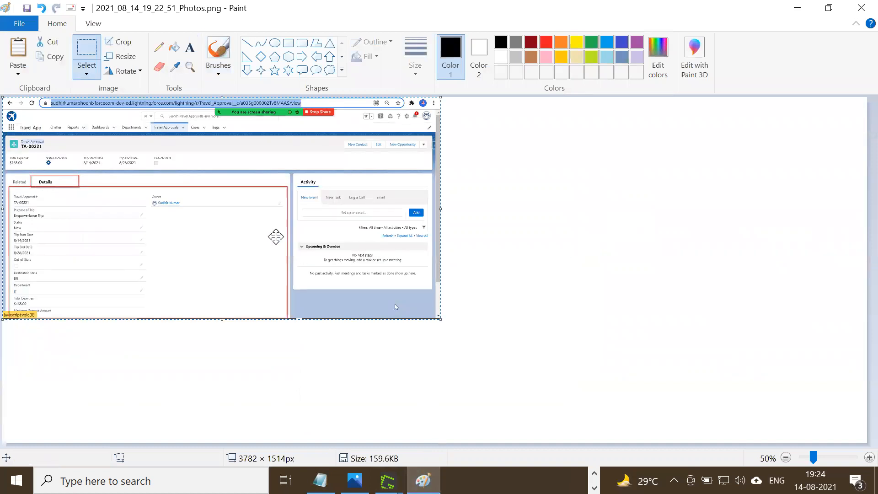
Try placing and shrinking the pasted record capture beside the layout capture, and undo the changes.
{"action": "left_click_drag", "start_coordinate": [337, 258], "coordinate": [542, 313]}
{"action": "left_click_drag", "start_coordinate": [386, 240], "coordinate": [428, 219]}
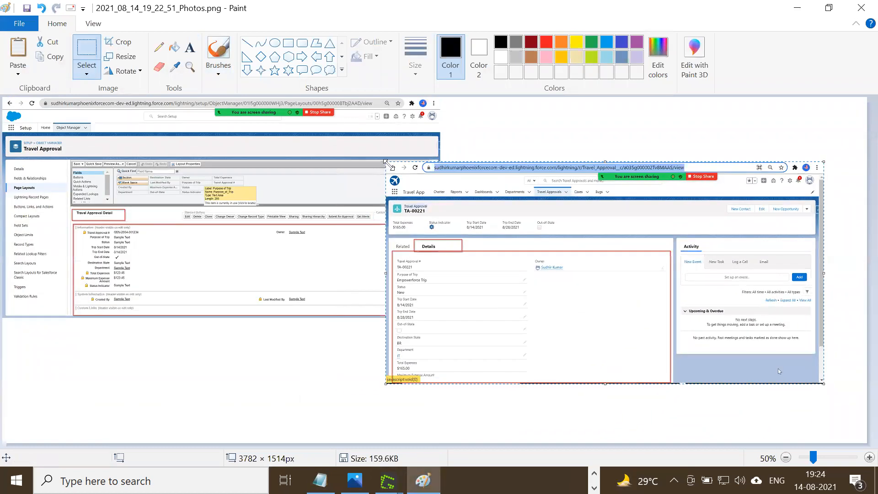
{"action": "left_click_drag", "start_coordinate": [434, 189], "coordinate": [451, 202]}
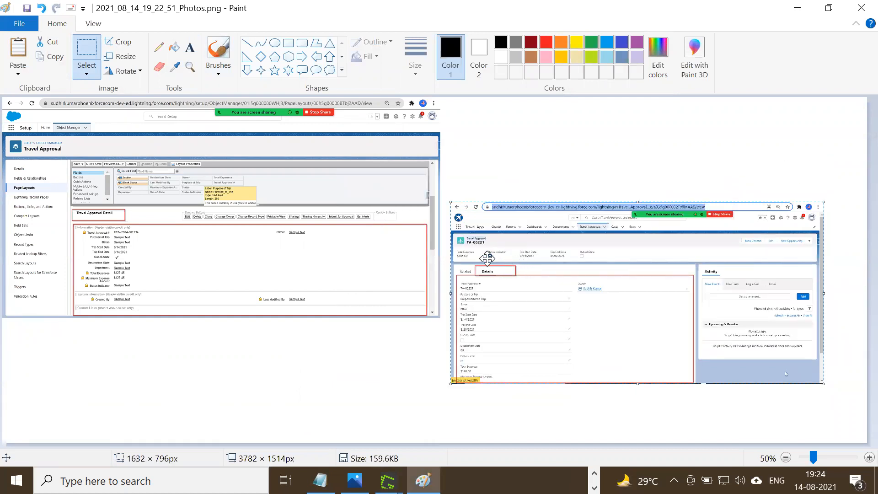
{"action": "key", "text": "Delete"}
{"action": "key", "text": "ctrl+z"}
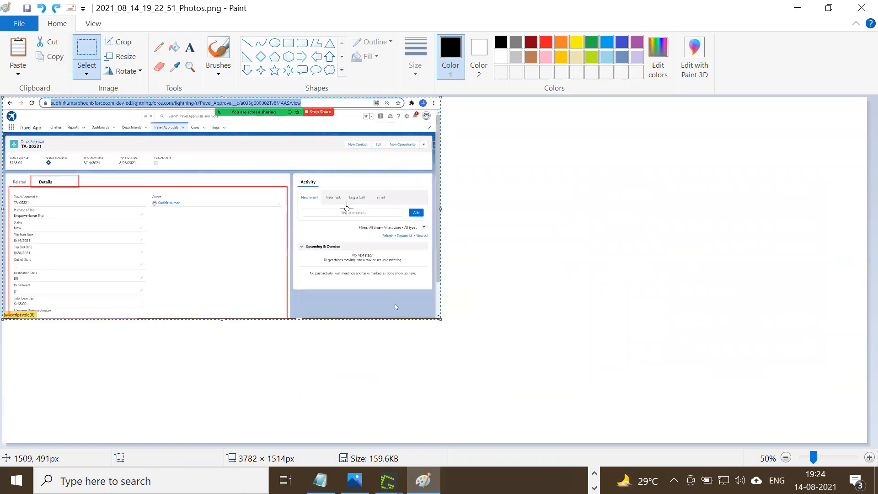
Place the pasted record capture on the blank canvas below and to the right of the layout capture.
{"action": "left_click_drag", "start_coordinate": [313, 213], "coordinate": [575, 304]}
{"action": "left_click_drag", "start_coordinate": [688, 296], "coordinate": [688, 296]}
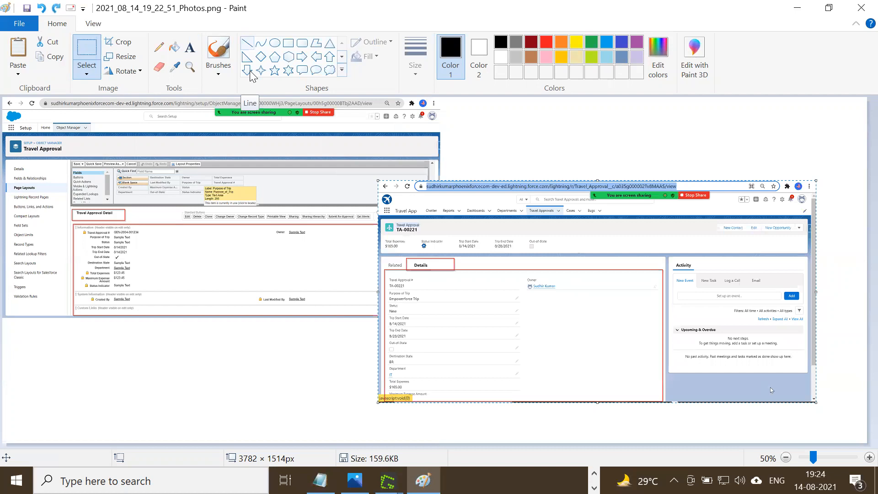
Draw an arrow from the record's Details tab to the Travel Approval Detail heading, and frame the layout capture's Page Layouts entry with a rectangle.
{"action": "left_click", "coordinate": [246, 43]}
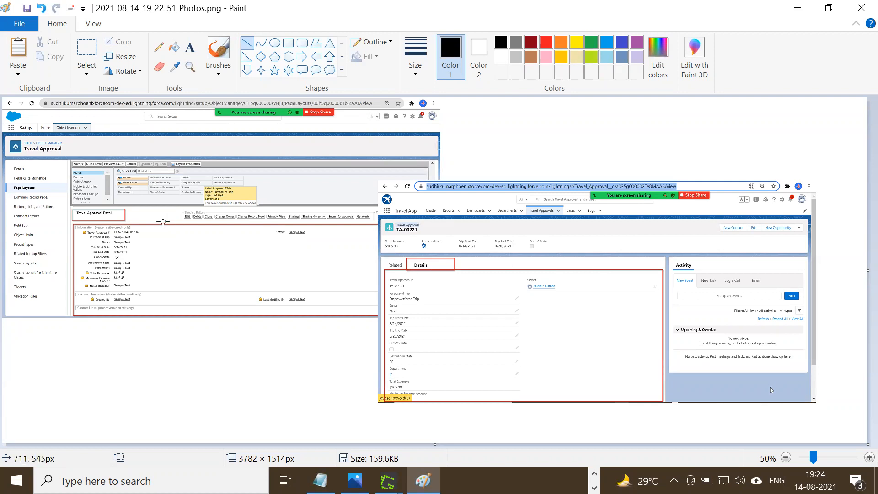
{"action": "mouse_move", "coordinate": [437, 264]}
{"action": "left_mouse_down"}
{"action": "mouse_move", "coordinate": [135, 213]}
{"action": "mouse_move", "coordinate": [135, 221]}
{"action": "left_mouse_up"}
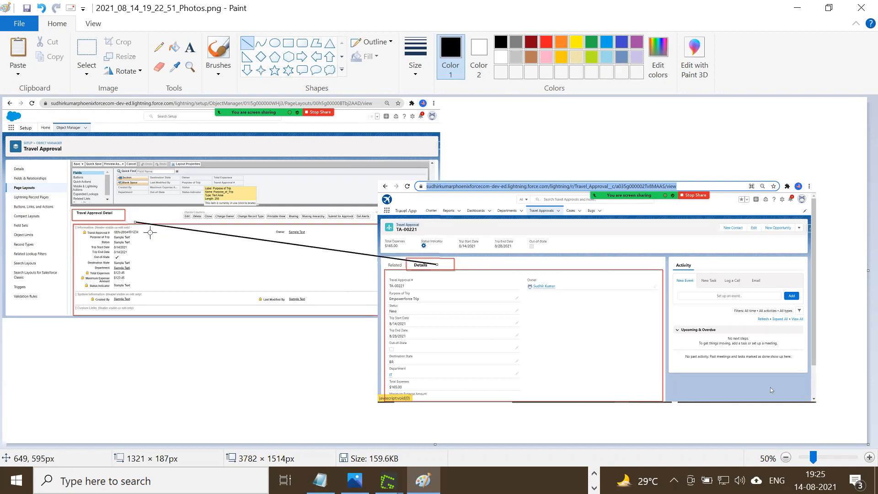
{"action": "mouse_move", "coordinate": [144, 232]}
{"action": "left_mouse_down"}
{"action": "mouse_move", "coordinate": [133, 218]}
{"action": "mouse_move", "coordinate": [144, 217]}
{"action": "mouse_move", "coordinate": [135, 223]}
{"action": "left_mouse_up"}
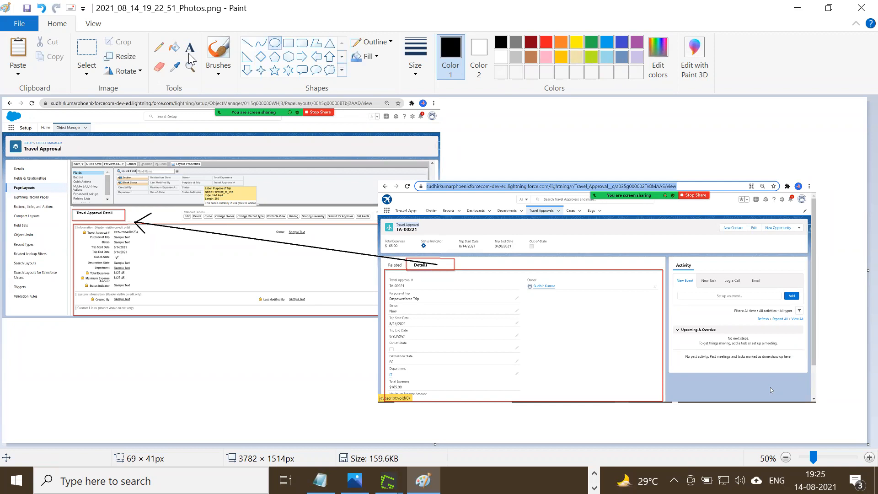
{"action": "left_click", "coordinate": [288, 42]}
{"action": "left_click_drag", "start_coordinate": [9, 182], "coordinate": [69, 193]}
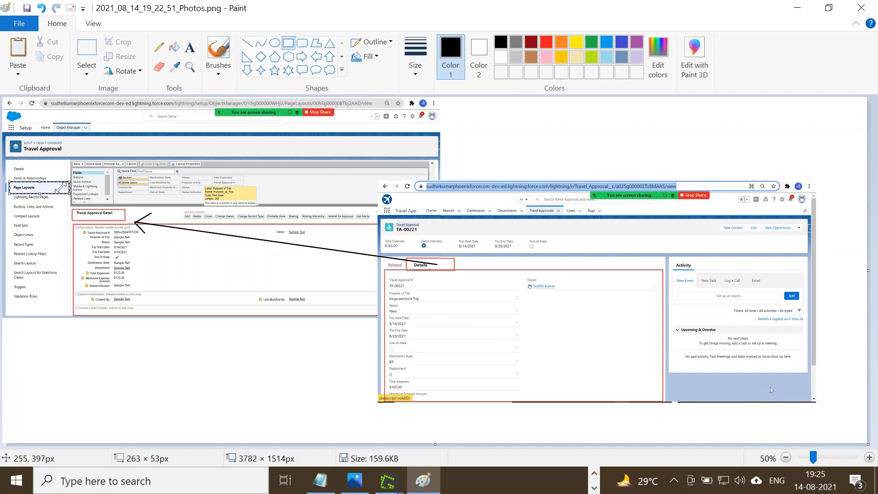
Leave the image editors, switch back to the TA-00221 record in the browser, and show its related lists.
{"action": "left_click", "coordinate": [849, 6]}
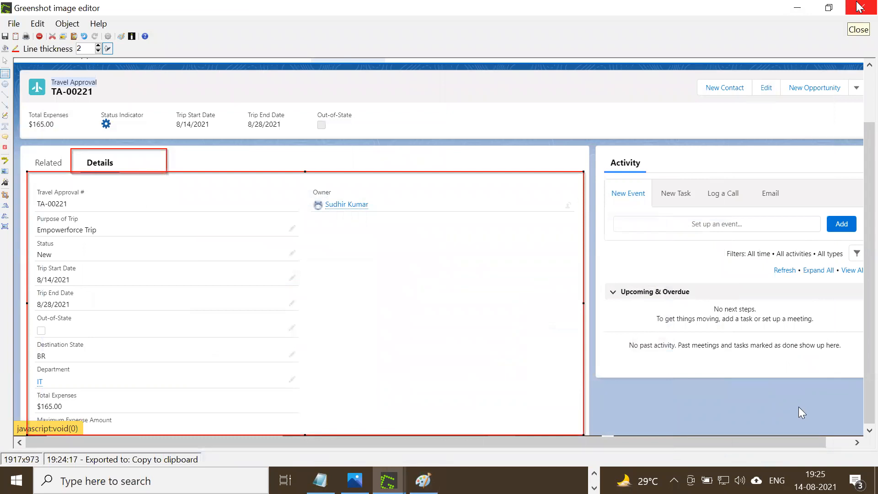
{"action": "left_click", "coordinate": [859, 7]}
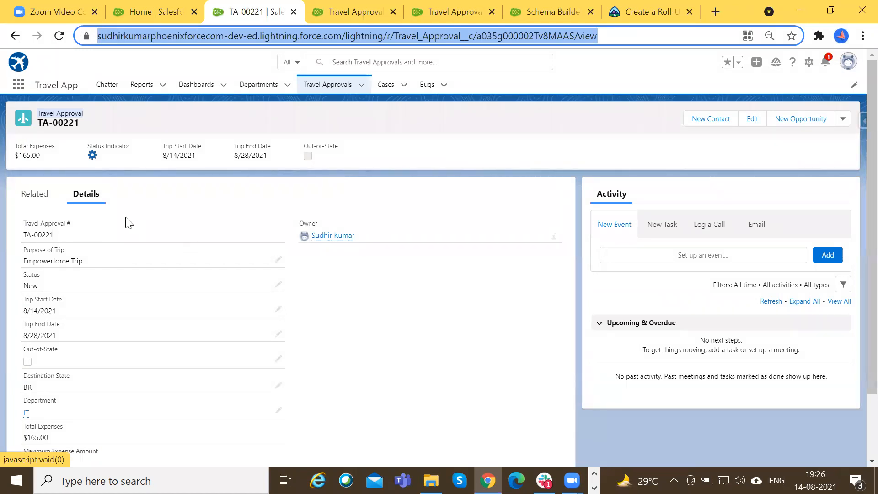
{"action": "left_click", "coordinate": [34, 203]}
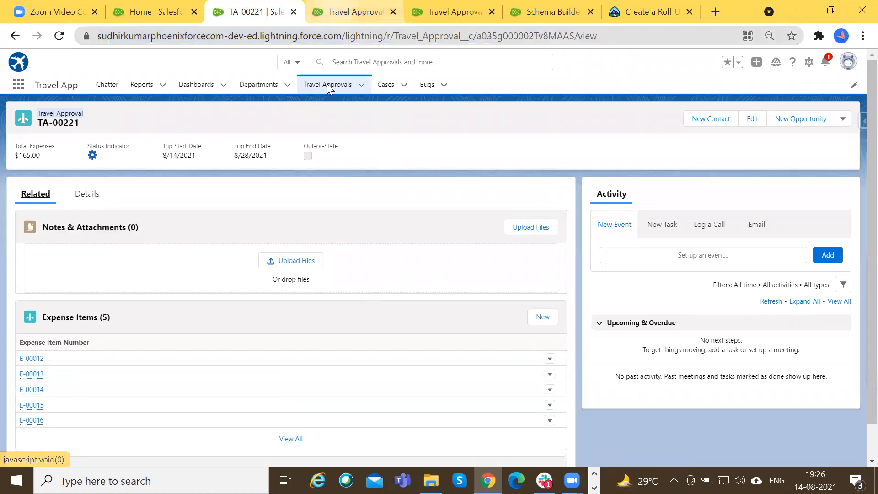
Capture the Travel Approval page layout at its Related Lists section, with Expense Items in view, and open the capture in the Greenshot image editor.
{"action": "key", "text": "ctrl+Tab"}
{"action": "scroll", "coordinate": [221, 352], "scroll_direction": "down", "scroll_amount": 5}
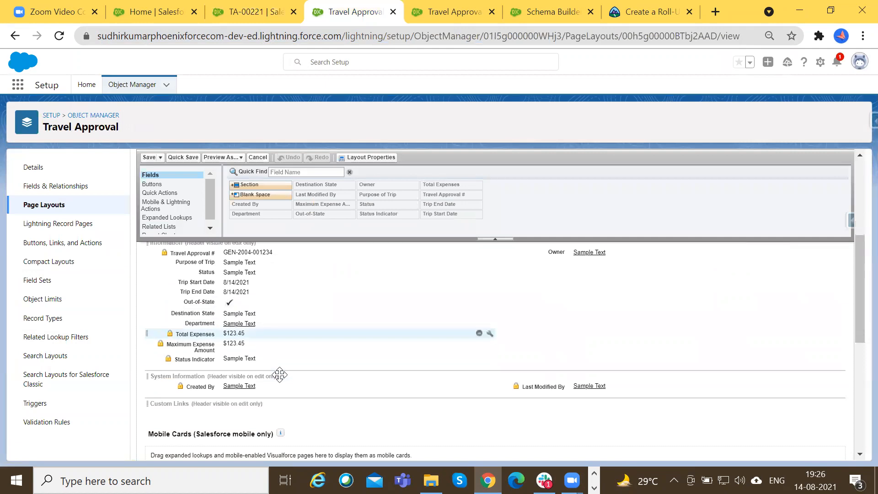
{"action": "left_click", "coordinate": [400, 314]}
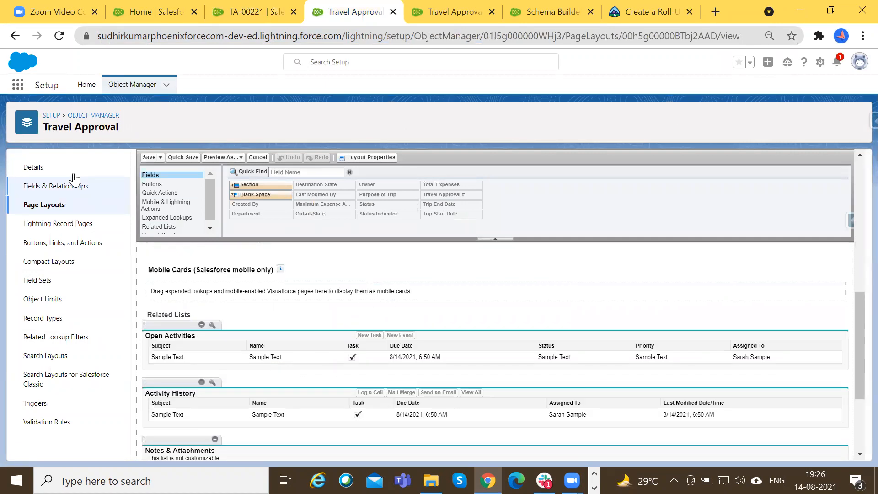
{"action": "scroll", "coordinate": [305, 288], "scroll_direction": "down", "scroll_amount": 2}
{"action": "scroll", "coordinate": [305, 288], "scroll_direction": "up", "scroll_amount": 2}
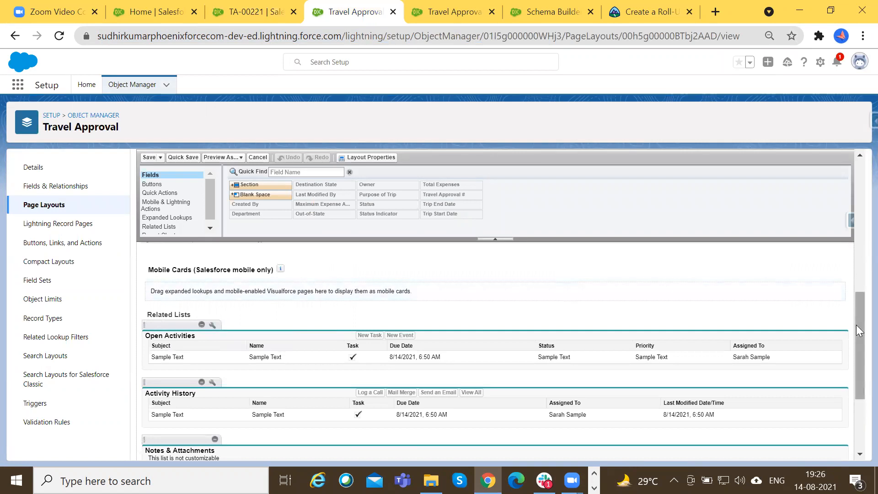
{"action": "left_click_drag", "start_coordinate": [855, 328], "coordinate": [855, 349]}
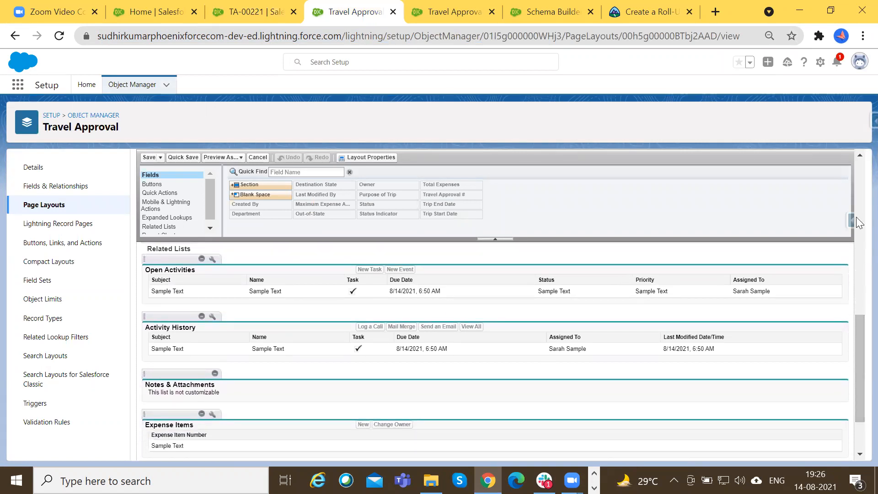
{"action": "key", "text": "Print"}
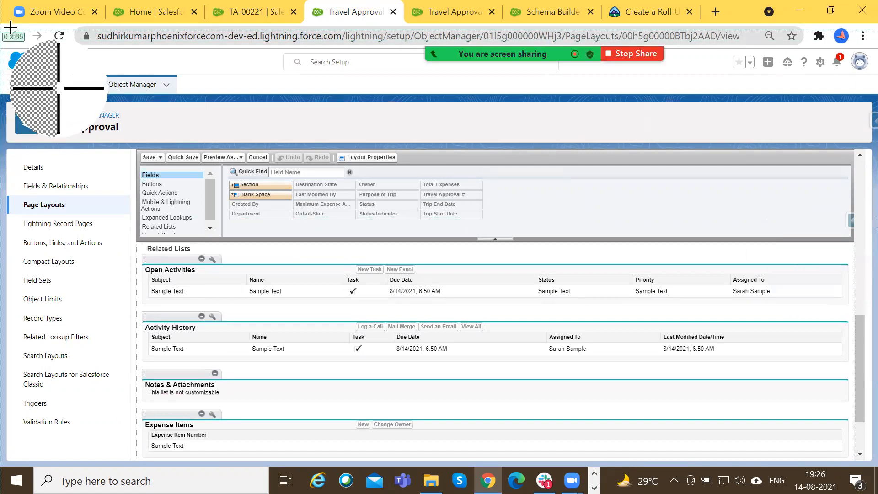
{"action": "left_click_drag", "start_coordinate": [10, 25], "coordinate": [866, 459]}
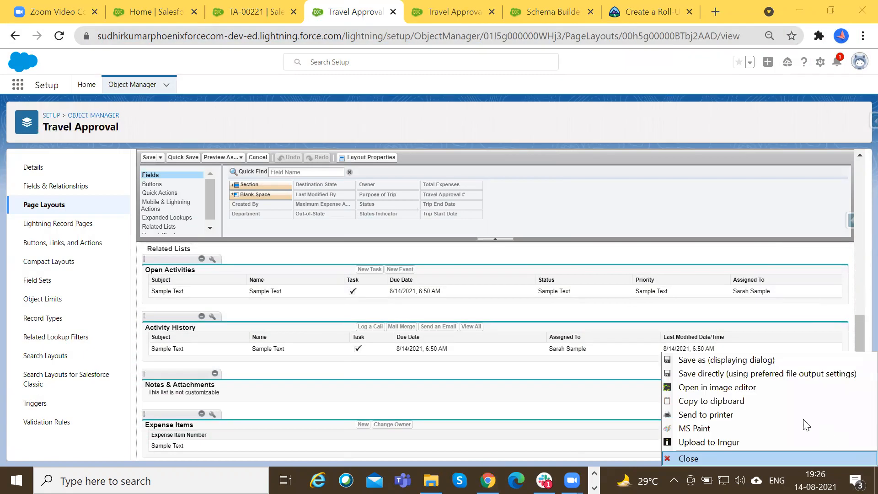
{"action": "left_click", "coordinate": [745, 382]}
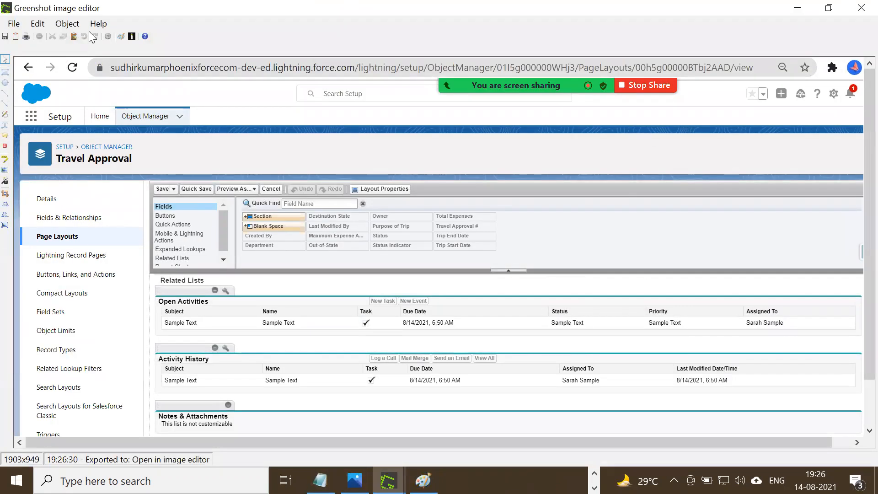
Frame the Page Layouts entry, the Related Lists heading, and the Open Activities and Expense Items lists with red rectangles on the capture.
{"action": "left_click", "coordinate": [66, 25]}
{"action": "left_click", "coordinate": [73, 37]}
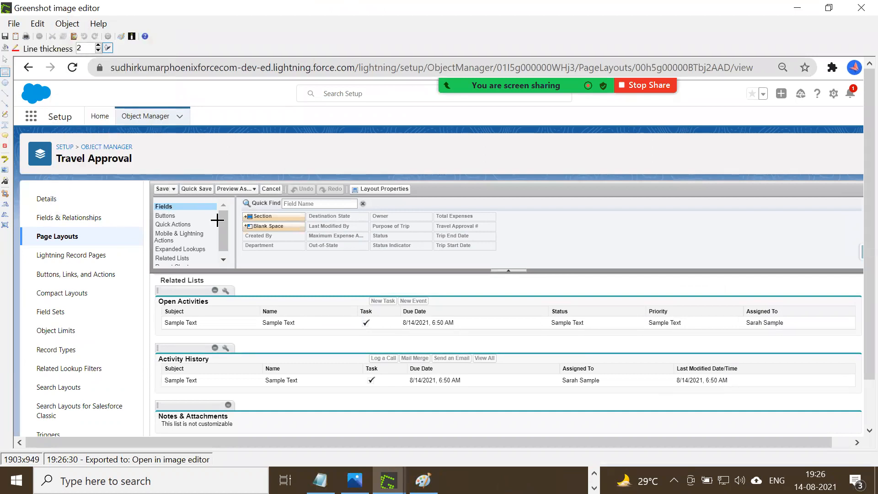
{"action": "left_click_drag", "start_coordinate": [26, 227], "coordinate": [251, 289]}
{"action": "left_click_drag", "start_coordinate": [152, 295], "coordinate": [535, 349]}
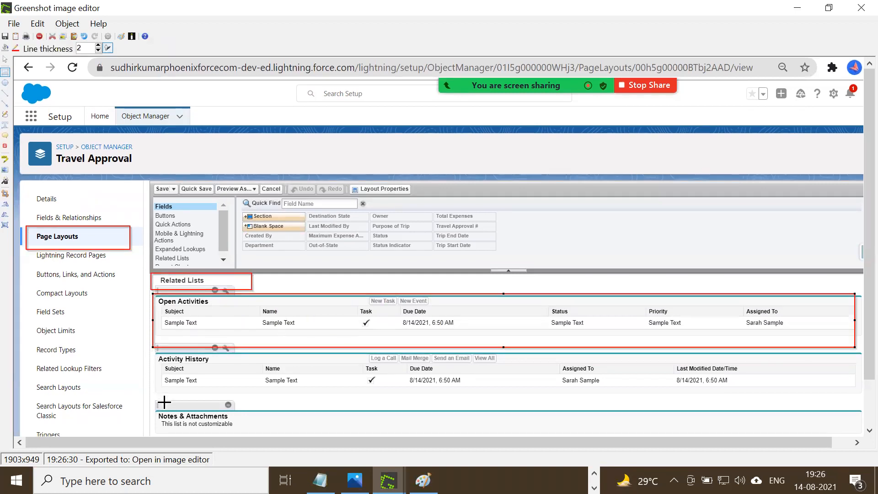
{"action": "scroll", "coordinate": [162, 392], "scroll_direction": "down", "scroll_amount": 3}
{"action": "left_click_drag", "start_coordinate": [156, 389], "coordinate": [500, 419]}
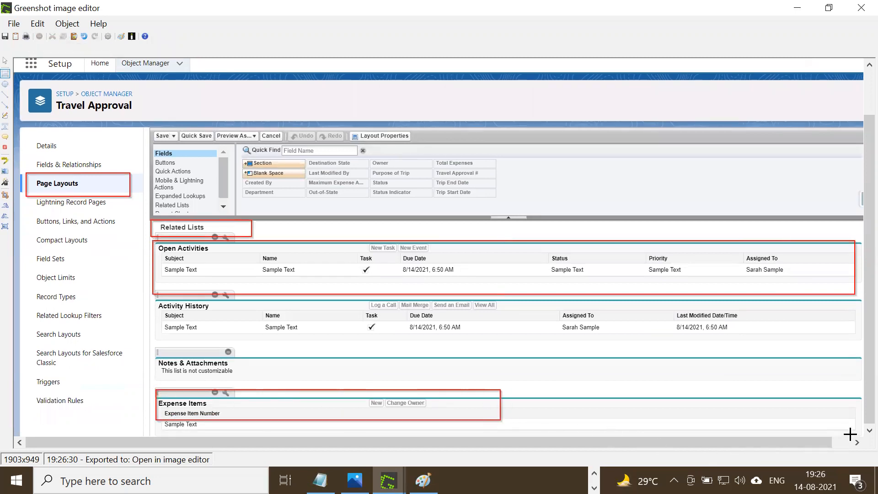
{"action": "left_click_drag", "start_coordinate": [863, 435], "coordinate": [863, 434]}
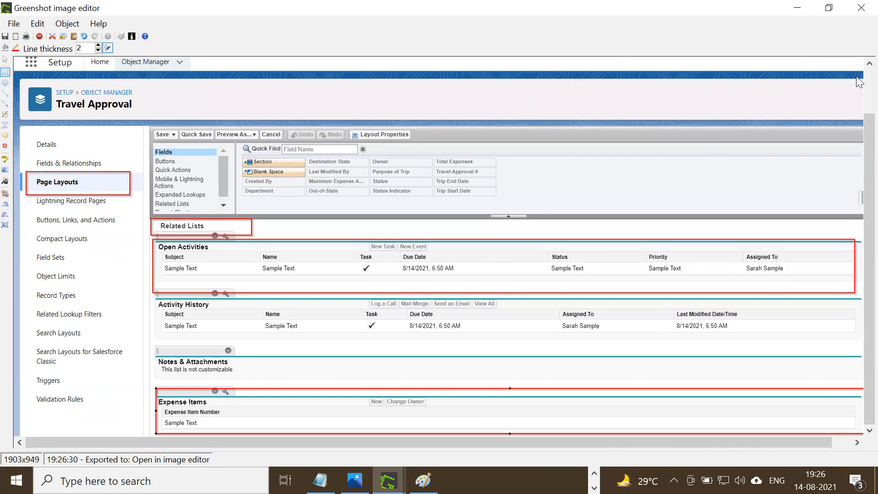
Switch to the browser and add Amount and Expense Type as columns of the Expense Items related list in the Travel Approval page layout.
{"action": "key", "text": "alt+Tab"}
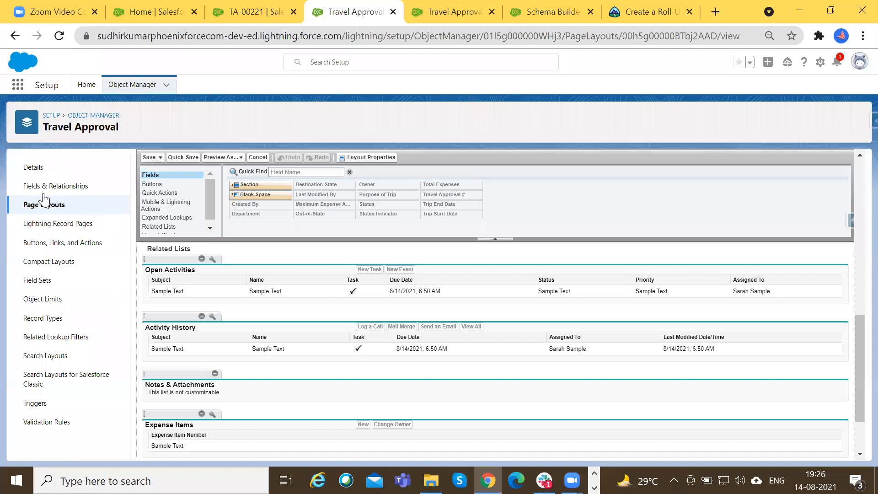
{"action": "key", "text": "ctrl+shift+Tab"}
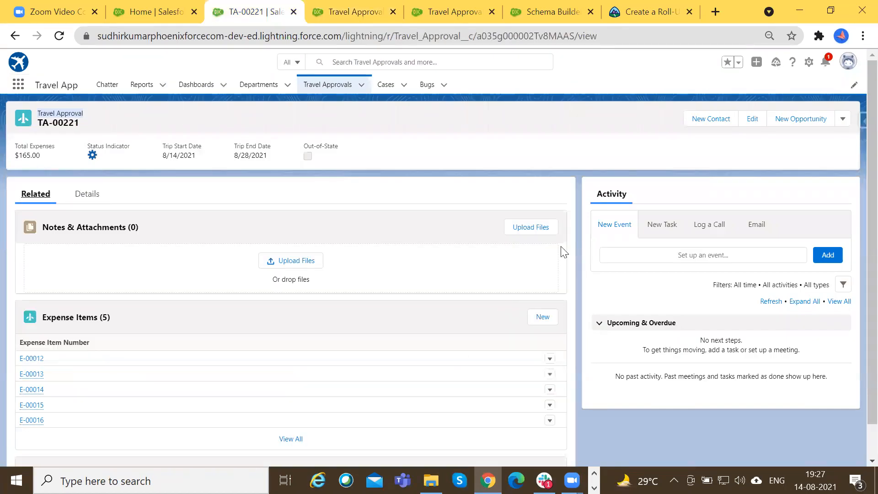
{"action": "key", "text": "ctrl+Tab"}
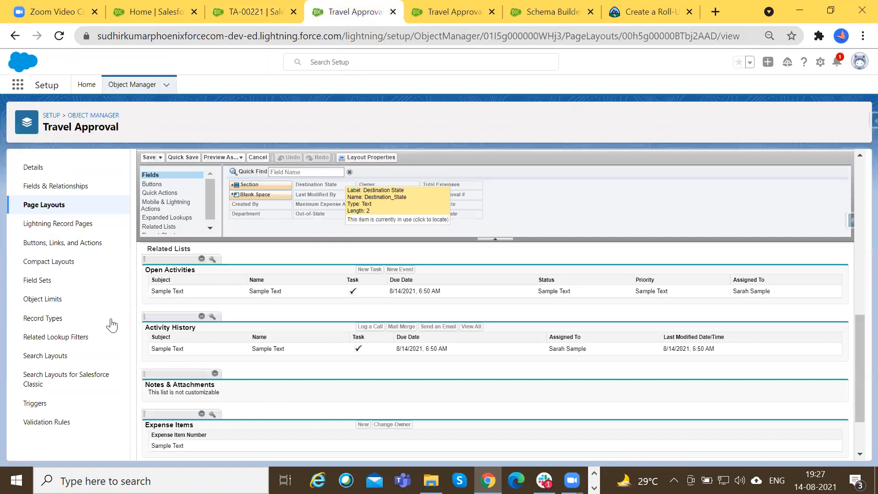
{"action": "left_click", "coordinate": [212, 413]}
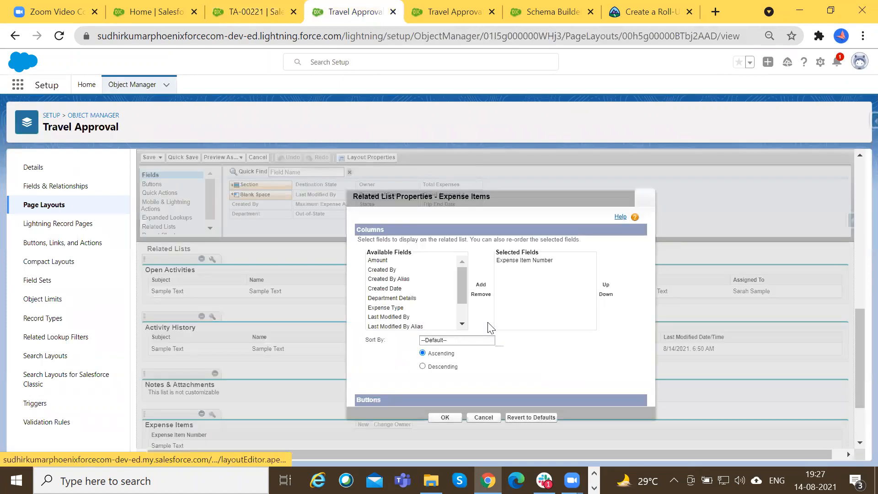
{"action": "left_click", "coordinate": [397, 261]}
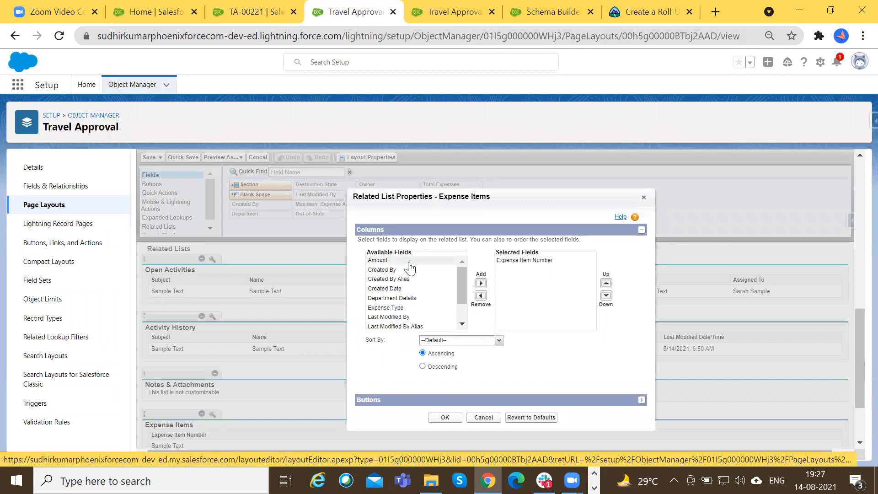
{"action": "left_click", "coordinate": [480, 284]}
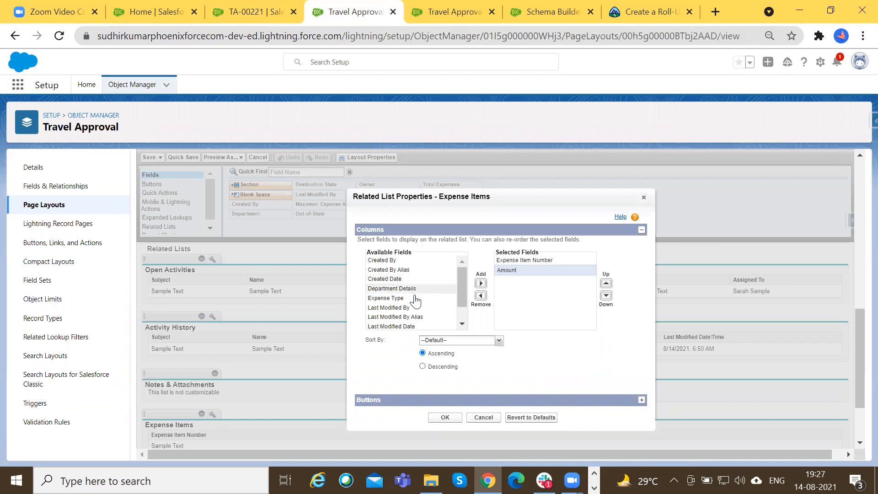
{"action": "left_click", "coordinate": [409, 299]}
{"action": "left_click", "coordinate": [481, 284]}
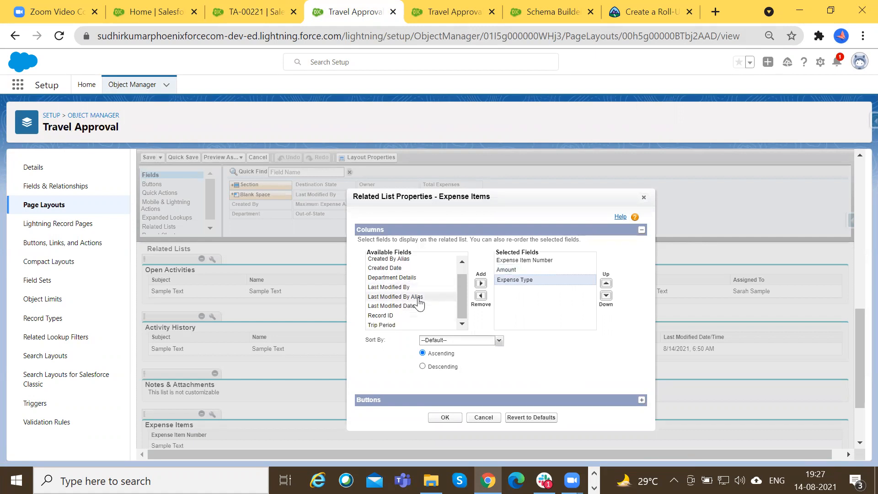
Add Created Date and Created By to the Expense Items columns, and order Created Date after Created By.
{"action": "scroll", "coordinate": [410, 311], "scroll_direction": "down", "scroll_amount": 1}
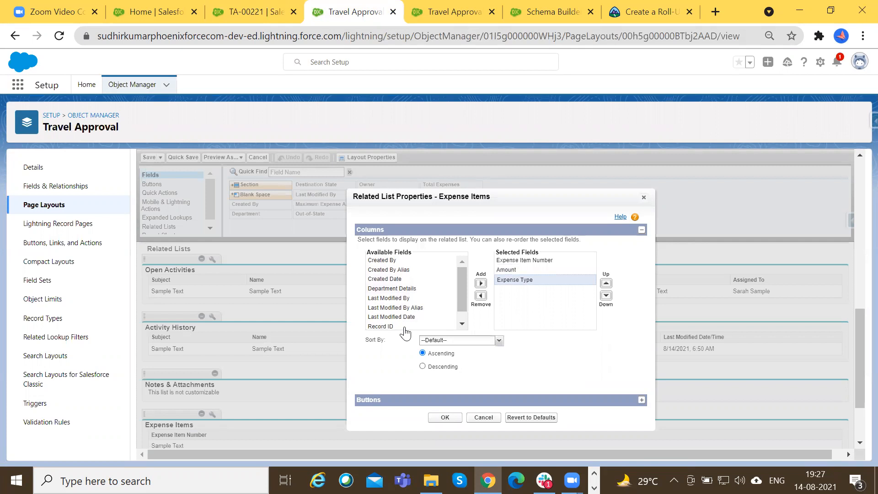
{"action": "scroll", "coordinate": [408, 286], "scroll_direction": "up", "scroll_amount": 1}
{"action": "left_click", "coordinate": [407, 280]}
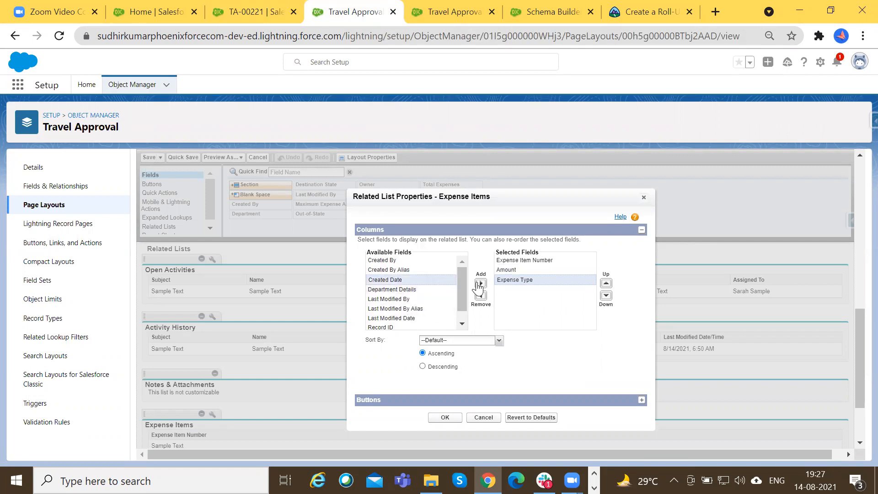
{"action": "left_click", "coordinate": [480, 283]}
{"action": "left_click", "coordinate": [403, 260]}
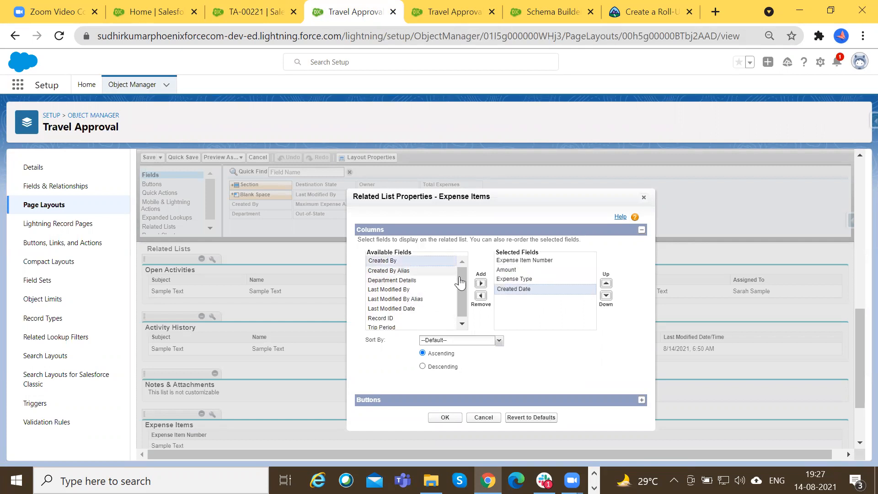
{"action": "left_click", "coordinate": [480, 283]}
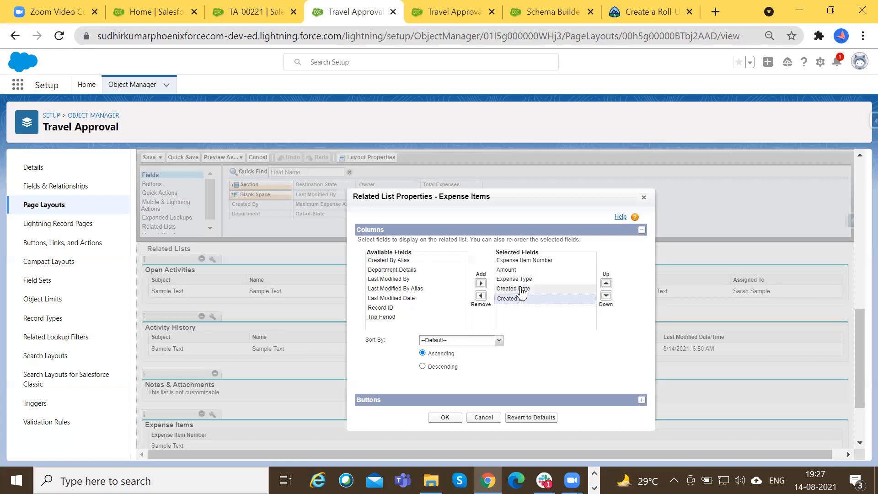
{"action": "left_click", "coordinate": [522, 289]}
{"action": "left_click", "coordinate": [606, 296]}
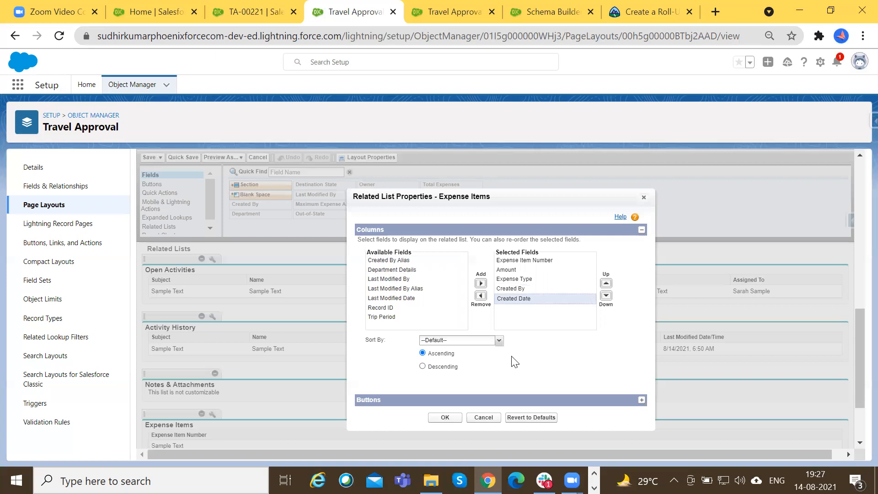
Apply the Expense Items list properties with the default ascending sort, and save the page layout.
{"action": "left_click", "coordinate": [500, 341]}
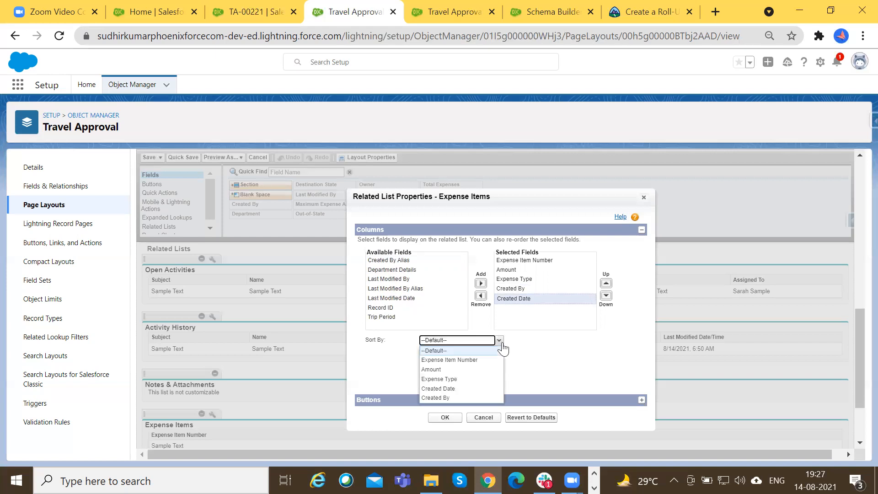
{"action": "left_click", "coordinate": [555, 347]}
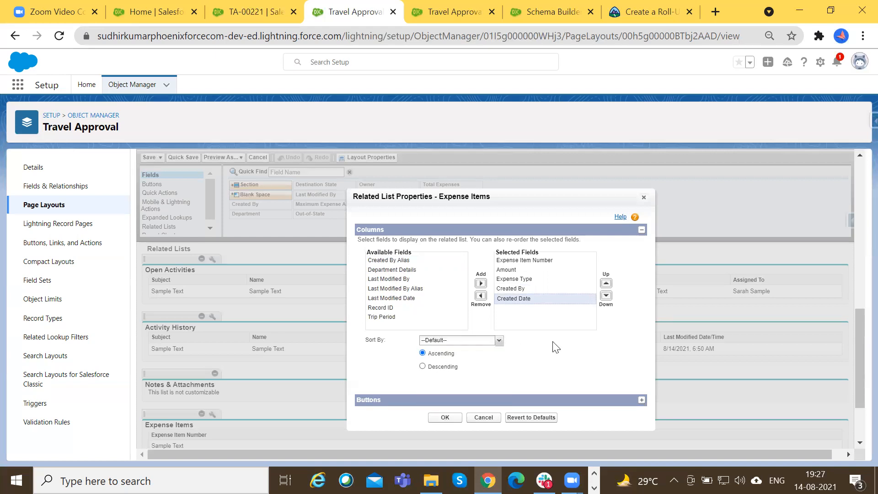
{"action": "left_click", "coordinate": [455, 417]}
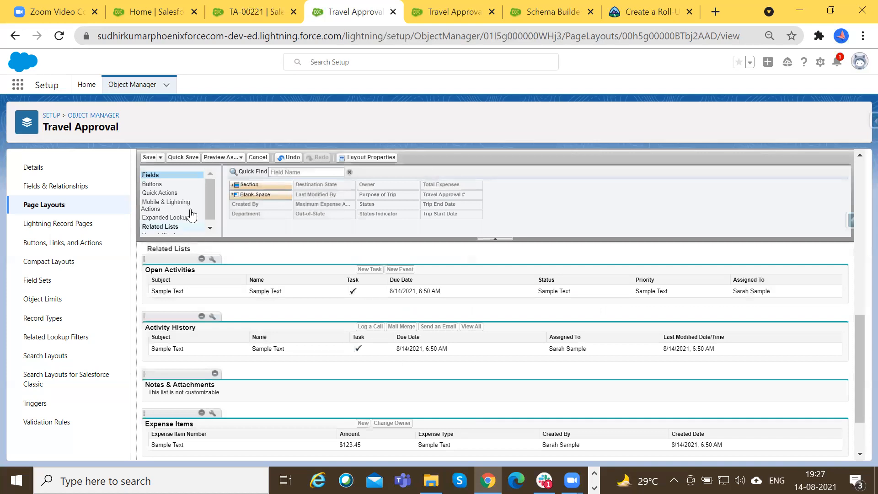
{"action": "left_click", "coordinate": [150, 158]}
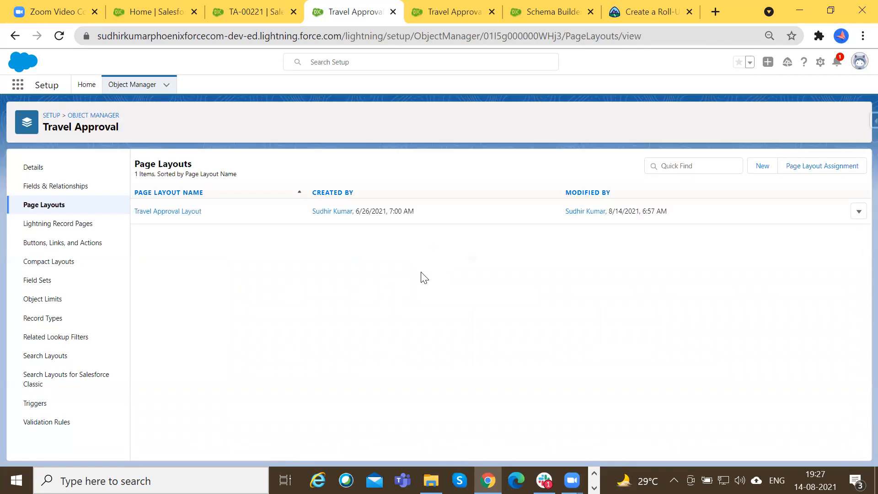
Reload the TA-00221 record and examine the columns of its Expense Items related list.
{"action": "left_click", "coordinate": [258, 6]}
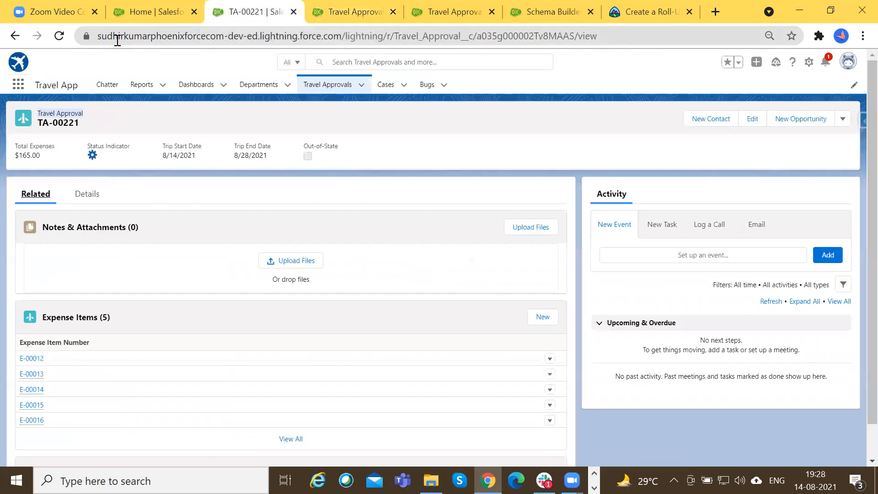
{"action": "left_click", "coordinate": [59, 36]}
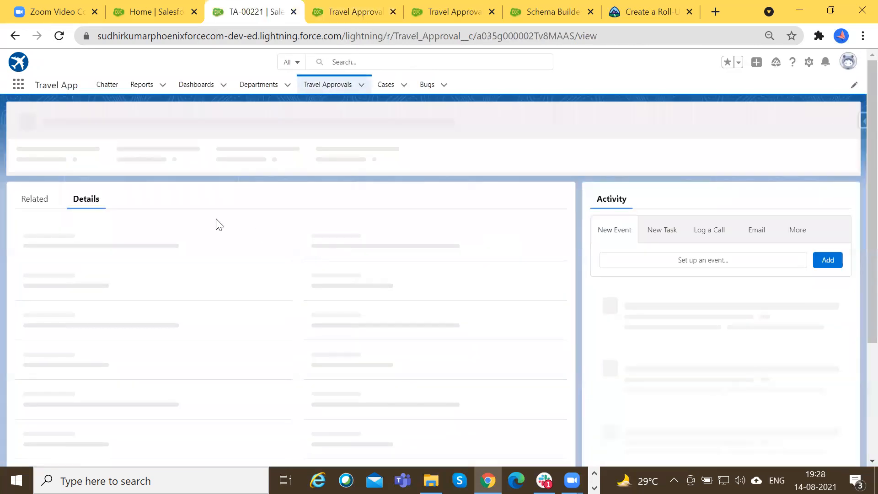
{"action": "left_click", "coordinate": [36, 194]}
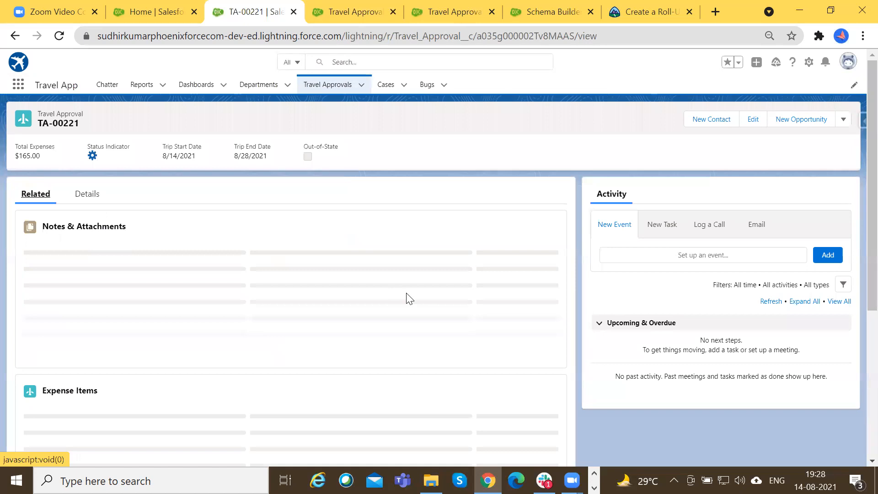
{"action": "scroll", "coordinate": [156, 310], "scroll_direction": "down", "scroll_amount": 1}
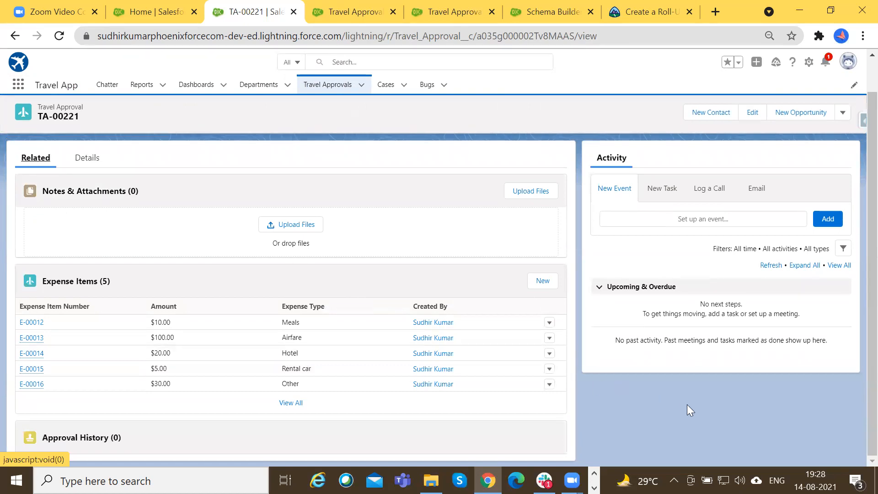
{"action": "scroll", "coordinate": [687, 404], "scroll_direction": "up", "scroll_amount": 1}
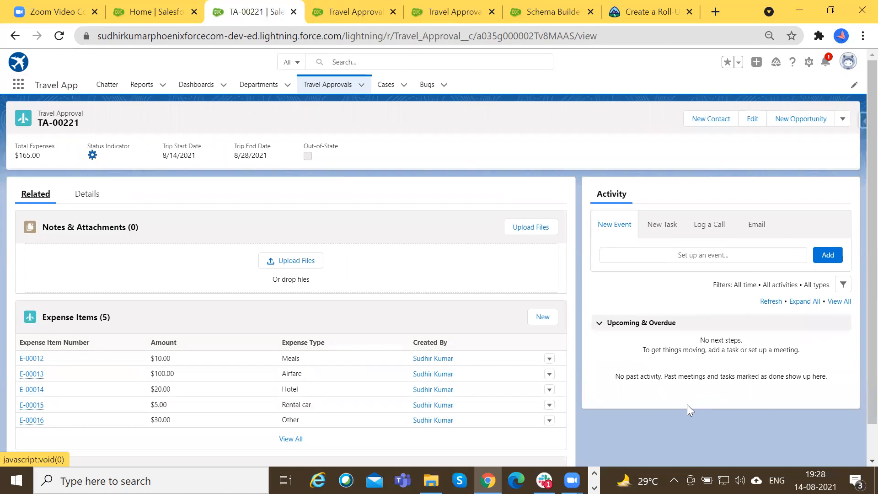
Capture the TA-00221 record page as a region screenshot and open it in the Greenshot image editor.
{"action": "key", "text": "Print"}
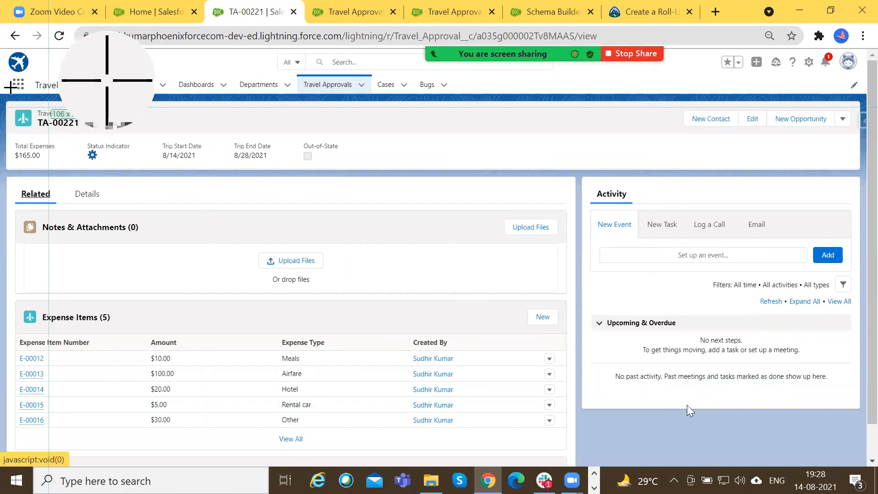
{"action": "left_click_drag", "start_coordinate": [2, 22], "coordinate": [866, 464]}
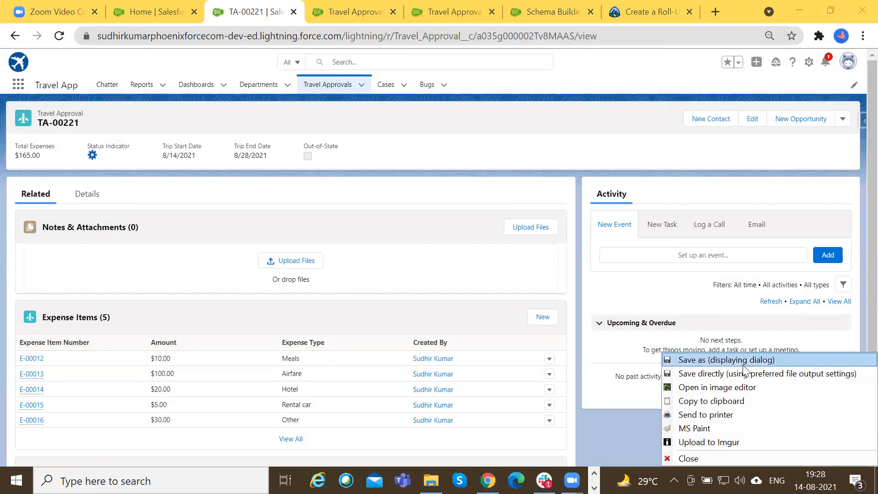
{"action": "mouse_move", "coordinate": [750, 392]}
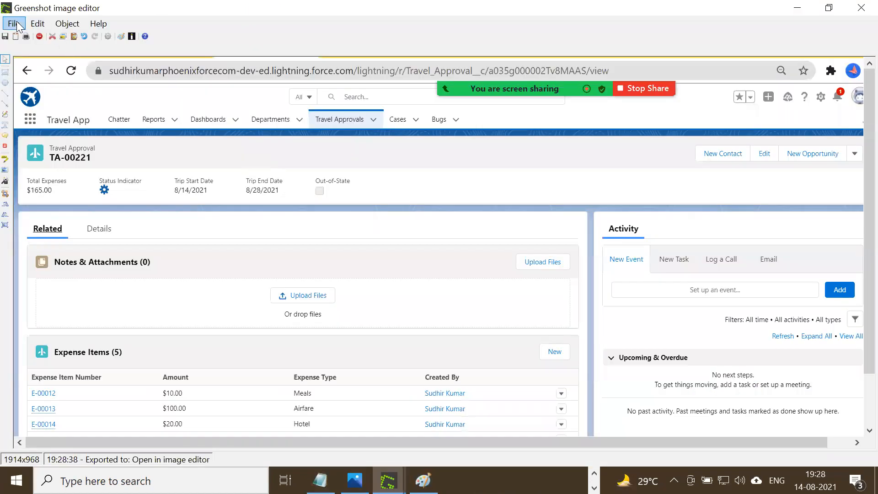
Outline the Related tab, the Expense Items list and the Notes & Attachments list with red rectangles in the record capture.
{"action": "left_click", "coordinate": [17, 24]}
{"action": "left_click", "coordinate": [67, 23]}
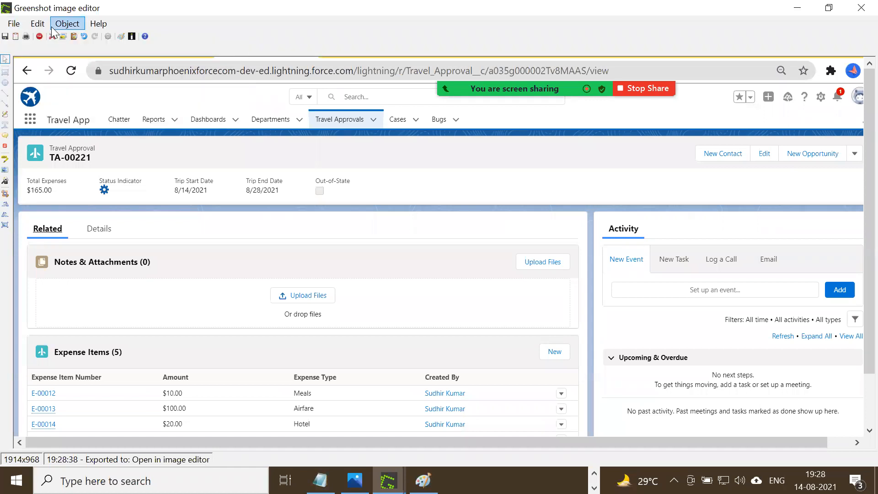
{"action": "left_click", "coordinate": [78, 37]}
{"action": "mouse_move", "coordinate": [25, 215]}
{"action": "left_mouse_down"}
{"action": "mouse_move", "coordinate": [37, 238]}
{"action": "mouse_move", "coordinate": [78, 243]}
{"action": "left_mouse_up"}
{"action": "scroll", "coordinate": [78, 247], "scroll_direction": "down", "scroll_amount": 3}
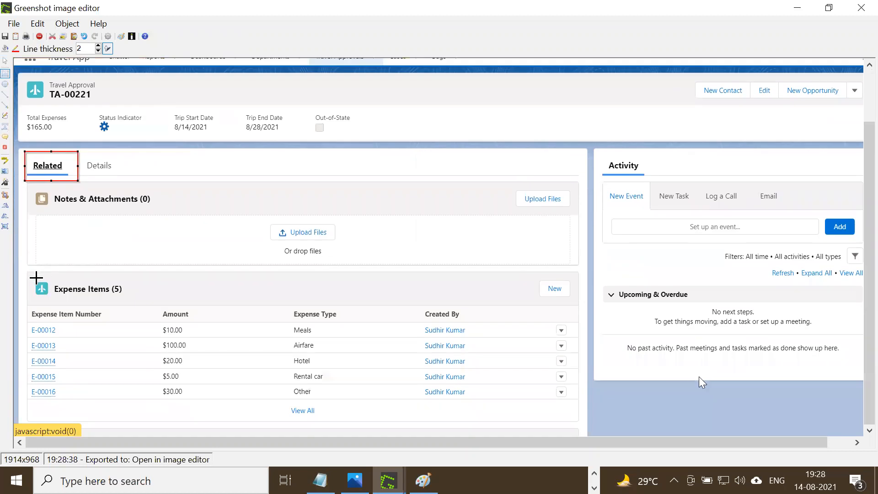
{"action": "mouse_move", "coordinate": [31, 271]}
{"action": "left_mouse_down"}
{"action": "mouse_move", "coordinate": [88, 337]}
{"action": "mouse_move", "coordinate": [583, 424]}
{"action": "left_mouse_up"}
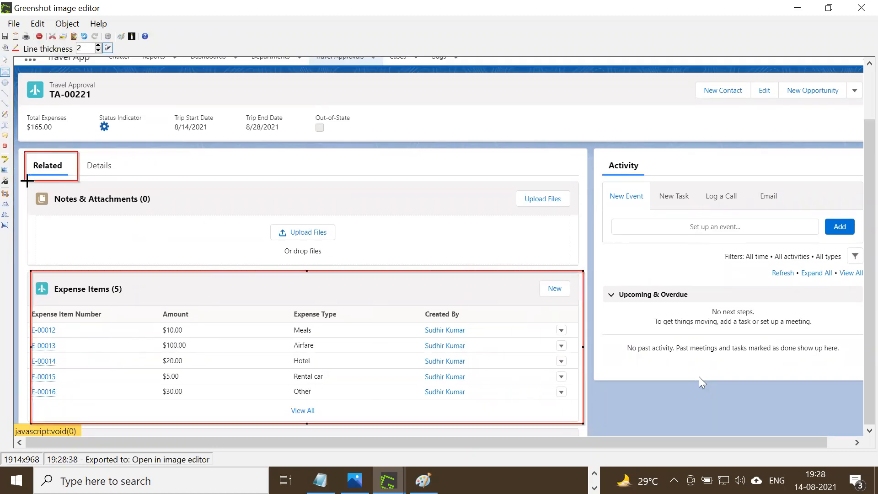
{"action": "left_click_drag", "start_coordinate": [26, 189], "coordinate": [582, 256]}
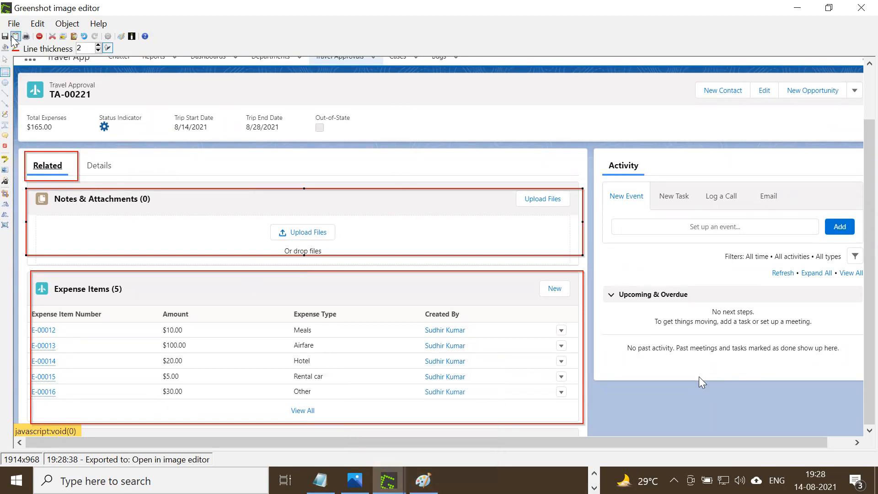
Send the annotated record capture to MS Paint and enlarge the canvas to about 3796 × 1530 px at 50% zoom.
{"action": "left_click", "coordinate": [14, 23]}
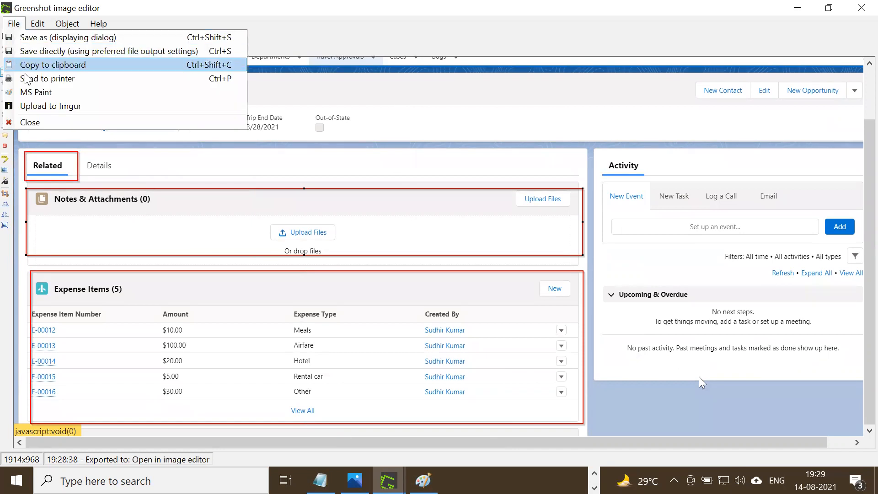
{"action": "left_click", "coordinate": [31, 93]}
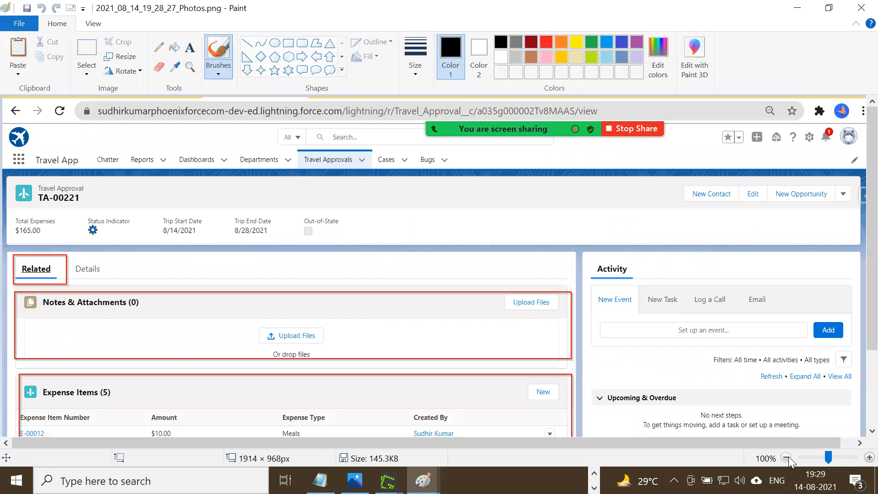
{"action": "left_click", "coordinate": [787, 457]}
{"action": "left_click_drag", "start_coordinate": [442, 321], "coordinate": [870, 446]}
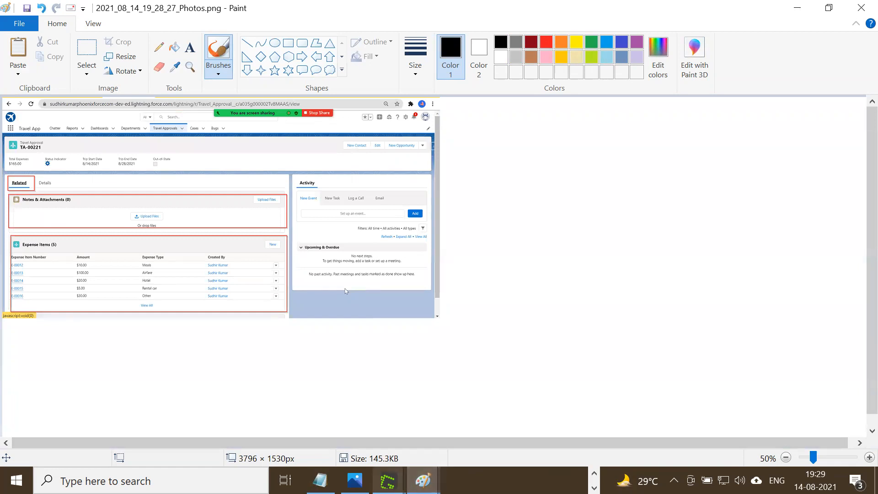
Copy the annotated Travel Approval page layout capture from Greenshot and paste it into Paint, below and to the right of the record capture.
{"action": "mouse_move", "coordinate": [388, 479]}
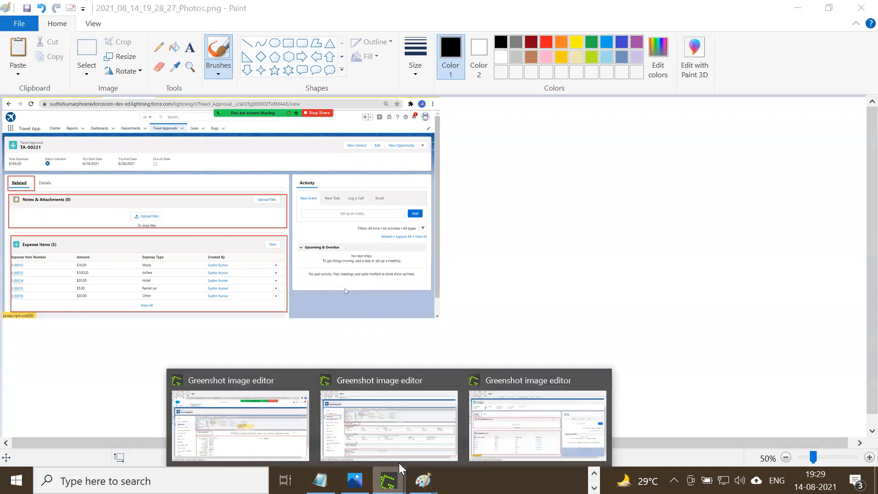
{"action": "left_click", "coordinate": [382, 420]}
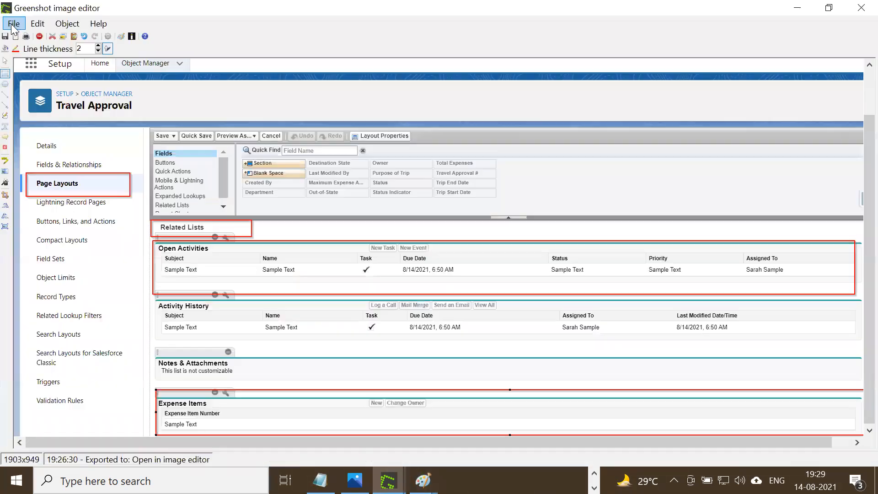
{"action": "left_click", "coordinate": [33, 66]}
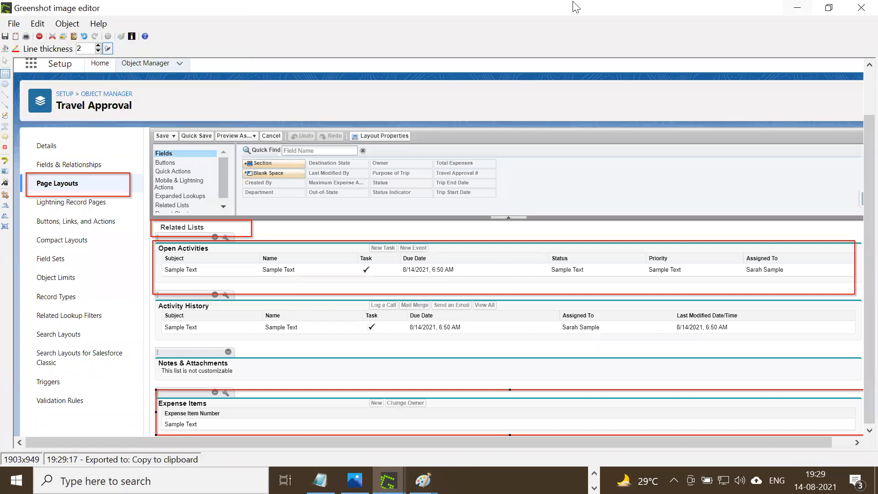
{"action": "left_click", "coordinate": [797, 8]}
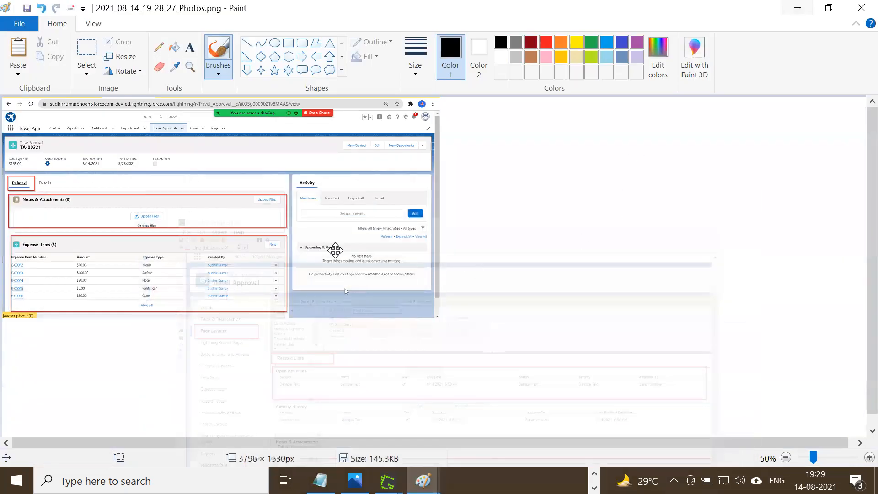
{"action": "key", "text": "ctrl+v"}
{"action": "left_click_drag", "start_coordinate": [722, 365], "coordinate": [721, 352]}
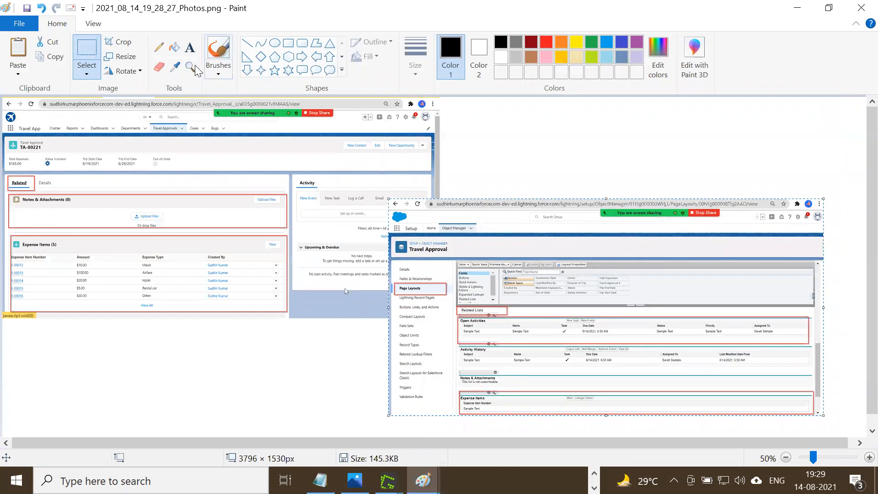
Draw a black arrow from the Related Lists heading in the layout capture to the Related tab in the record capture.
{"action": "left_click", "coordinate": [247, 43]}
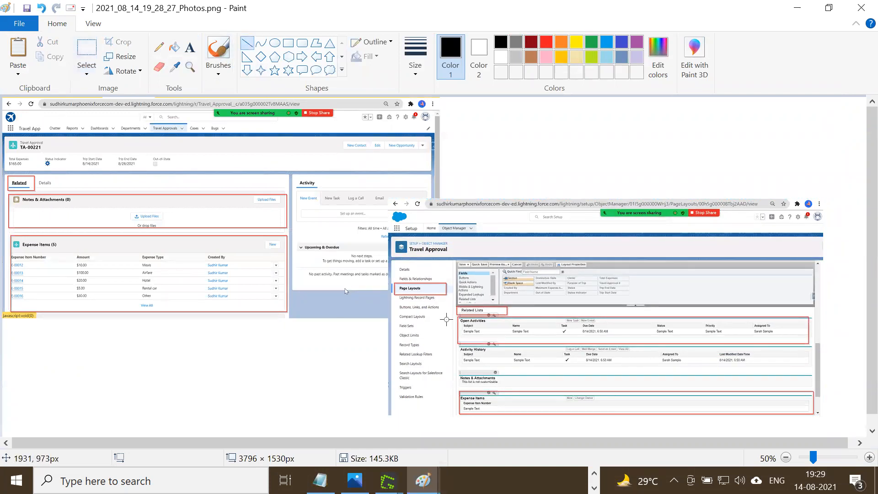
{"action": "left_click_drag", "start_coordinate": [458, 311], "coordinate": [36, 186]}
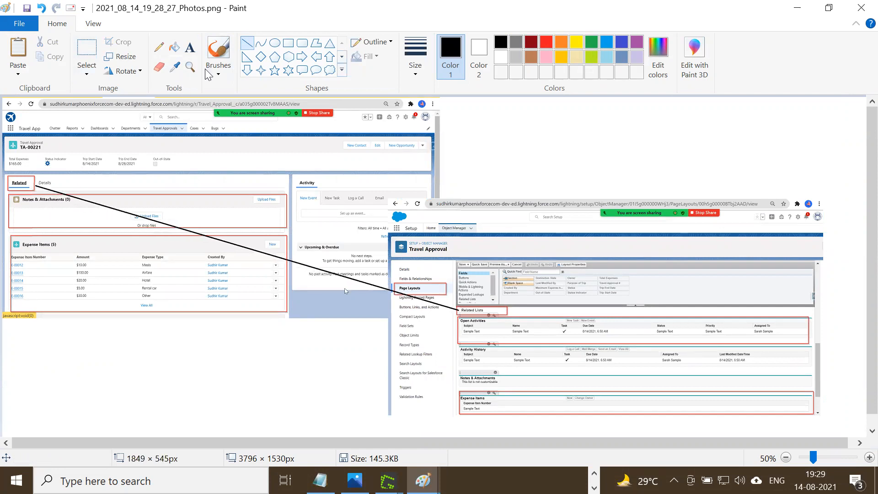
{"action": "left_click_drag", "start_coordinate": [41, 196], "coordinate": [37, 186]}
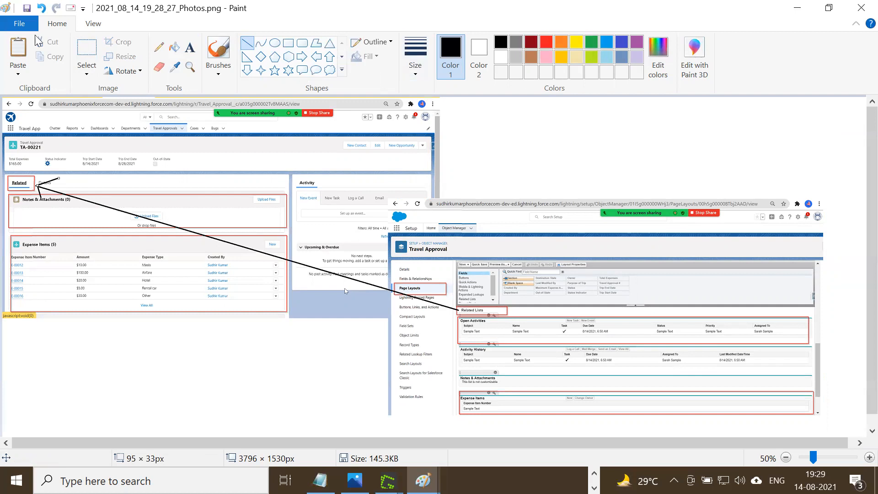
Switch back to the browser and show the Details of the TA-00221 record.
{"action": "left_click", "coordinate": [797, 8]}
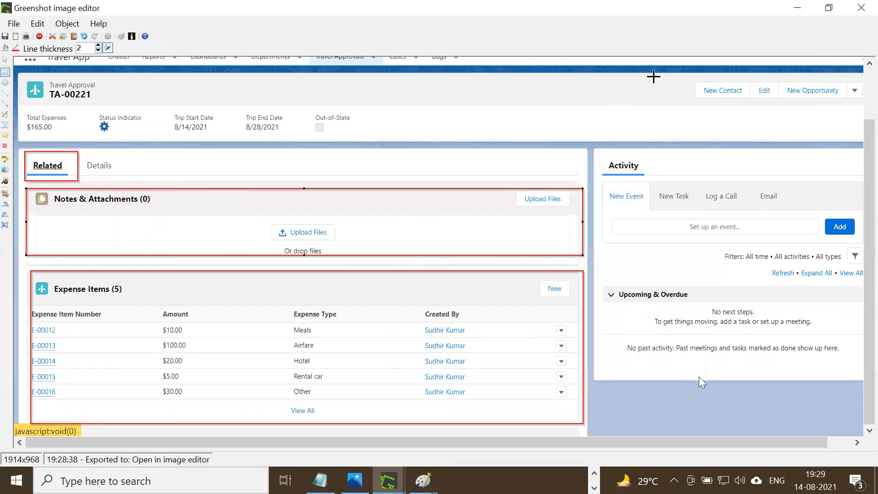
{"action": "left_click", "coordinate": [797, 7]}
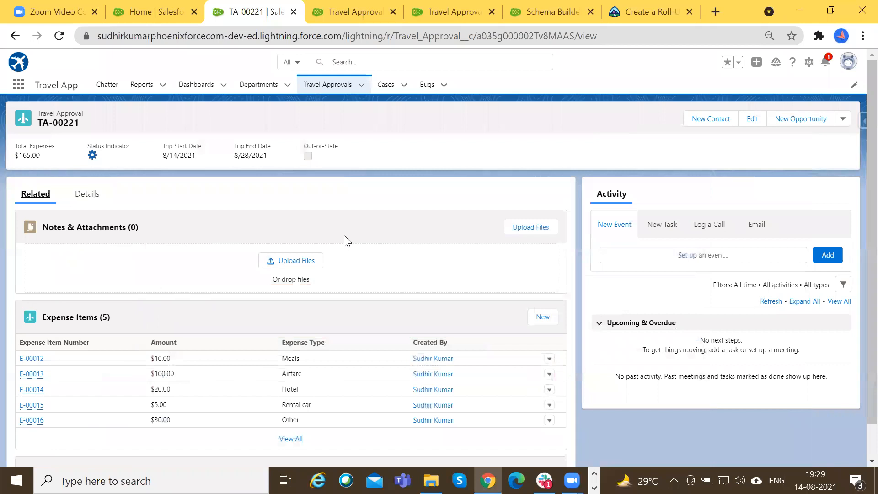
{"action": "left_click", "coordinate": [91, 197]}
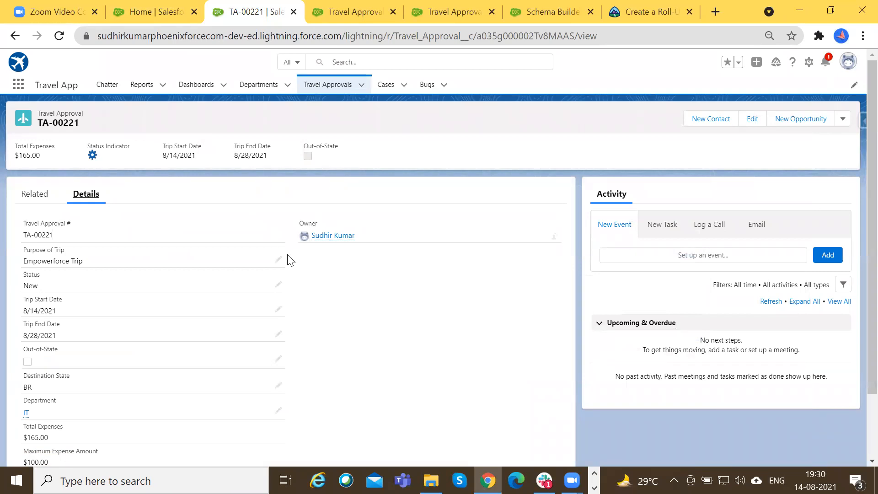
Examine the Travel Approval object's fields and relationships, and briefly view the data types offered for a new custom field.
{"action": "left_click", "coordinate": [358, 10]}
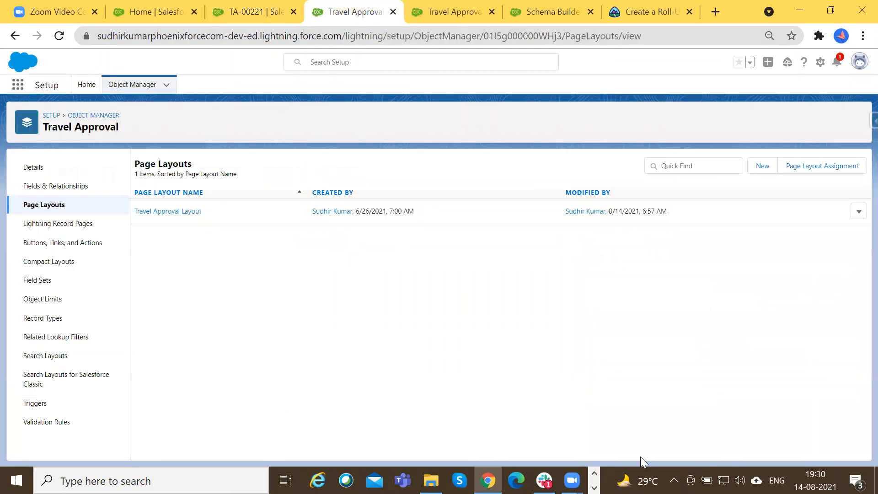
{"action": "left_click", "coordinate": [31, 186]}
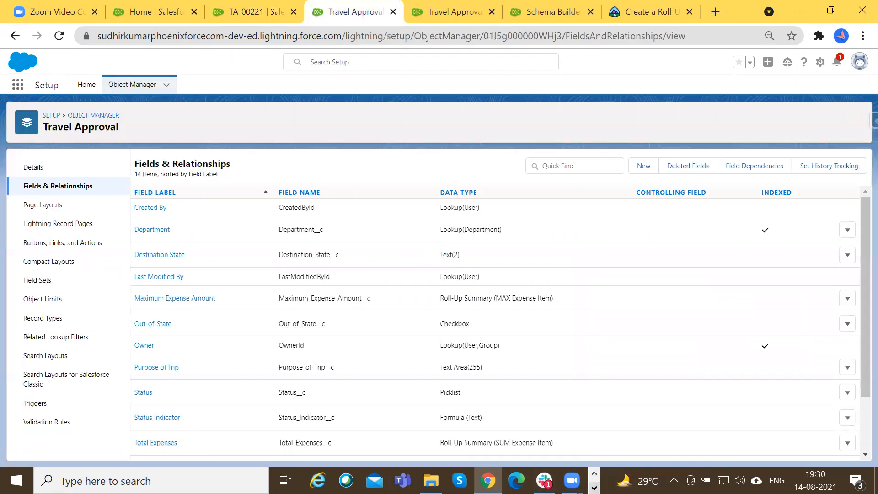
{"action": "scroll", "coordinate": [323, 314], "scroll_direction": "down", "scroll_amount": 1}
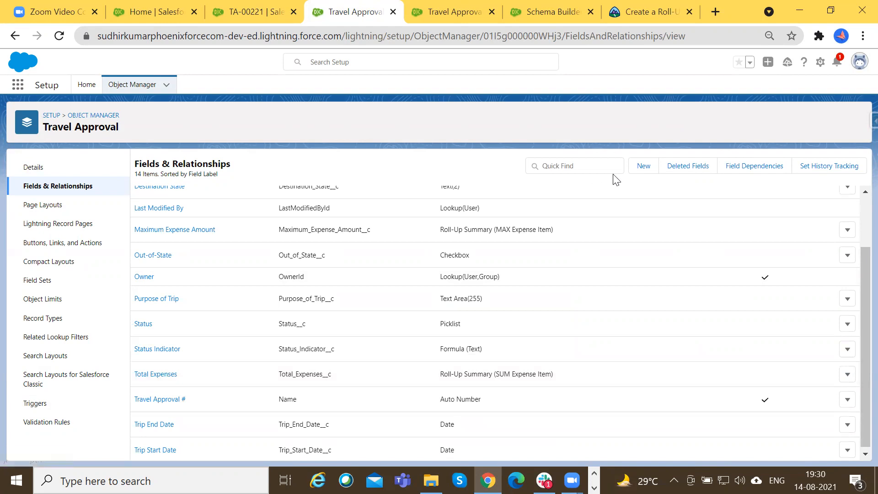
{"action": "left_click", "coordinate": [641, 166]}
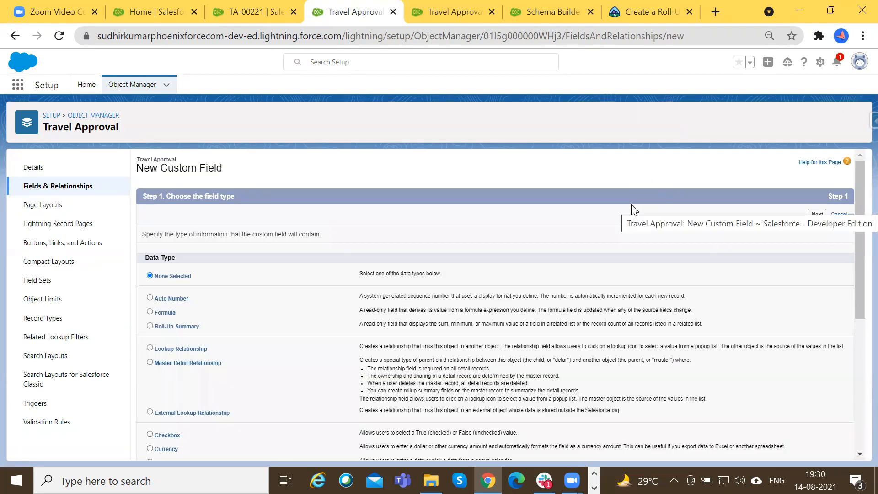
{"action": "left_click", "coordinate": [61, 184]}
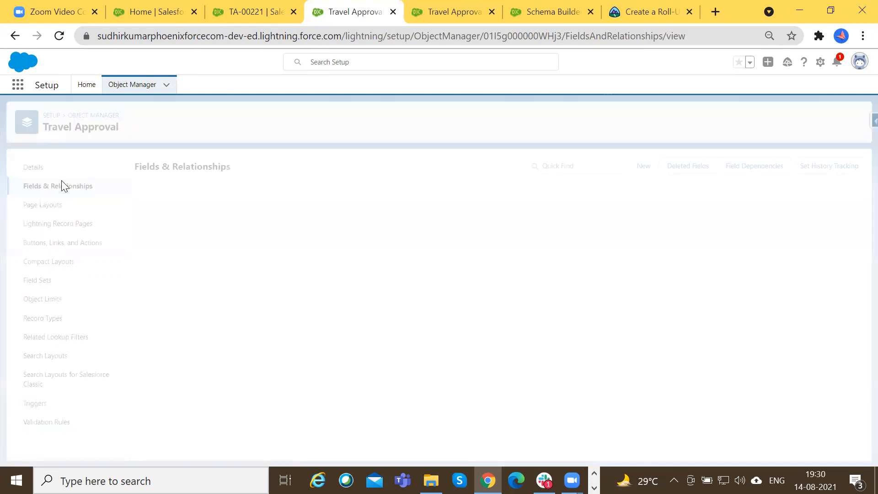
Remove Total Expenses, Maximum Expense Amount and Status Indicator from the Travel Approval Layout's Information section, and save the layout.
{"action": "left_click", "coordinate": [58, 205]}
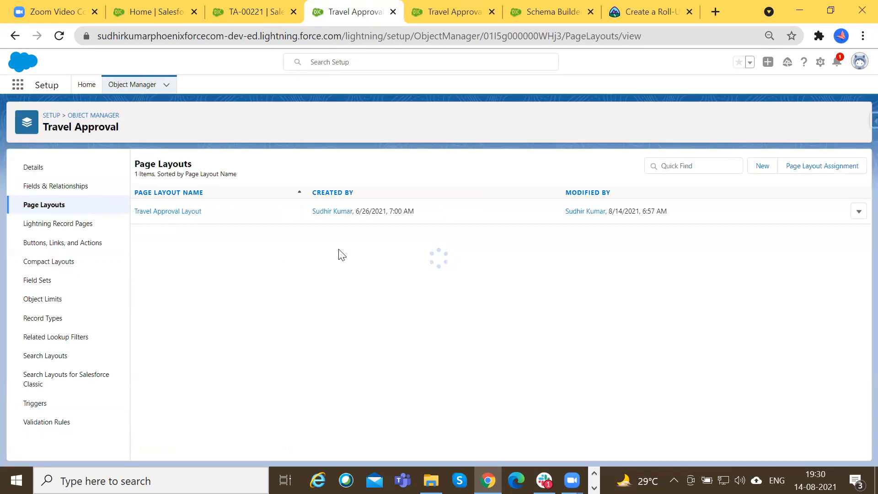
{"action": "left_click", "coordinate": [169, 212]}
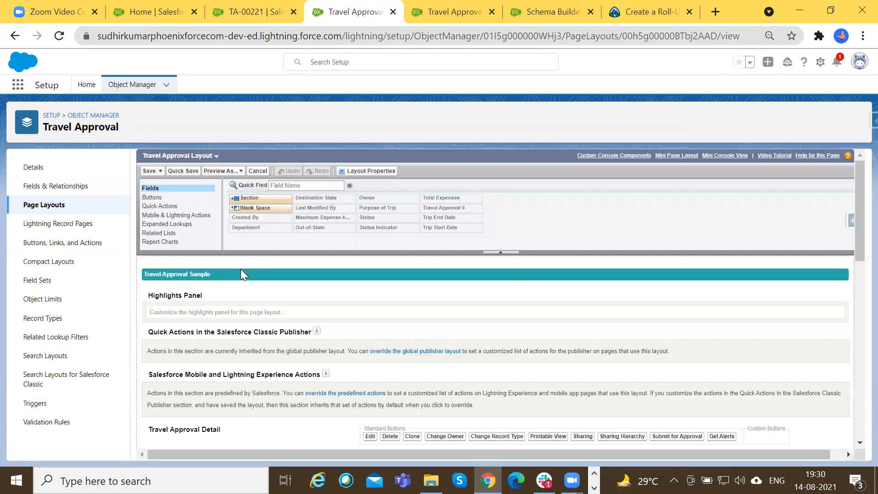
{"action": "scroll", "coordinate": [242, 320], "scroll_direction": "down", "scroll_amount": 7}
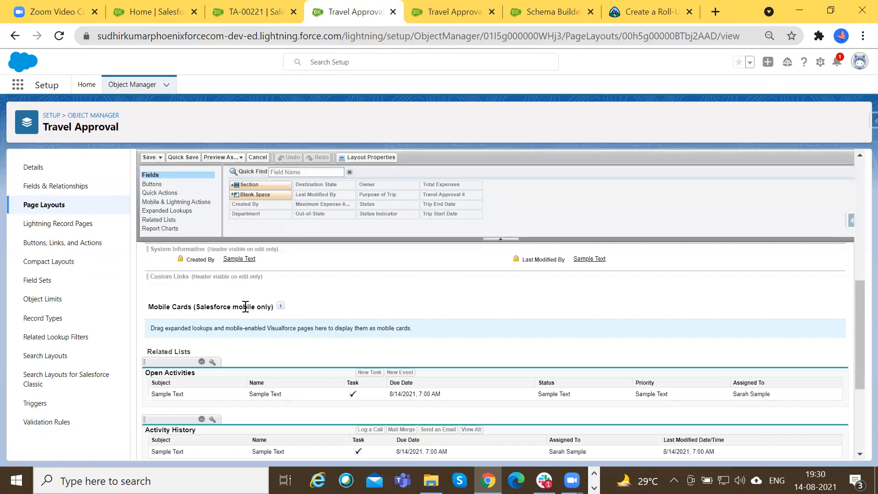
{"action": "scroll", "coordinate": [246, 306], "scroll_direction": "up", "scroll_amount": 3}
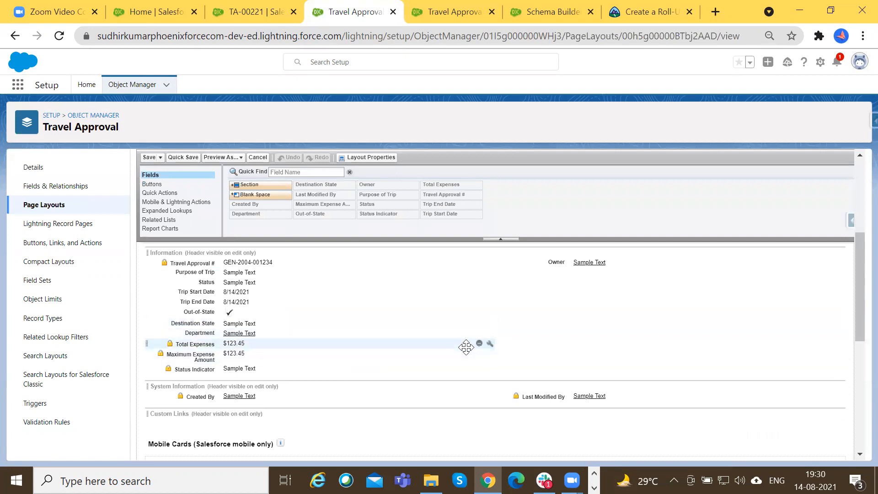
{"action": "left_click", "coordinate": [479, 344]}
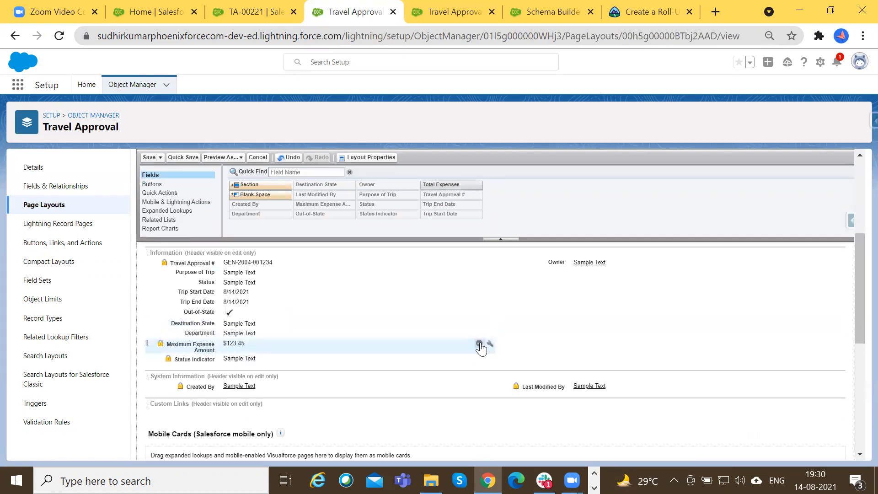
{"action": "left_click", "coordinate": [479, 343]}
{"action": "left_click", "coordinate": [479, 343]}
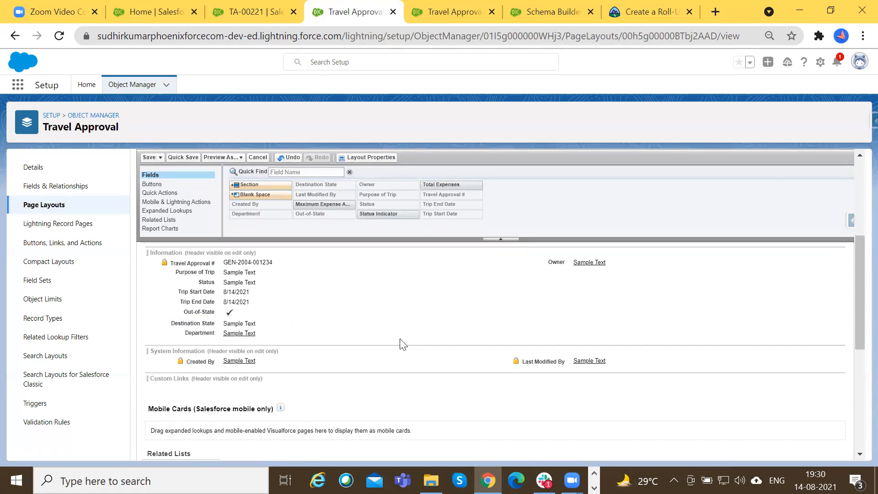
{"action": "left_click", "coordinate": [148, 157]}
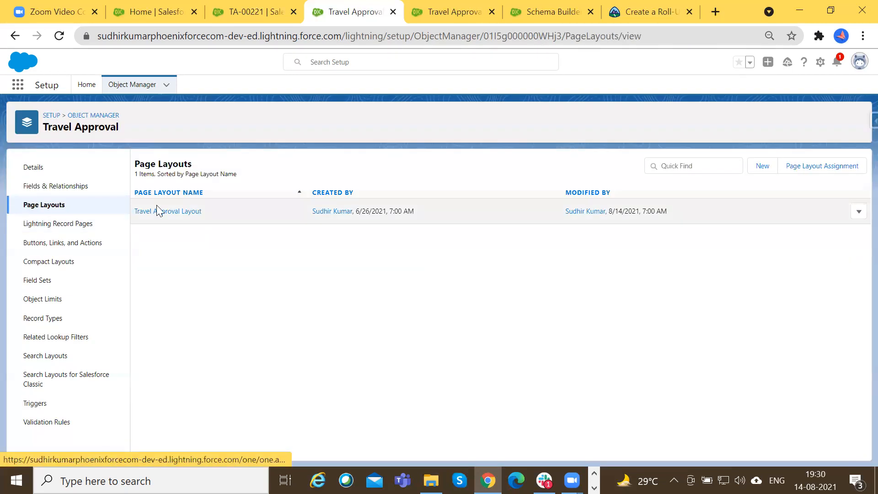
View the Travel Approval fields and the new custom field data types, and consult the Roll-Up Summary Field notes in Notepad.
{"action": "left_click", "coordinate": [175, 211]}
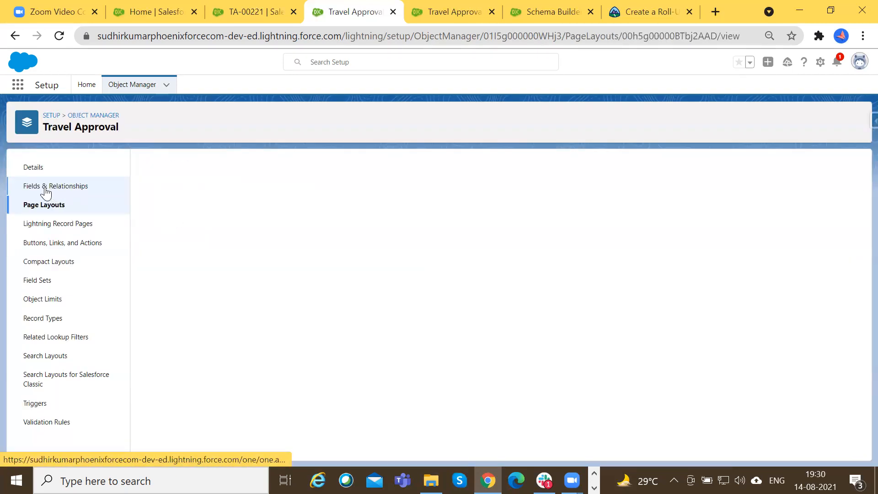
{"action": "left_click", "coordinate": [46, 188]}
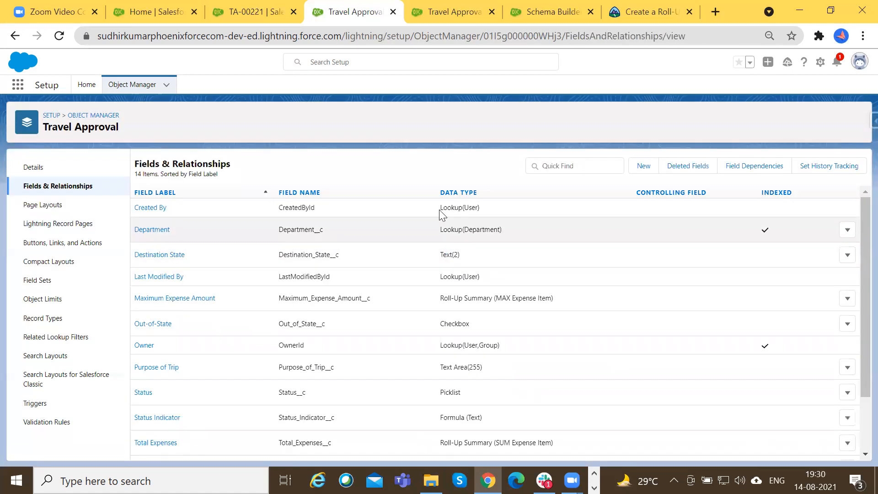
{"action": "left_click", "coordinate": [649, 166]}
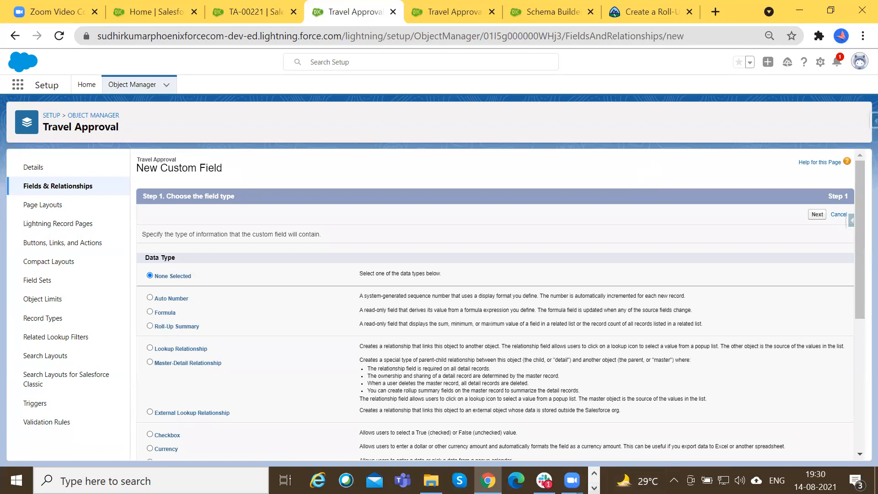
{"action": "left_click", "coordinate": [594, 487]}
{"action": "left_click", "coordinate": [320, 480]}
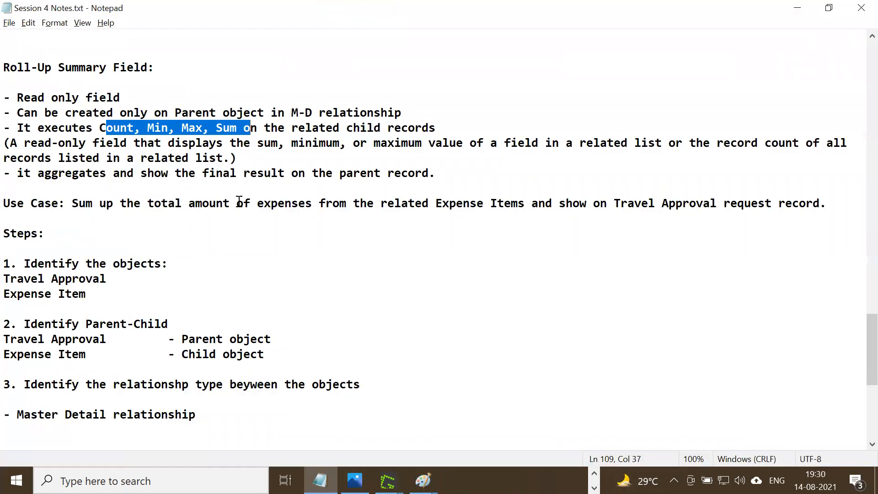
{"action": "left_click", "coordinate": [798, 8]}
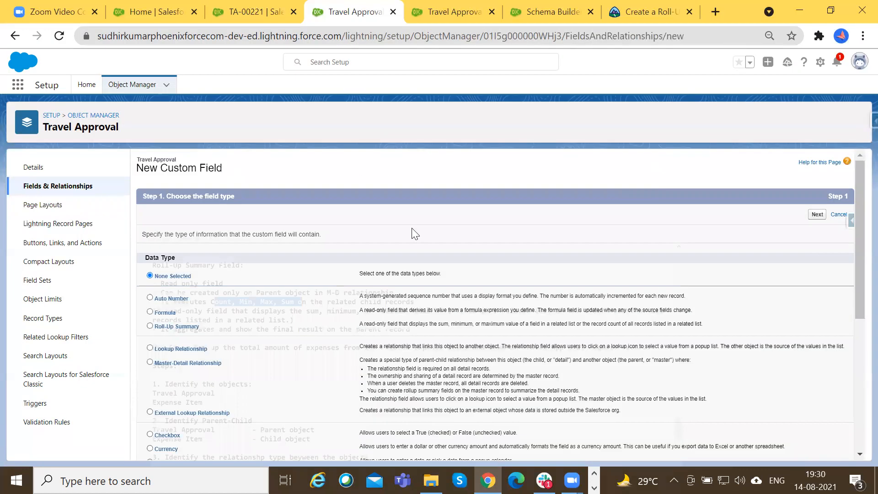
Review the related lists and details of the TA-00221 record, reload it, and examine its detail fields again.
{"action": "left_click", "coordinate": [226, 2]}
{"action": "left_click_drag", "start_coordinate": [33, 260], "coordinate": [69, 261]}
{"action": "left_click", "coordinate": [32, 192]}
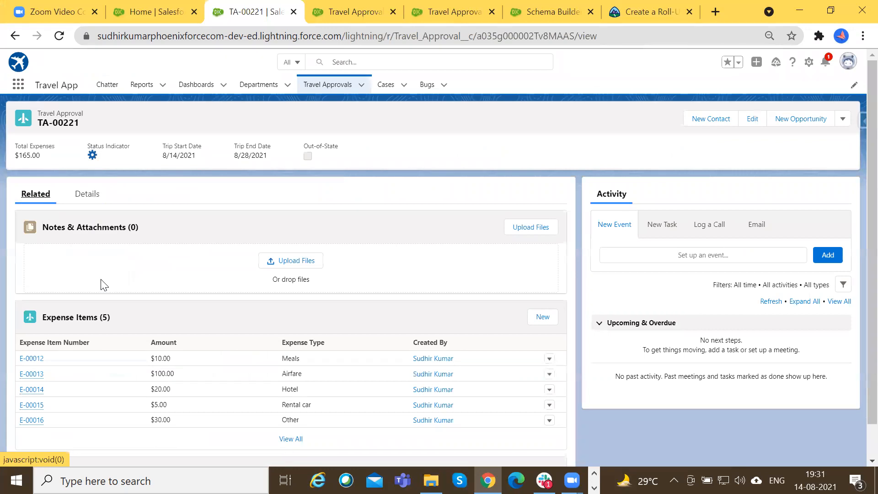
{"action": "scroll", "coordinate": [93, 304], "scroll_direction": "down", "scroll_amount": 1}
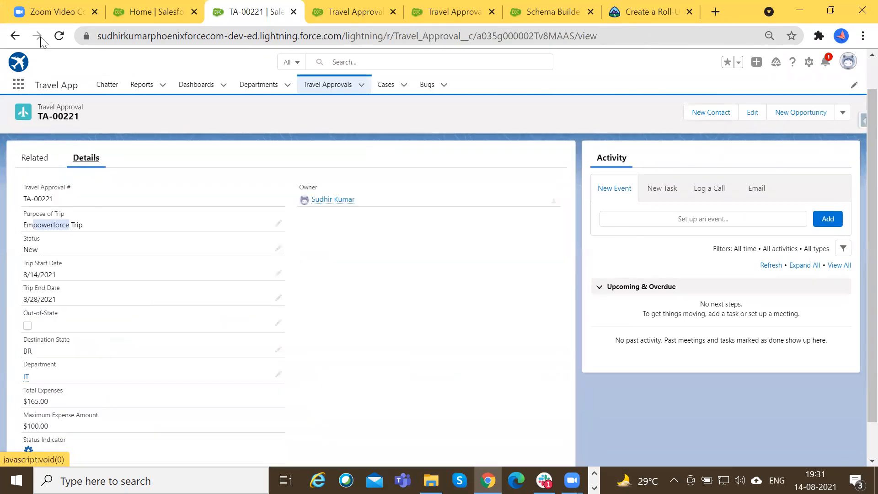
{"action": "left_click", "coordinate": [59, 36]}
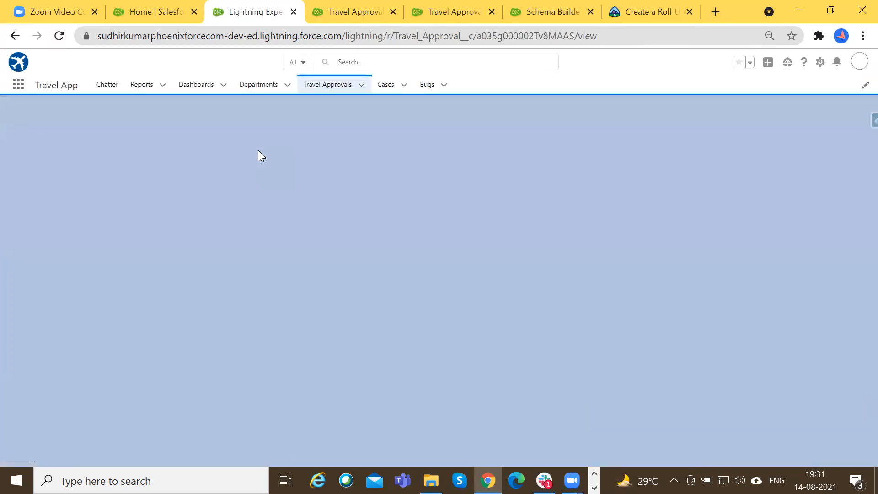
{"action": "scroll", "coordinate": [224, 306], "scroll_direction": "down", "scroll_amount": 3}
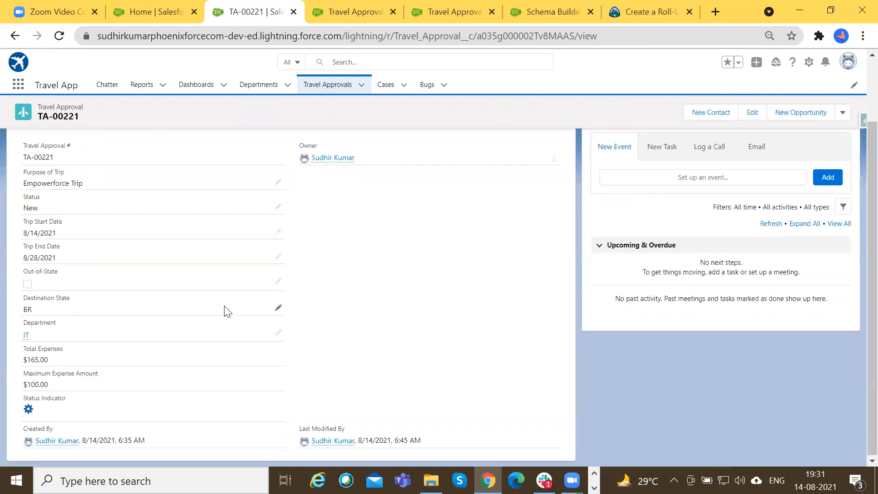
{"action": "scroll", "coordinate": [225, 311], "scroll_direction": "up", "scroll_amount": 2}
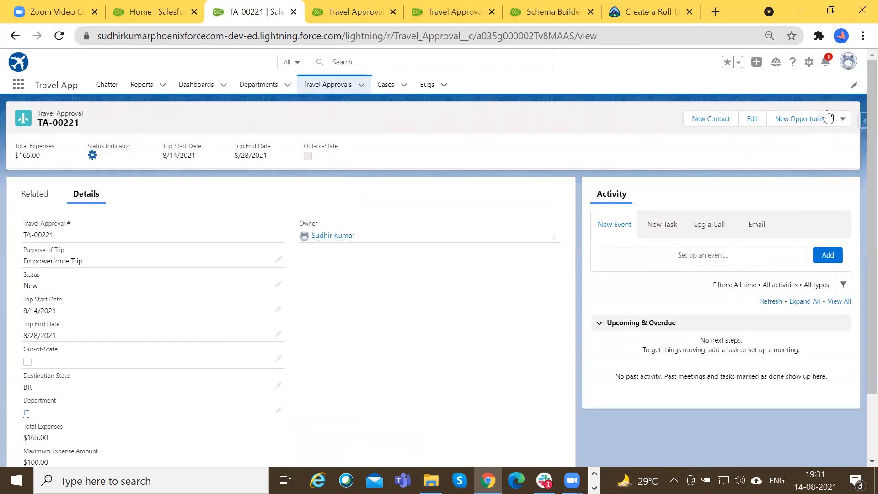
Log out of Salesforce and log back in with the first saved username.
{"action": "left_click", "coordinate": [848, 60]}
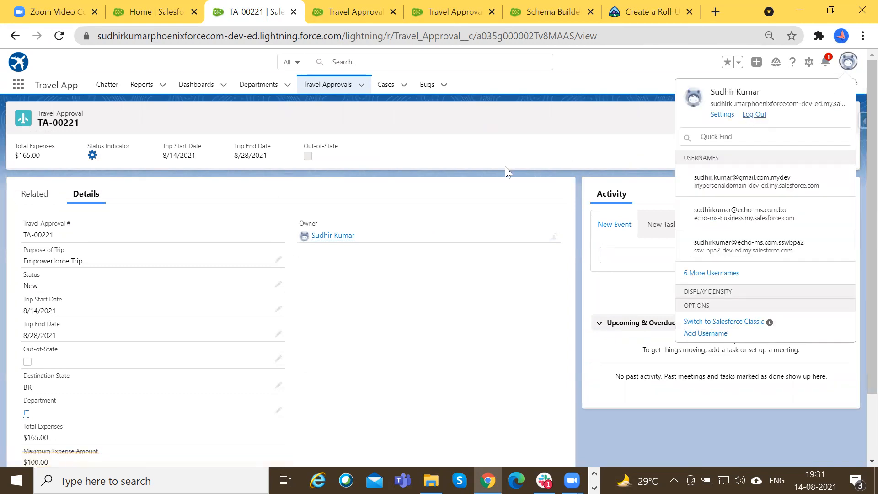
{"action": "left_click", "coordinate": [755, 115]}
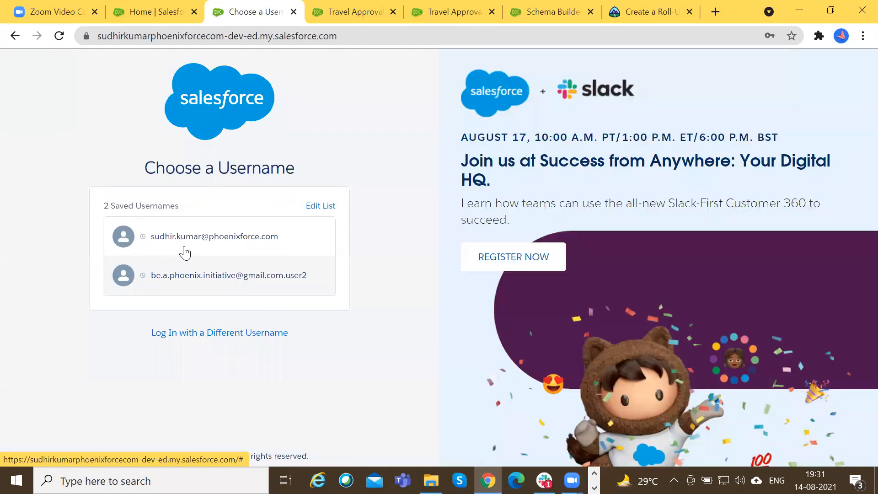
{"action": "left_click", "coordinate": [233, 241]}
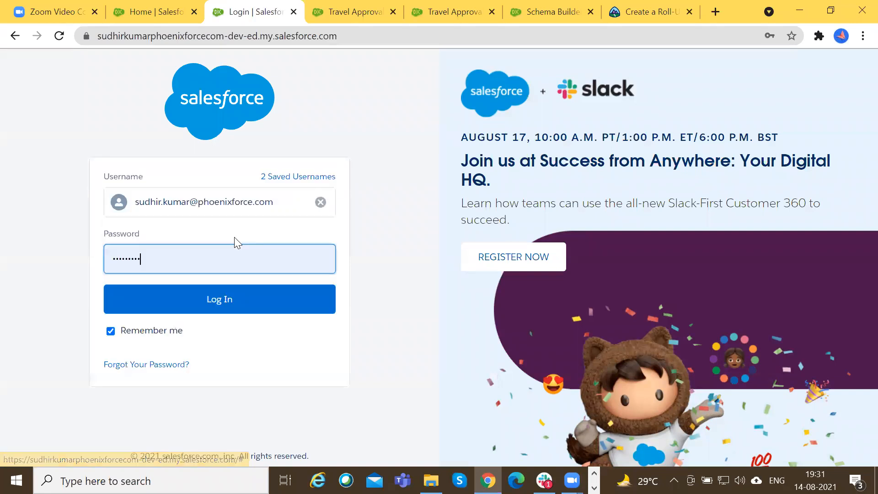
{"action": "left_click", "coordinate": [225, 312]}
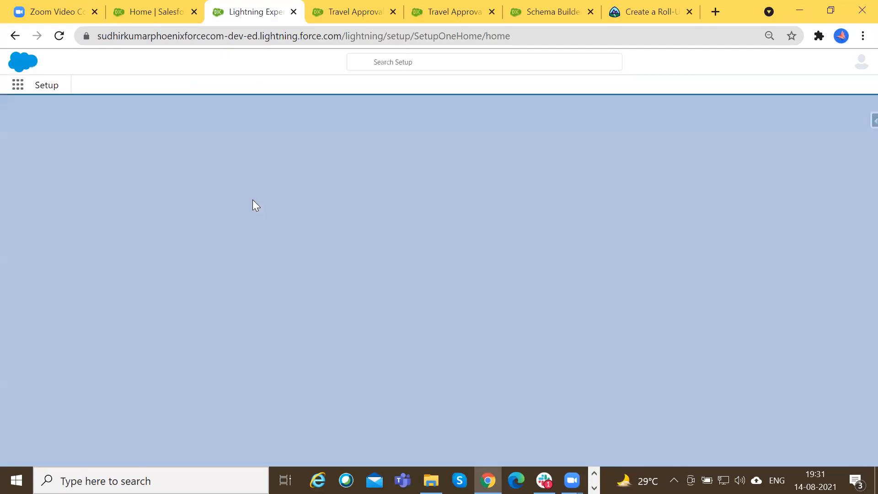
Find Travel App with the search text "tra", open it, and open the recent Travel Approval record TA-00221.
{"action": "left_click", "coordinate": [17, 85]}
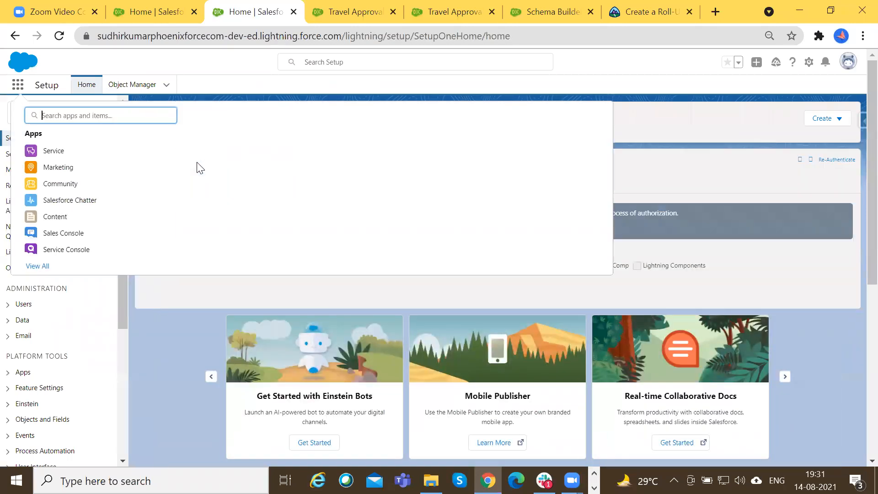
{"action": "type", "text": "tra"}
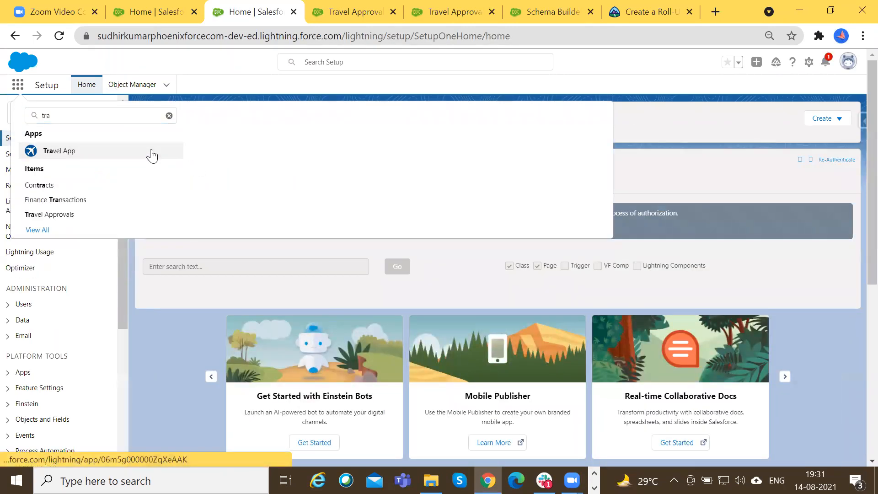
{"action": "left_click", "coordinate": [153, 151]}
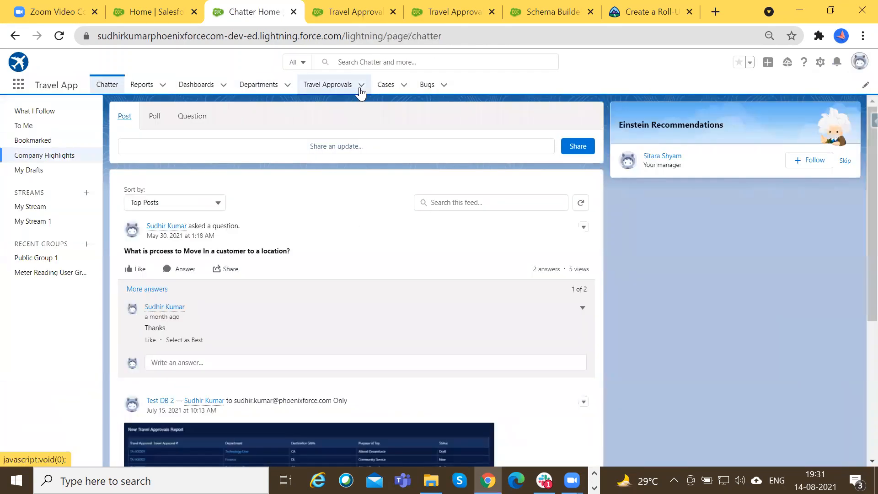
{"action": "left_click", "coordinate": [361, 85]}
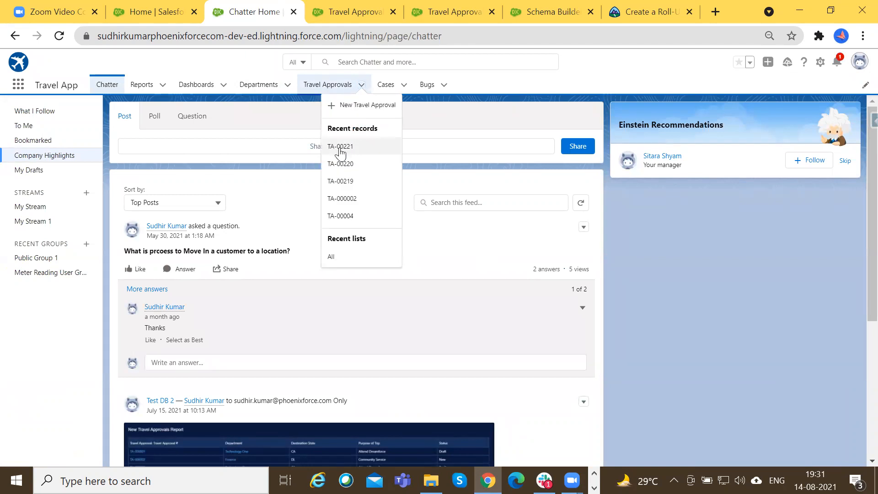
{"action": "left_click", "coordinate": [340, 145]}
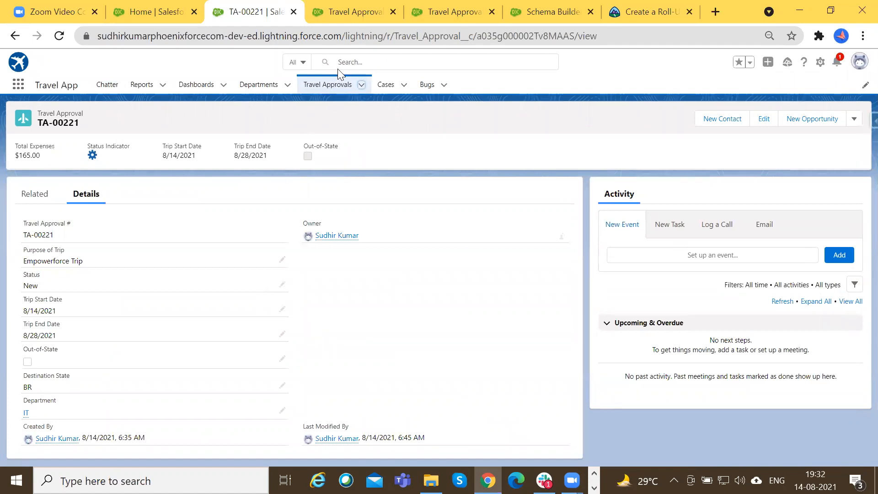
Remove Total Expenses and Status Indicator from the Travel Approval object's TA Compact Layout, and save it.
{"action": "left_click", "coordinate": [352, 6]}
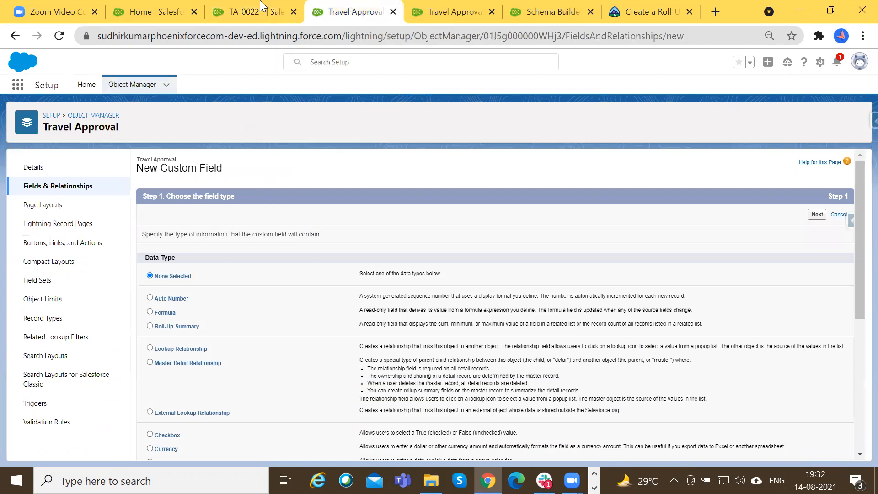
{"action": "left_click", "coordinate": [67, 263]}
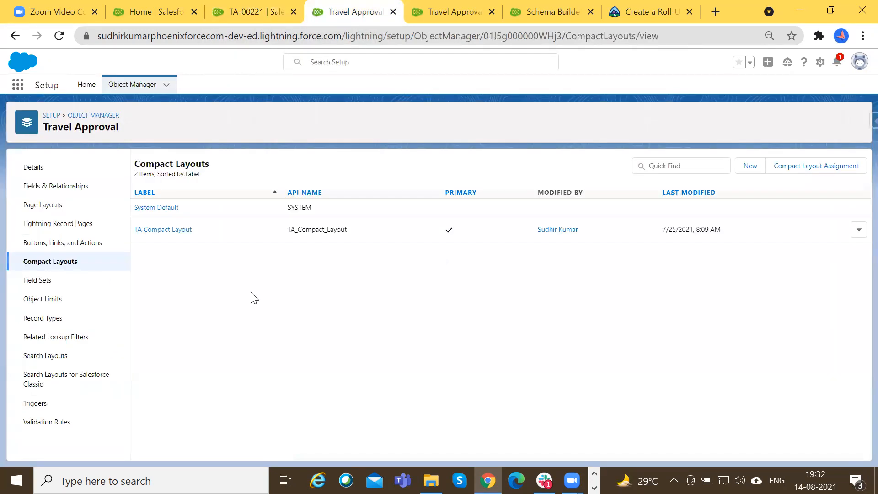
{"action": "left_click", "coordinate": [167, 229]}
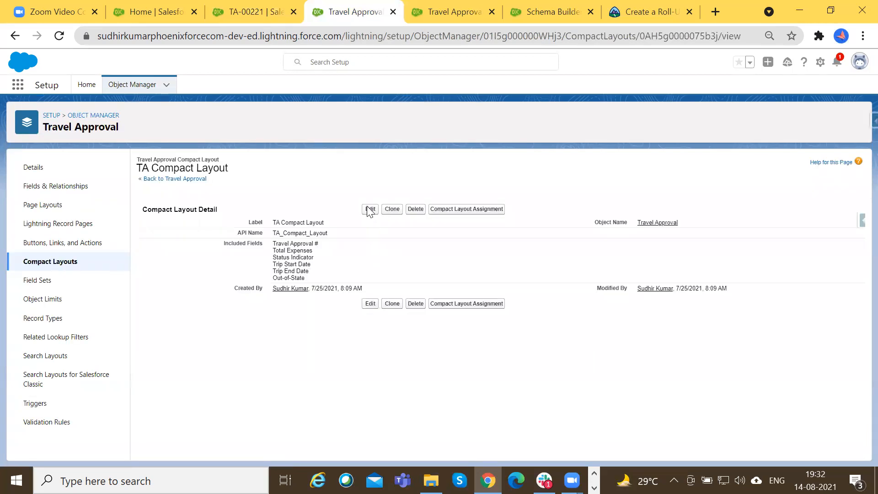
{"action": "left_click", "coordinate": [369, 209]}
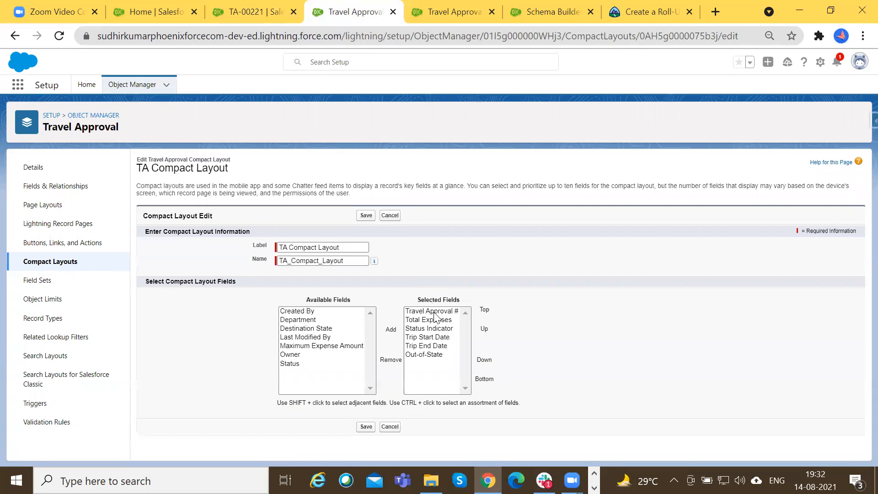
{"action": "left_click", "coordinate": [430, 320]}
{"action": "left_click", "coordinate": [391, 350]}
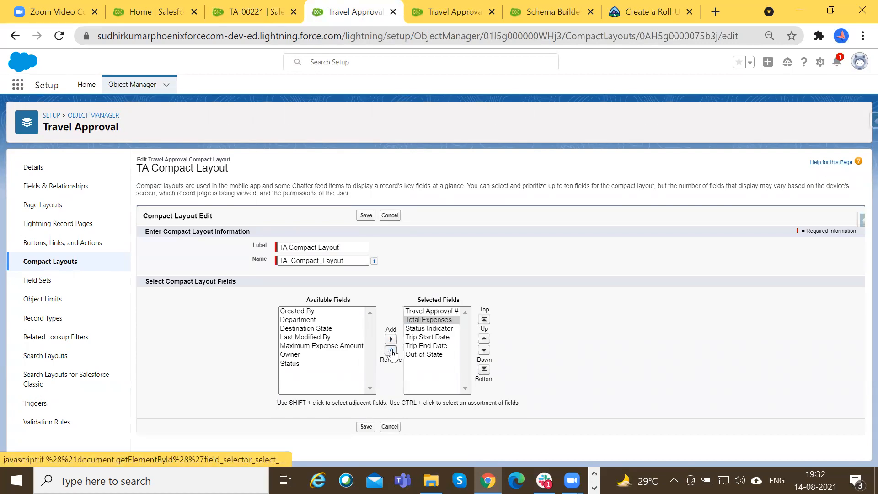
{"action": "left_click", "coordinate": [391, 350]}
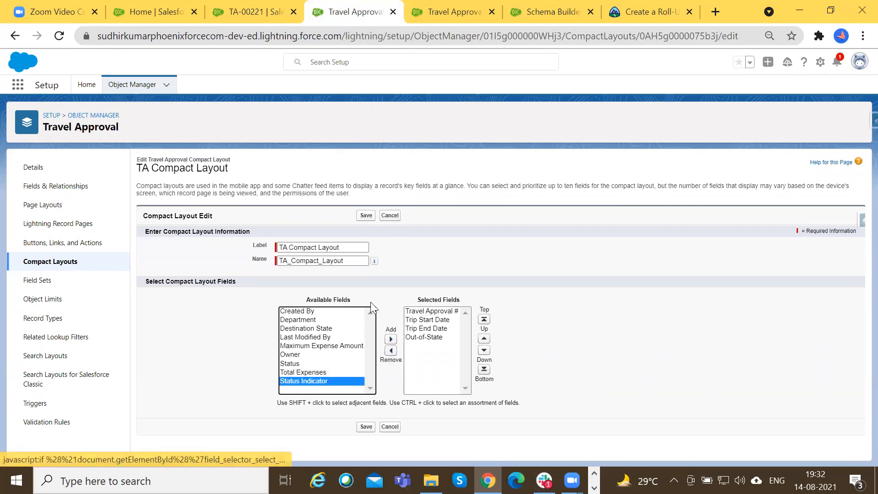
{"action": "left_click", "coordinate": [365, 215]}
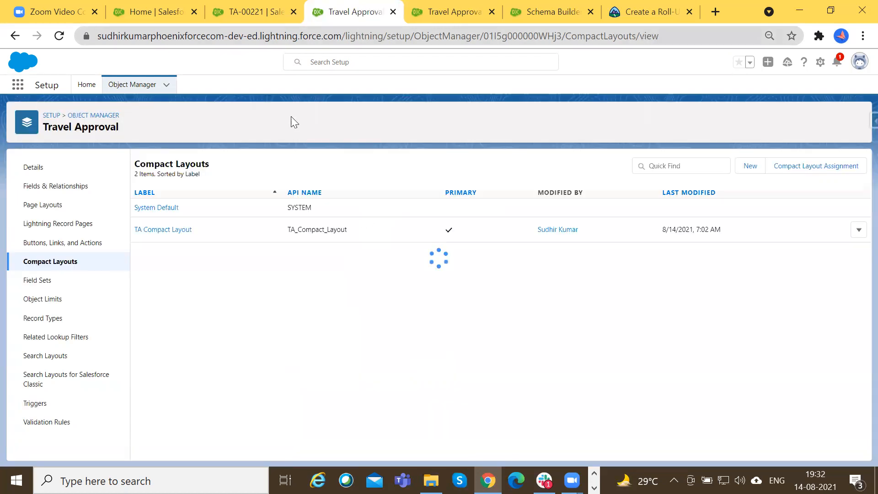
Reload the TA-00221 record, and restart the Salesforce session by logging out and back in with the same saved account.
{"action": "left_click", "coordinate": [253, 8]}
{"action": "left_click", "coordinate": [59, 35]}
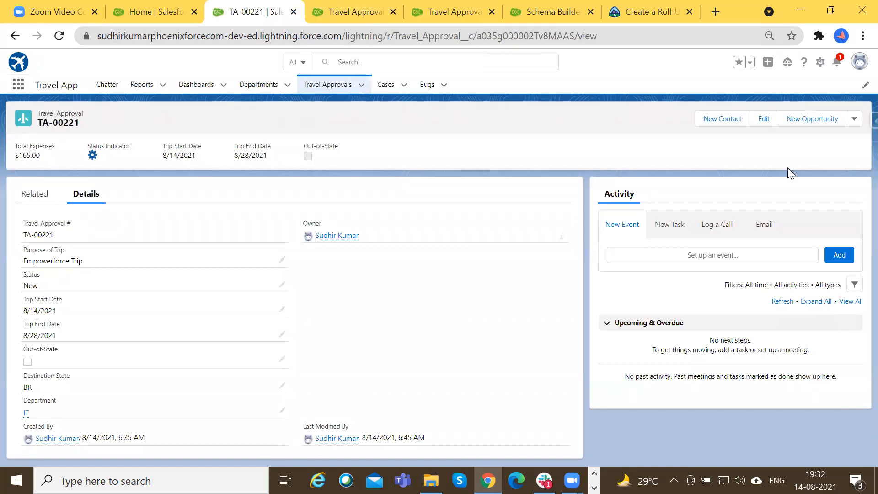
{"action": "left_click", "coordinate": [859, 63]}
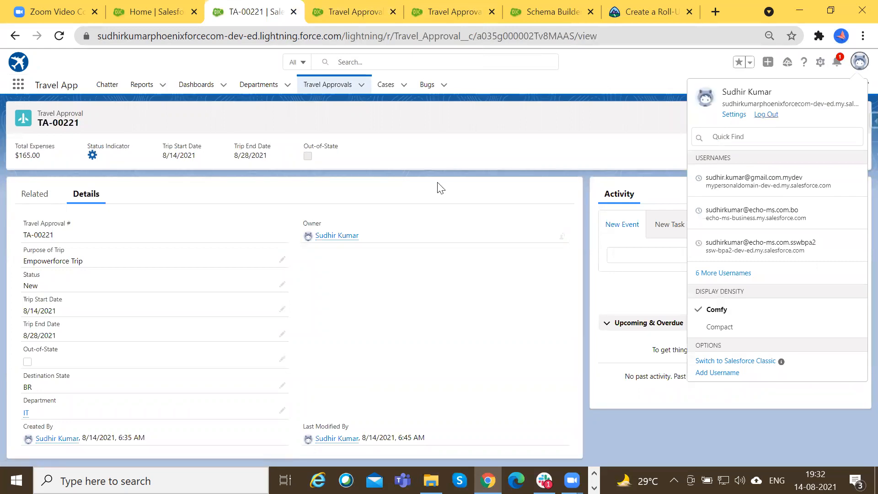
{"action": "mouse_move", "coordinate": [544, 480]}
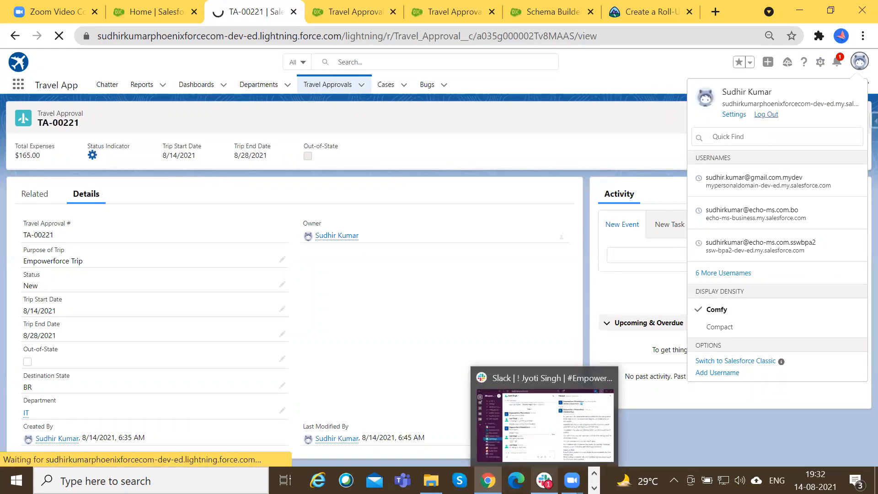
{"action": "left_click", "coordinate": [594, 487]}
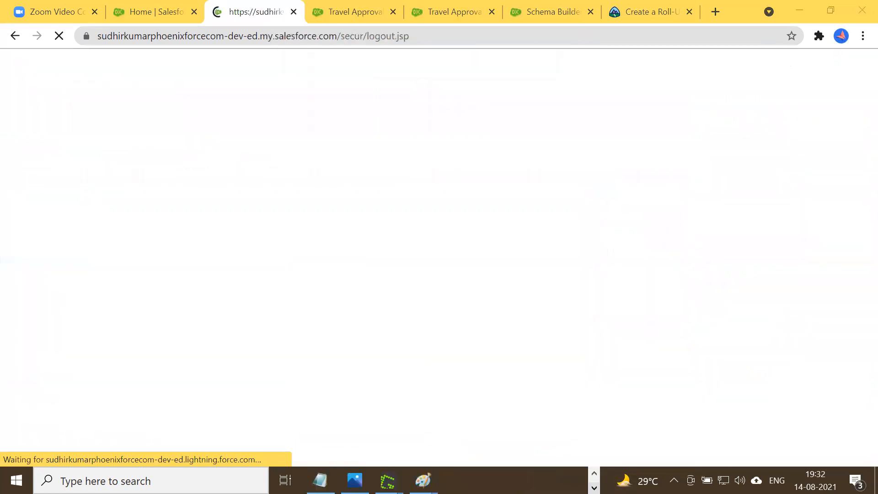
{"action": "left_click", "coordinate": [423, 480]}
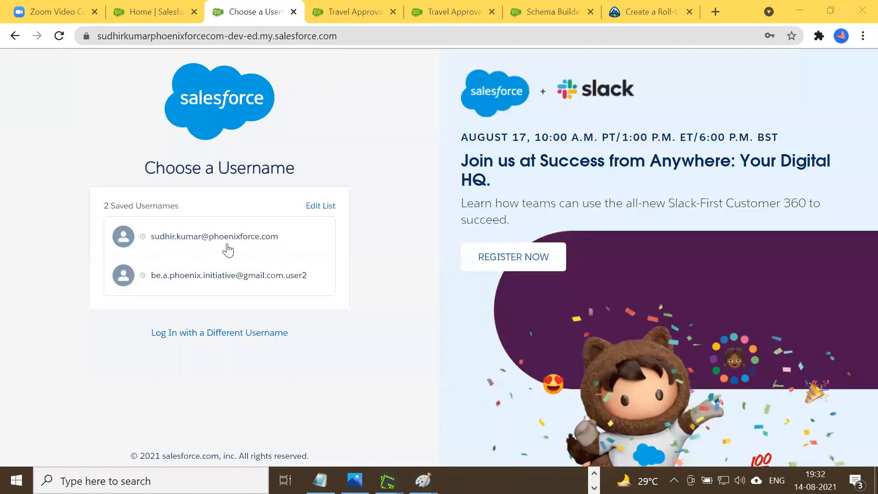
{"action": "left_click", "coordinate": [259, 307]}
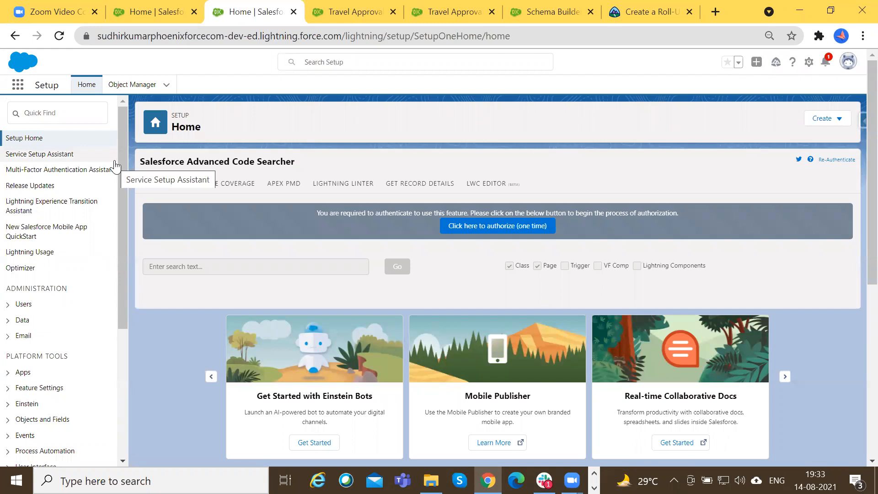
Find Travel App with the search text "tra", open it, and open the recent Travel Approval record TA-00221.
{"action": "left_click", "coordinate": [17, 84]}
{"action": "type", "text": "tra"}
{"action": "left_click", "coordinate": [50, 156]}
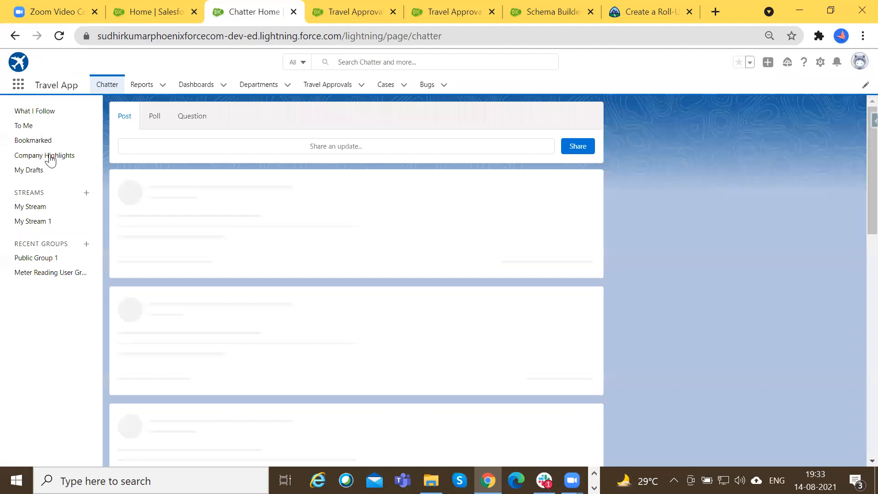
{"action": "left_click", "coordinate": [50, 157]}
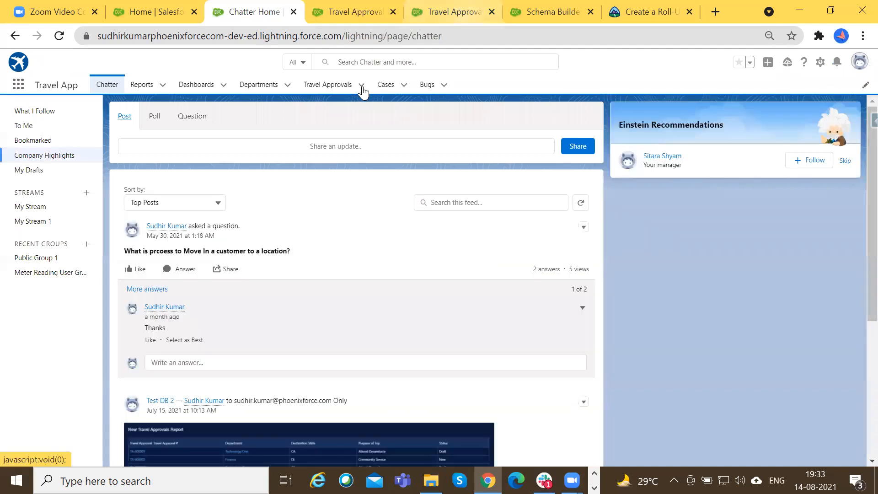
{"action": "left_click", "coordinate": [362, 87]}
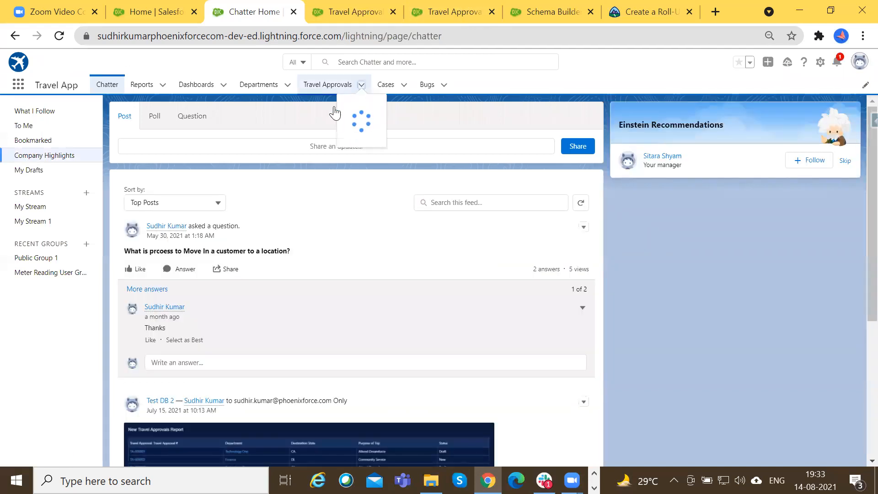
{"action": "left_click", "coordinate": [343, 144]}
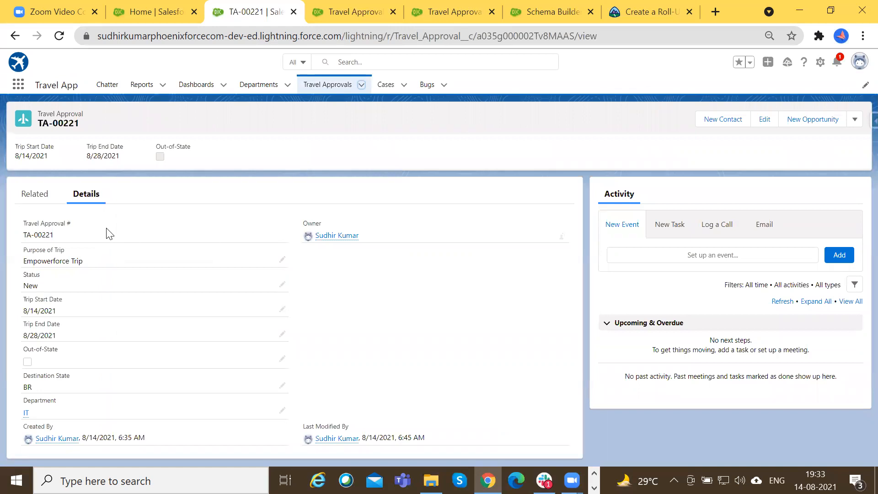
Examine the amounts in the record's related Expense Items list, and return to the record details.
{"action": "left_click", "coordinate": [41, 196]}
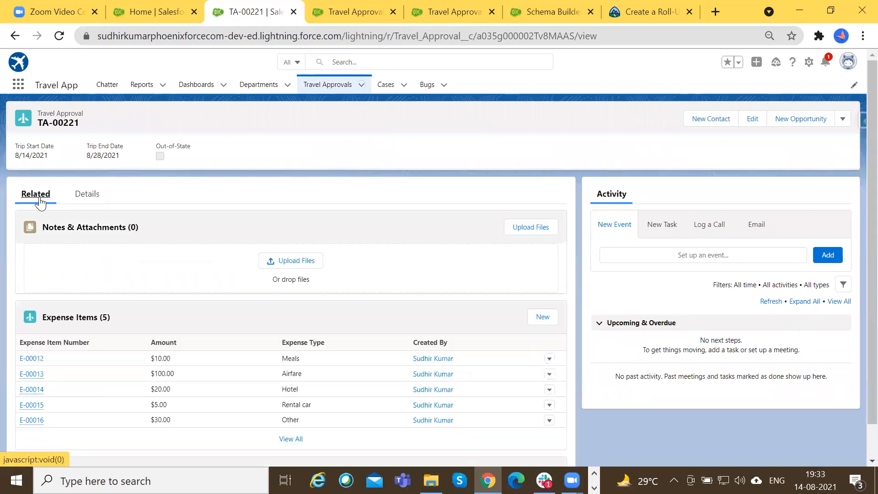
{"action": "scroll", "coordinate": [64, 254], "scroll_direction": "down", "scroll_amount": 1}
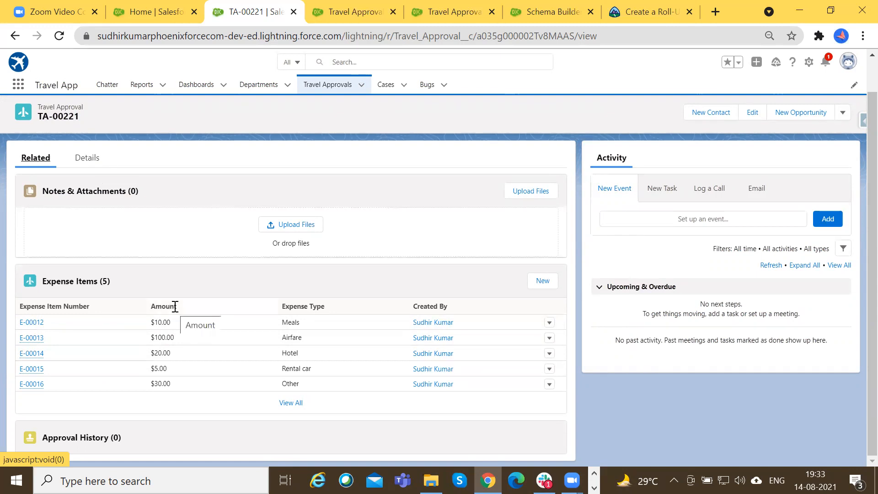
{"action": "left_click", "coordinate": [167, 363]}
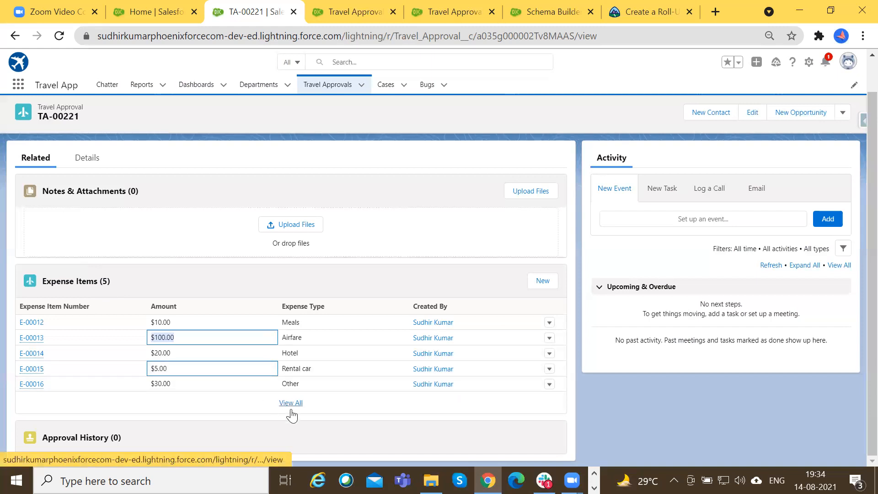
{"action": "left_click", "coordinate": [152, 341]}
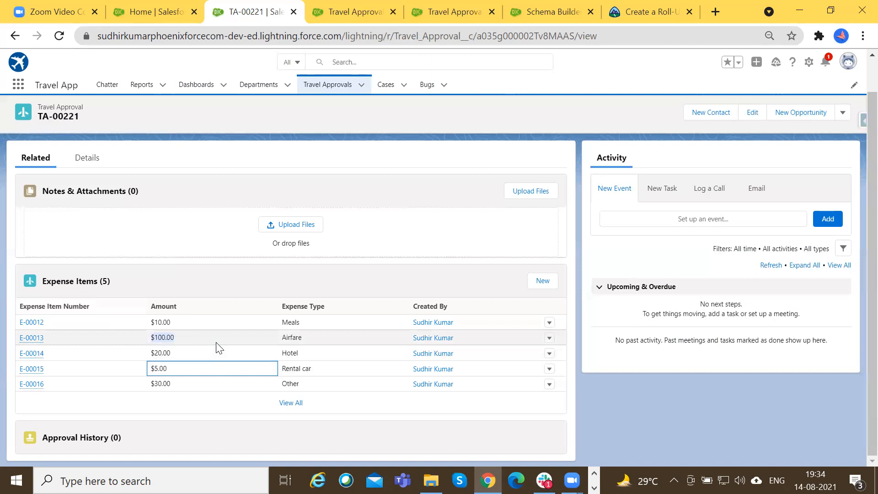
{"action": "left_click", "coordinate": [92, 158]}
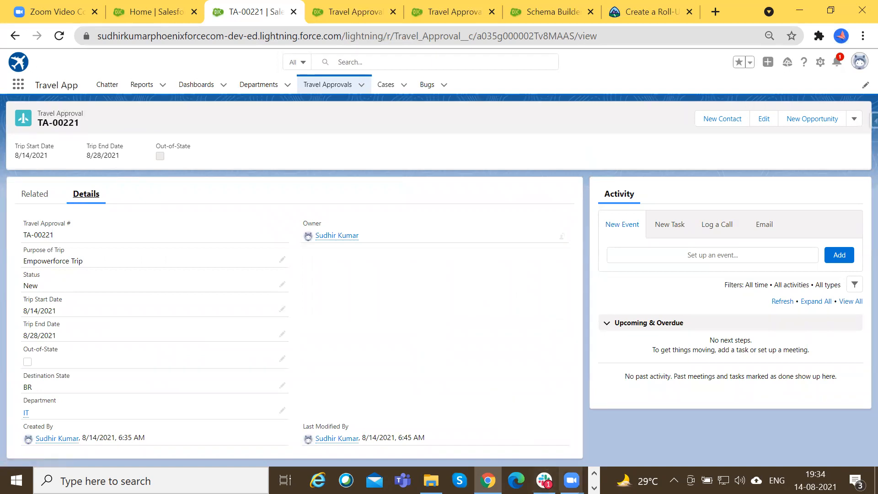
Switch to the Session 4 Notes in Notepad, append ", NOT for lookup relationship." to the M-D relationship line, and save the file.
{"action": "left_click", "coordinate": [594, 488]}
{"action": "left_click", "coordinate": [320, 480]}
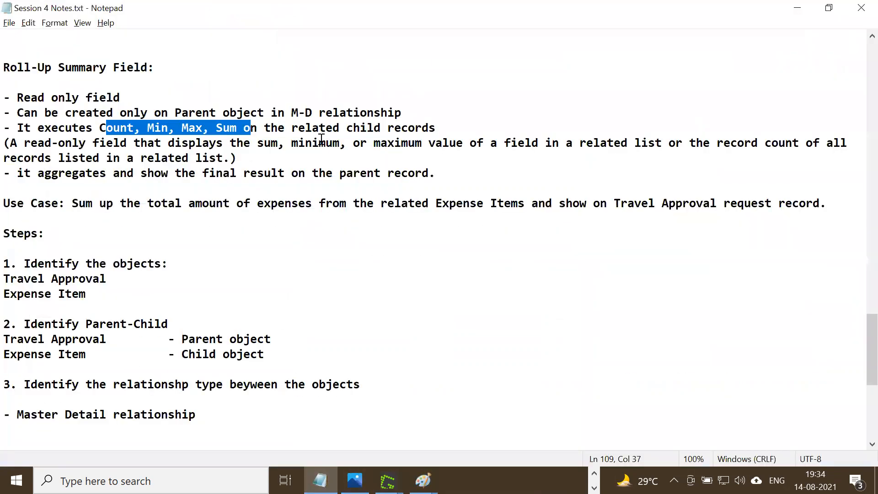
{"action": "left_click", "coordinate": [427, 118]}
{"action": "type", "text": ", "}
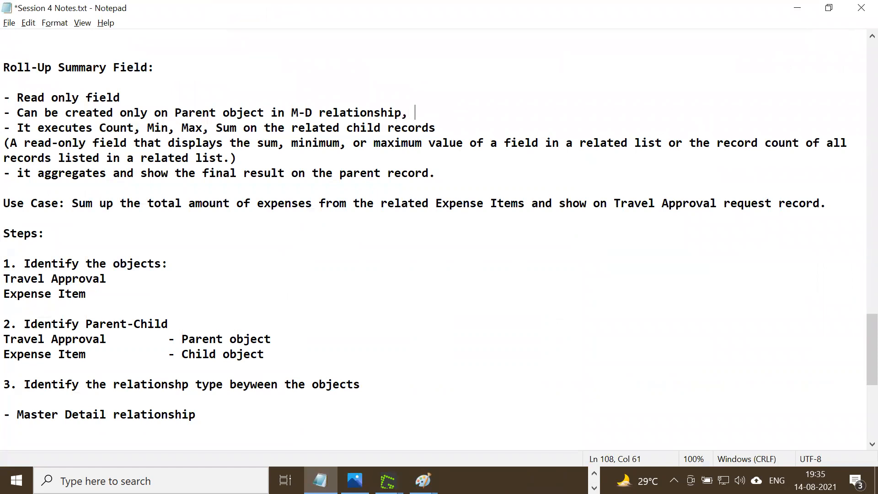
{"action": "type", "text": "NOT for lok"}
{"action": "key", "text": "BackSpace"}
{"action": "type", "text": "okup "}
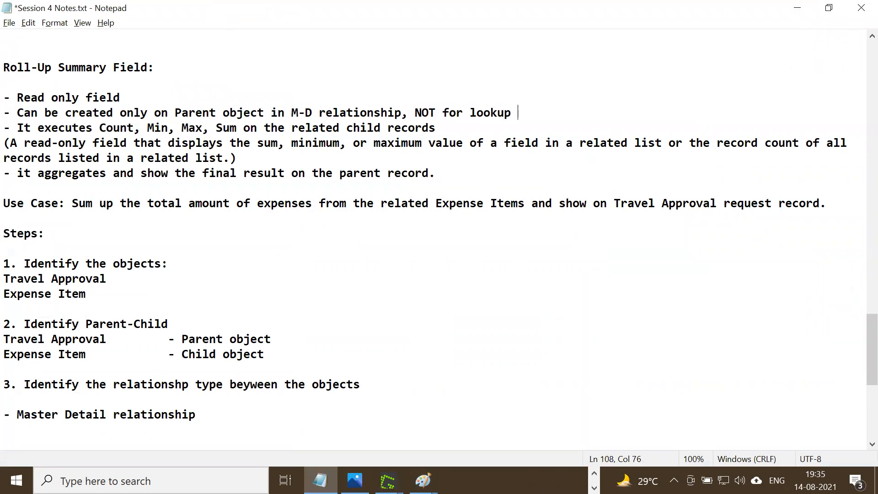
{"action": "type", "text": "relationship."}
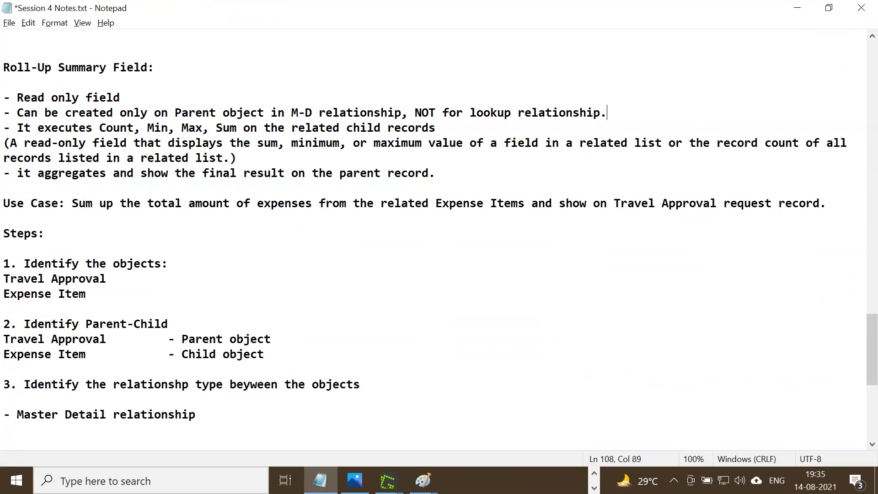
{"action": "key", "text": "ctrl+s"}
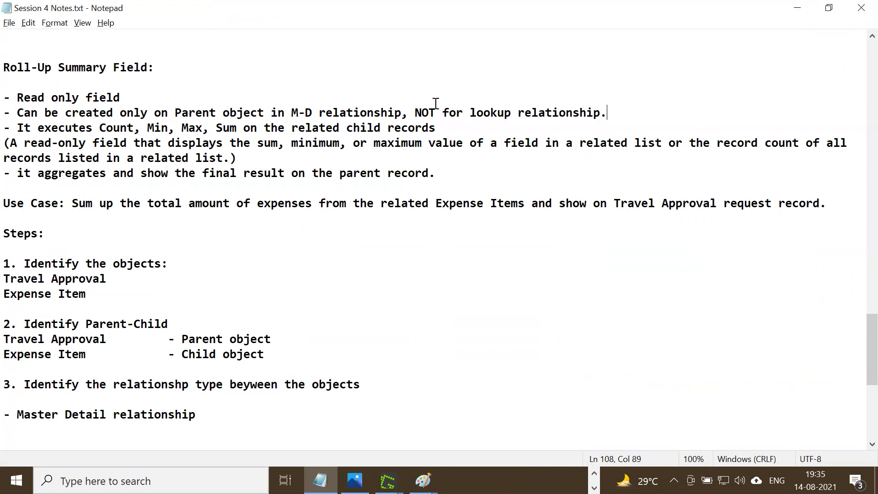
Switch back to Chrome and start a new custom field of type Roll-Up Summary on the Travel Approval object.
{"action": "key", "text": "alt+Tab"}
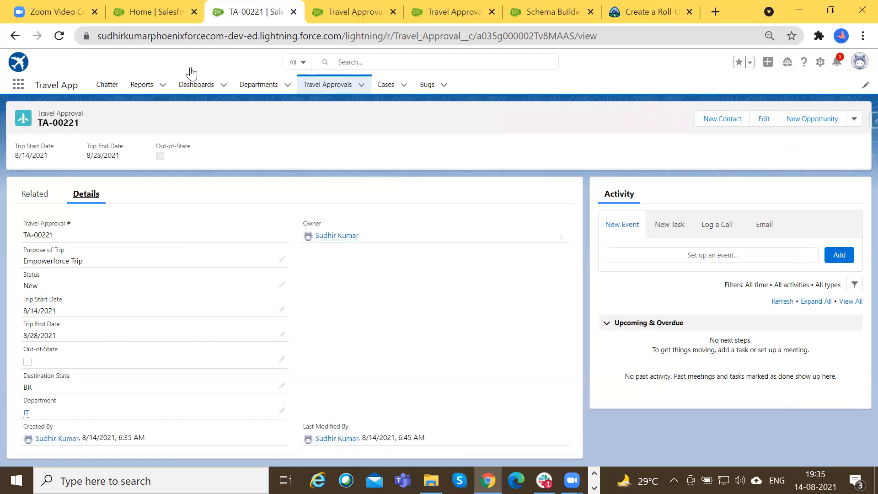
{"action": "left_click", "coordinate": [379, 10]}
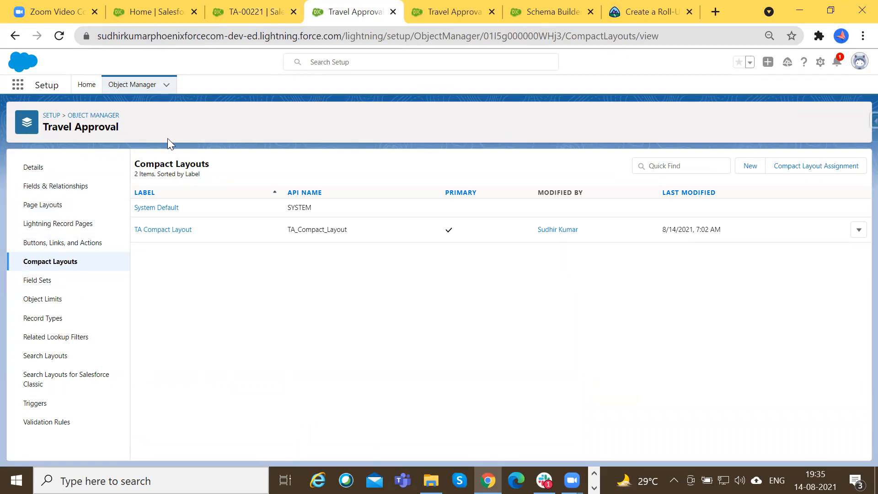
{"action": "left_click", "coordinate": [63, 192]}
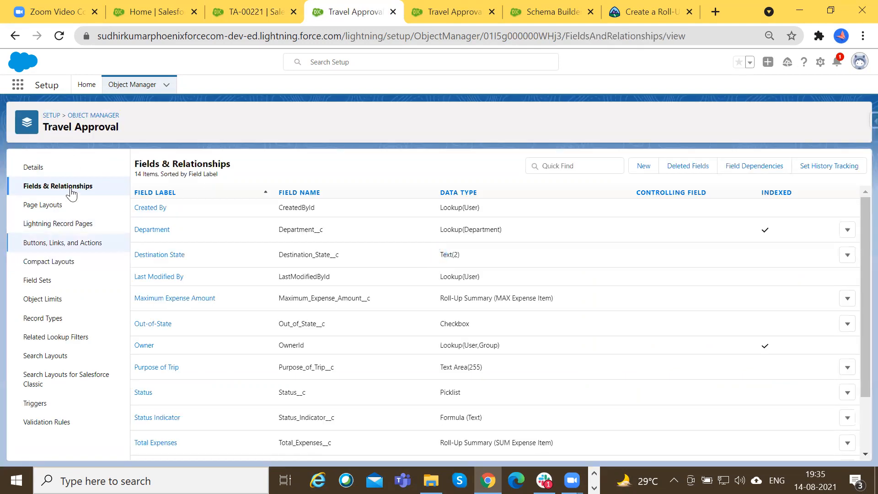
{"action": "left_click", "coordinate": [643, 167]}
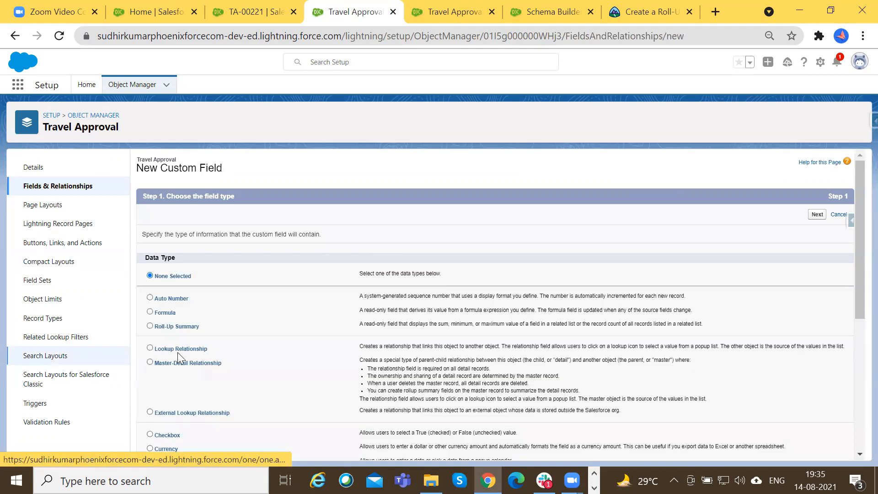
{"action": "scroll", "coordinate": [178, 353], "scroll_direction": "down", "scroll_amount": 3}
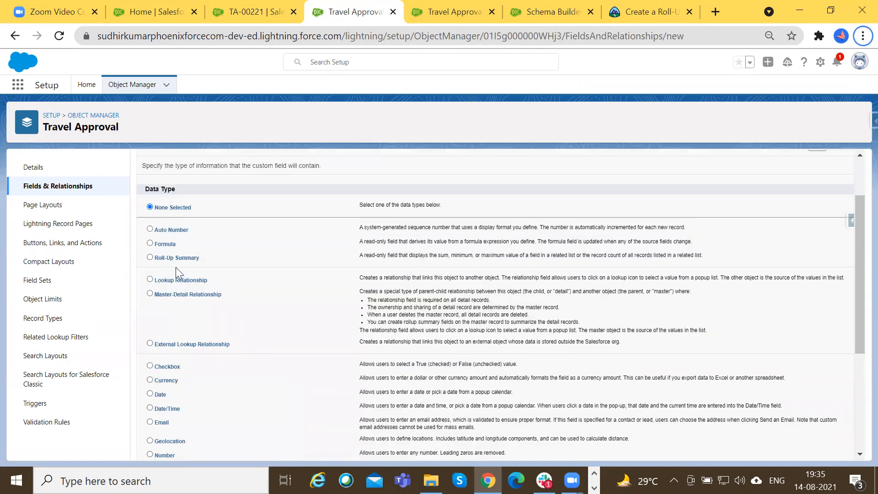
{"action": "scroll", "coordinate": [176, 268], "scroll_direction": "down", "scroll_amount": 3}
{"action": "scroll", "coordinate": [177, 339], "scroll_direction": "up", "scroll_amount": 5}
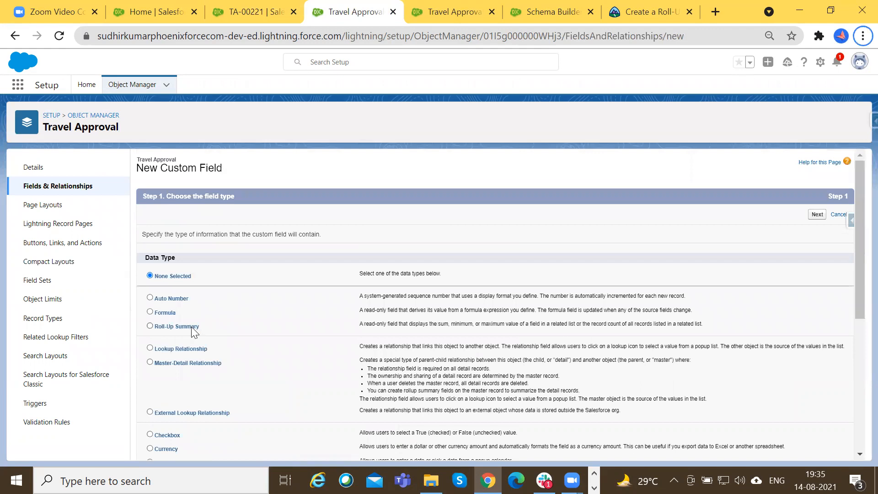
{"action": "left_click", "coordinate": [191, 328]}
{"action": "left_click", "coordinate": [817, 215]}
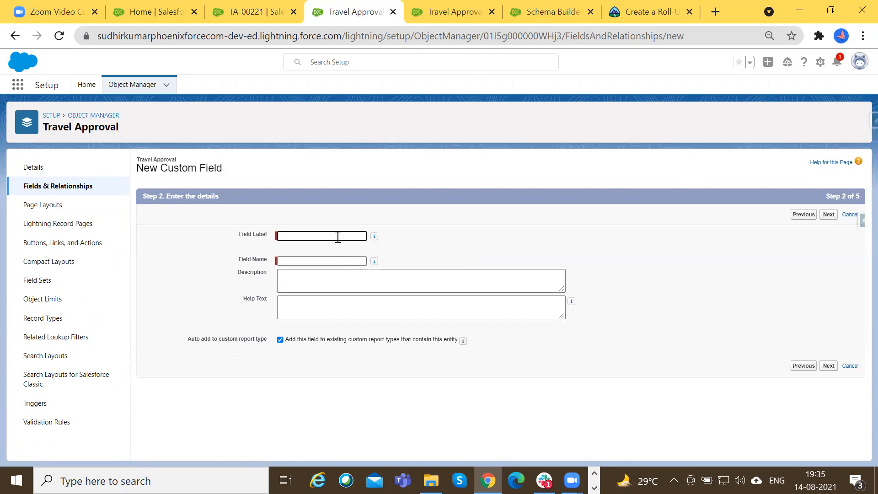
Label the new field Total Expenses, set its field name to Total_Expenses2, and proceed to the summary calculation.
{"action": "type", "text": "Total Expenses"}
{"action": "key", "text": "Tab"}
{"action": "left_click", "coordinate": [829, 215]}
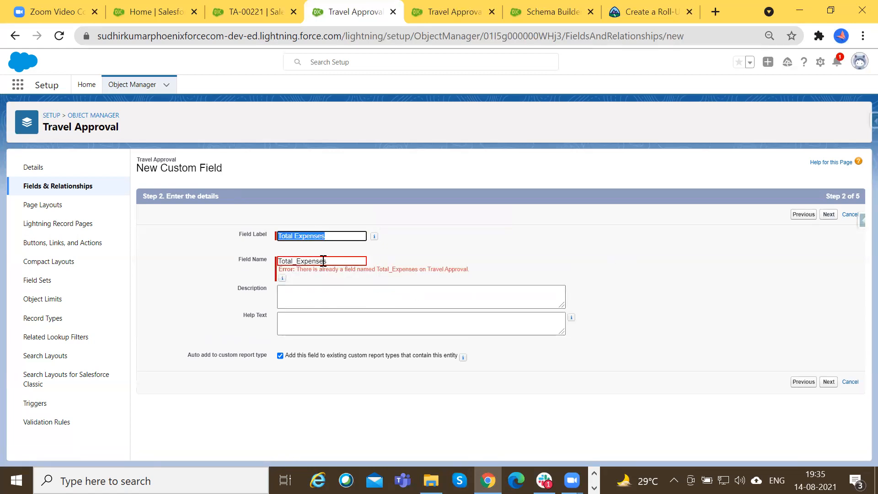
{"action": "left_click", "coordinate": [344, 261]}
{"action": "type", "text": "2"}
{"action": "left_click", "coordinate": [829, 215]}
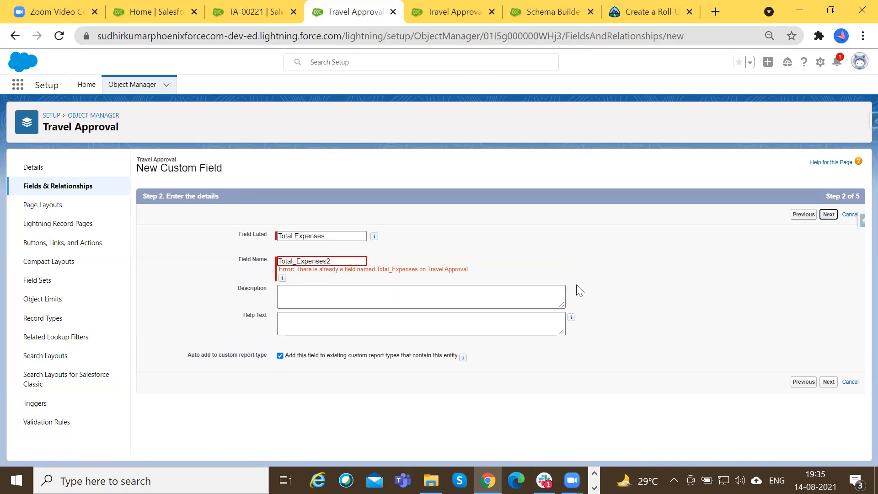
Choose Expense Items as the summarized object for the Travel Approval roll-up field.
{"action": "left_click", "coordinate": [309, 258]}
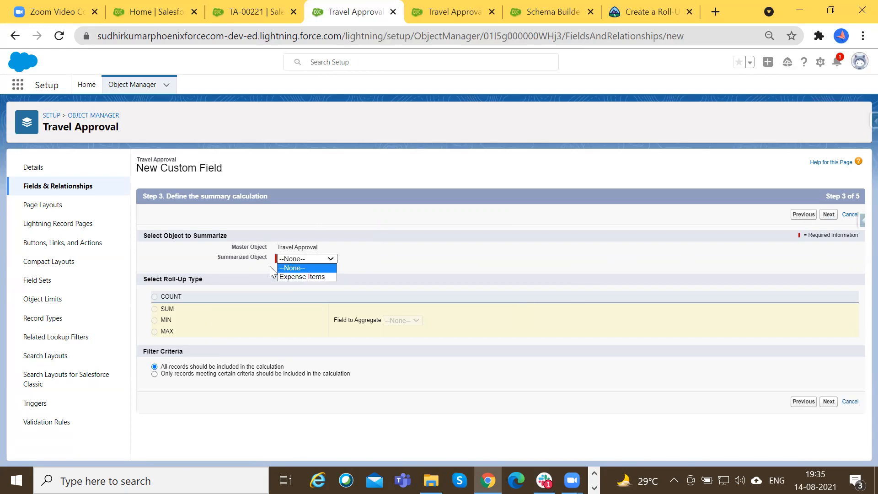
{"action": "left_click", "coordinate": [215, 253]}
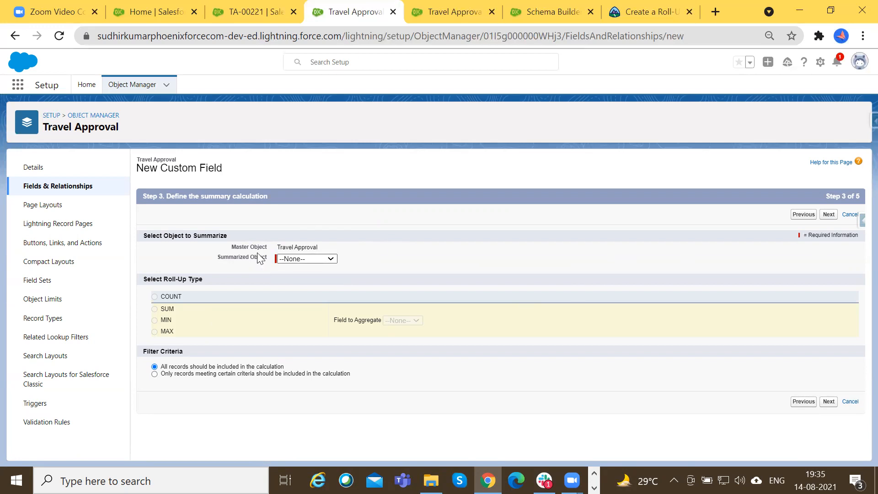
{"action": "left_click_drag", "start_coordinate": [276, 247], "coordinate": [320, 247]}
{"action": "left_click", "coordinate": [306, 259]}
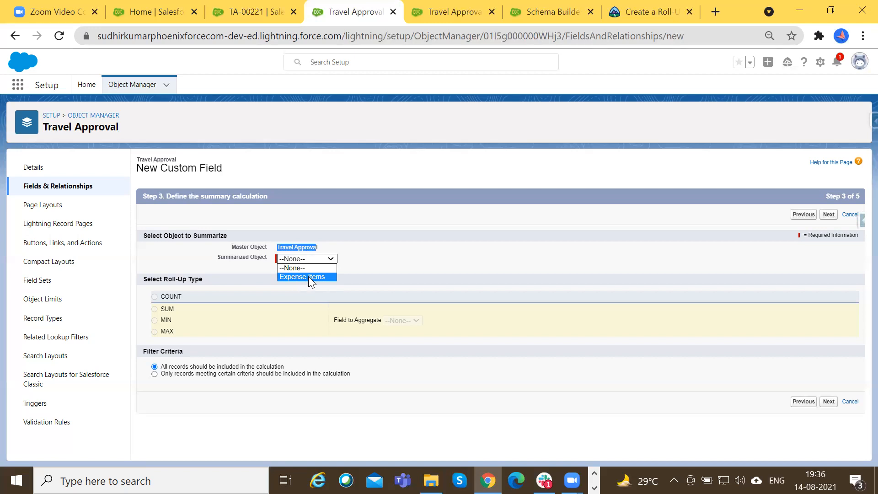
{"action": "left_click", "coordinate": [308, 277]}
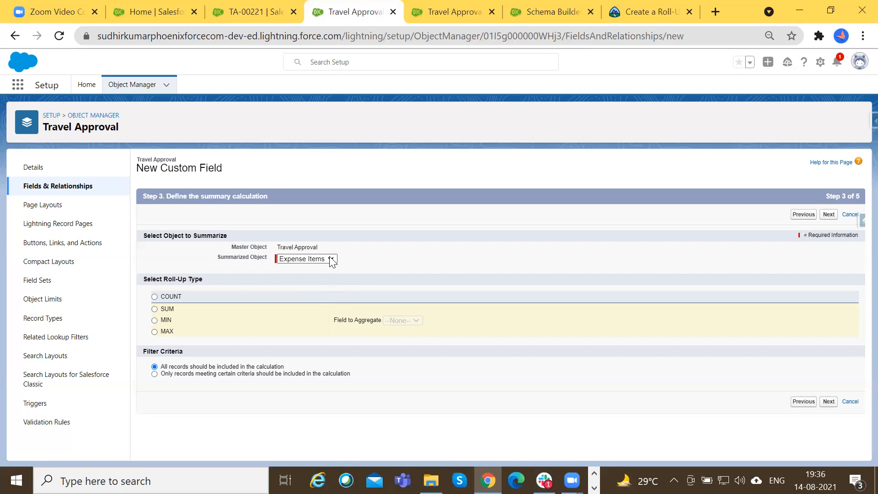
{"action": "left_click", "coordinate": [331, 259]}
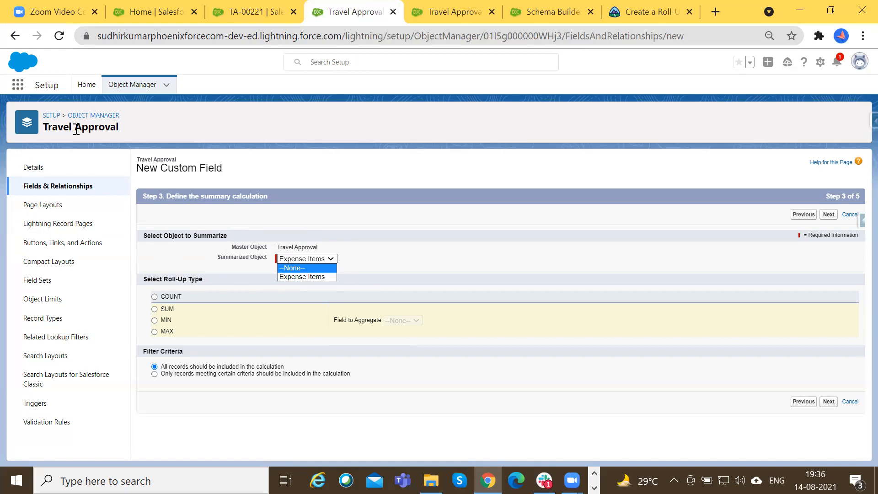
{"action": "left_click", "coordinate": [298, 261]}
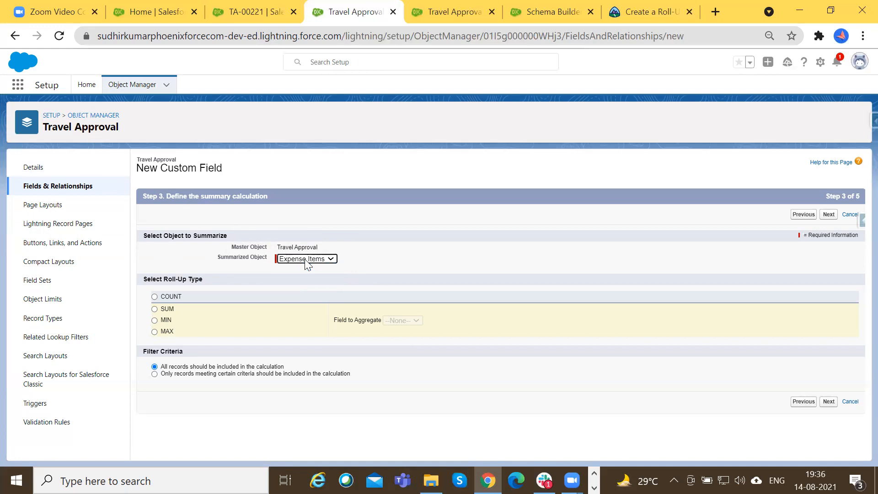
{"action": "left_click", "coordinate": [304, 259]}
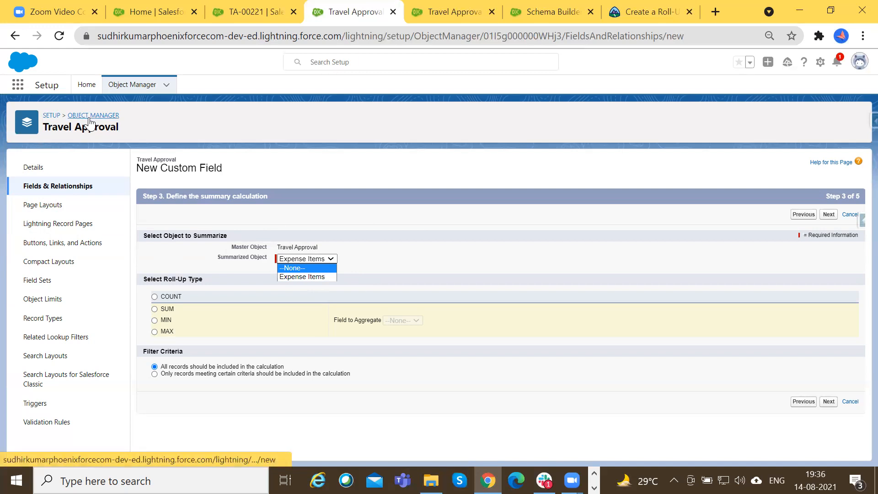
{"action": "left_click", "coordinate": [306, 277]}
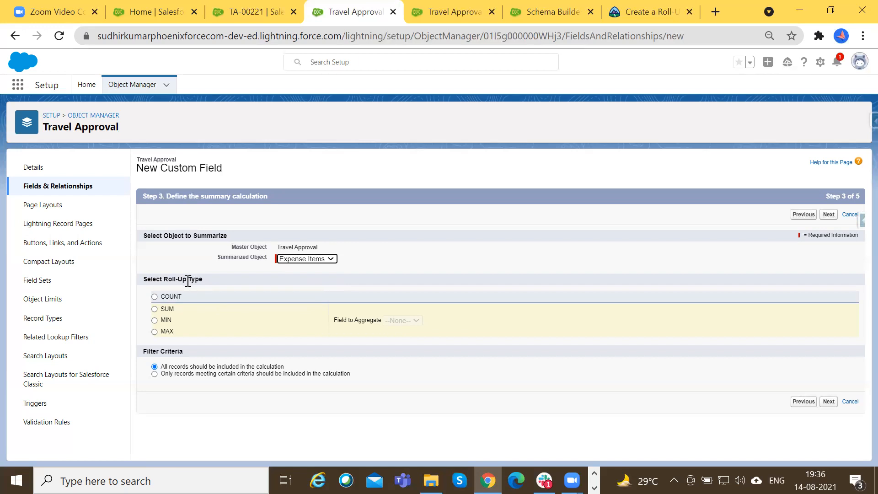
Set the roll-up type to SUM with Amount as the field to aggregate.
{"action": "left_click", "coordinate": [154, 297]}
{"action": "left_click", "coordinate": [166, 310]}
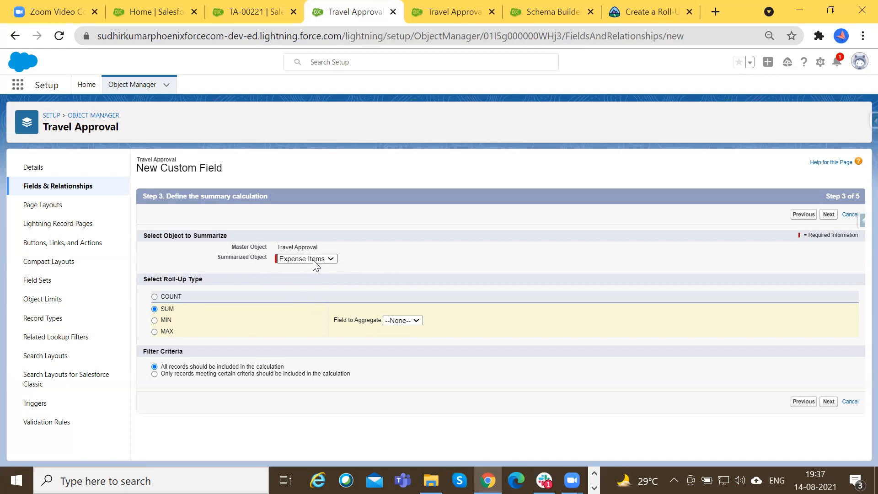
{"action": "left_click", "coordinate": [416, 321]}
Capture a screenshot of the summary calculation page and open it in the Greenshot image editor.
{"action": "key", "text": "Print"}
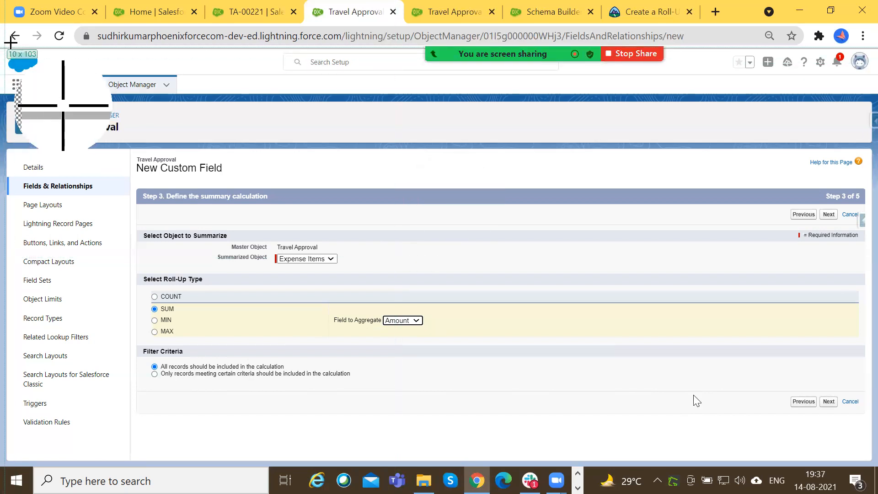
{"action": "left_click_drag", "start_coordinate": [0, 15], "coordinate": [866, 459]}
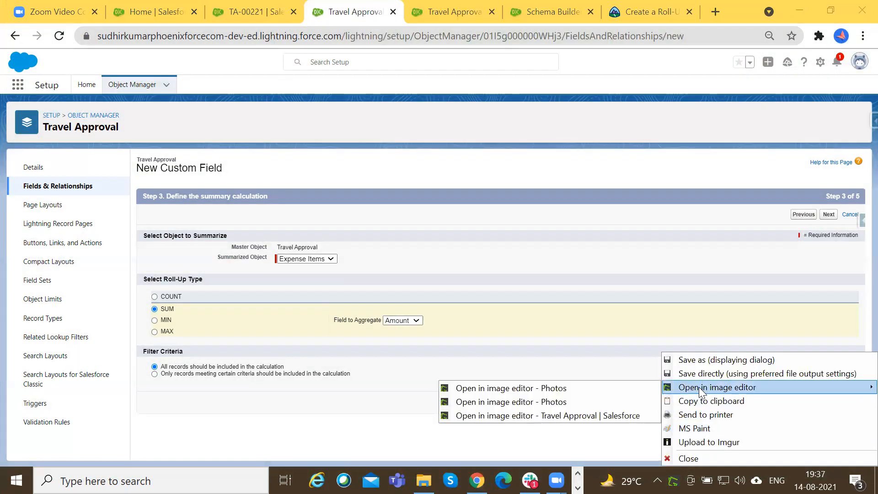
{"action": "left_click", "coordinate": [713, 387]}
Draw a red rectangle around the Master Object and Summarized Object settings in the screenshot.
{"action": "left_click", "coordinate": [67, 24]}
{"action": "left_click", "coordinate": [91, 37]}
{"action": "left_click_drag", "start_coordinate": [210, 279], "coordinate": [370, 318]}
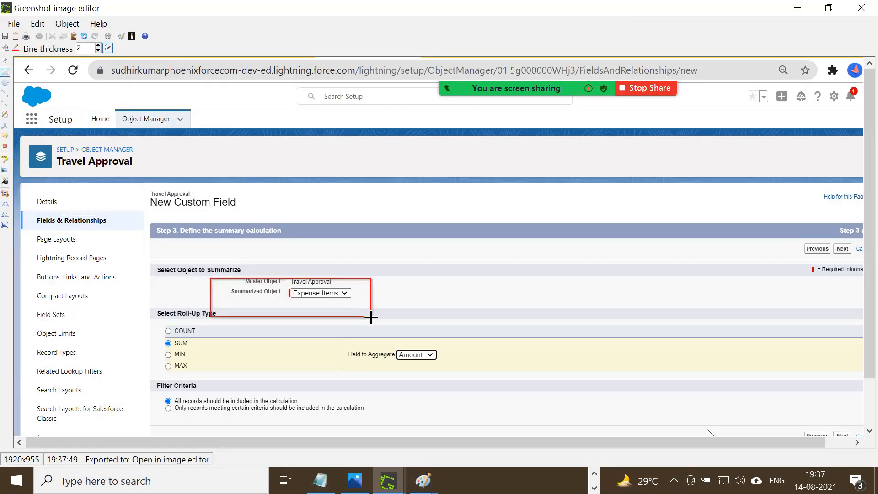
Draw an arrow from the summarized object rectangle and start a text box note reading "Select the child object where you want to calculate".
{"action": "left_click", "coordinate": [5, 104]}
{"action": "mouse_move", "coordinate": [349, 304]}
{"action": "left_mouse_down"}
{"action": "mouse_move", "coordinate": [472, 273]}
{"action": "mouse_move", "coordinate": [788, 307]}
{"action": "left_mouse_up"}
{"action": "left_click", "coordinate": [5, 126]}
{"action": "type", "text": "Select "}
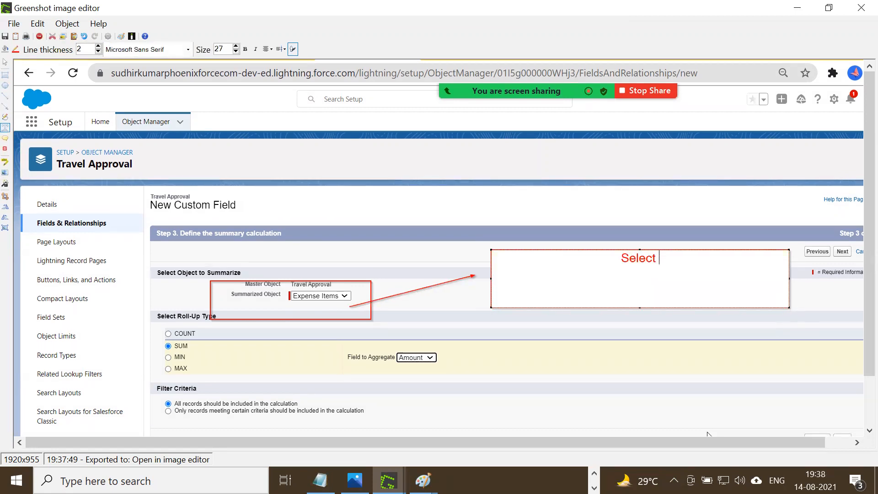
{"action": "type", "text": "the child "}
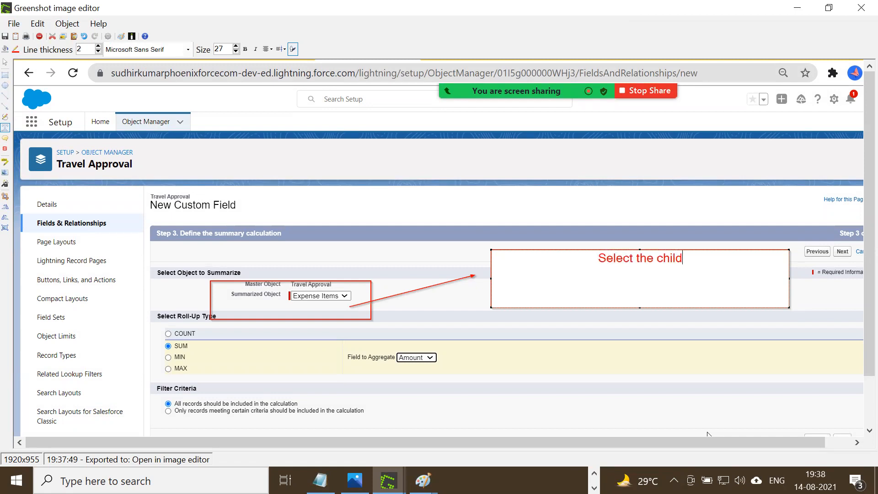
{"action": "type", "text": "object wh"}
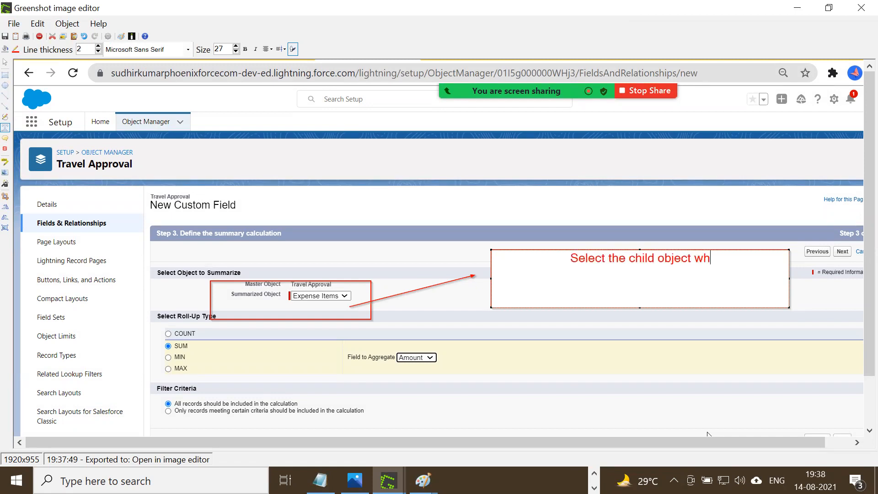
{"action": "type", "text": "ere you wan"}
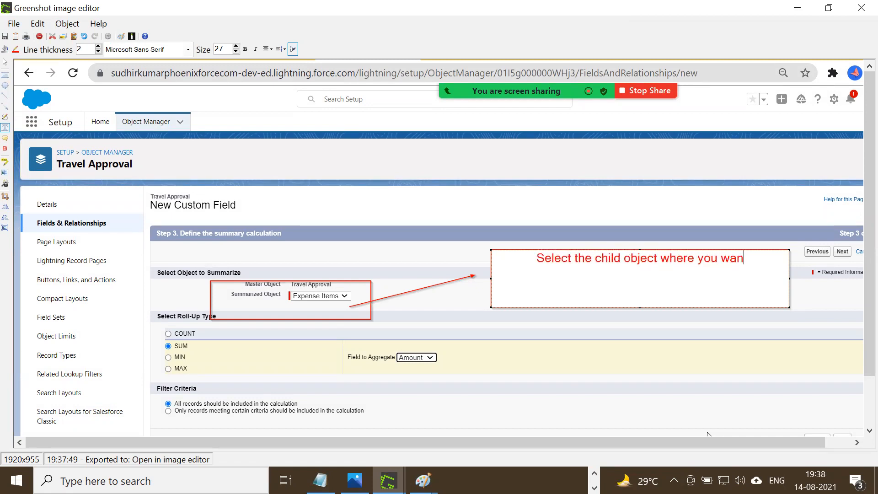
{"action": "type", "text": "t to cLC"}
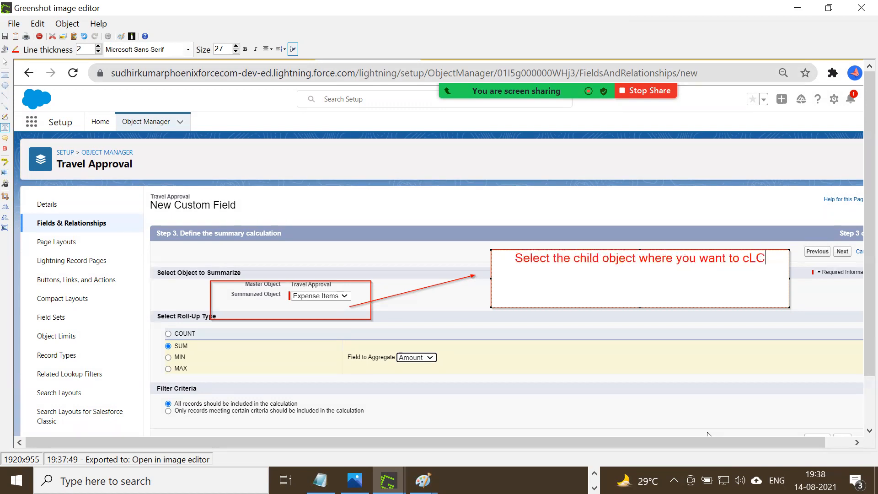
{"action": "type", "text": "ULT"}
{"action": "key", "text": "BackSpace"}
{"action": "key", "text": "BackSpace"}
{"action": "key", "text": "BackSpace"}
{"action": "key", "text": "BackSpace"}
{"action": "key", "text": "BackSpace"}
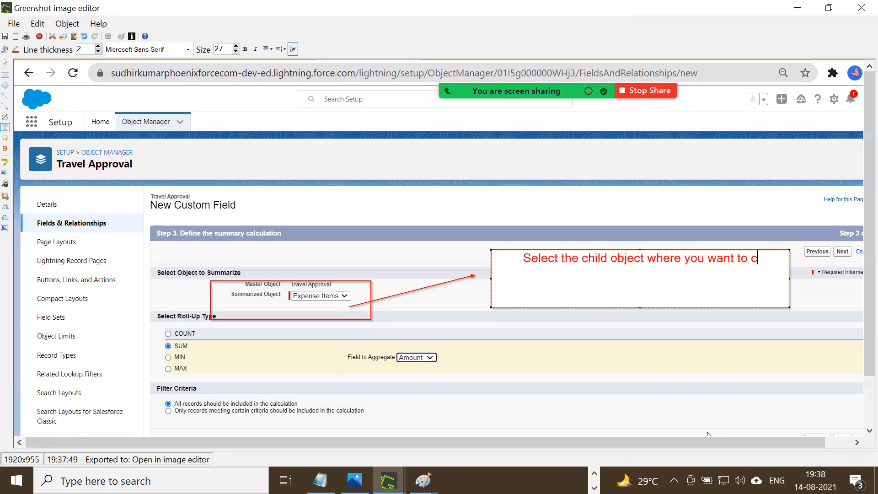
{"action": "type", "text": "alculate"}
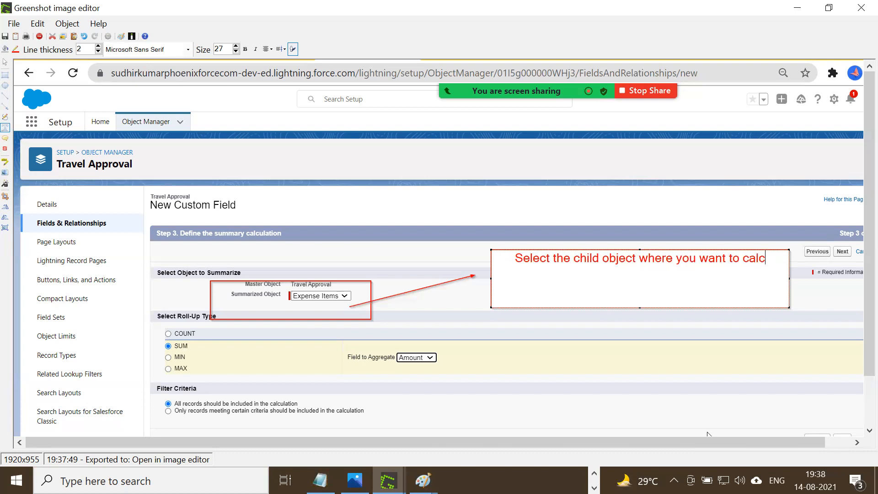
{"action": "type", "text": " Count,"}
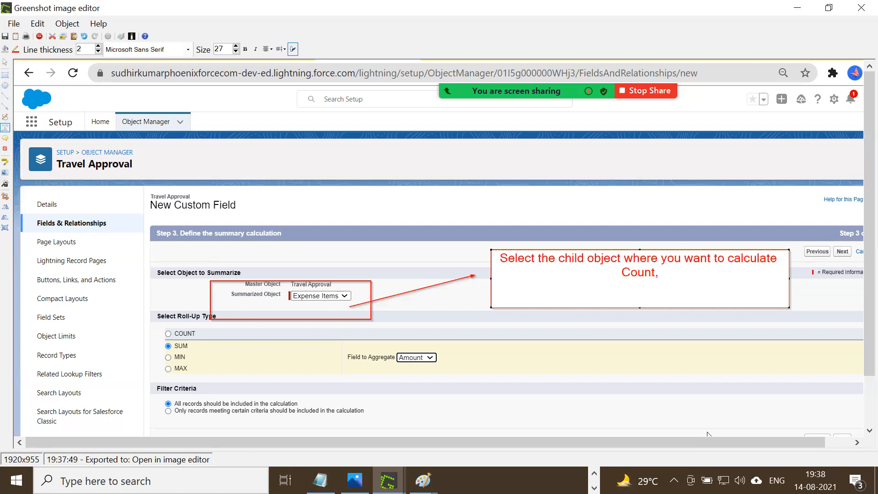
{"action": "type", "text": "Sum,"}
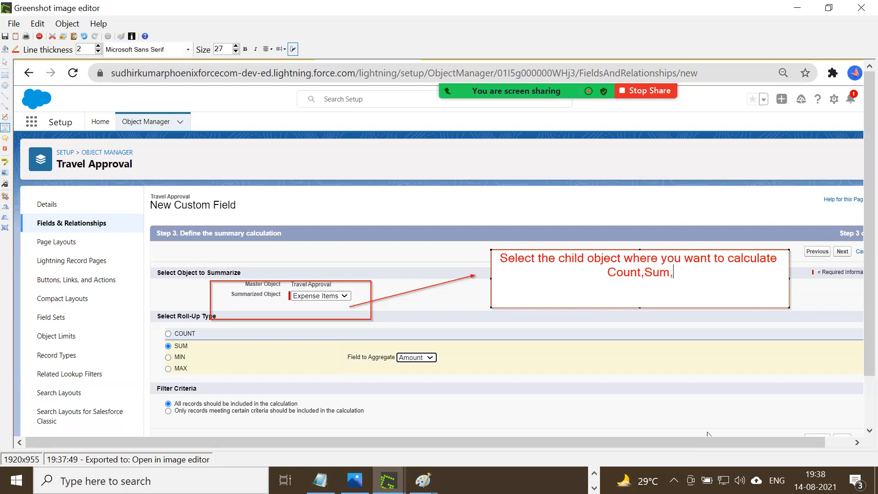
{"action": "type", "text": " Min or Max"}
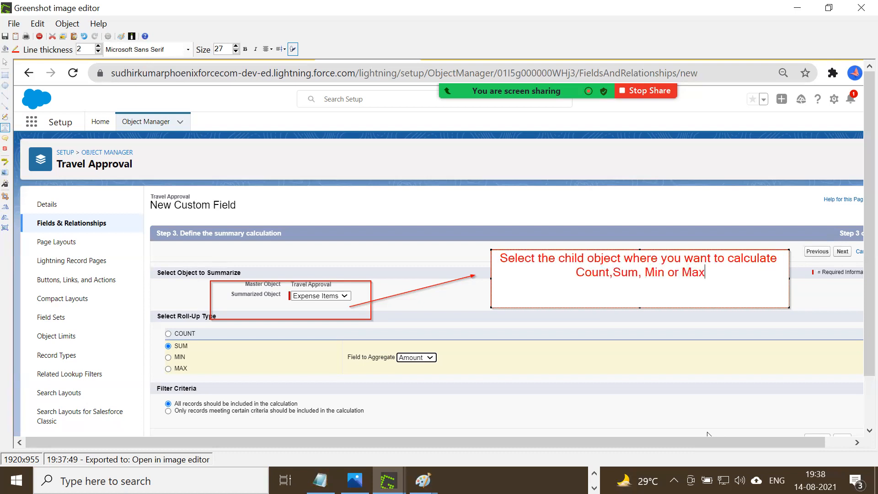
{"action": "type", "text": " acro"}
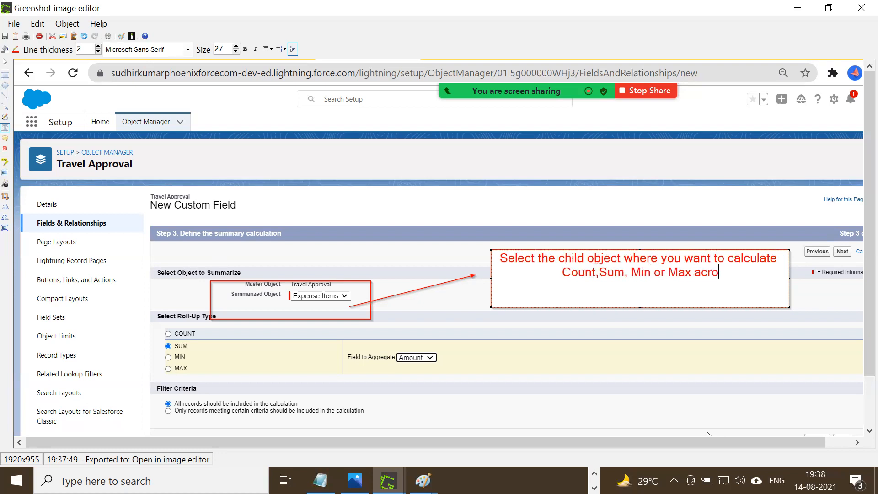
{"action": "type", "text": "ss chil"}
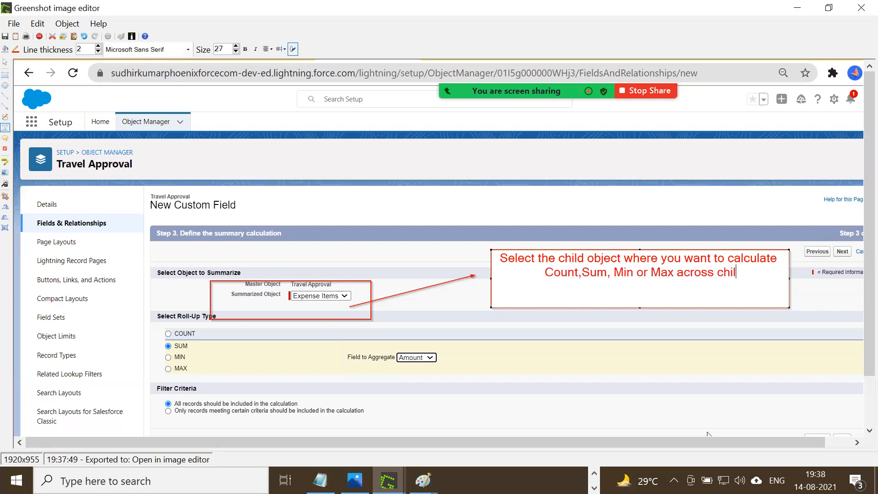
{"action": "type", "text": "d object field"}
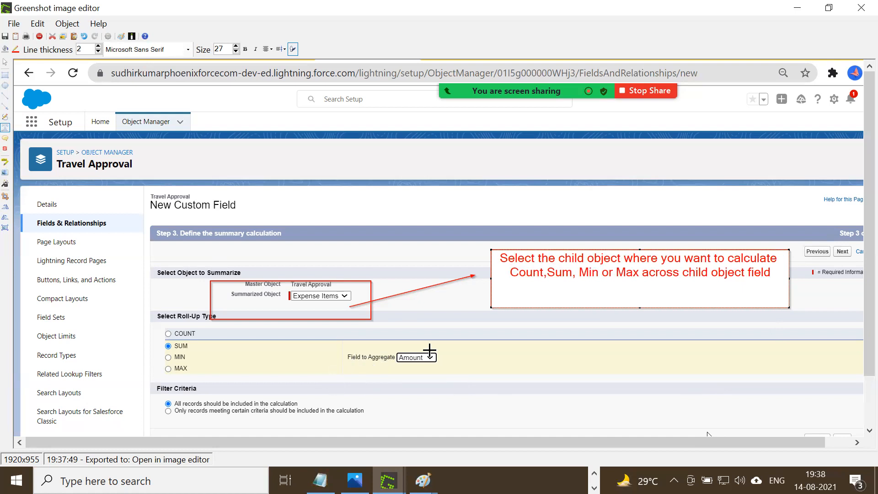
Complete the child object note with "Count,Sum, Min or Max across child object field".
{"action": "left_click", "coordinate": [442, 361]}
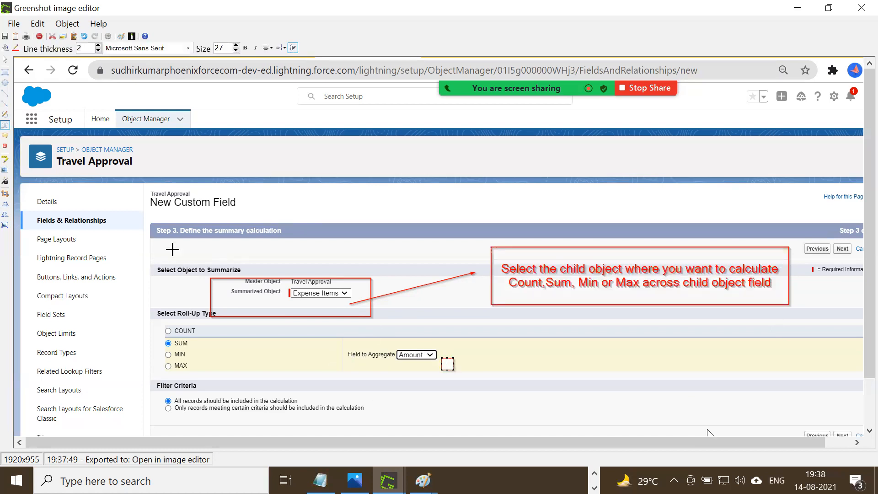
{"action": "left_click", "coordinate": [84, 36]}
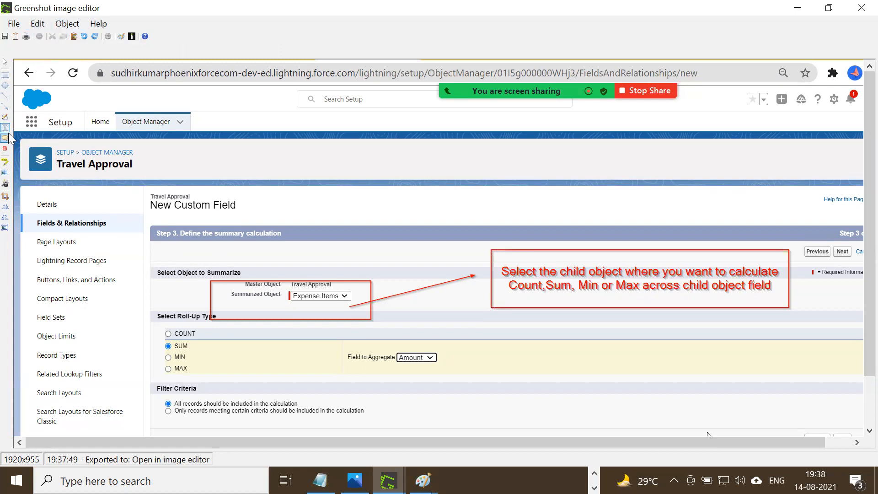
Draw an arrow from the Field to Aggregate setting to the child object note.
{"action": "left_click", "coordinate": [148, 191]}
{"action": "left_click", "coordinate": [7, 105]}
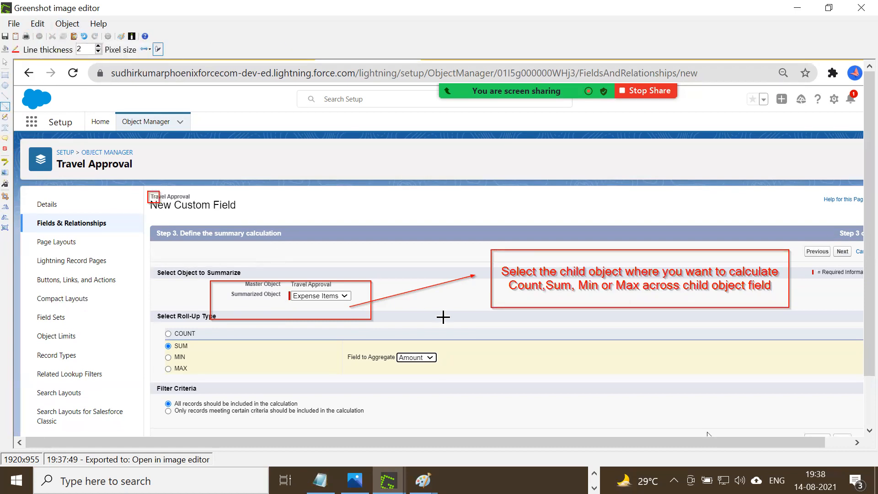
{"action": "left_click_drag", "start_coordinate": [445, 358], "coordinate": [522, 297]}
Draw a red rectangle around the Filter Criteria section with its two record inclusion options.
{"action": "scroll", "coordinate": [505, 307], "scroll_direction": "down", "scroll_amount": 1}
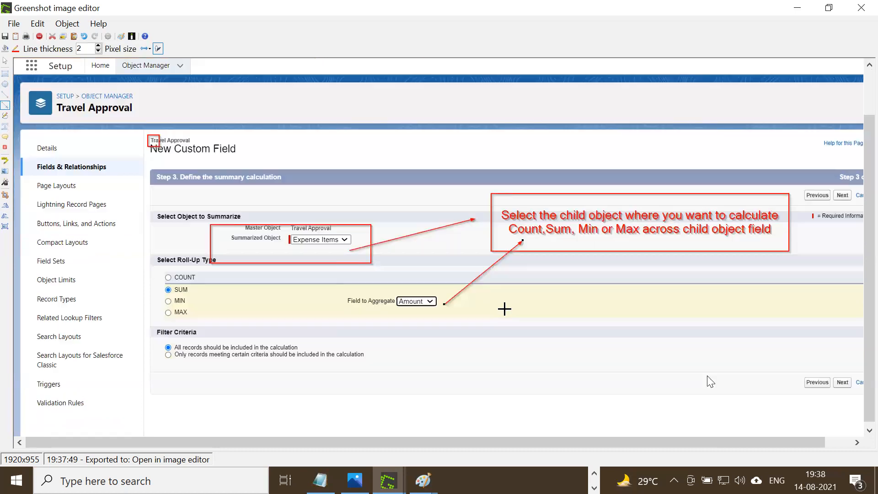
{"action": "left_click", "coordinate": [67, 23]}
{"action": "left_click", "coordinate": [87, 36]}
{"action": "left_click_drag", "start_coordinate": [155, 326], "coordinate": [432, 374]}
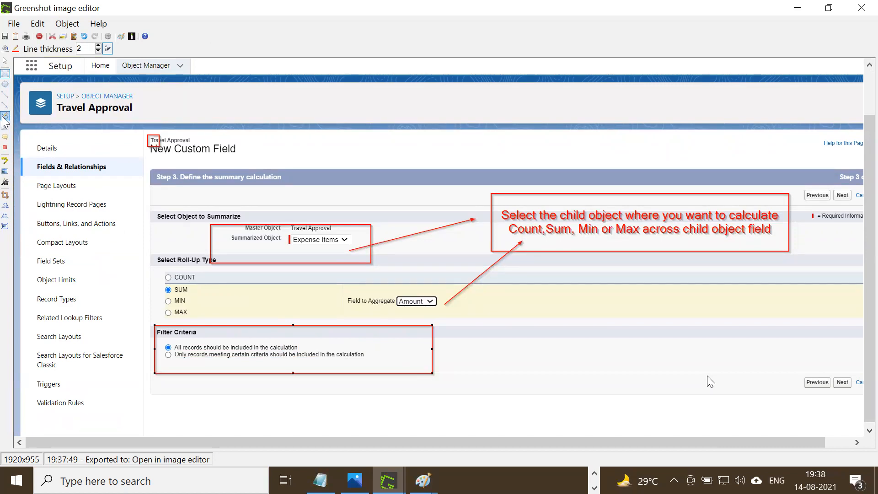
Add a text box beside Filter Criteria reading "Do you want to apply this Roll Up Type across all related child records OR".
{"action": "left_click", "coordinate": [5, 128]}
{"action": "left_click_drag", "start_coordinate": [535, 292], "coordinate": [830, 338]}
{"action": "type", "text": "Do you "}
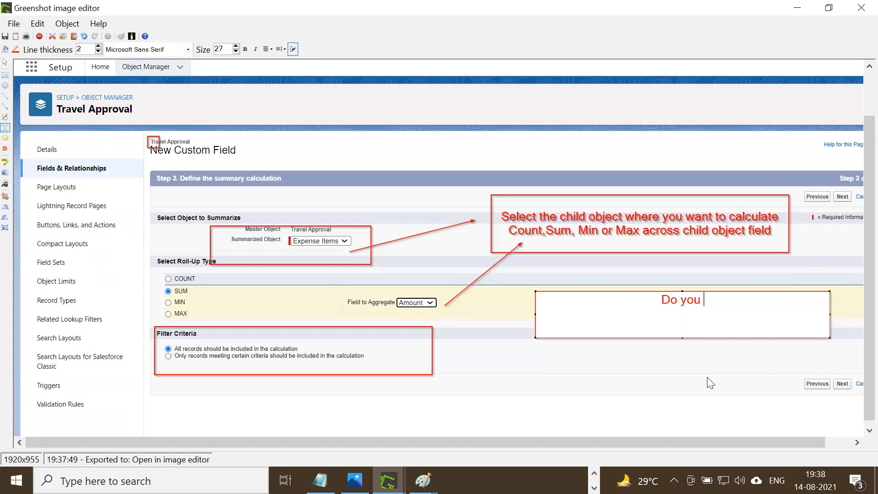
{"action": "type", "text": "want to "}
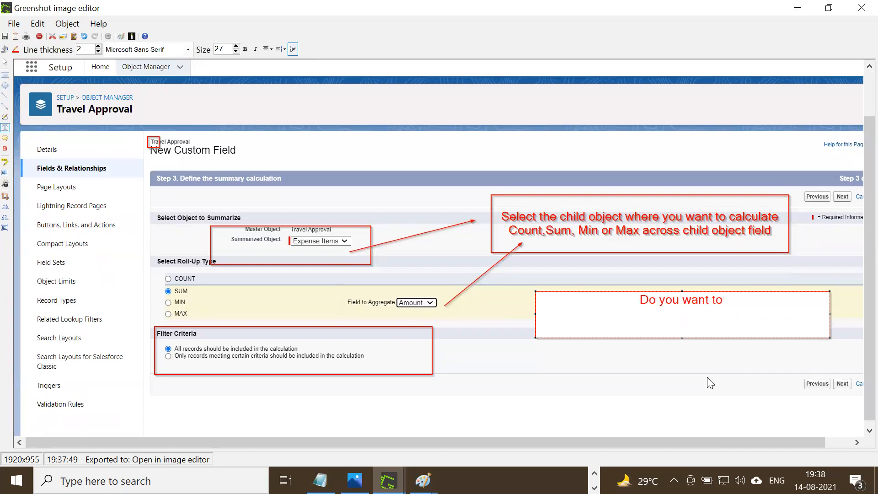
{"action": "type", "text": "apply this"}
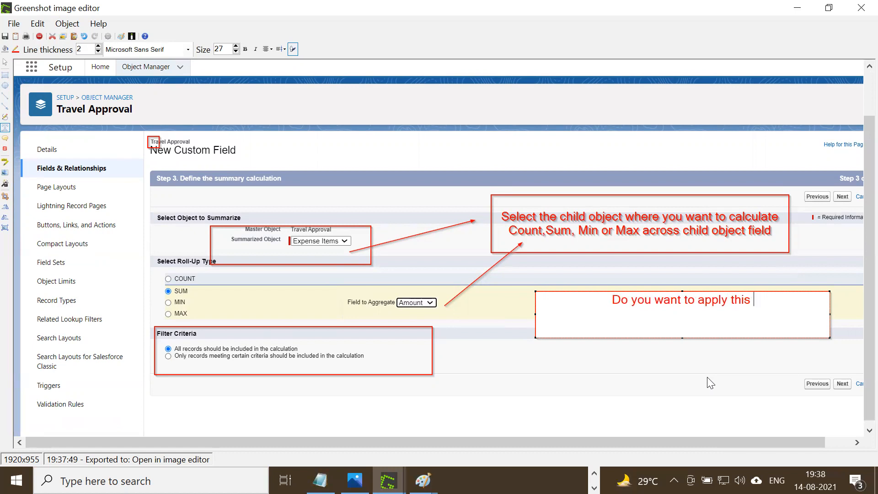
{"action": "type", "text": " Roll Up Type"}
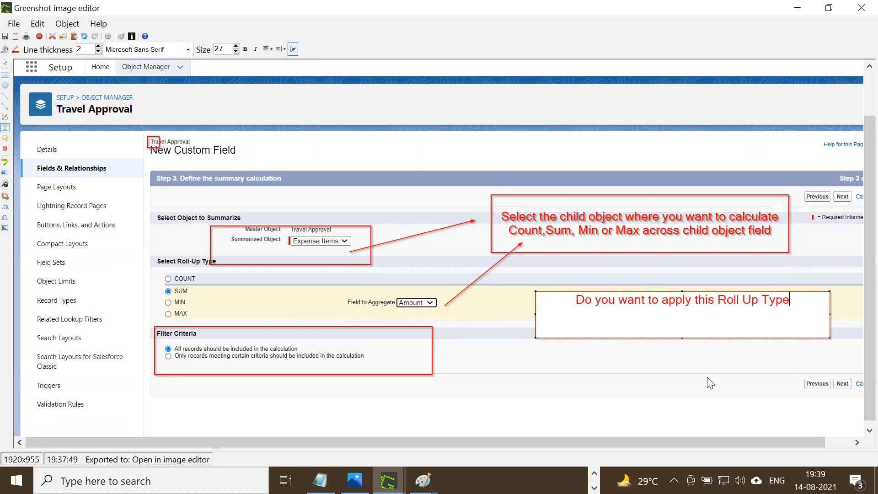
{"action": "type", "text": " across"}
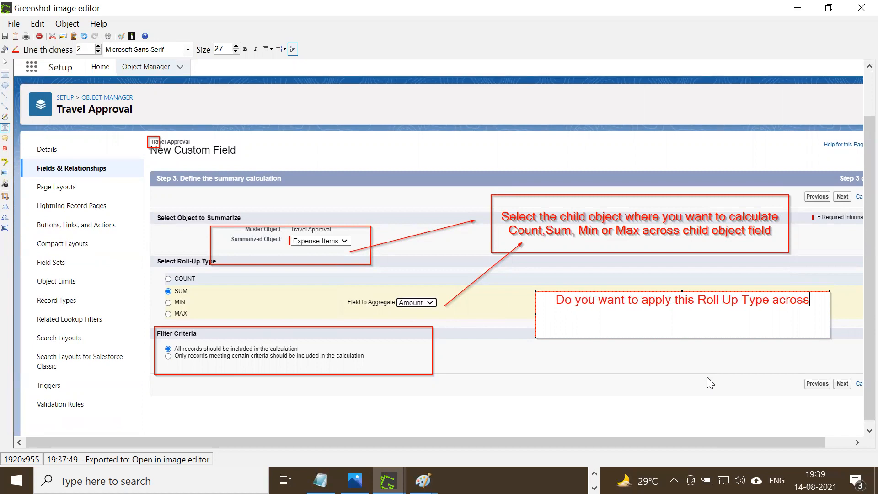
{"action": "type", "text": " all relate"}
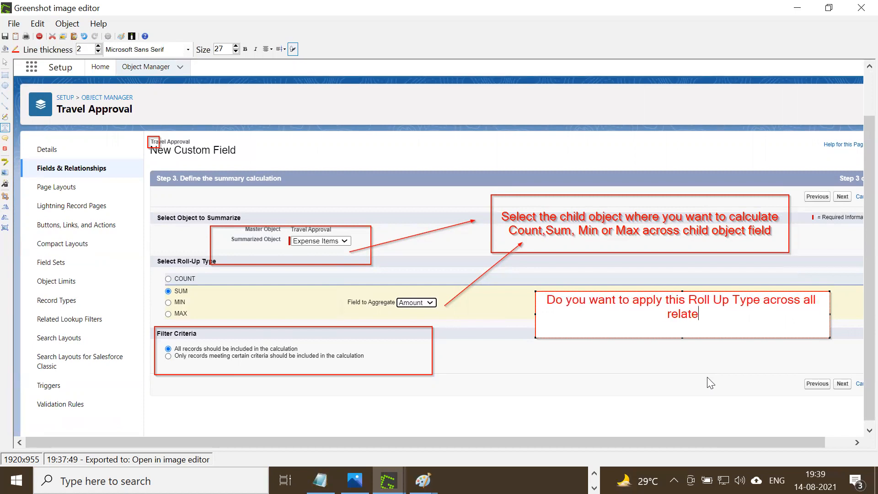
{"action": "type", "text": "d child r"}
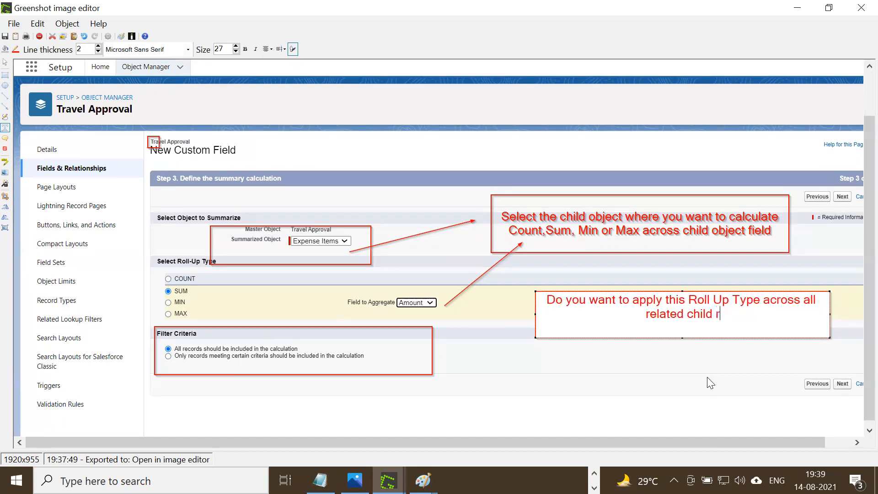
{"action": "type", "text": "ecords OR "}
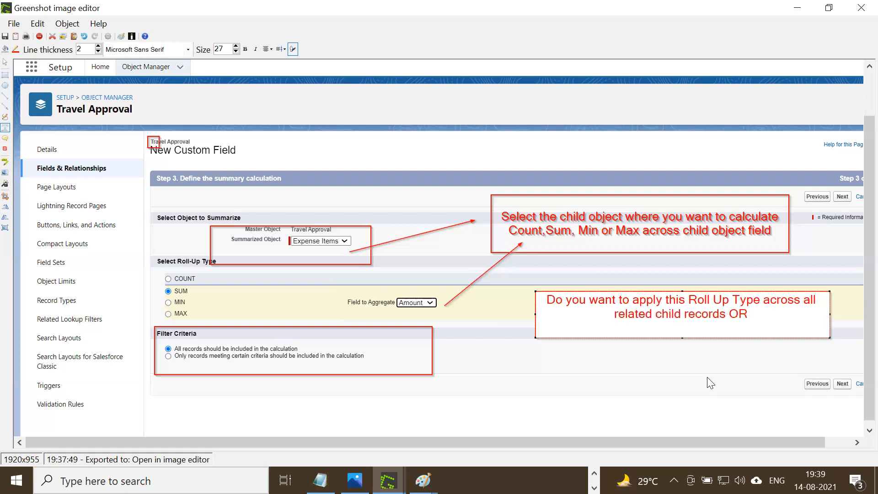
{"action": "type", "text": "j"}
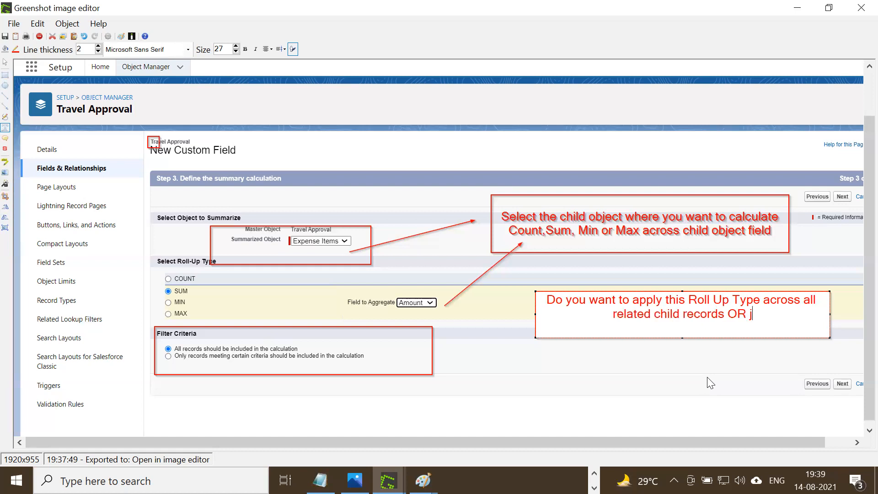
{"action": "type", "text": "ust som"}
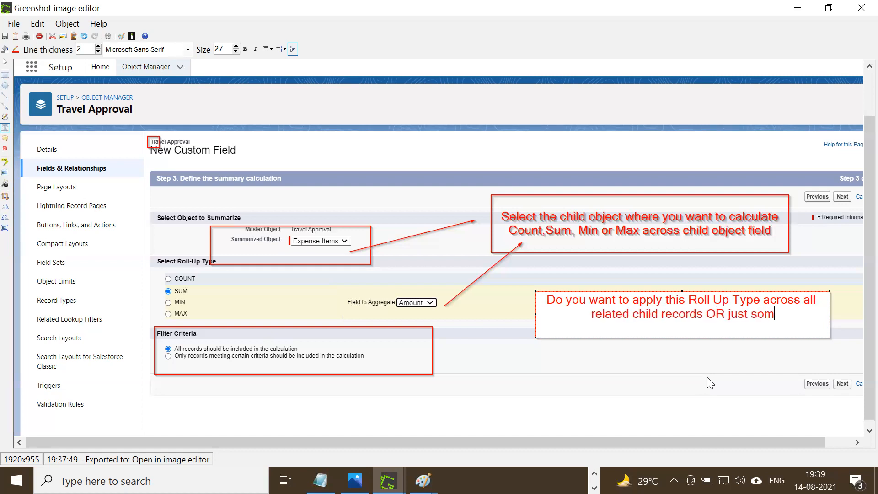
{"action": "type", "text": "e ch"}
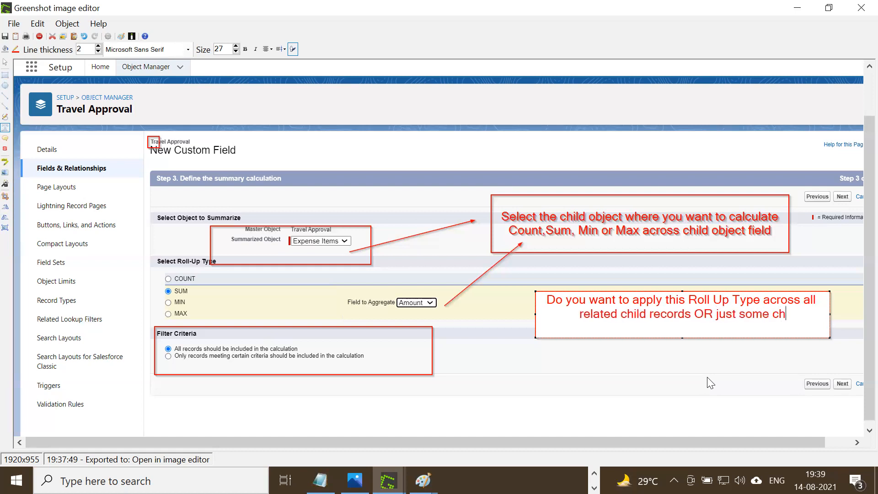
{"action": "type", "text": "ild records"}
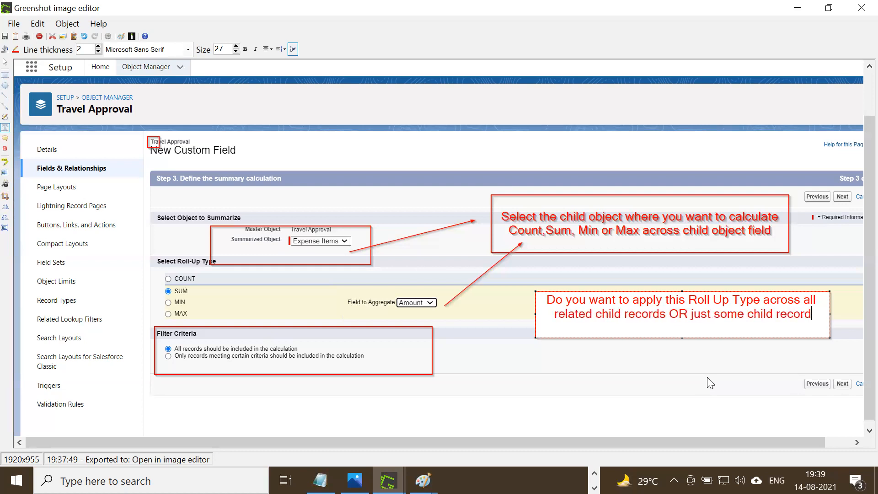
{"action": "type", "text": " whc"}
Finish the filter criteria note with "just some child records which statisfy certain criteria".
{"action": "key", "text": "BackSpace"}
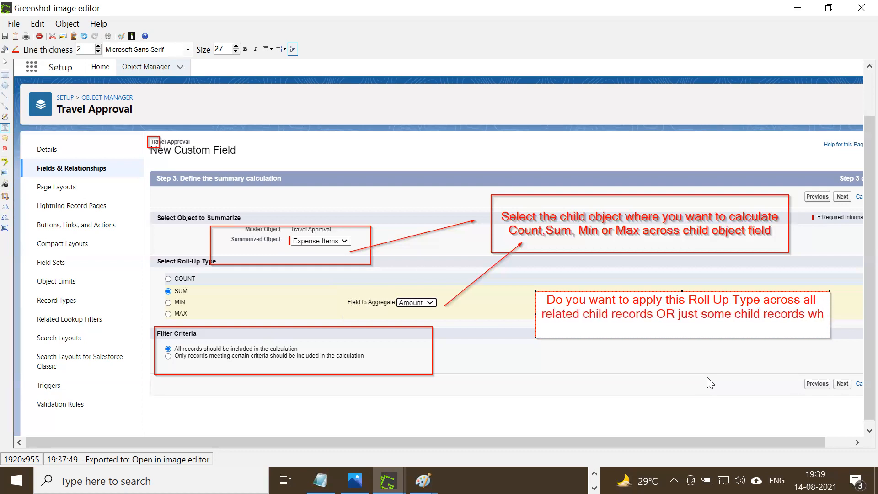
{"action": "type", "text": "ich"}
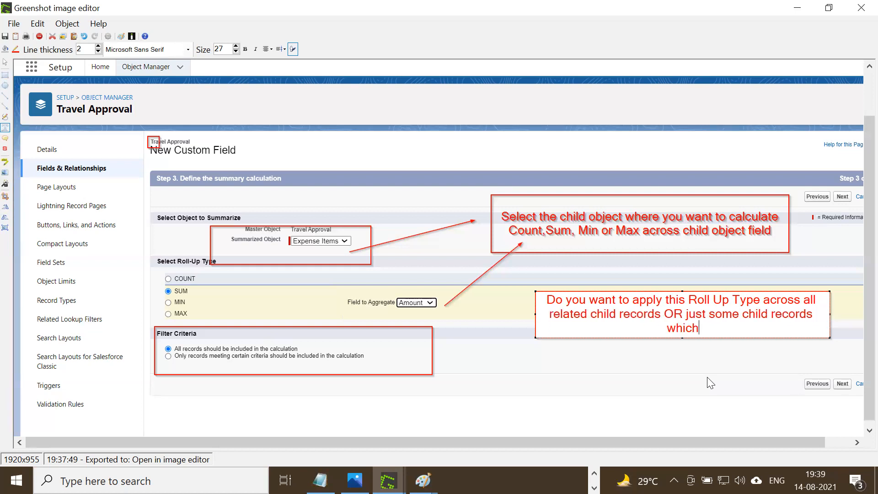
{"action": "type", "text": " statisfy "}
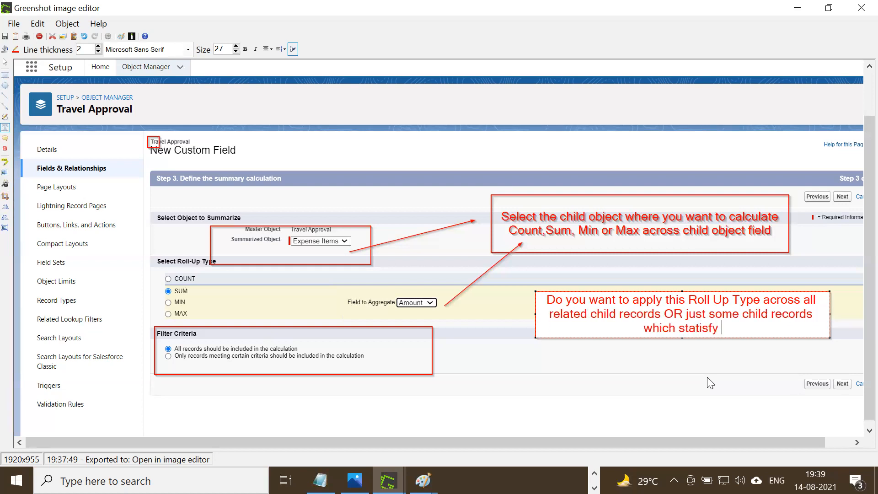
{"action": "type", "text": "certain c"}
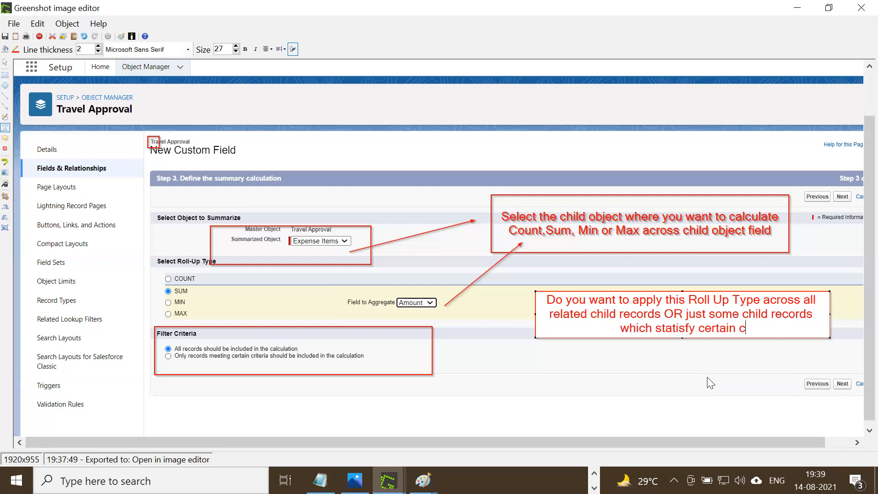
{"action": "type", "text": "riteria"}
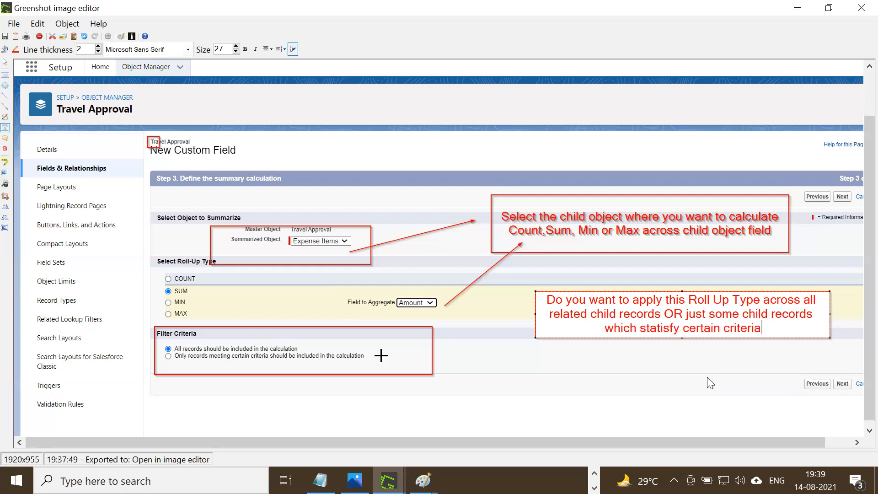
Remove the stray text box and draw arrows from both Filter Criteria options to the roll-up type note, then return to the New Custom Field page.
{"action": "left_click_drag", "start_coordinate": [300, 347], "coordinate": [342, 341]}
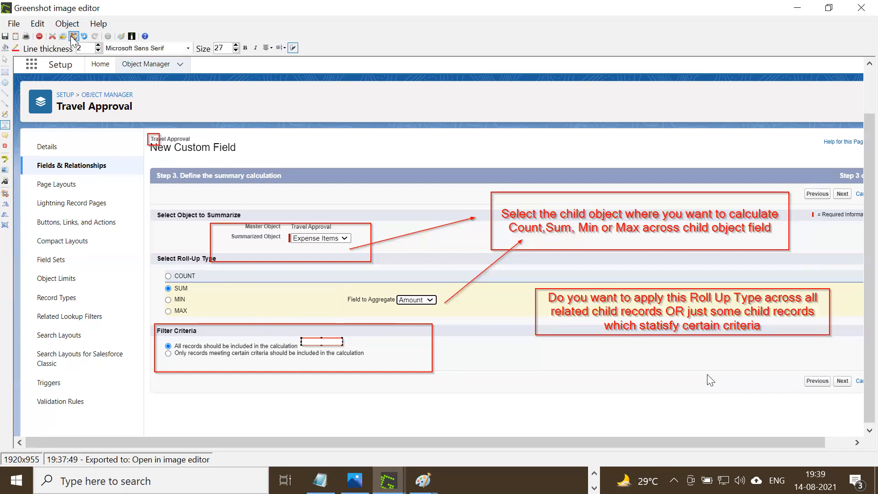
{"action": "left_click", "coordinate": [84, 36]}
{"action": "left_click", "coordinate": [4, 106]}
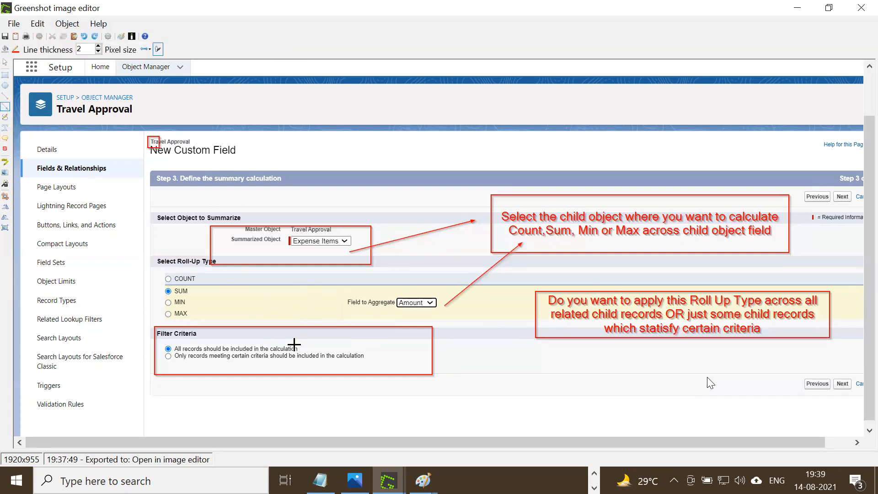
{"action": "left_click_drag", "start_coordinate": [302, 346], "coordinate": [540, 304]}
{"action": "mouse_move", "coordinate": [367, 354]}
{"action": "left_mouse_down"}
{"action": "mouse_move", "coordinate": [542, 325]}
{"action": "mouse_move", "coordinate": [584, 328]}
{"action": "left_mouse_up"}
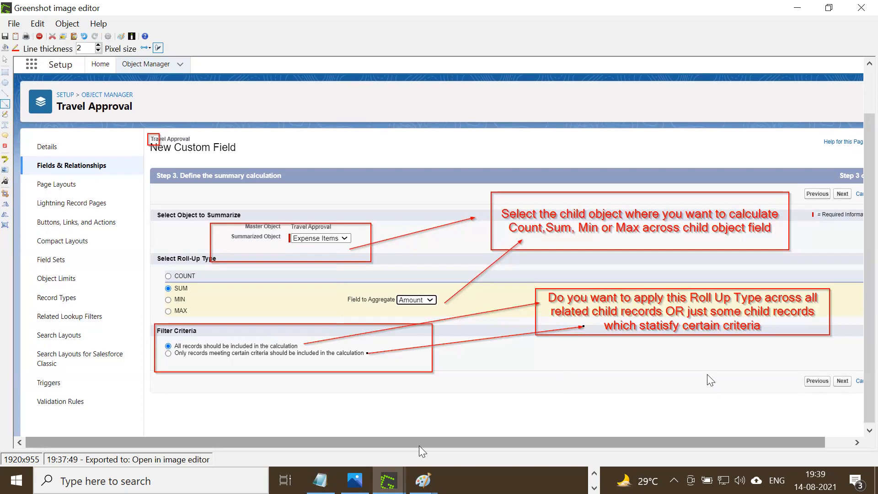
{"action": "left_click", "coordinate": [797, 8]}
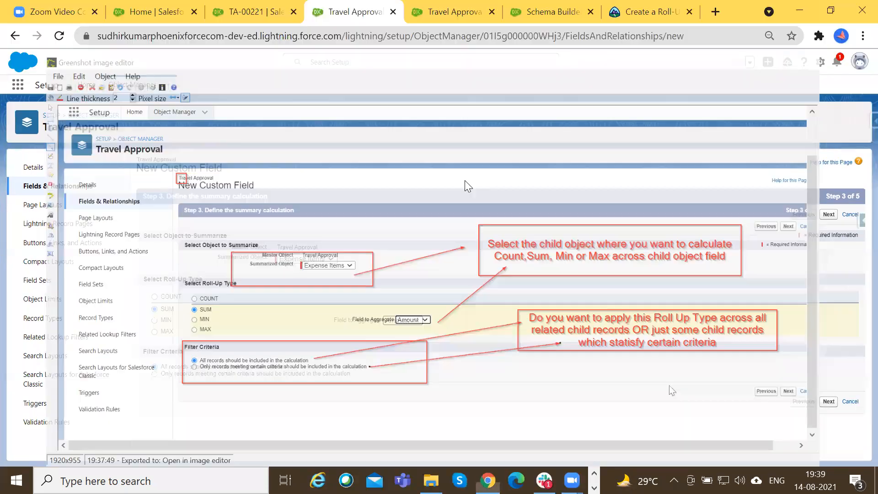
Try limiting the roll-up to records meeting the filter criterion Amount greater than 5.
{"action": "left_click", "coordinate": [245, 374]}
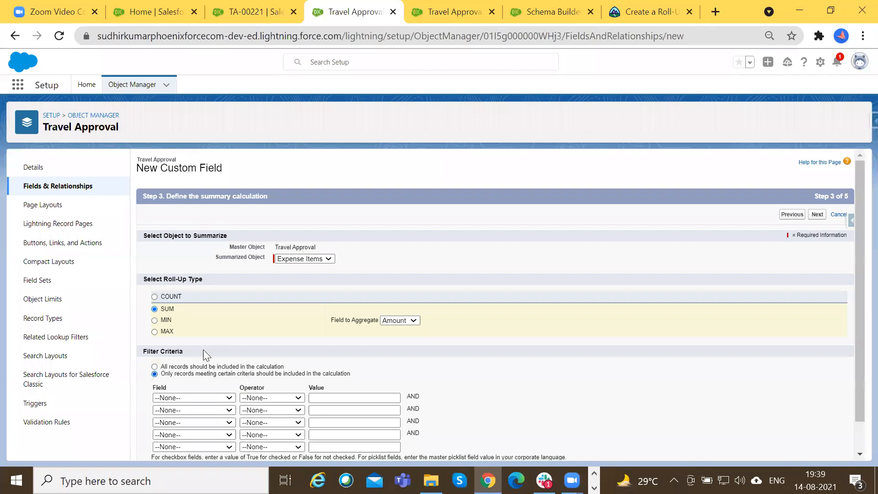
{"action": "scroll", "coordinate": [203, 349], "scroll_direction": "down", "scroll_amount": 1}
{"action": "left_click", "coordinate": [210, 365]}
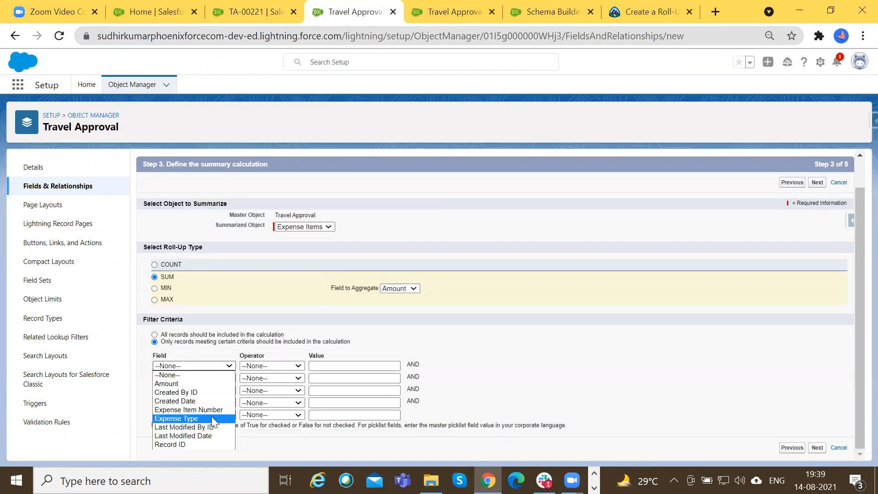
{"action": "left_click", "coordinate": [186, 383]}
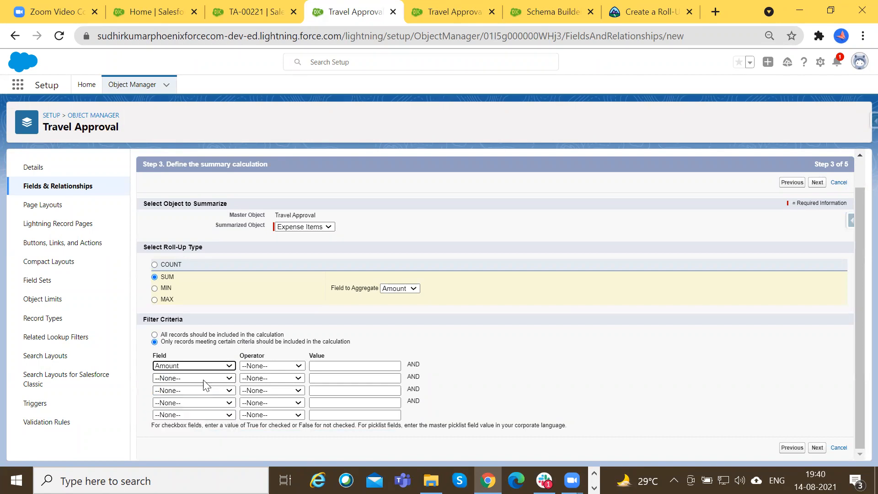
{"action": "left_click", "coordinate": [274, 365]}
{"action": "left_click", "coordinate": [281, 409]}
{"action": "left_click", "coordinate": [322, 365]}
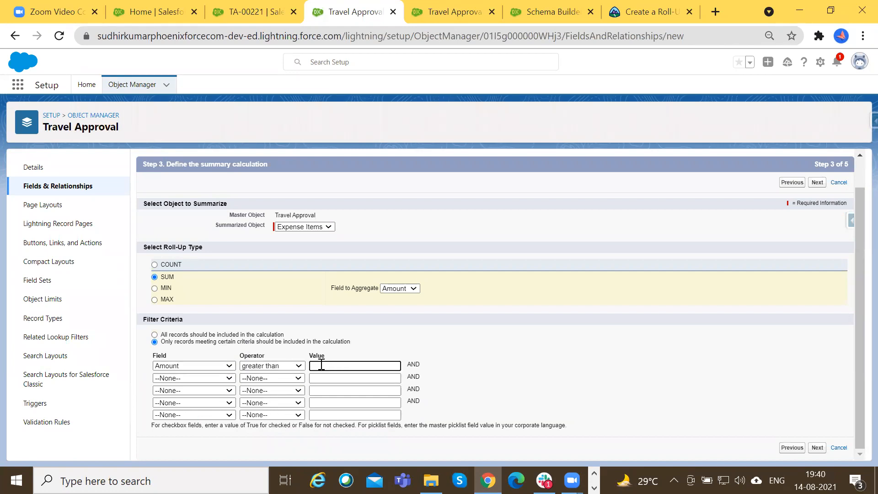
{"action": "left_click", "coordinate": [486, 347]}
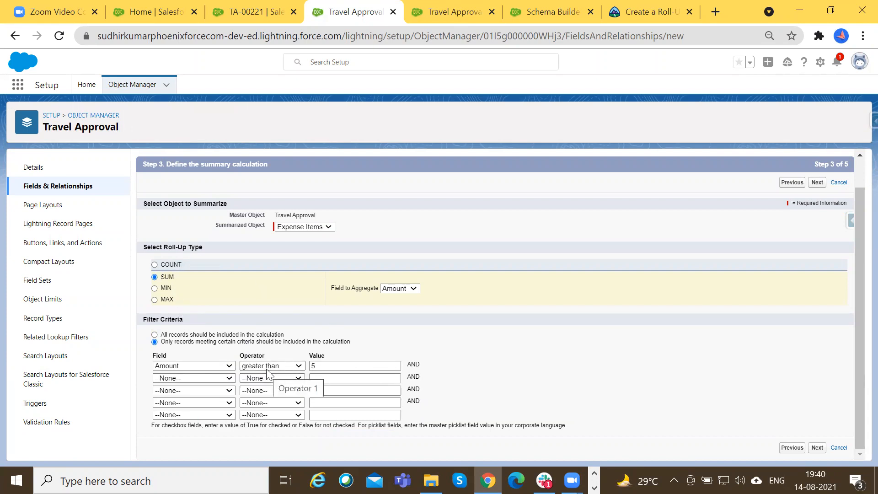
{"action": "left_click", "coordinate": [324, 366]}
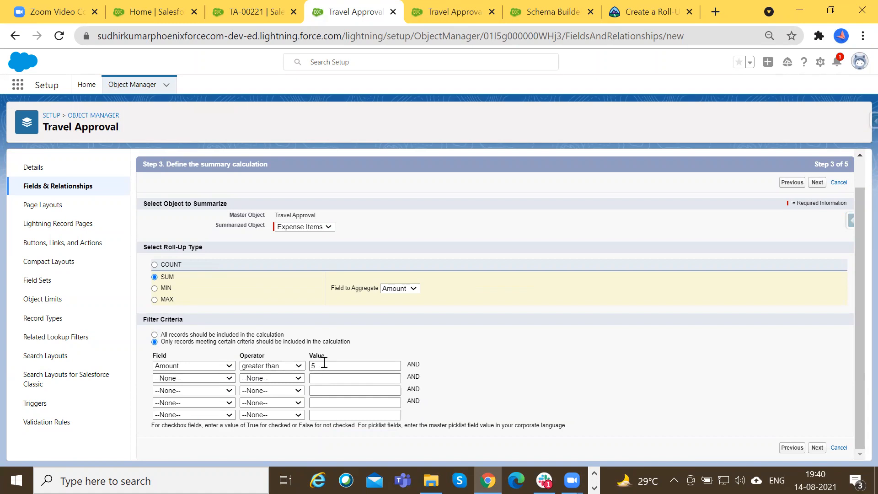
Include all records in the Total Expenses calculation and review the profiles' field-level security.
{"action": "left_click", "coordinate": [256, 334]}
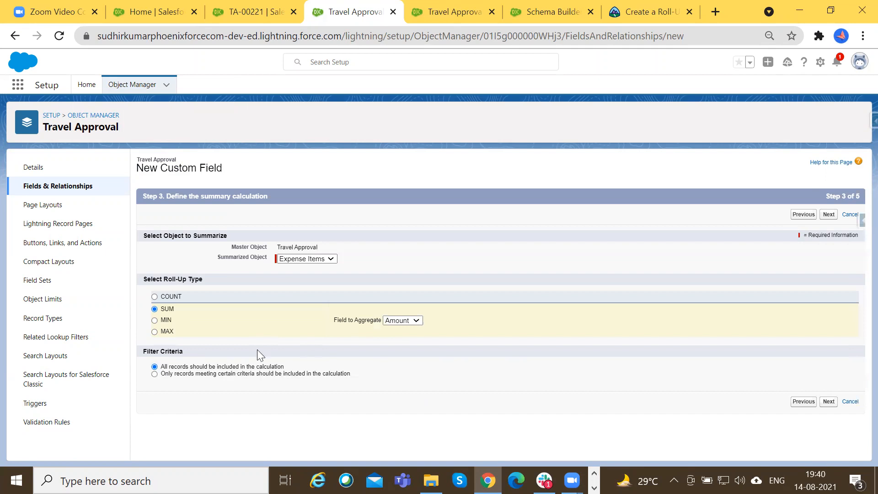
{"action": "left_click", "coordinate": [829, 401]}
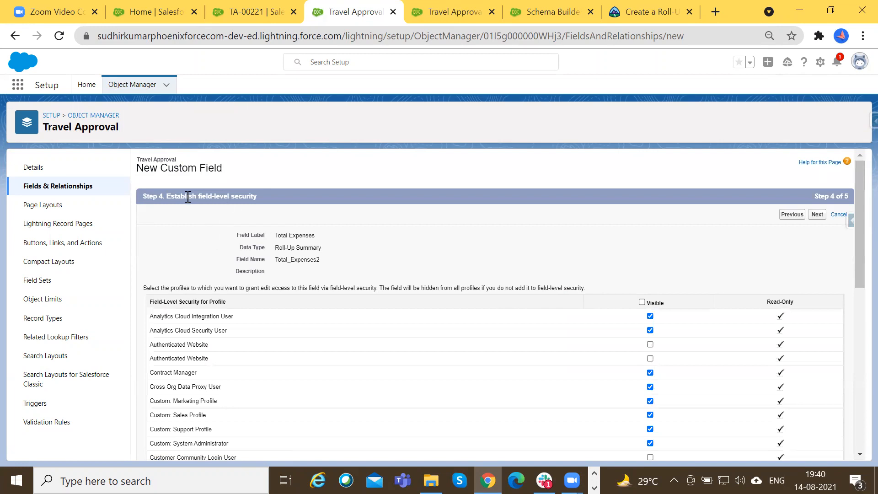
{"action": "scroll", "coordinate": [249, 253], "scroll_direction": "down", "scroll_amount": 2}
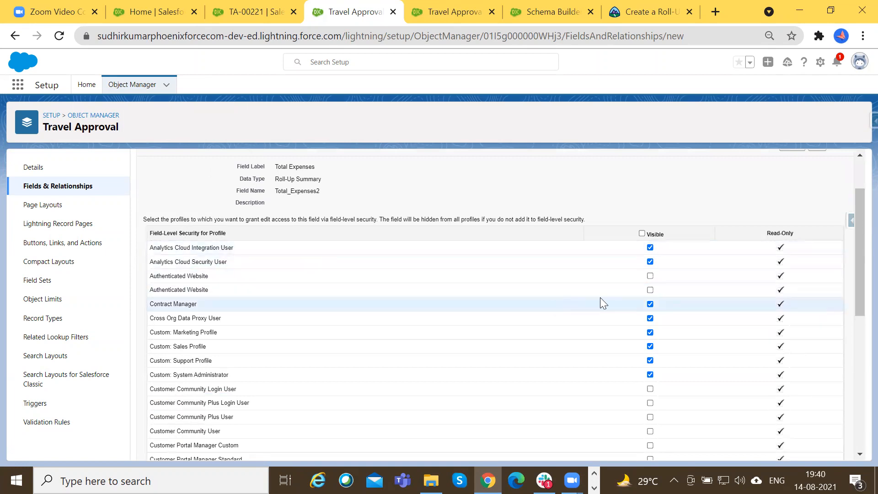
{"action": "scroll", "coordinate": [284, 370], "scroll_direction": "down", "scroll_amount": 7}
{"action": "scroll", "coordinate": [142, 376], "scroll_direction": "up", "scroll_amount": 6}
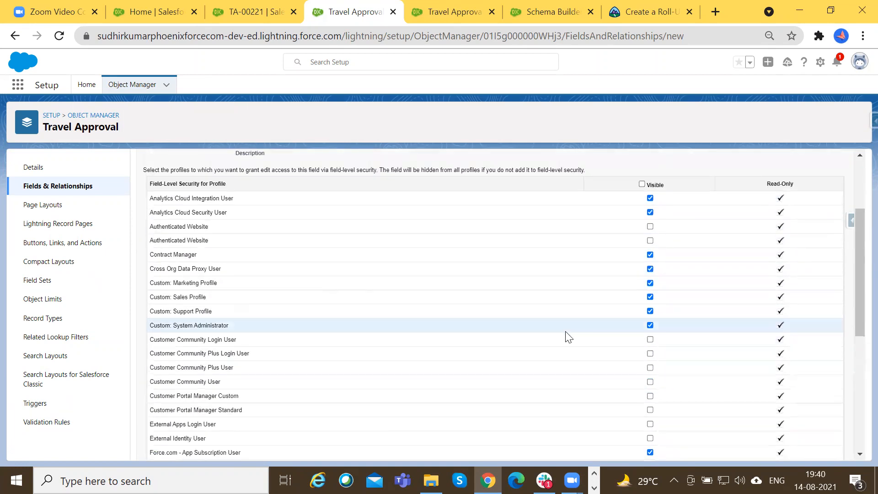
{"action": "scroll", "coordinate": [567, 336], "scroll_direction": "up", "scroll_amount": 3}
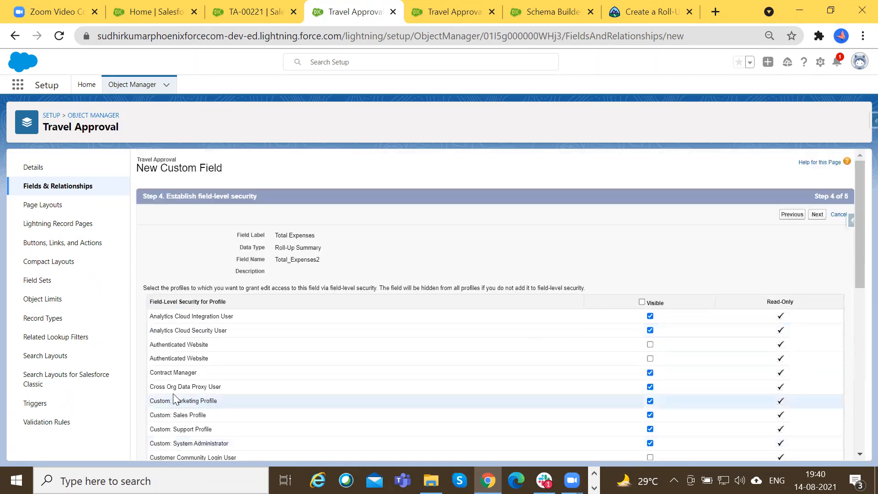
Accept the field-level security, save Total Expenses on the Travel Approval Layout, and start another Roll-Up Summary field.
{"action": "left_click", "coordinate": [818, 215]}
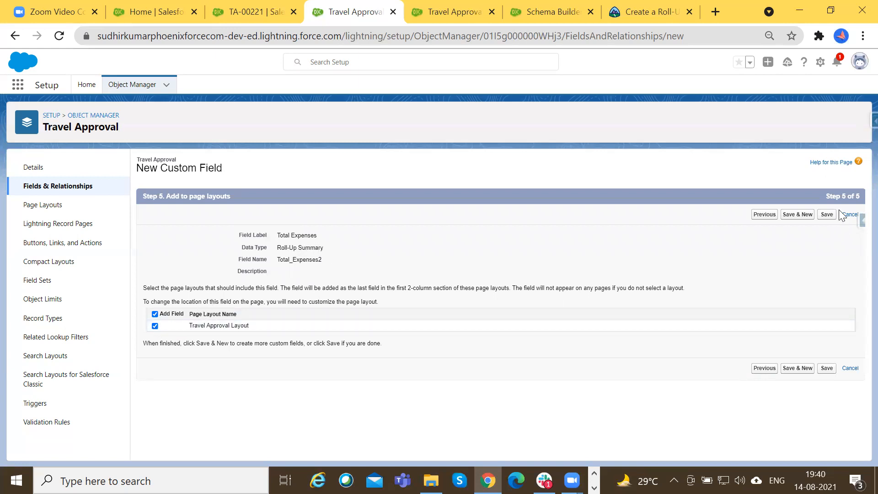
{"action": "left_click", "coordinate": [805, 215]}
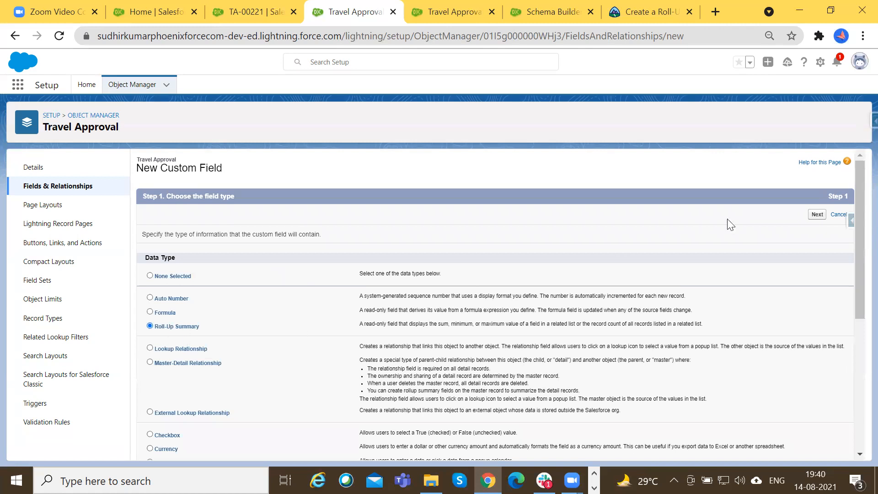
{"action": "left_click", "coordinate": [817, 215]}
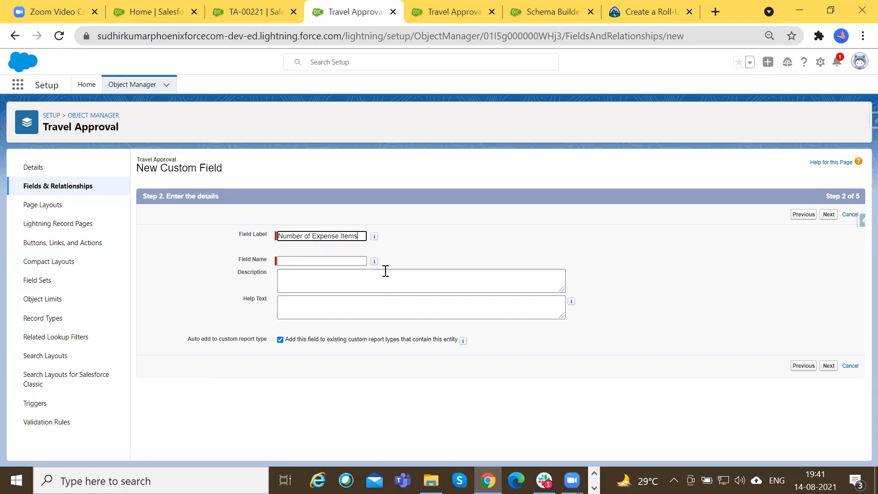
Accept Number of Expense Items as the field label and set the roll-up to COUNT Expense Items.
{"action": "key", "text": "Tab"}
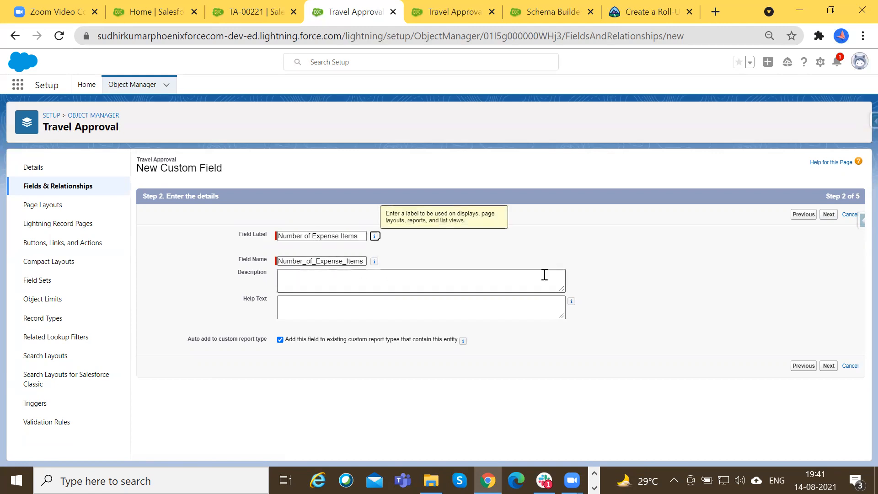
{"action": "left_click", "coordinate": [828, 214]}
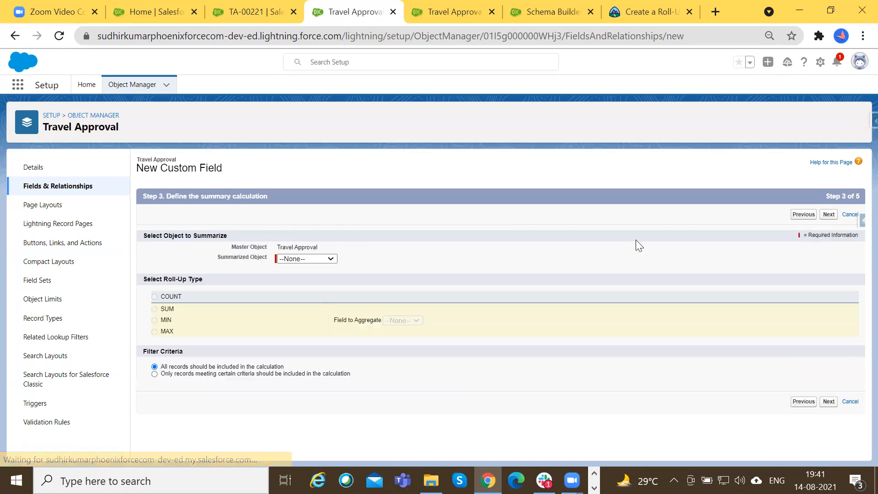
{"action": "left_click", "coordinate": [307, 276]}
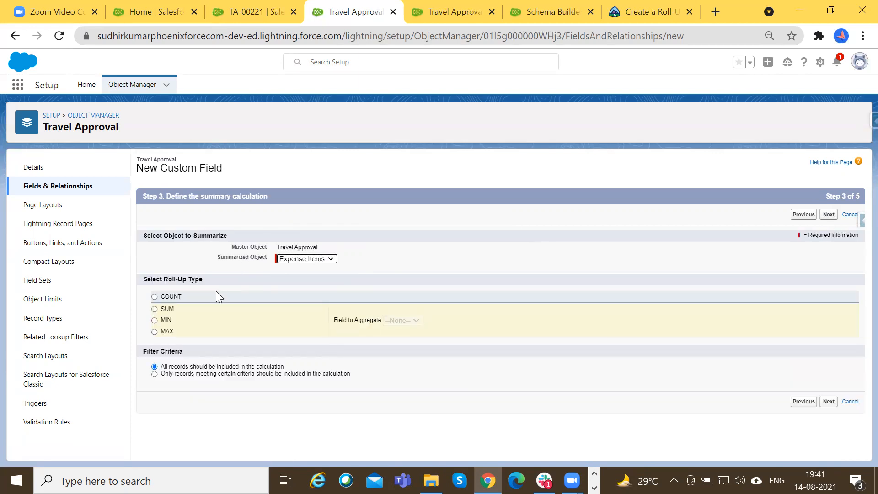
{"action": "left_click", "coordinate": [171, 298]}
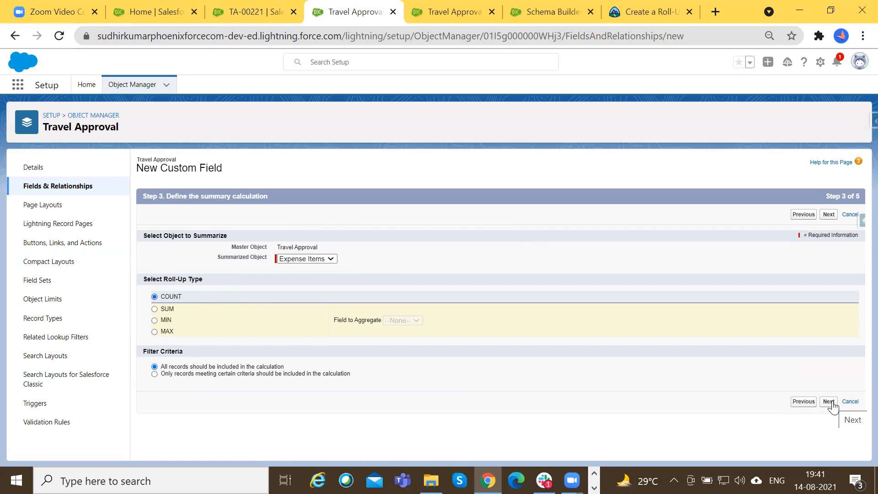
Limit the count to records meeting criteria, with a filter on Amount using the greater than operator.
{"action": "left_click", "coordinate": [314, 372]}
{"action": "scroll", "coordinate": [256, 384], "scroll_direction": "down", "scroll_amount": 1}
{"action": "left_click", "coordinate": [222, 365]}
{"action": "left_click", "coordinate": [209, 383]}
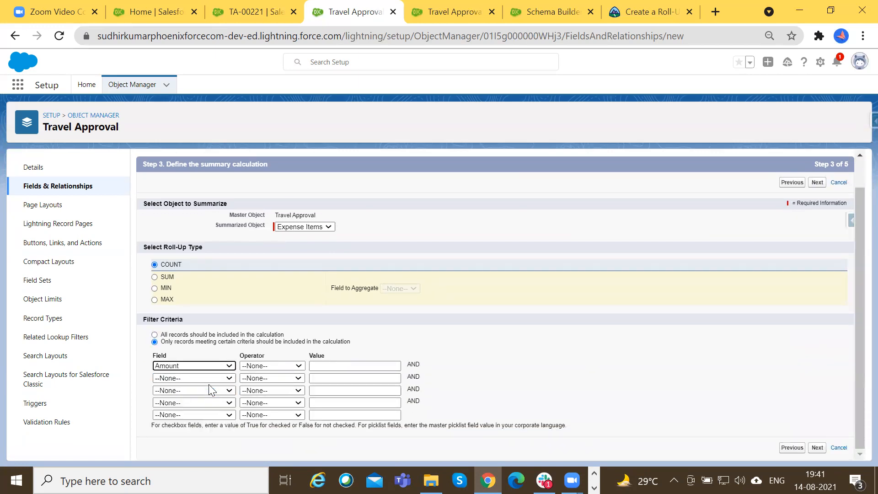
{"action": "left_click", "coordinate": [266, 367]}
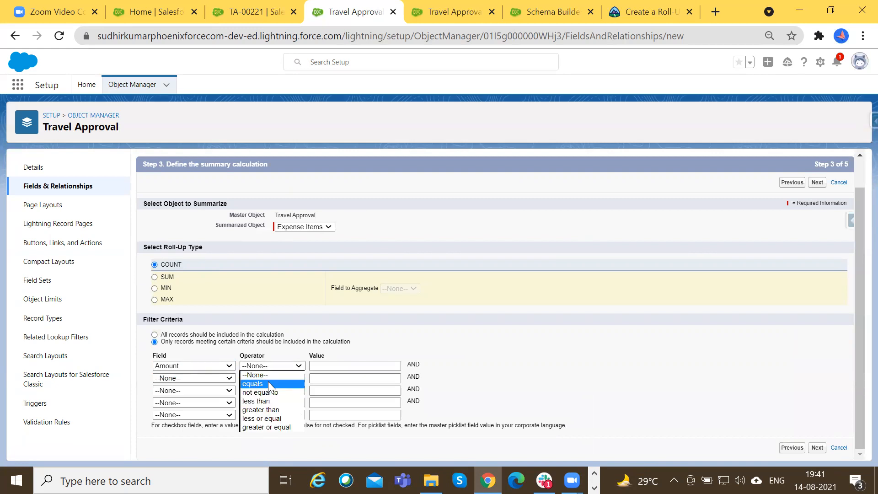
{"action": "left_click", "coordinate": [260, 410]}
{"action": "left_click", "coordinate": [333, 367]}
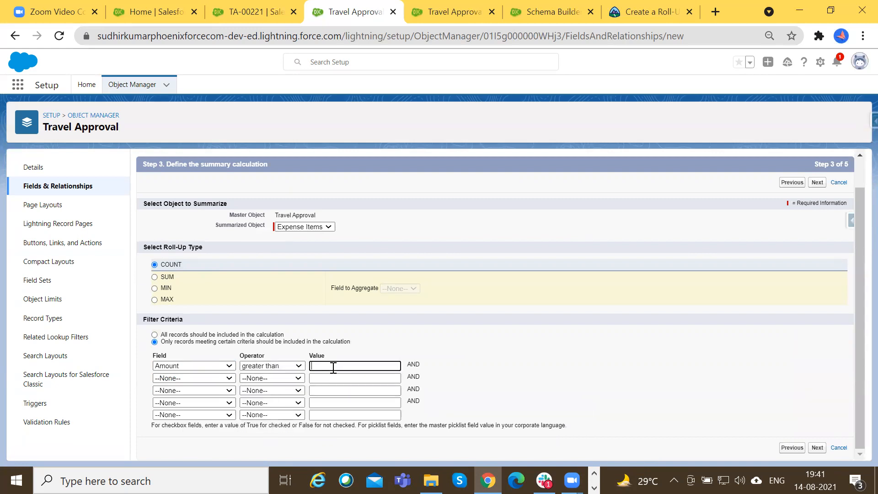
{"action": "left_click", "coordinate": [544, 341]}
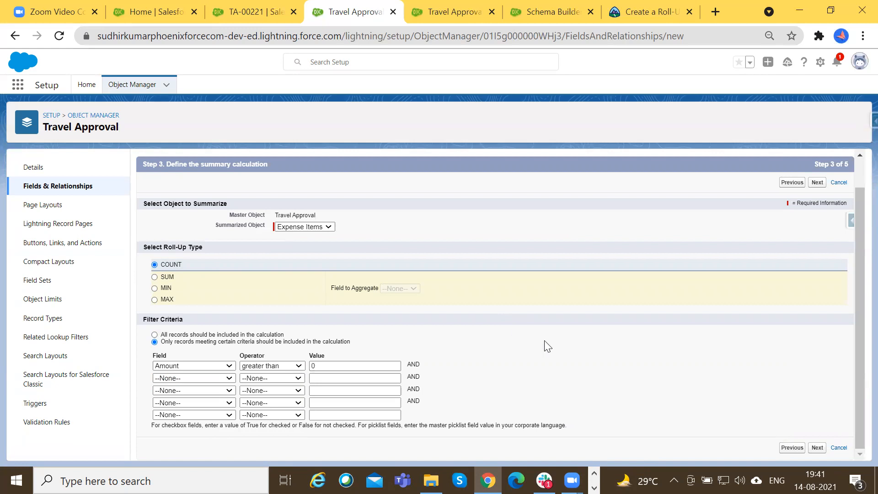
Accept the field-level security, save Number of Expense Items on the Travel Approval Layout, and start another Roll-Up Summary field.
{"action": "left_click", "coordinate": [819, 448]}
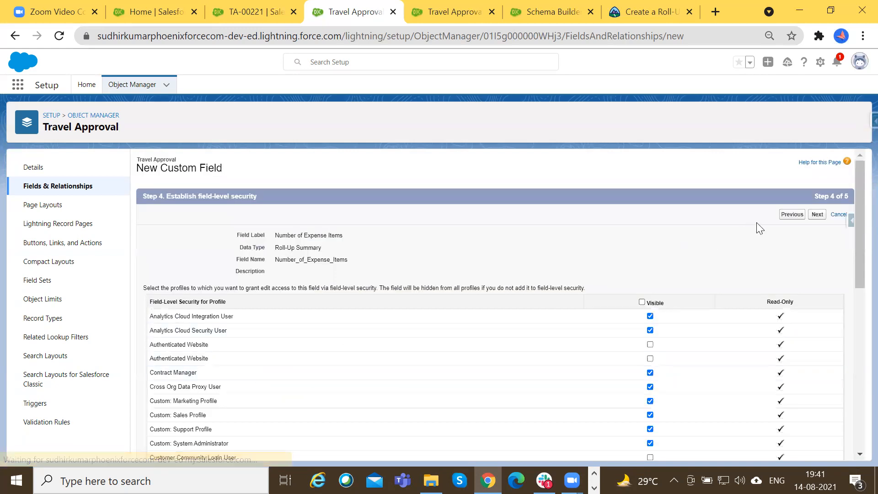
{"action": "left_click", "coordinate": [817, 216]}
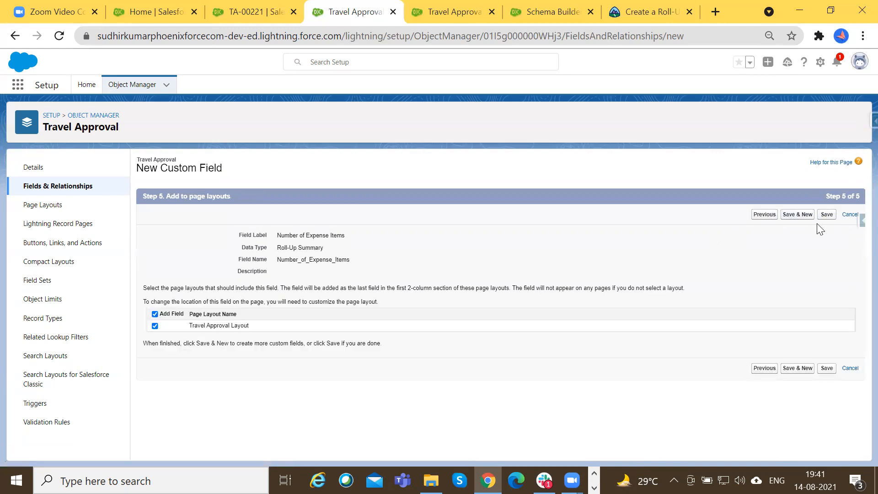
{"action": "left_click", "coordinate": [798, 215]}
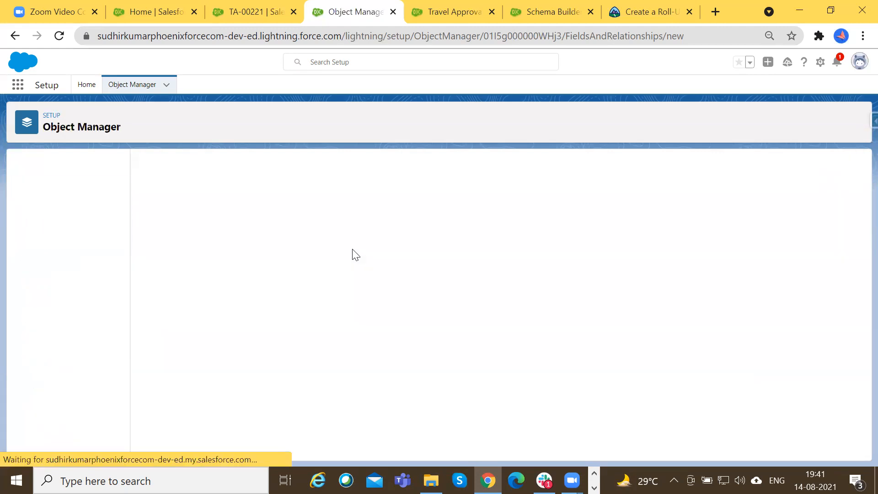
{"action": "left_click", "coordinate": [183, 326]}
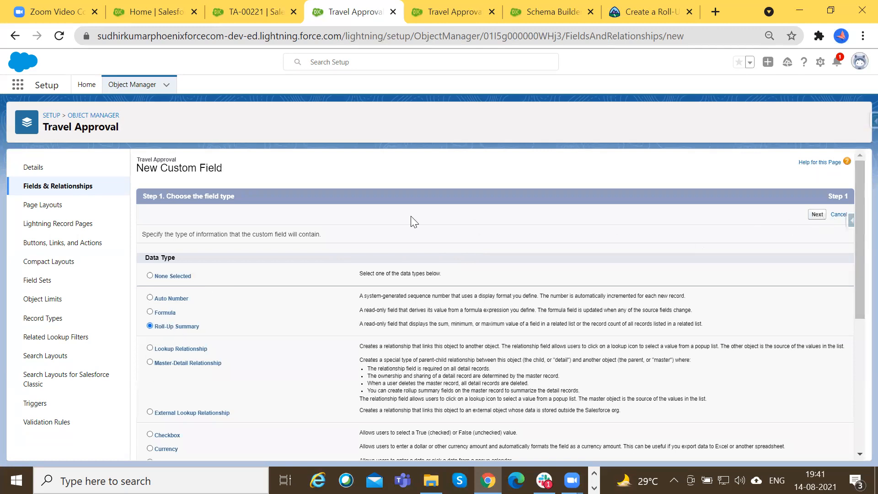
Label the new roll-up summary field Min Expense Amount and let its field name fill in.
{"action": "type", "text": "Min Expense Amount"}
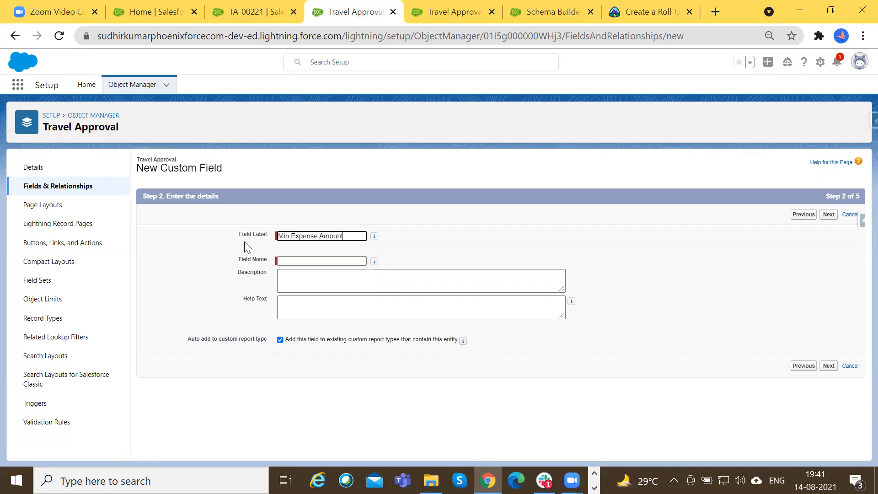
{"action": "key", "text": "Tab"}
{"action": "left_click", "coordinate": [828, 215]}
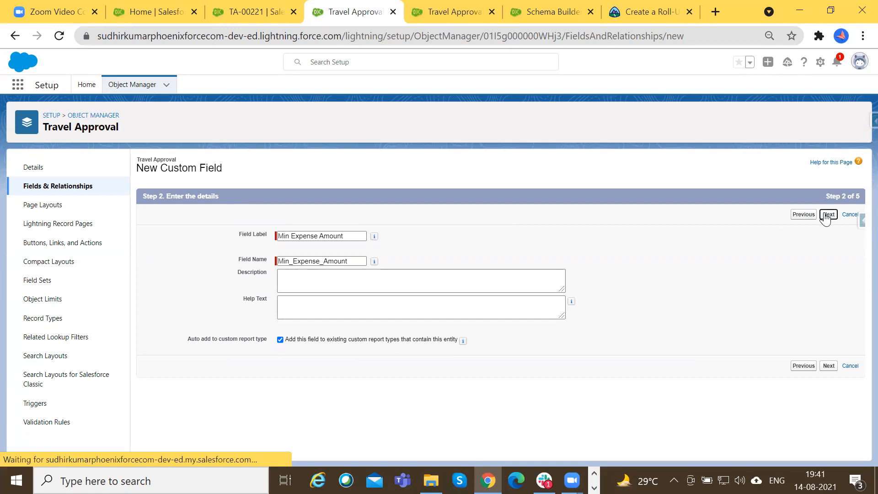
Define the roll-up as the MIN of Amount on Expense Items, including all records.
{"action": "left_click", "coordinate": [315, 260]}
{"action": "left_click", "coordinate": [314, 274]}
{"action": "left_click", "coordinate": [167, 320]}
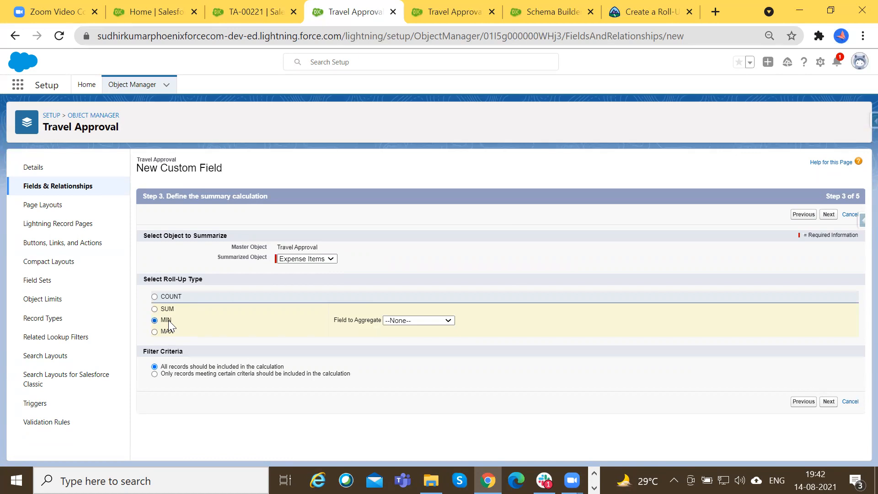
{"action": "left_click", "coordinate": [434, 321]}
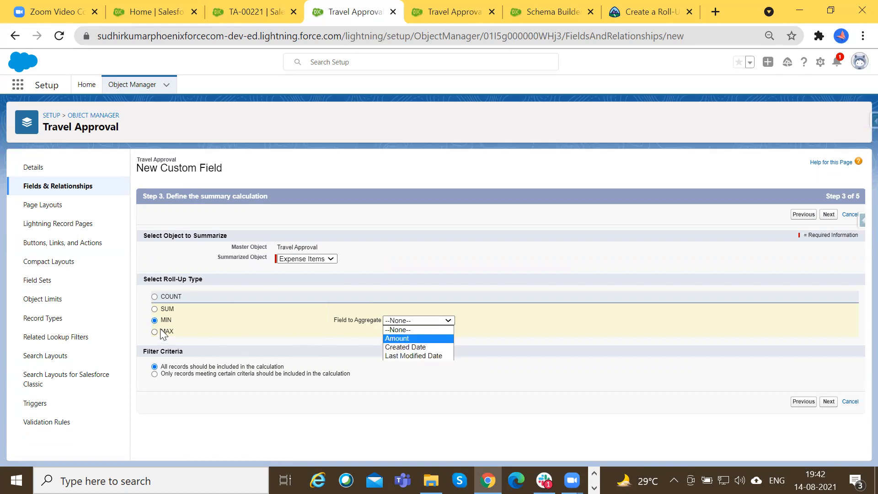
{"action": "left_click", "coordinate": [401, 339]}
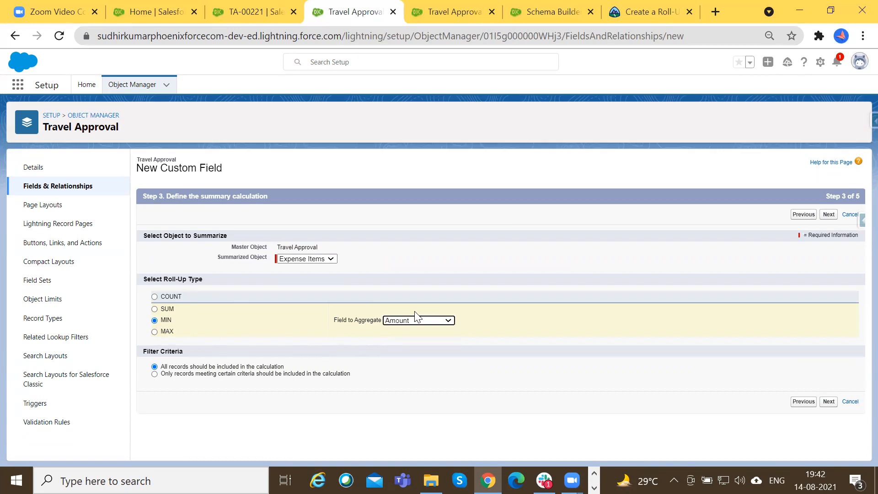
Accept the default security, save Min Expense Amount on the Travel Approval Layout, and begin another Roll-Up Summary field.
{"action": "left_click", "coordinate": [829, 214]}
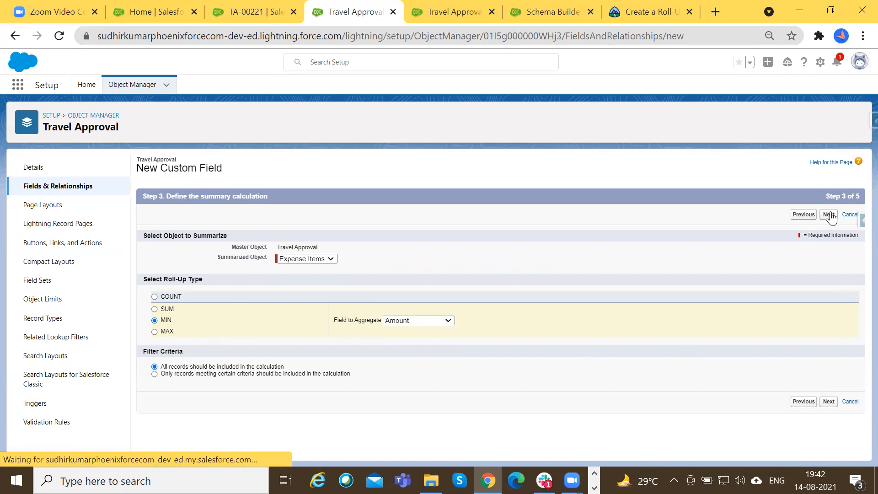
{"action": "left_click", "coordinate": [822, 216]}
{"action": "left_click", "coordinate": [823, 219]}
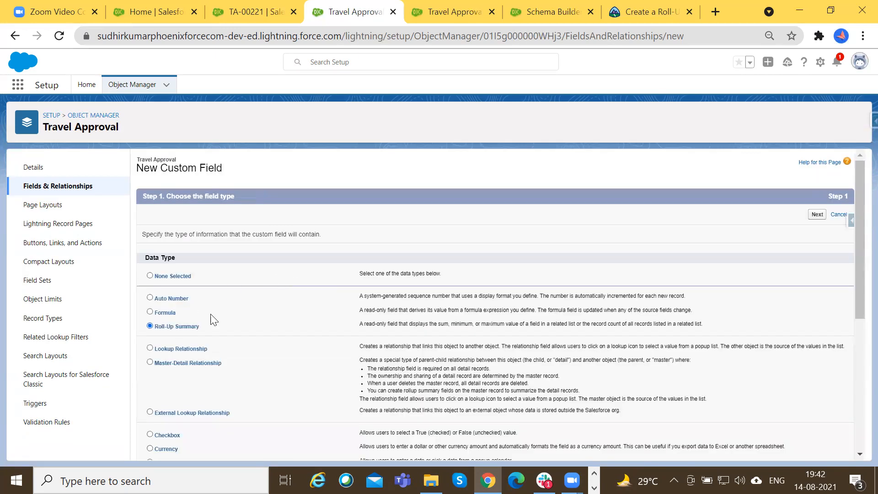
{"action": "left_click", "coordinate": [818, 215]}
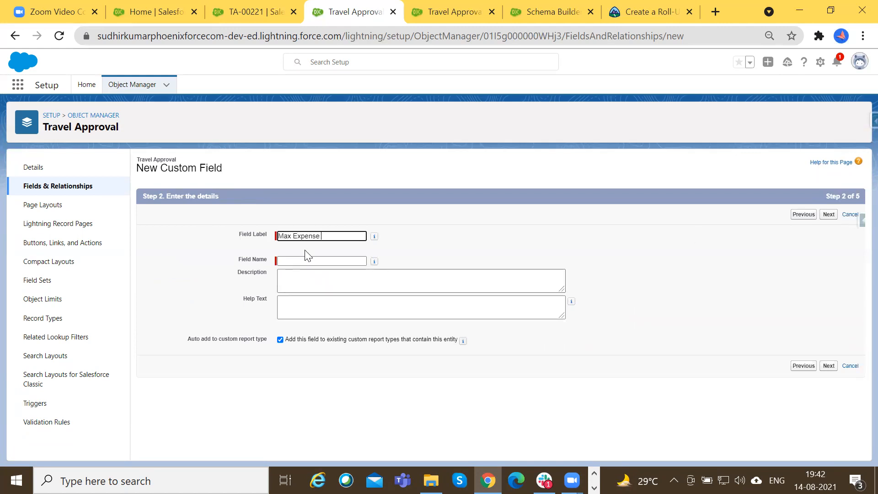
Finish the Max Expense Amount field's naming and define it as the MAX of Amount on Expense Items.
{"action": "key", "text": "Tab"}
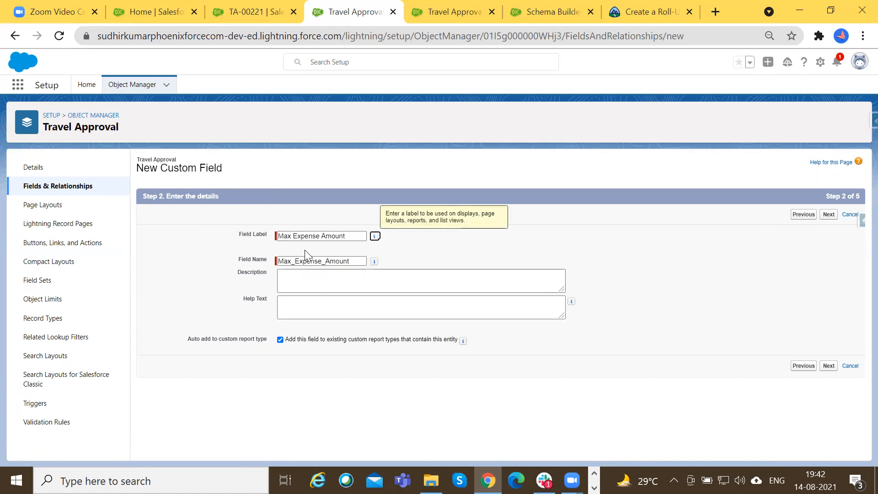
{"action": "left_click", "coordinate": [830, 216]}
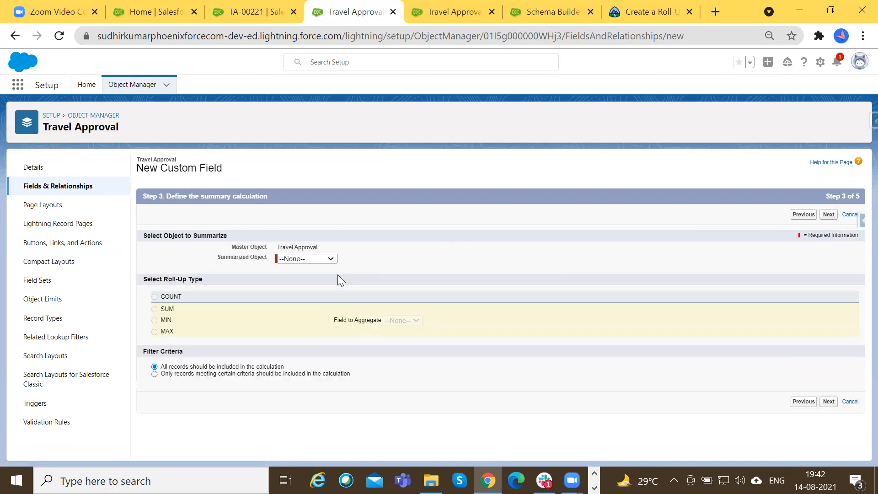
{"action": "left_click", "coordinate": [318, 262]}
{"action": "left_click", "coordinate": [319, 274]}
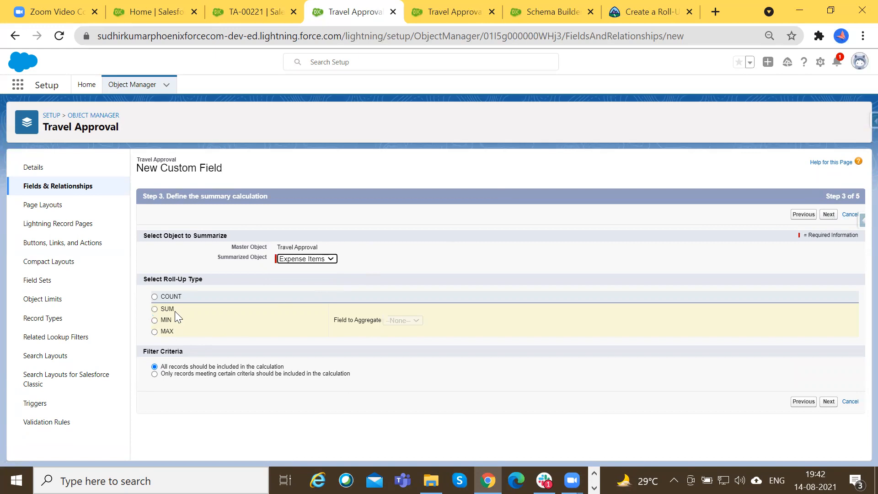
{"action": "left_click", "coordinate": [167, 331]}
{"action": "left_click", "coordinate": [434, 321]}
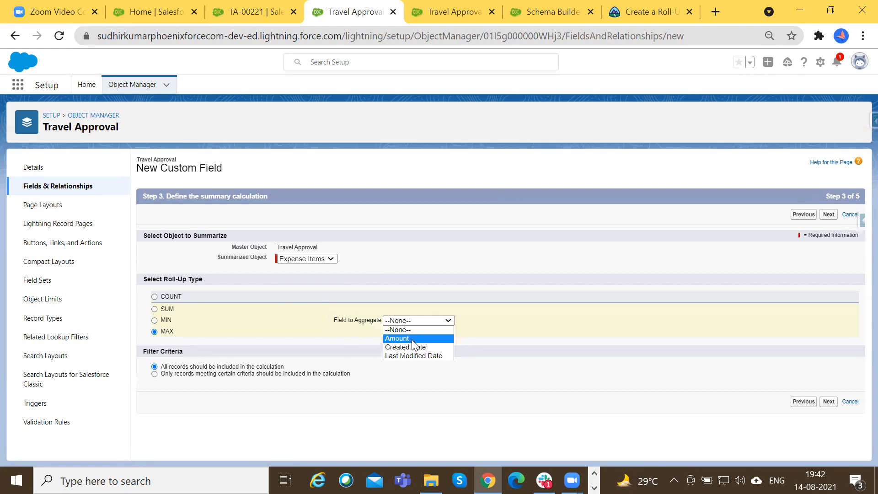
{"action": "left_click", "coordinate": [413, 340]}
Accept the field-level security and save Max Expense Amount on the Travel Approval Layout.
{"action": "left_click", "coordinate": [829, 215]}
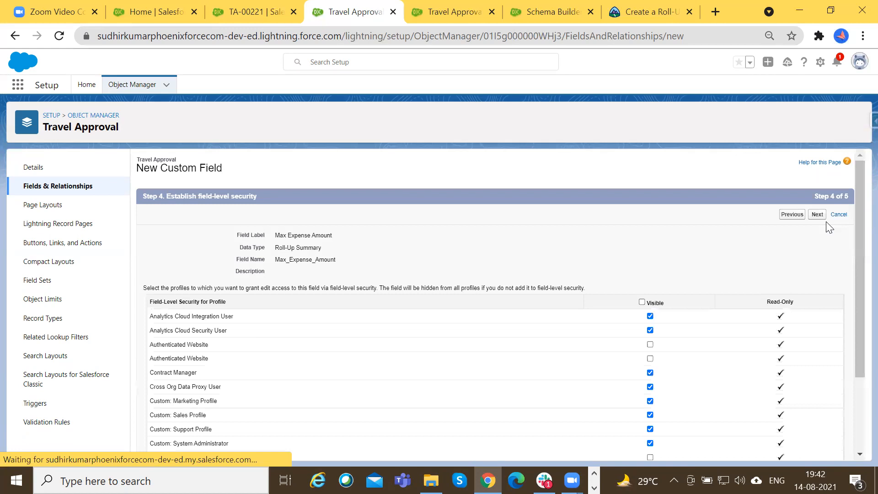
{"action": "left_click", "coordinate": [817, 215]}
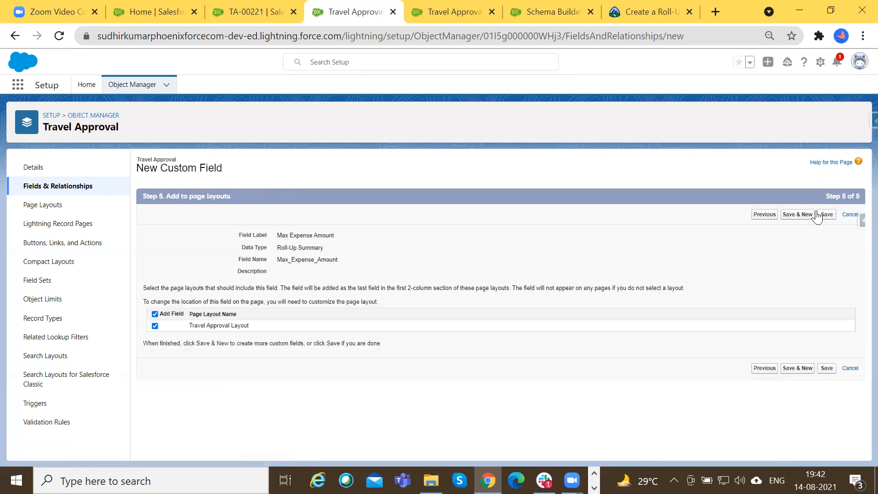
{"action": "left_click", "coordinate": [827, 217]}
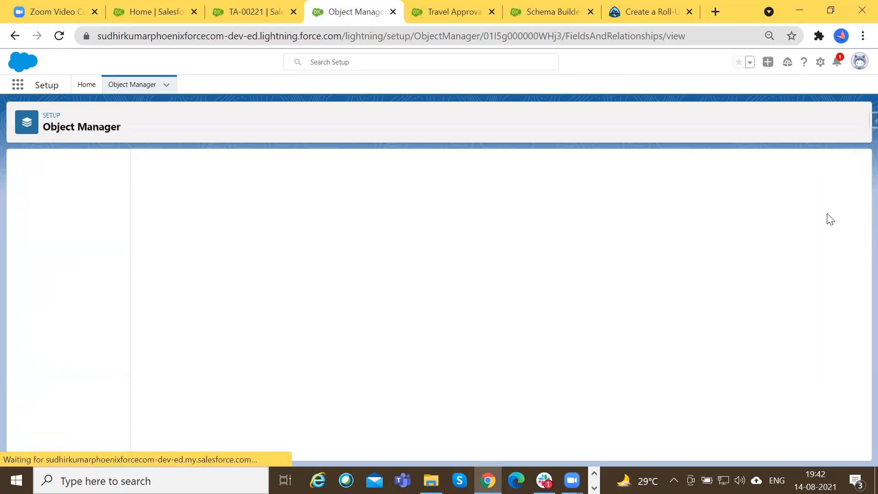
Reload the TA-00221 travel approval record and check its details for the new roll-up fields.
{"action": "left_click", "coordinate": [247, 10]}
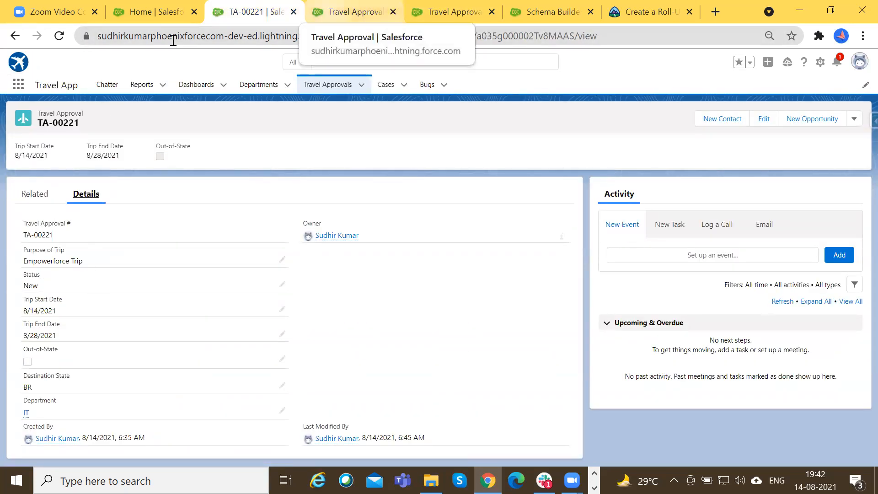
{"action": "left_click", "coordinate": [59, 36]}
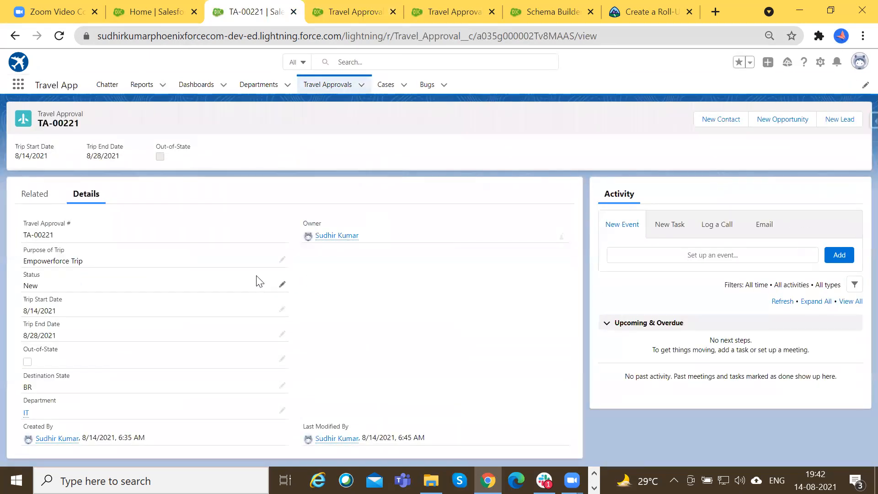
{"action": "left_click", "coordinate": [59, 37]}
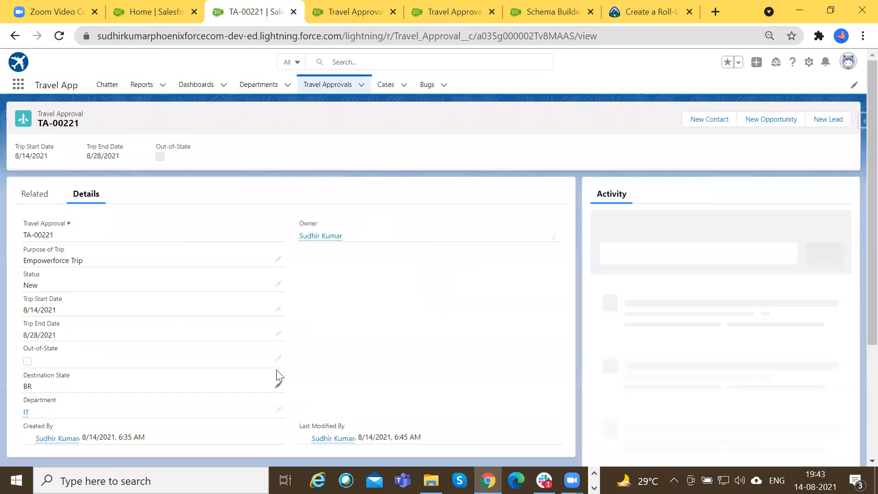
Return to the Travel Approval object setup and open its page layout for editing.
{"action": "left_click", "coordinate": [352, 6]}
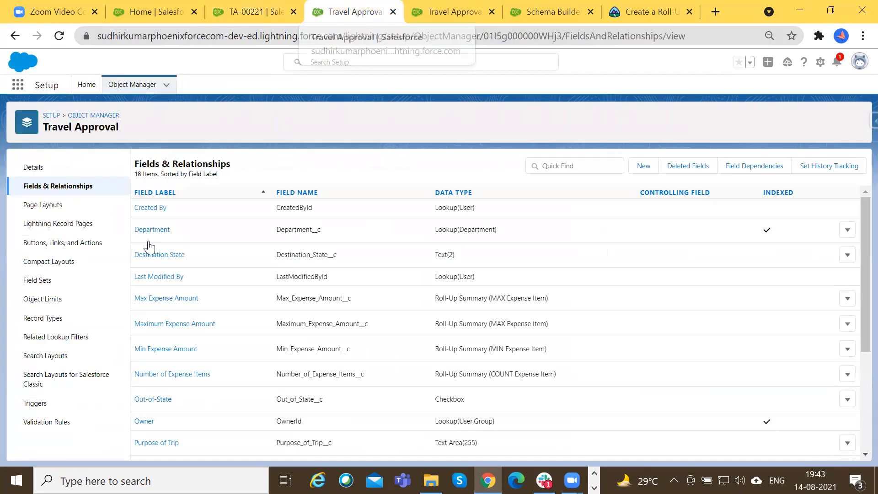
{"action": "left_click", "coordinate": [50, 205]}
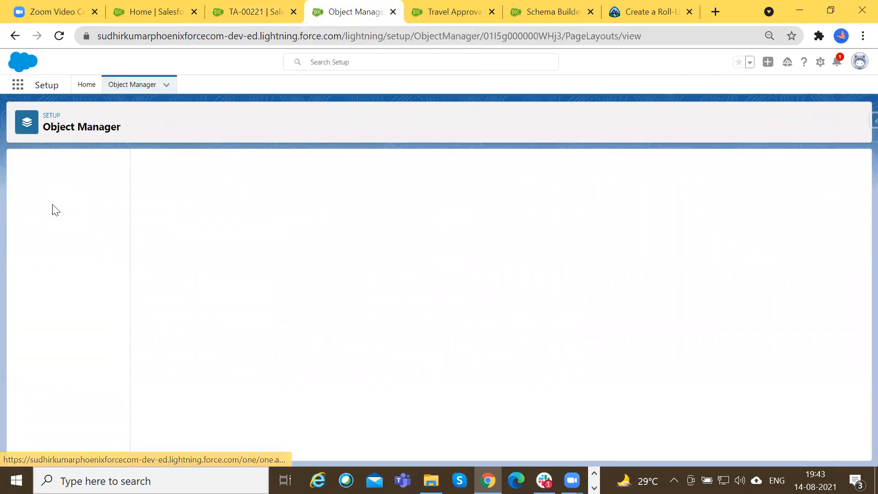
{"action": "left_click", "coordinate": [170, 211]}
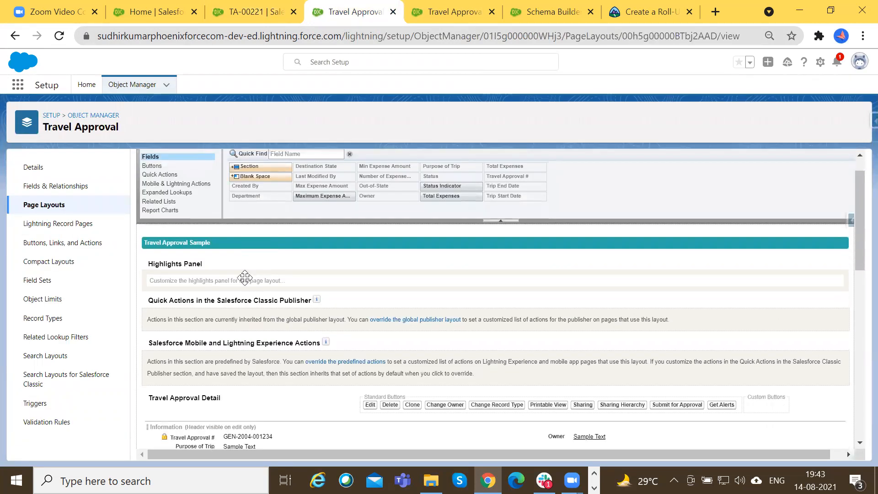
Move Department, Total Expenses, Number of Expense Items, Min Expense Amount and Max Expense Amount beneath Owner in the Information section.
{"action": "scroll", "coordinate": [253, 302], "scroll_direction": "down", "scroll_amount": 4}
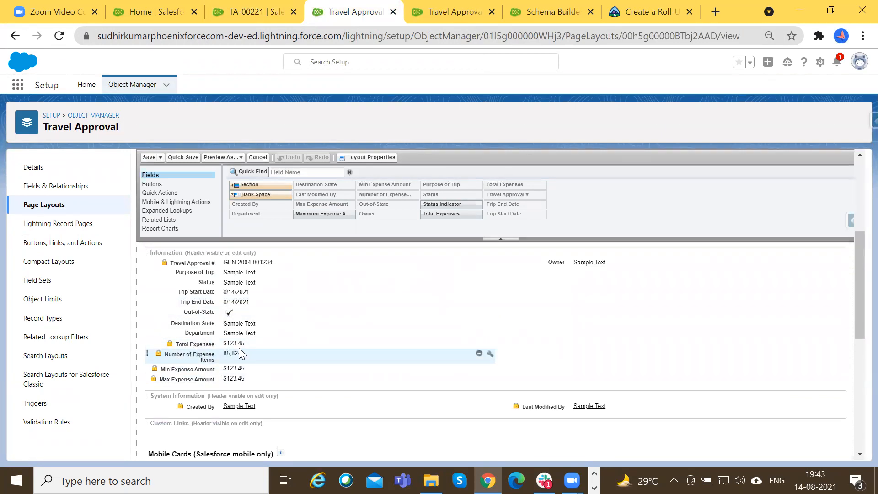
{"action": "left_click_drag", "start_coordinate": [239, 347], "coordinate": [549, 272]}
{"action": "left_click_drag", "start_coordinate": [184, 346], "coordinate": [539, 284]}
{"action": "left_click_drag", "start_coordinate": [225, 348], "coordinate": [551, 298]}
{"action": "left_click_drag", "start_coordinate": [234, 349], "coordinate": [571, 308]}
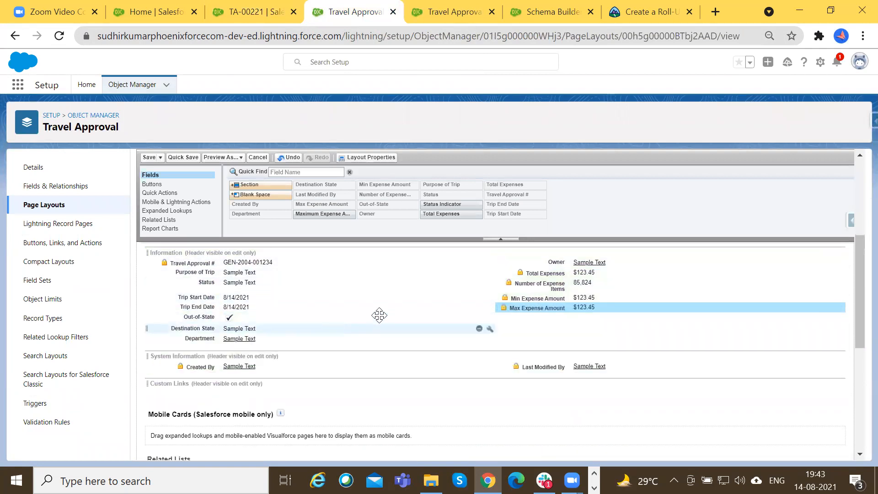
{"action": "left_click_drag", "start_coordinate": [233, 338], "coordinate": [577, 270]}
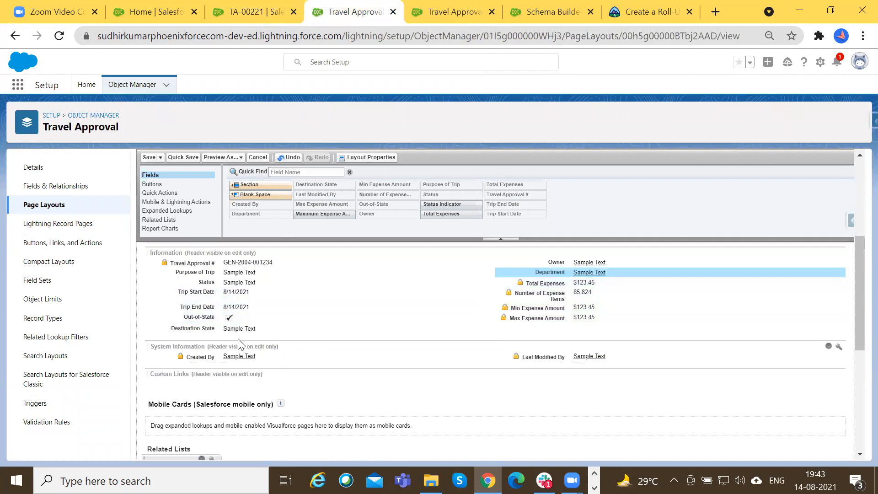
Save the rearranged Travel Approval page layout and reload the TA-00221 travel approval record.
{"action": "left_click", "coordinate": [148, 157]}
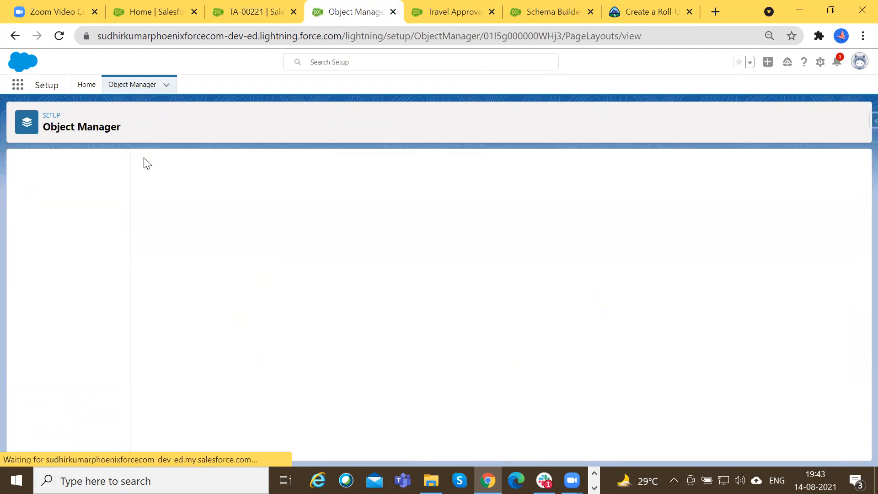
{"action": "left_click", "coordinate": [259, 8]}
{"action": "left_click", "coordinate": [58, 36]}
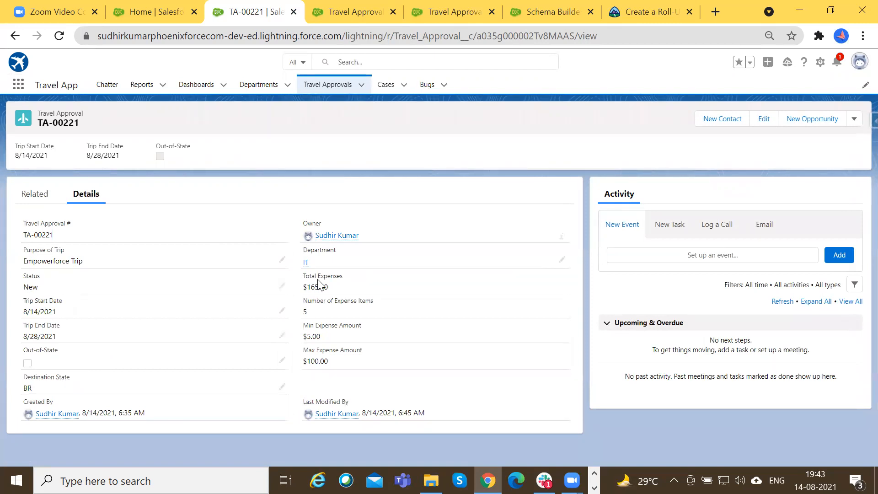
Compare the roll-up summary values in TA-00221's details with the amounts of its related Expense Items.
{"action": "left_click_drag", "start_coordinate": [308, 275], "coordinate": [320, 277]}
{"action": "left_click", "coordinate": [35, 193]}
{"action": "scroll", "coordinate": [81, 304], "scroll_direction": "down", "scroll_amount": 1}
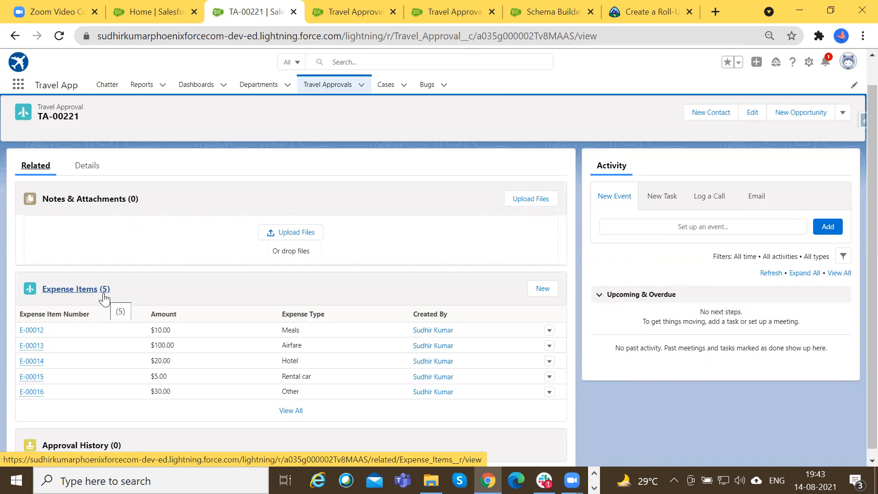
{"action": "left_click", "coordinate": [86, 166]}
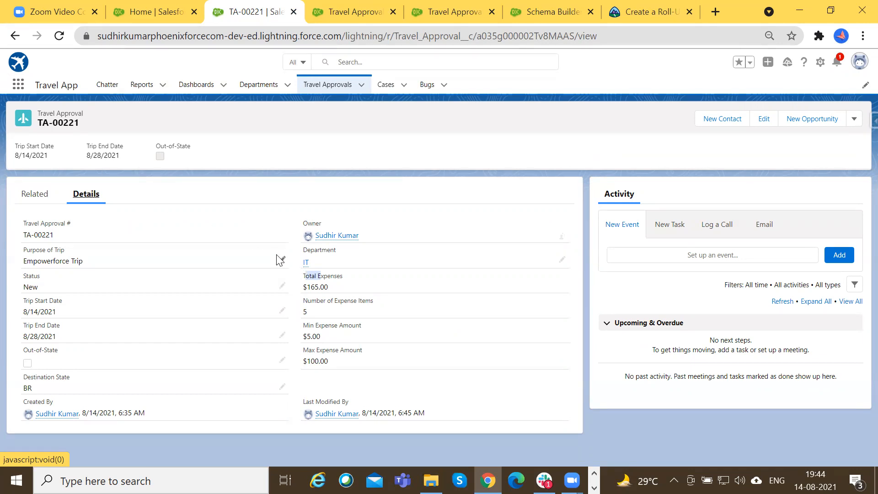
{"action": "left_click", "coordinate": [309, 280]}
{"action": "left_click_drag", "start_coordinate": [305, 286], "coordinate": [374, 301]}
{"action": "left_click", "coordinate": [317, 286]}
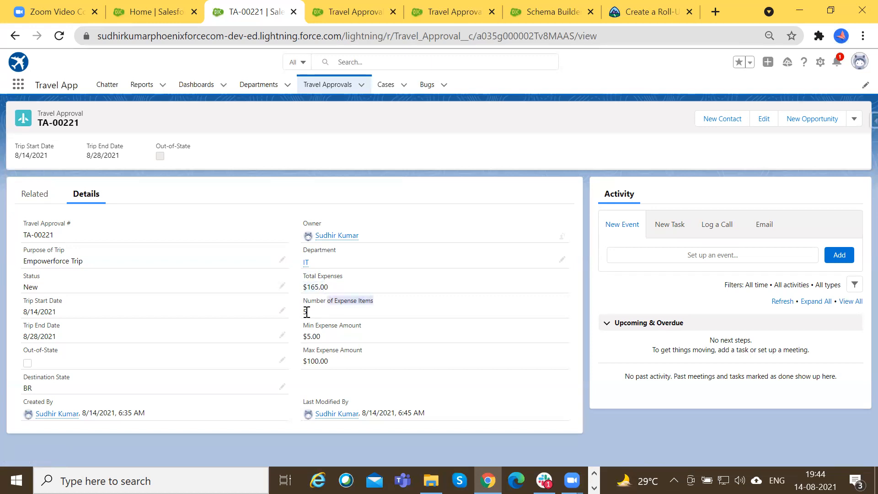
Save a new Expense Item on TA-00221 with amount 0 and expense type Other, continuing to another new item.
{"action": "left_click", "coordinate": [39, 195]}
{"action": "scroll", "coordinate": [96, 297], "scroll_direction": "down", "scroll_amount": 1}
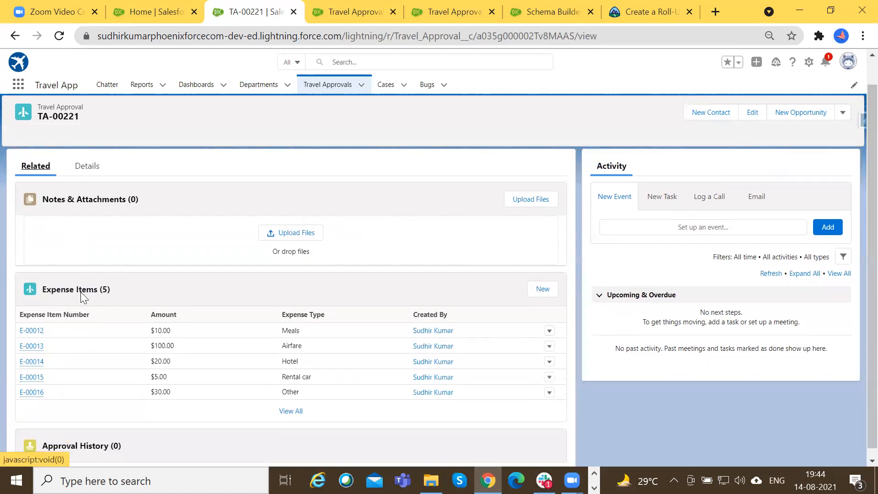
{"action": "left_click", "coordinate": [548, 284]}
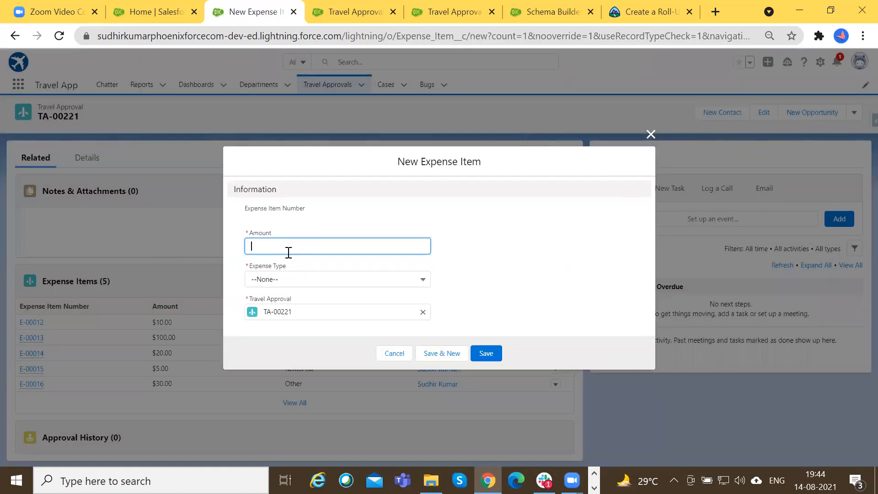
{"action": "type", "text": "0"}
{"action": "left_click", "coordinate": [330, 275]}
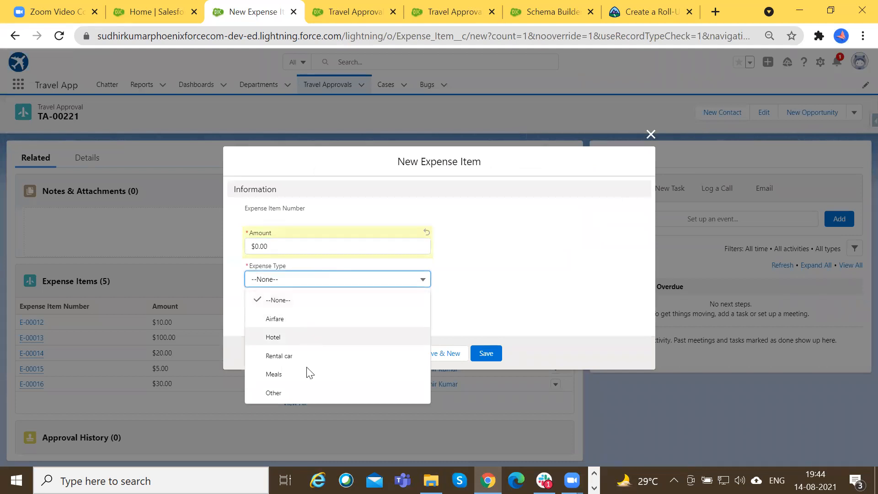
{"action": "left_click", "coordinate": [302, 393]}
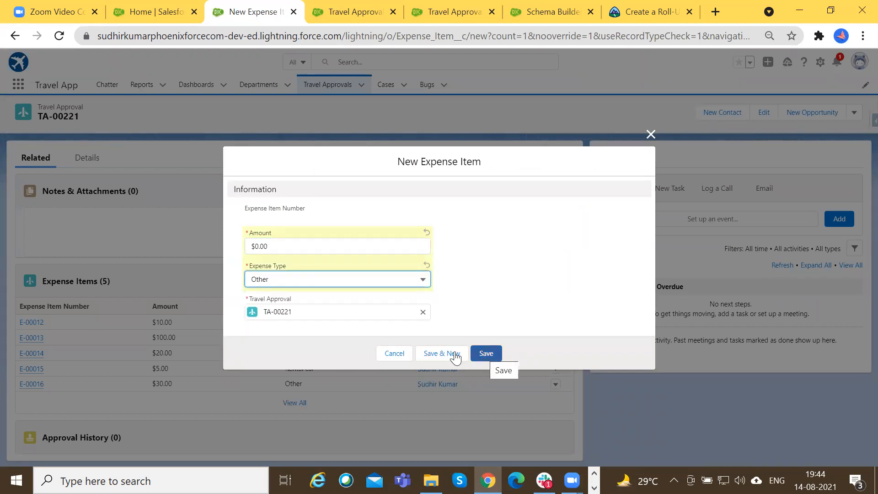
{"action": "left_click", "coordinate": [444, 354]}
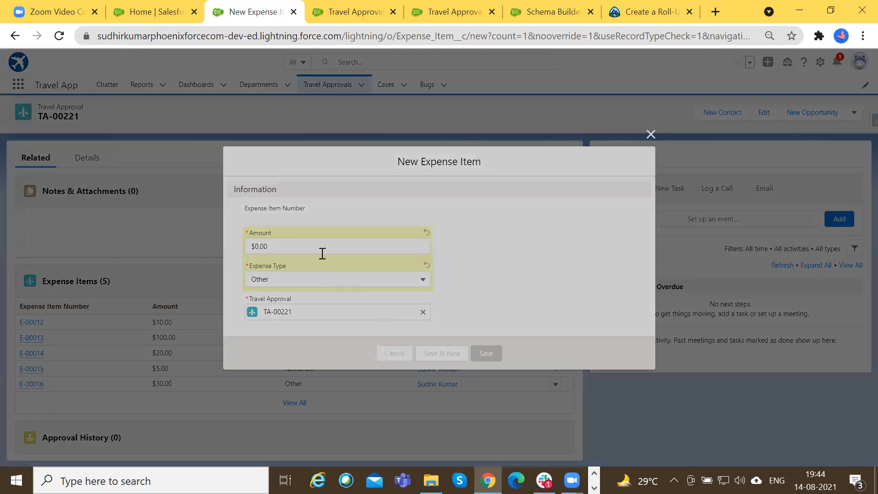
Create another Expense Item for TA-00221 with amount 1 and expense type Other, and save it.
{"action": "left_click", "coordinate": [319, 246]}
{"action": "type", "text": "1"}
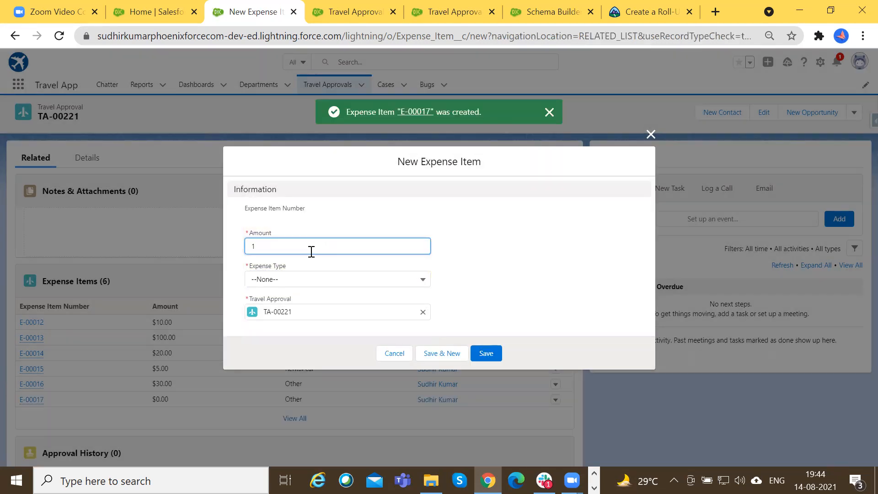
{"action": "left_click", "coordinate": [300, 280]}
{"action": "left_click", "coordinate": [303, 392]}
{"action": "left_click", "coordinate": [488, 355]}
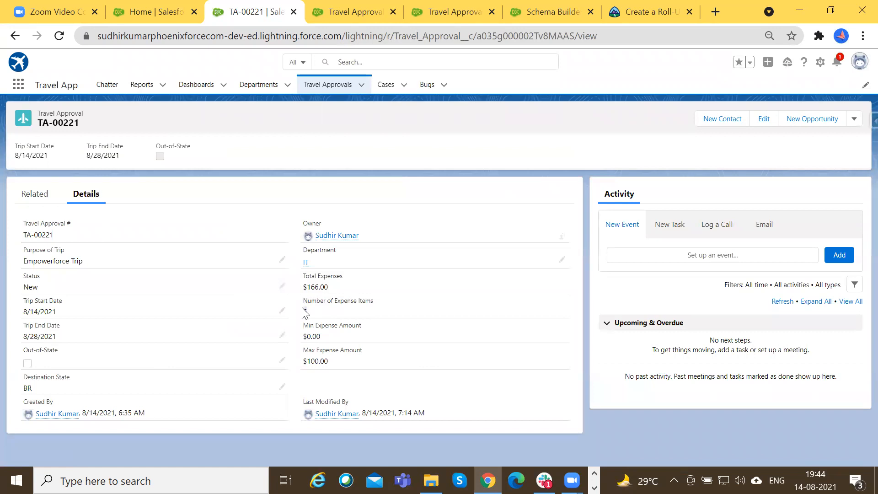
Check the recalculated Number of Expense Items, Min Expense Amount and Max Expense Amount in TA-00221's details.
{"action": "triple_click", "coordinate": [303, 302]}
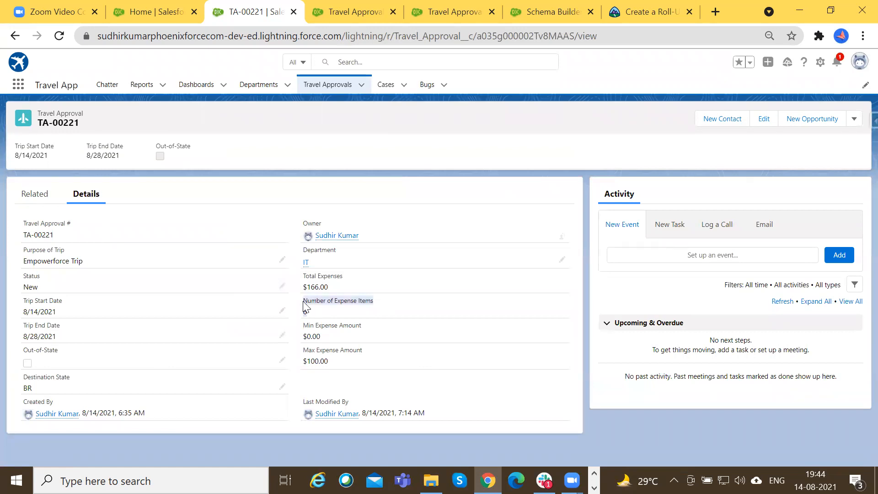
{"action": "left_click", "coordinate": [349, 313]}
{"action": "left_click_drag", "start_coordinate": [304, 302], "coordinate": [378, 308]}
{"action": "left_click", "coordinate": [347, 309]}
{"action": "left_click_drag", "start_coordinate": [305, 301], "coordinate": [312, 310]}
{"action": "left_click_drag", "start_coordinate": [306, 324], "coordinate": [358, 328]}
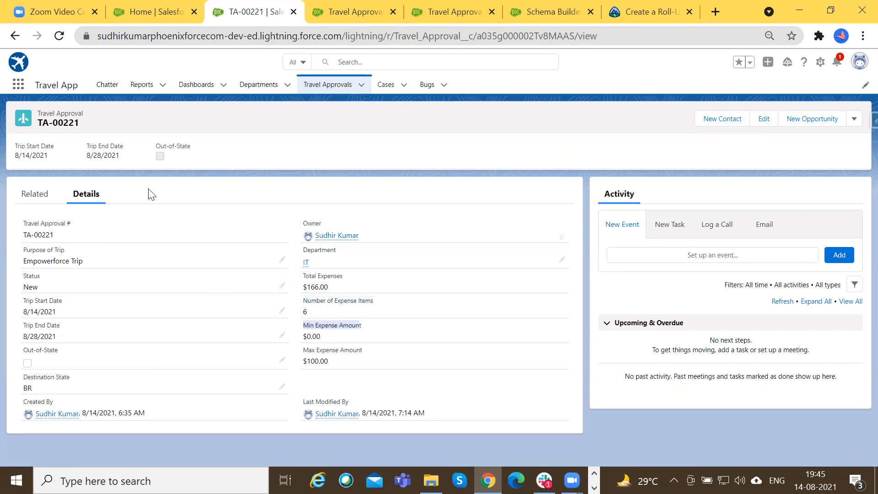
{"action": "left_click_drag", "start_coordinate": [304, 324], "coordinate": [322, 347]}
{"action": "left_click_drag", "start_coordinate": [340, 364], "coordinate": [303, 355]}
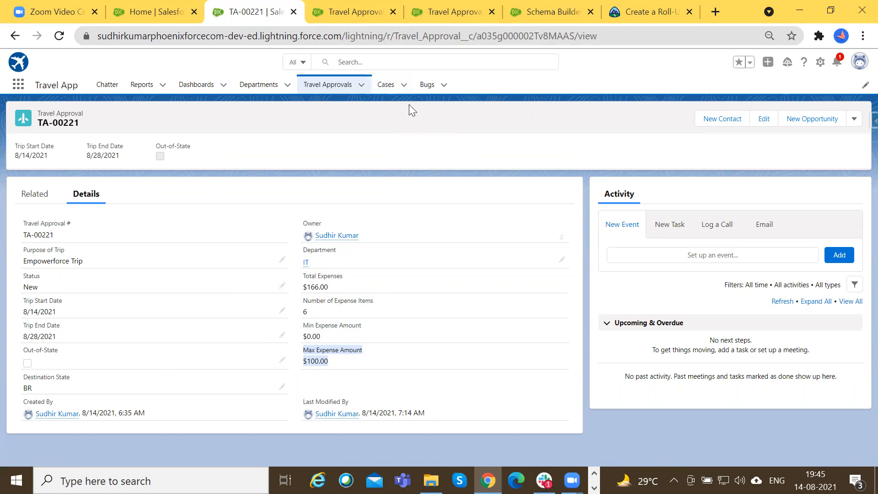
{"action": "left_click", "coordinate": [413, 161]}
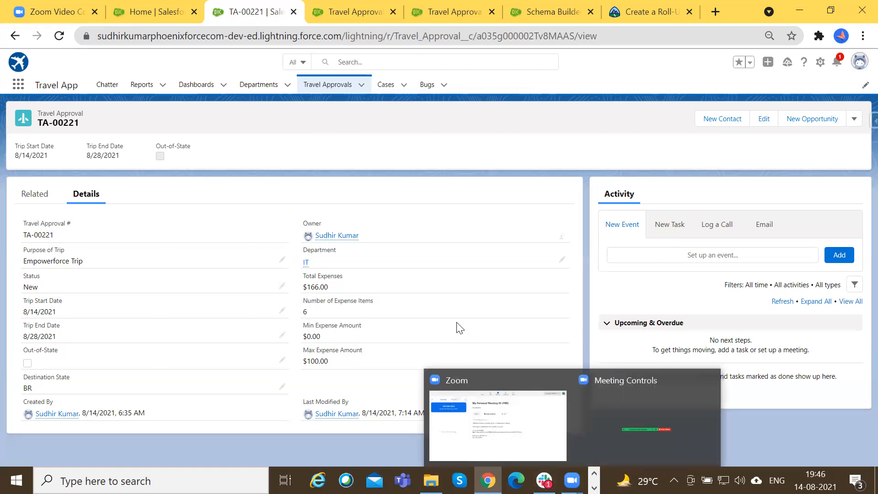
{"action": "mouse_move", "coordinate": [570, 480]}
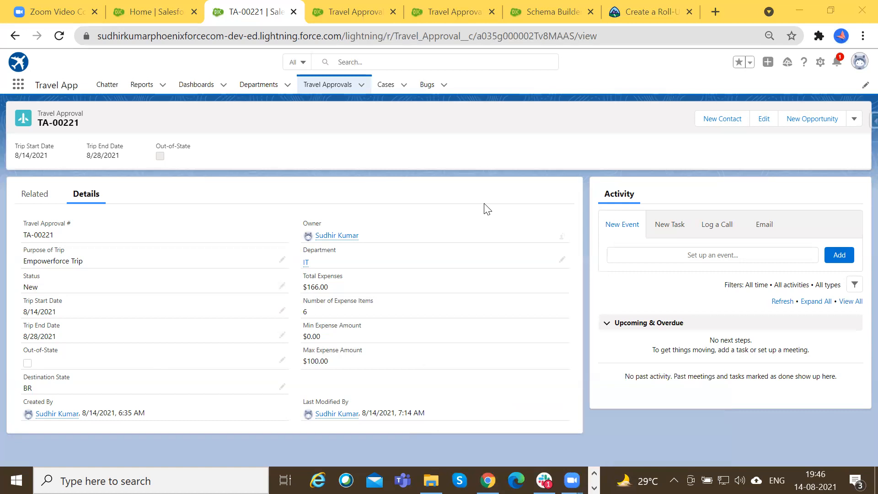
{"action": "left_click", "coordinate": [350, 10]}
{"action": "left_click", "coordinate": [481, 6]}
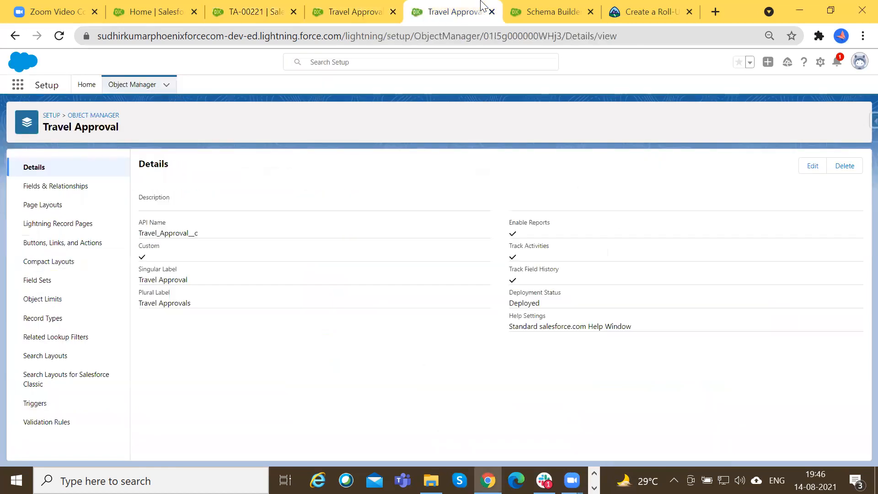
{"action": "left_click", "coordinate": [560, 7]}
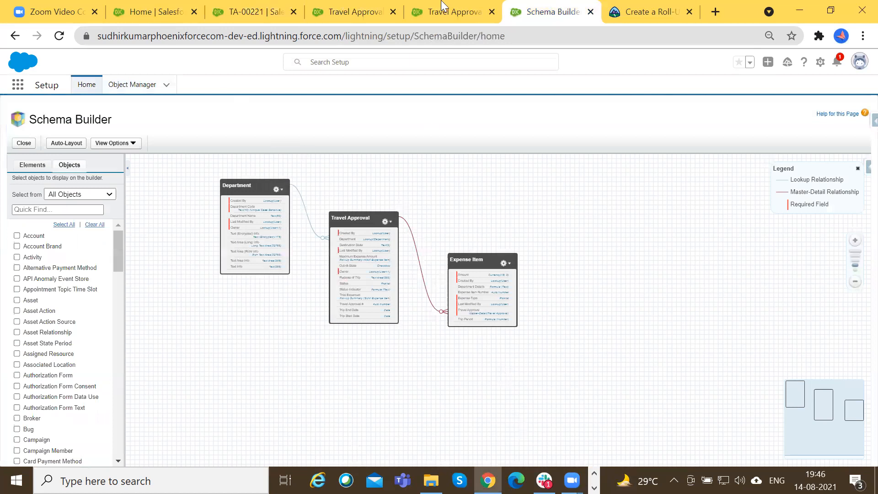
{"action": "left_click", "coordinate": [386, 5]}
{"action": "left_click", "coordinate": [263, 5]}
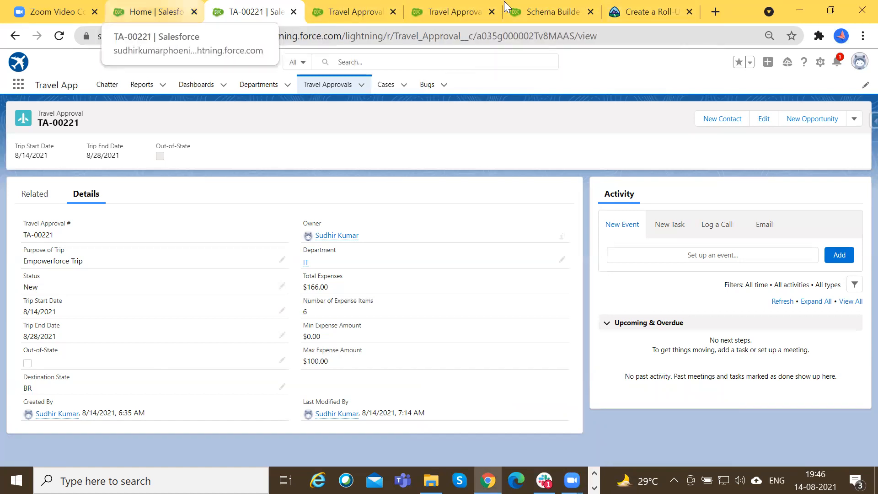
Go back from the Trailhead roll-up lesson to the trail and expand the steps of Add Business Logic to a Travel Approval App.
{"action": "left_click", "coordinate": [653, 5]}
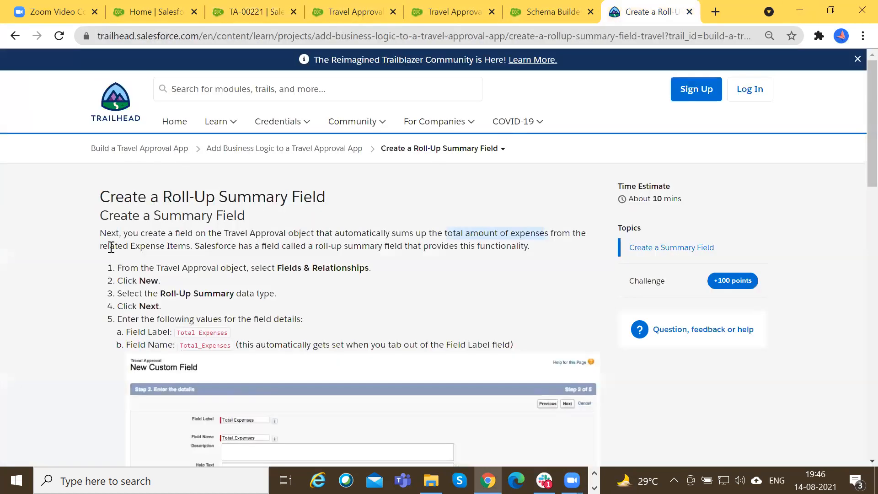
{"action": "scroll", "coordinate": [13, 41], "scroll_direction": "down", "scroll_amount": 2}
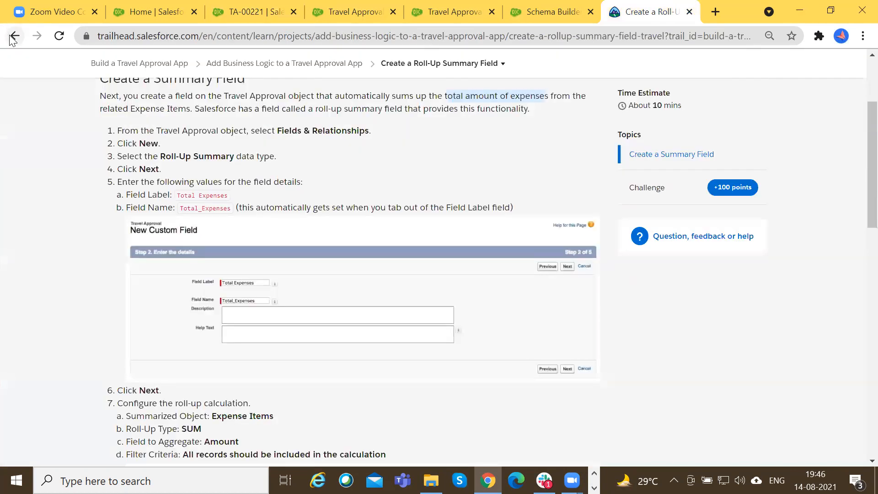
{"action": "left_click", "coordinate": [15, 36]}
{"action": "scroll", "coordinate": [238, 314], "scroll_direction": "down", "scroll_amount": 6}
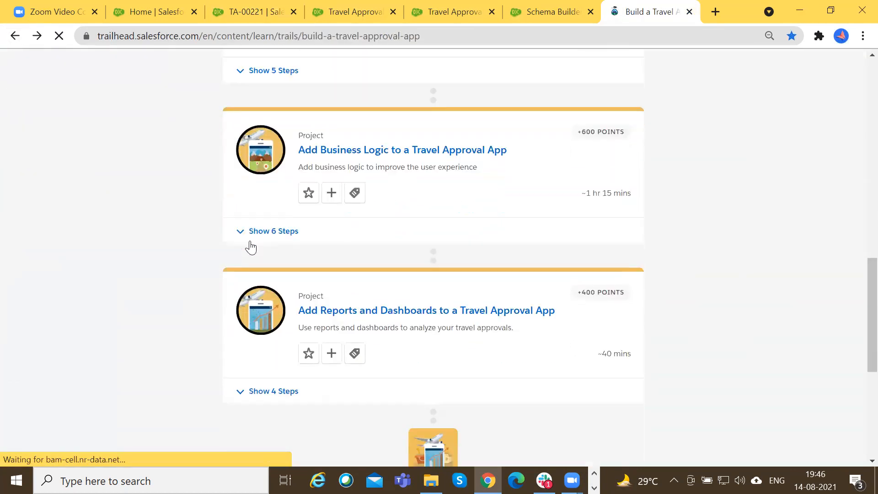
{"action": "left_click", "coordinate": [241, 233]}
{"action": "scroll", "coordinate": [303, 293], "scroll_direction": "down", "scroll_amount": 2}
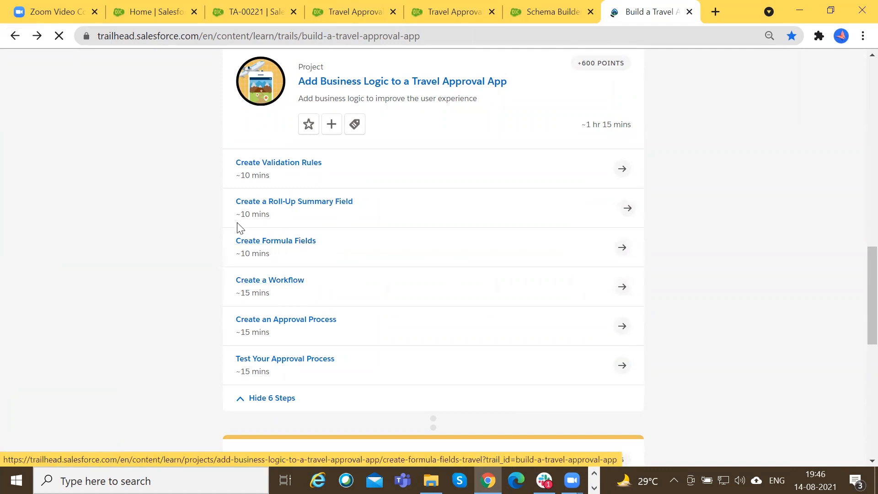
{"action": "left_click_drag", "start_coordinate": [273, 216], "coordinate": [243, 216]}
{"action": "left_click", "coordinate": [273, 222]}
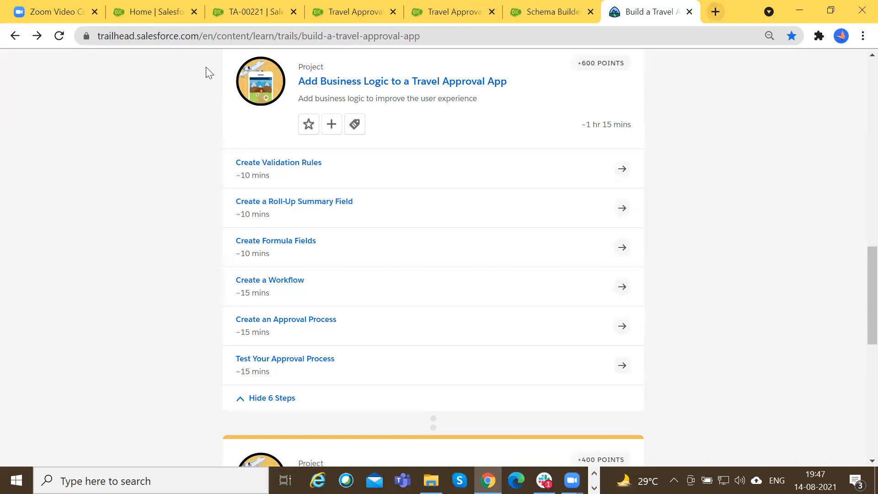
Try to open the admin-training trailmix on Trailhead in a new browser tab.
{"action": "key", "text": "ctrl+t"}
{"action": "type", "text": "trail"}
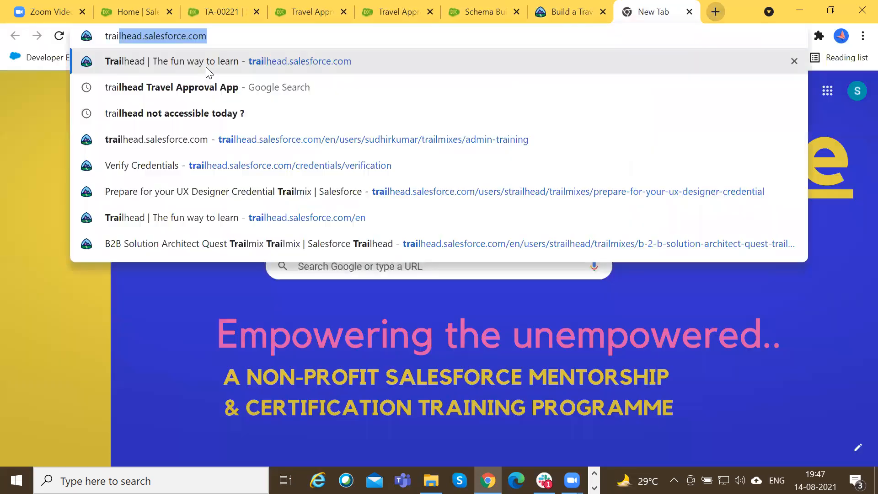
{"action": "key", "text": "Down"}
{"action": "key", "text": "Down"}
{"action": "key", "text": "Down"}
{"action": "key", "text": "Return"}
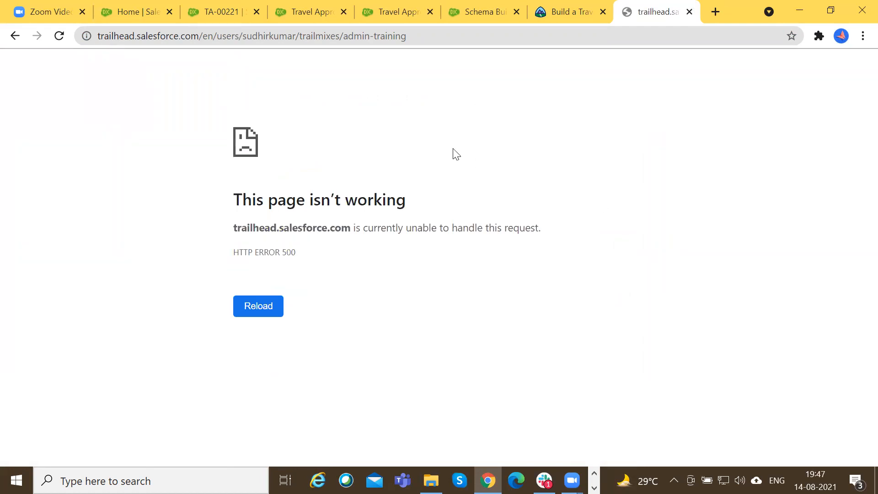
{"action": "left_click", "coordinate": [394, 10]}
{"action": "left_click", "coordinate": [325, 2]}
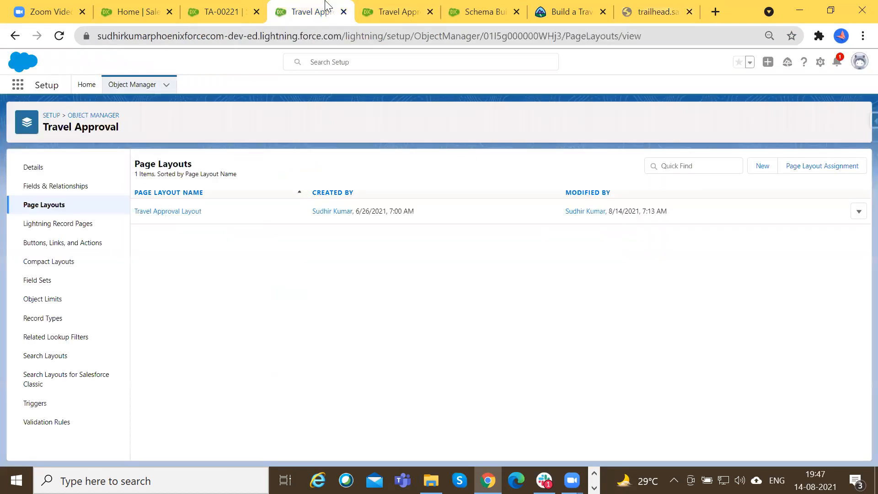
{"action": "left_click", "coordinate": [250, 2]}
{"action": "left_click", "coordinate": [410, 2]}
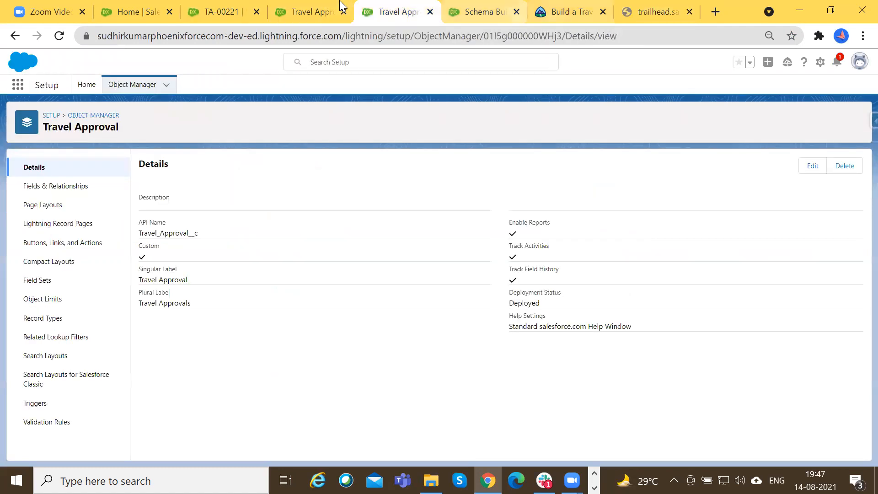
Review the Build a Travel Approval App trail, its projects and the lessons under Add Business Logic to a Travel Approval App.
{"action": "left_click", "coordinate": [569, 12]}
{"action": "scroll", "coordinate": [323, 222], "scroll_direction": "up", "scroll_amount": 5}
{"action": "scroll", "coordinate": [330, 269], "scroll_direction": "up", "scroll_amount": 2}
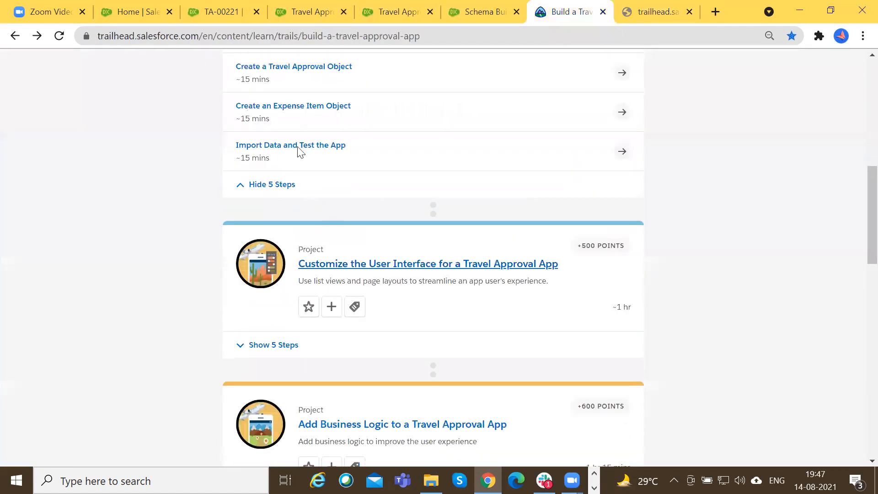
{"action": "scroll", "coordinate": [352, 330], "scroll_direction": "down", "scroll_amount": 5}
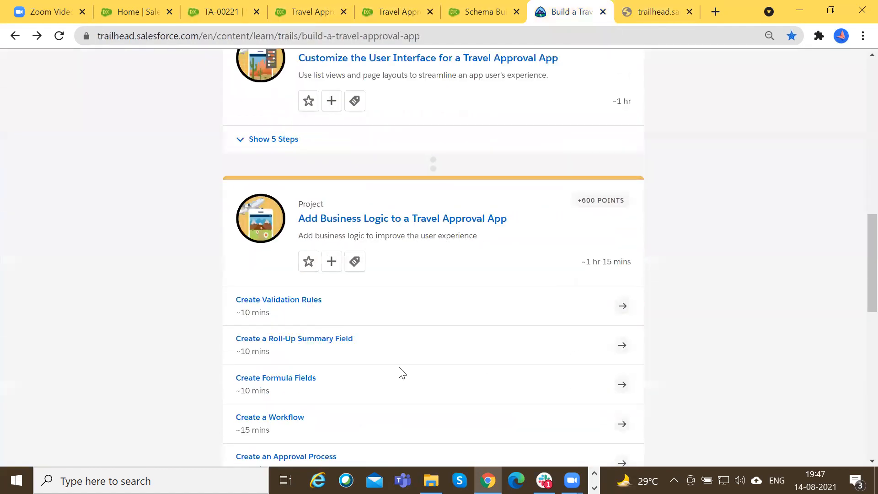
{"action": "left_click_drag", "start_coordinate": [479, 237], "coordinate": [388, 159]}
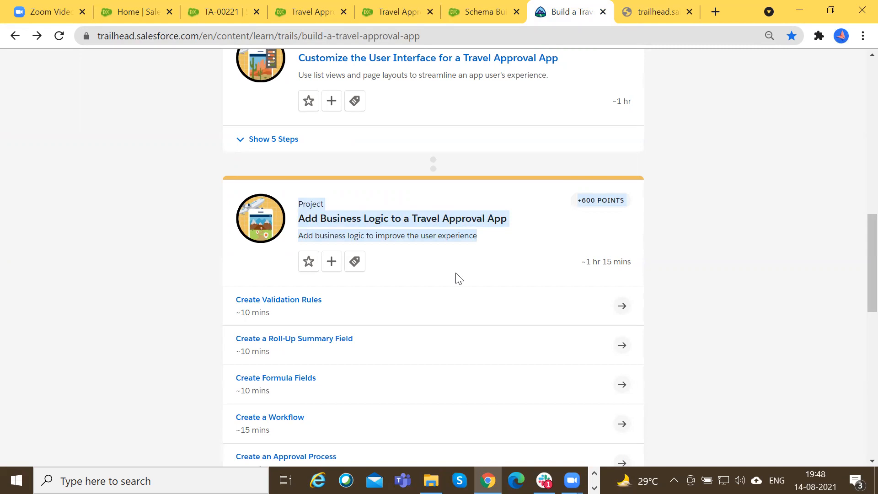
{"action": "left_click", "coordinate": [491, 247]}
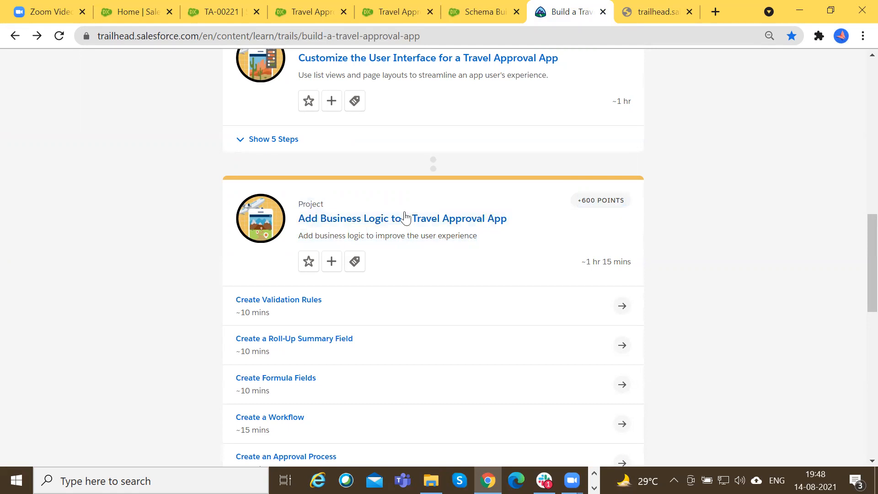
{"action": "left_click_drag", "start_coordinate": [419, 37], "coordinate": [301, 36]}
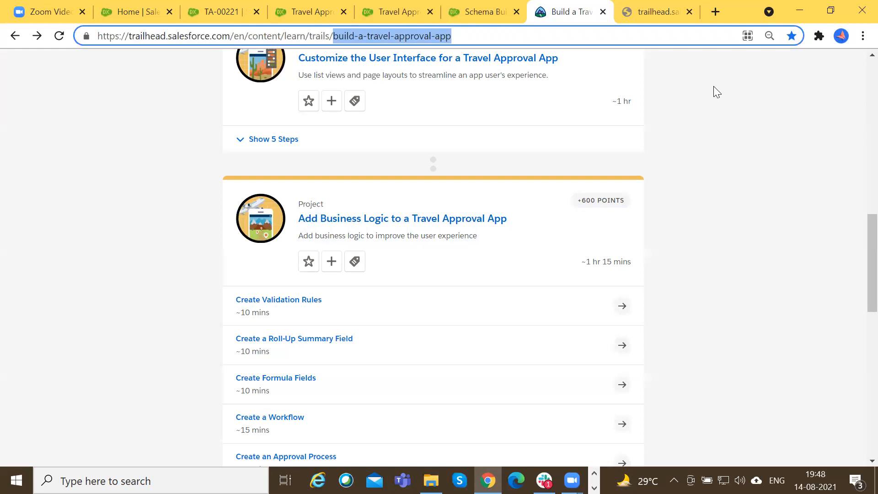
{"action": "scroll", "coordinate": [328, 197], "scroll_direction": "up", "scroll_amount": 7}
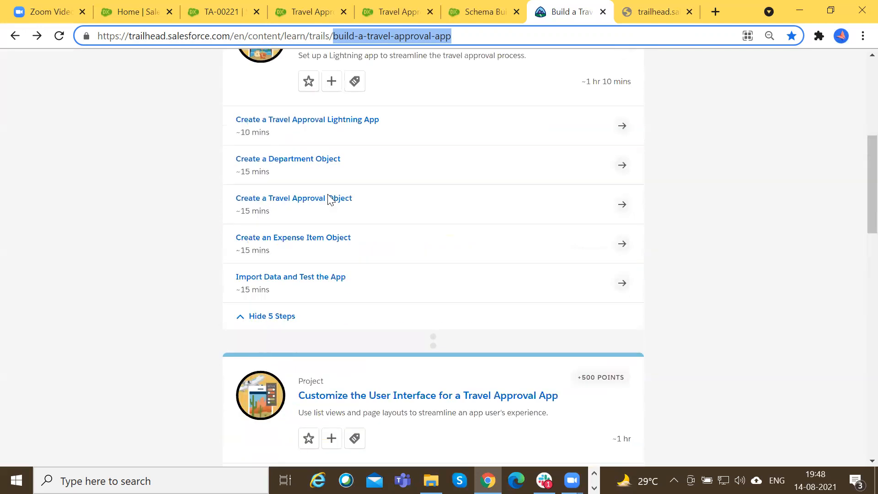
{"action": "scroll", "coordinate": [328, 198], "scroll_direction": "up", "scroll_amount": 7}
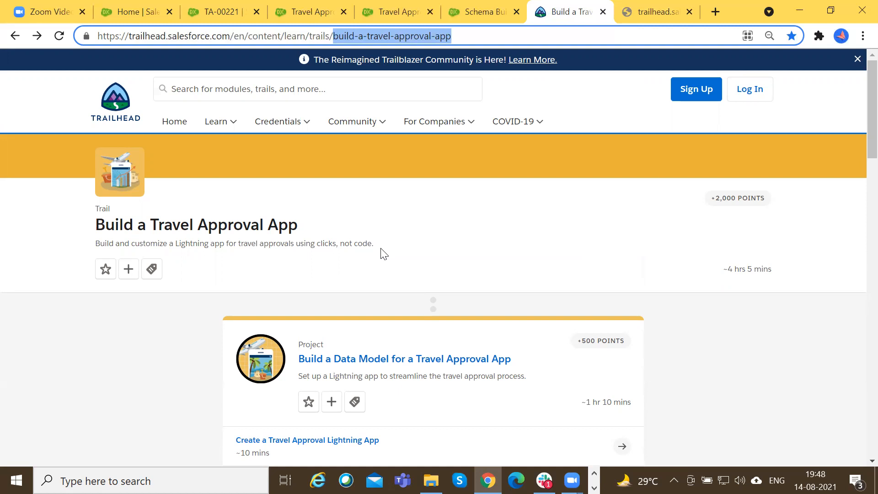
{"action": "scroll", "coordinate": [383, 254], "scroll_direction": "down", "scroll_amount": 17}
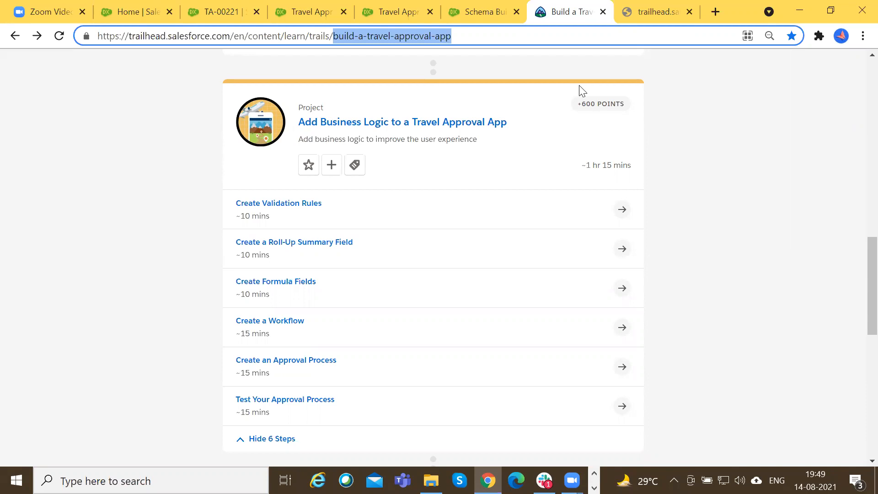
{"action": "left_click", "coordinate": [739, 199]}
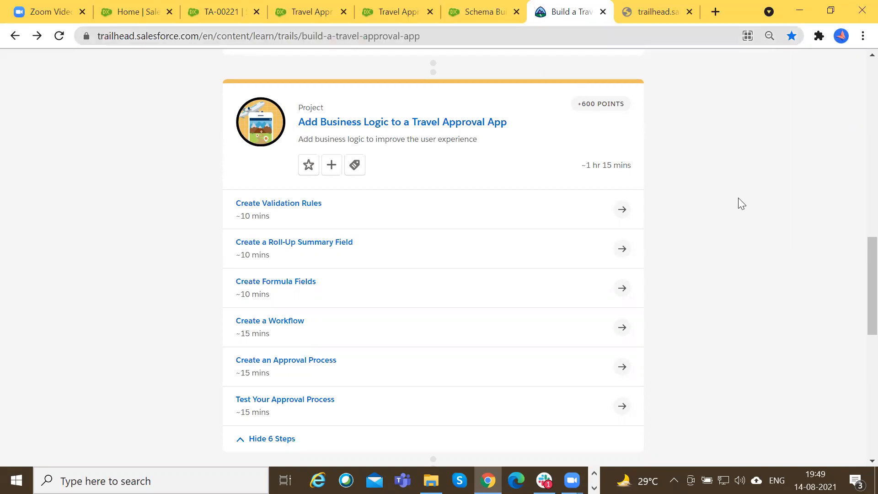